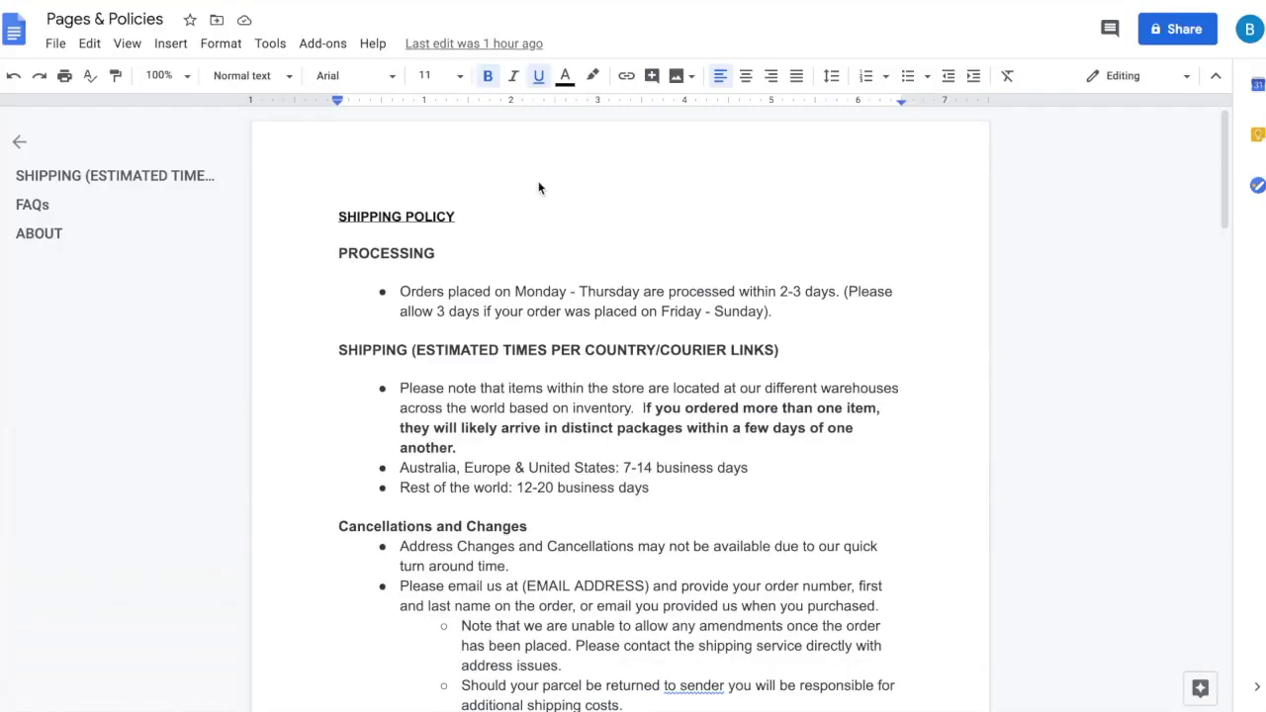
Copy the shipping policy text from the PROCESSING heading onward into the Shipping policy of the Shopify store's legal settings and save.
scroll(552, 336, down, 1)
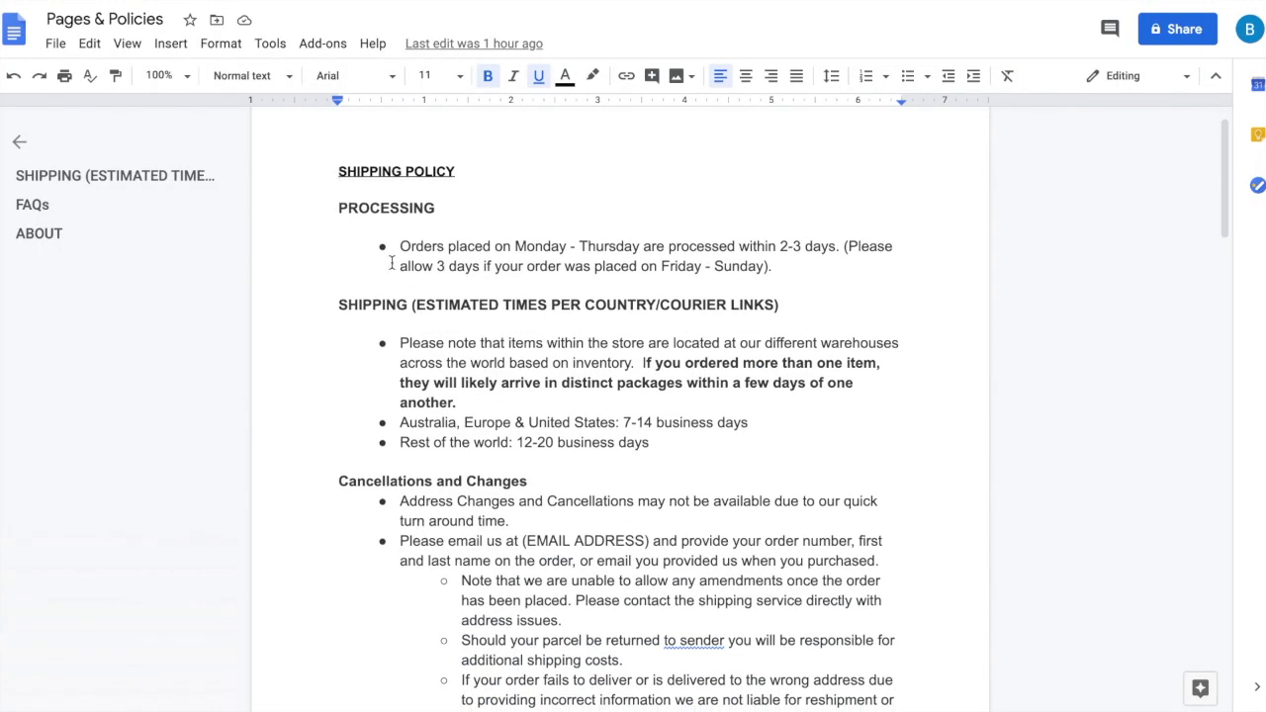
drag(344, 209, 774, 611)
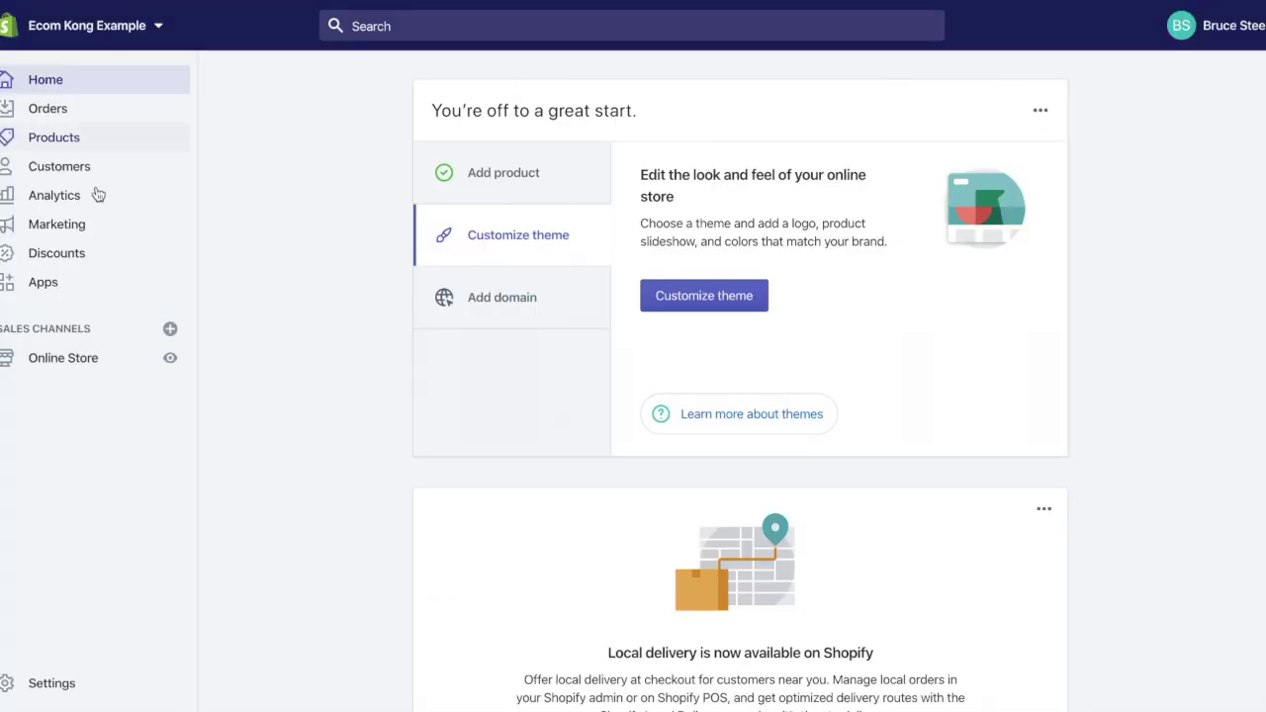
click(50, 684)
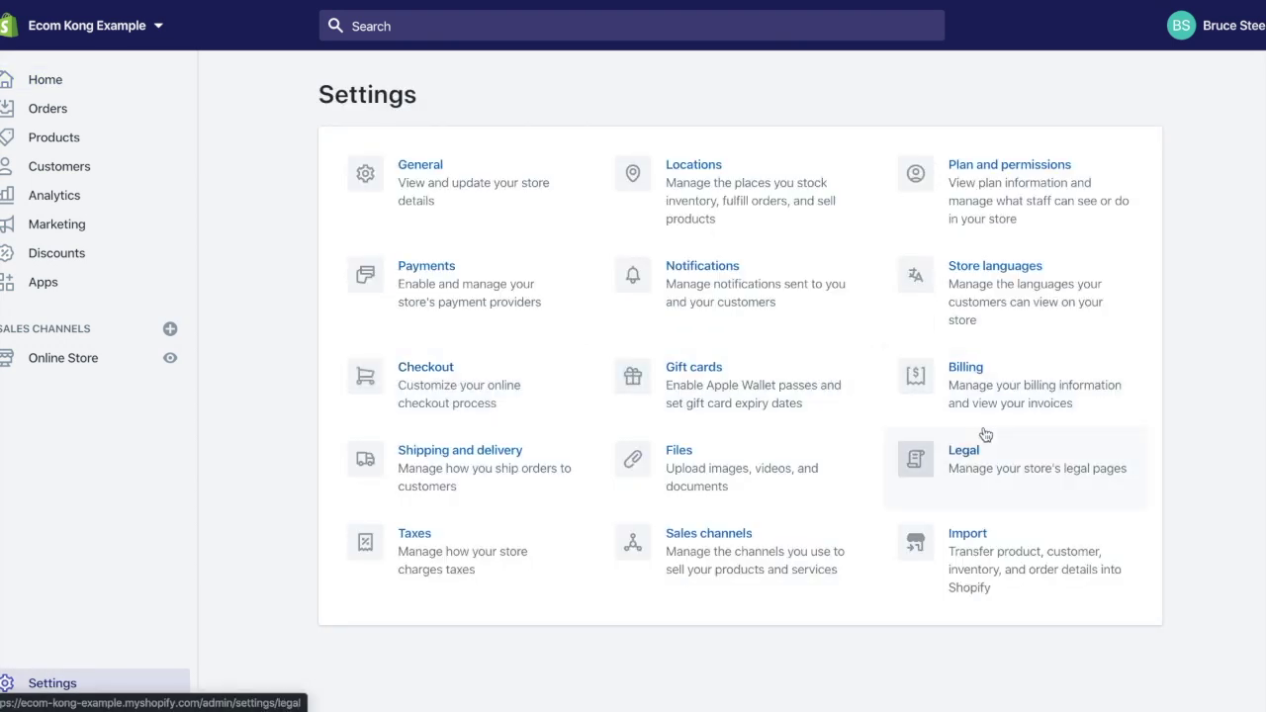
click(986, 470)
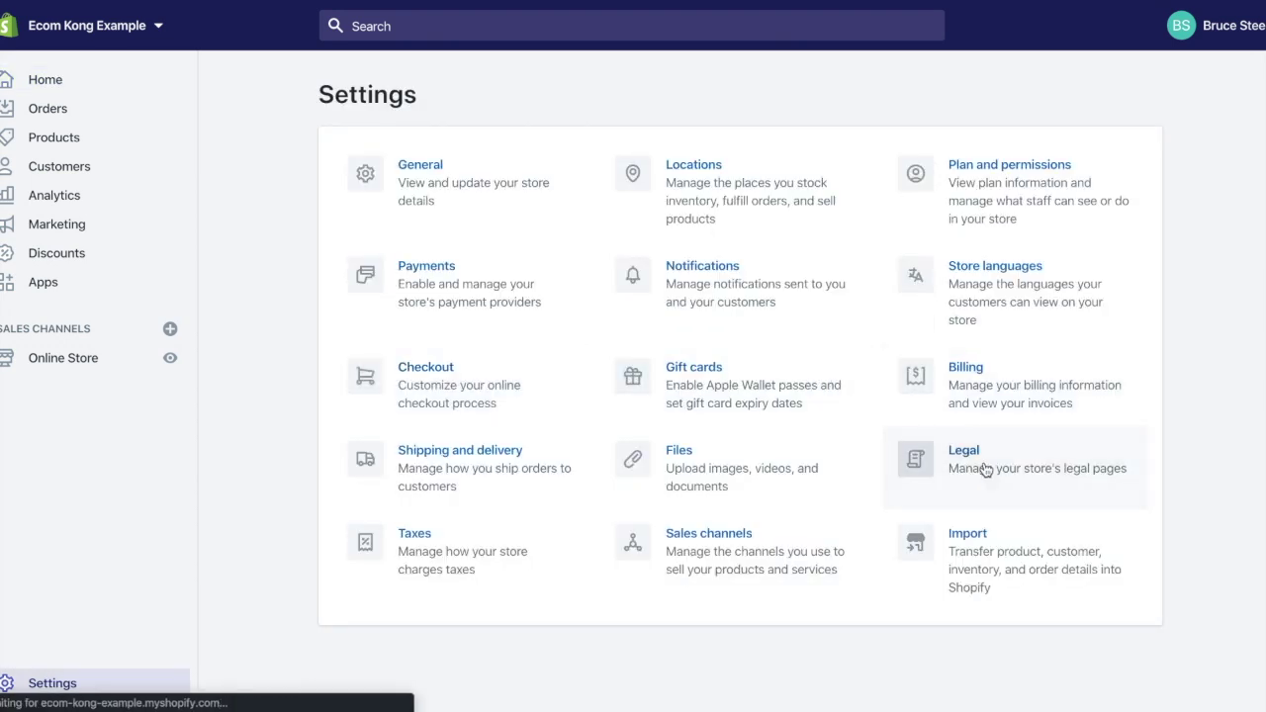
click(545, 323)
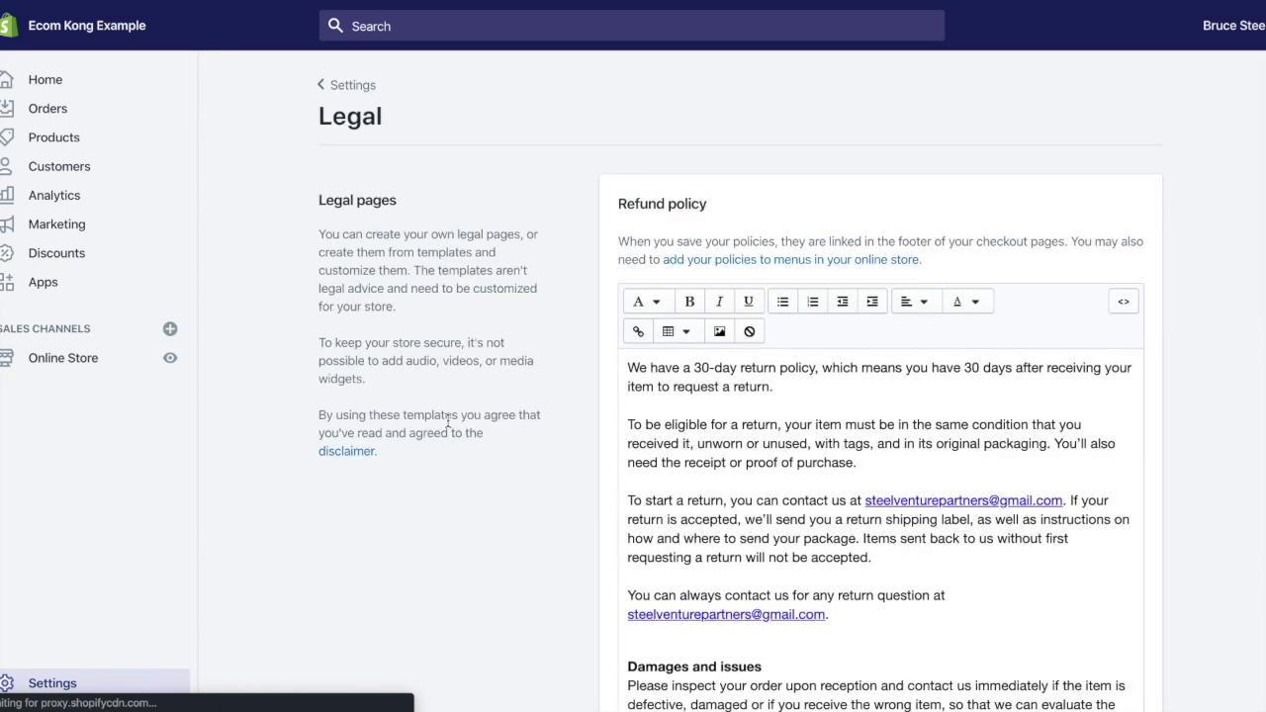
scroll(447, 420, down, 5)
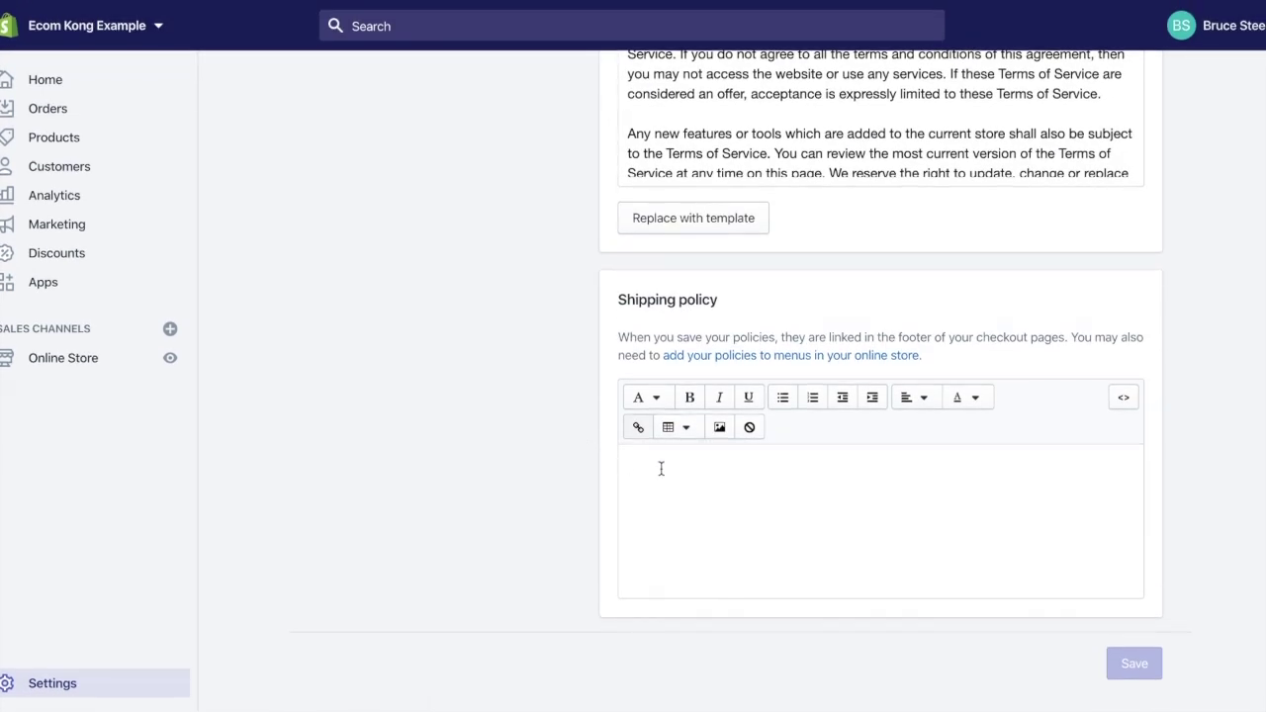
click(660, 469)
key(ctrl+v)
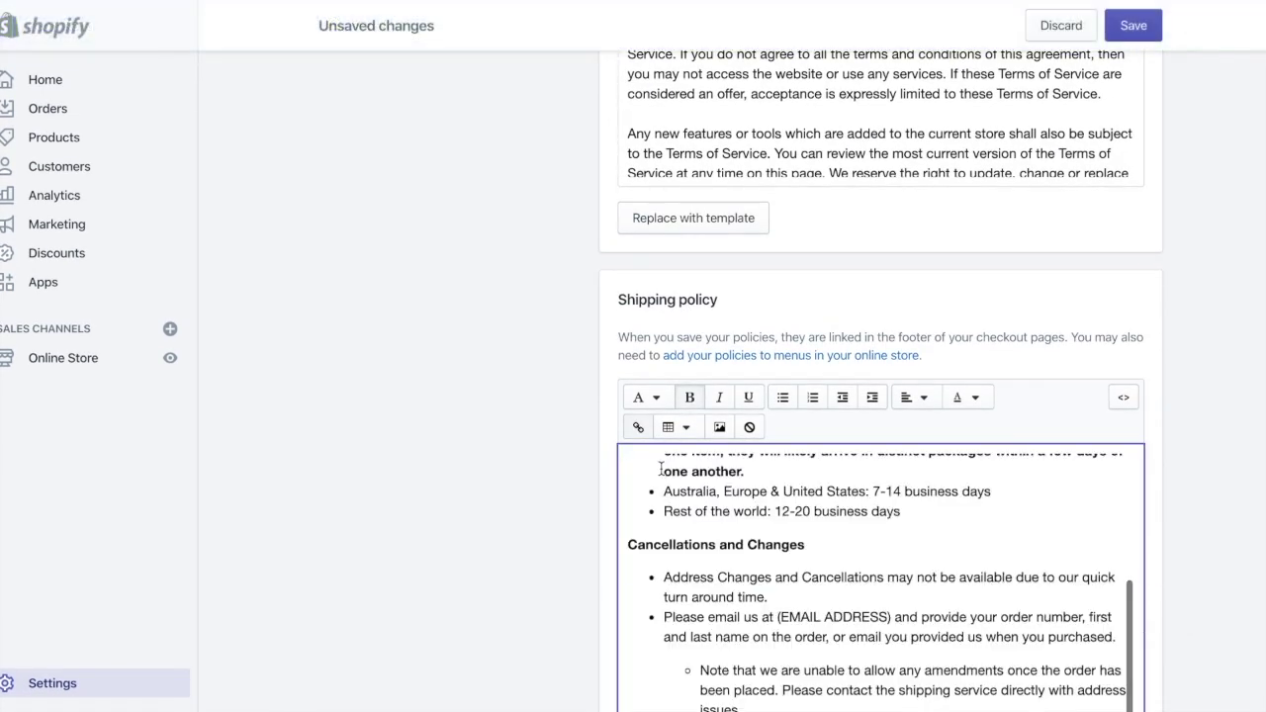
click(1136, 29)
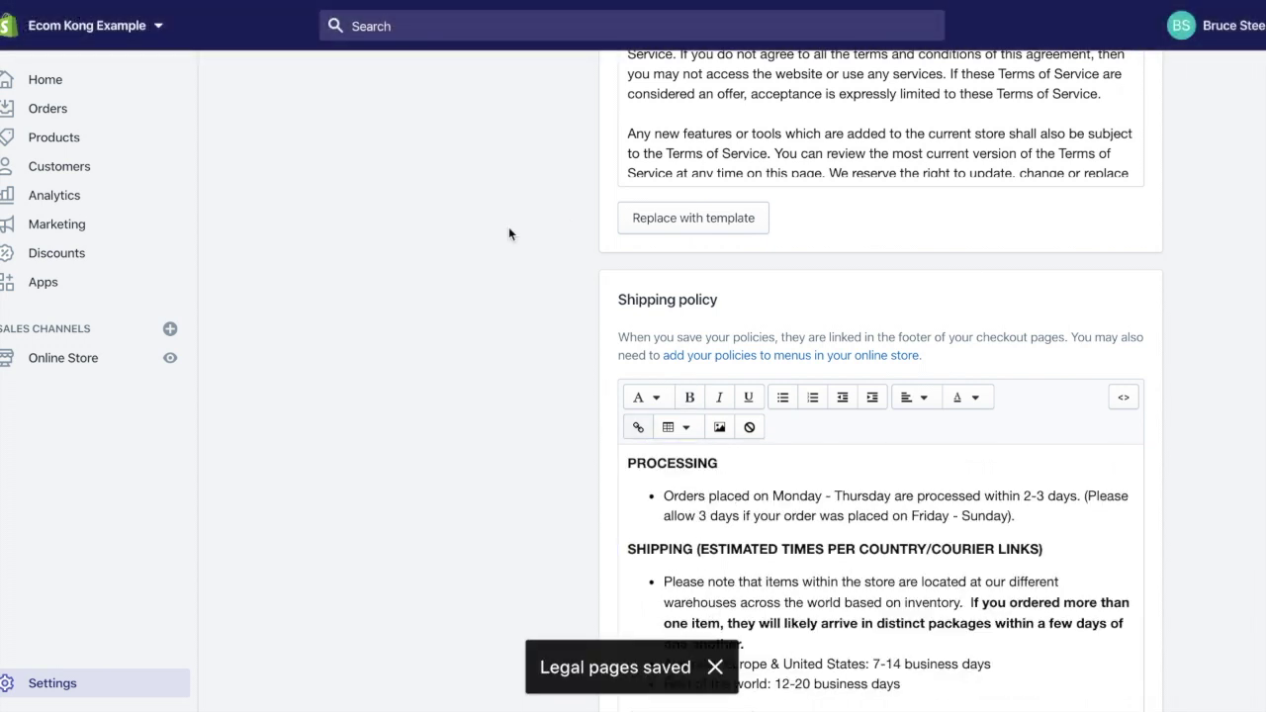
Add a Shipping Policy item linked to the Shipping Policy to the online store's Footer menu, save it, and return to Navigation.
click(85, 360)
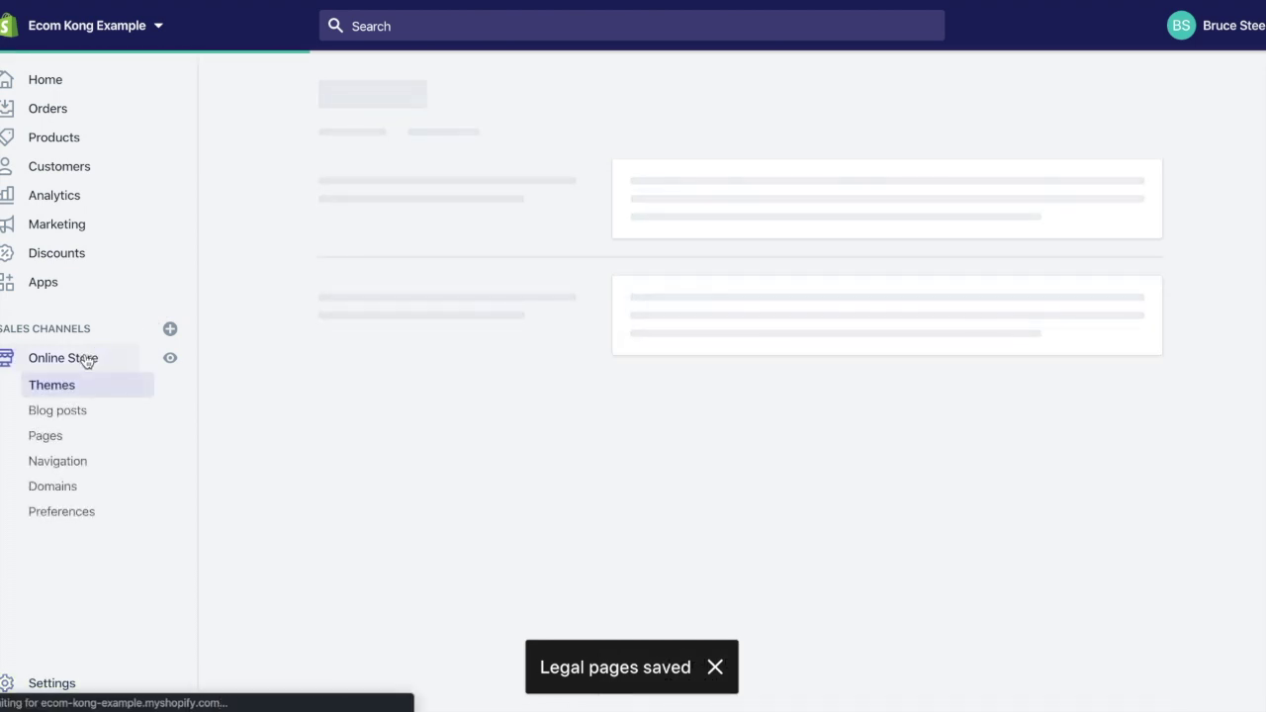
click(69, 461)
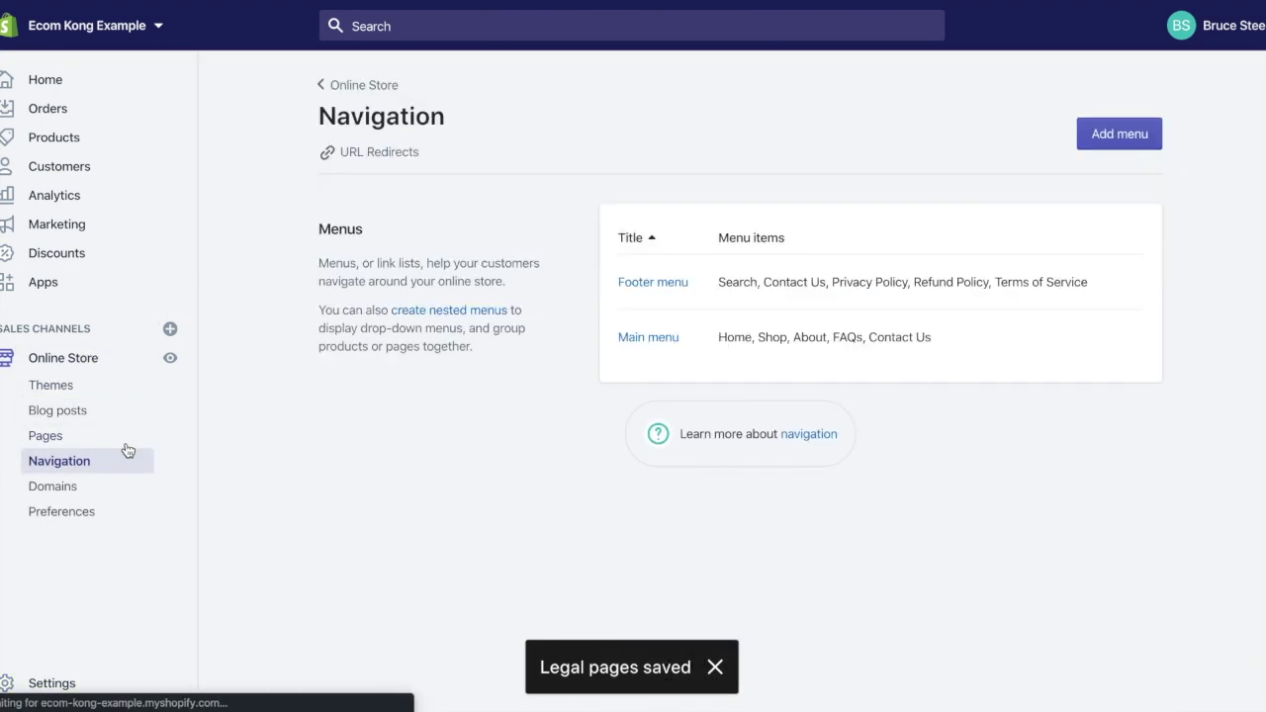
click(659, 283)
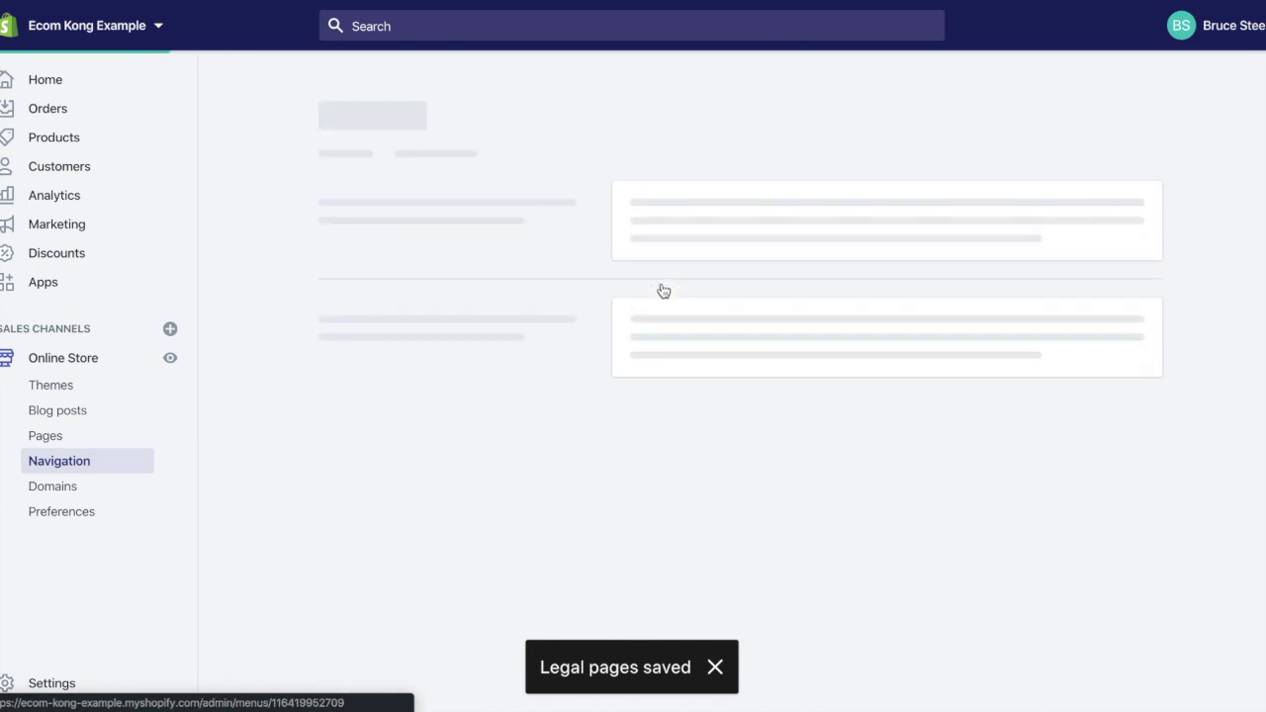
click(407, 628)
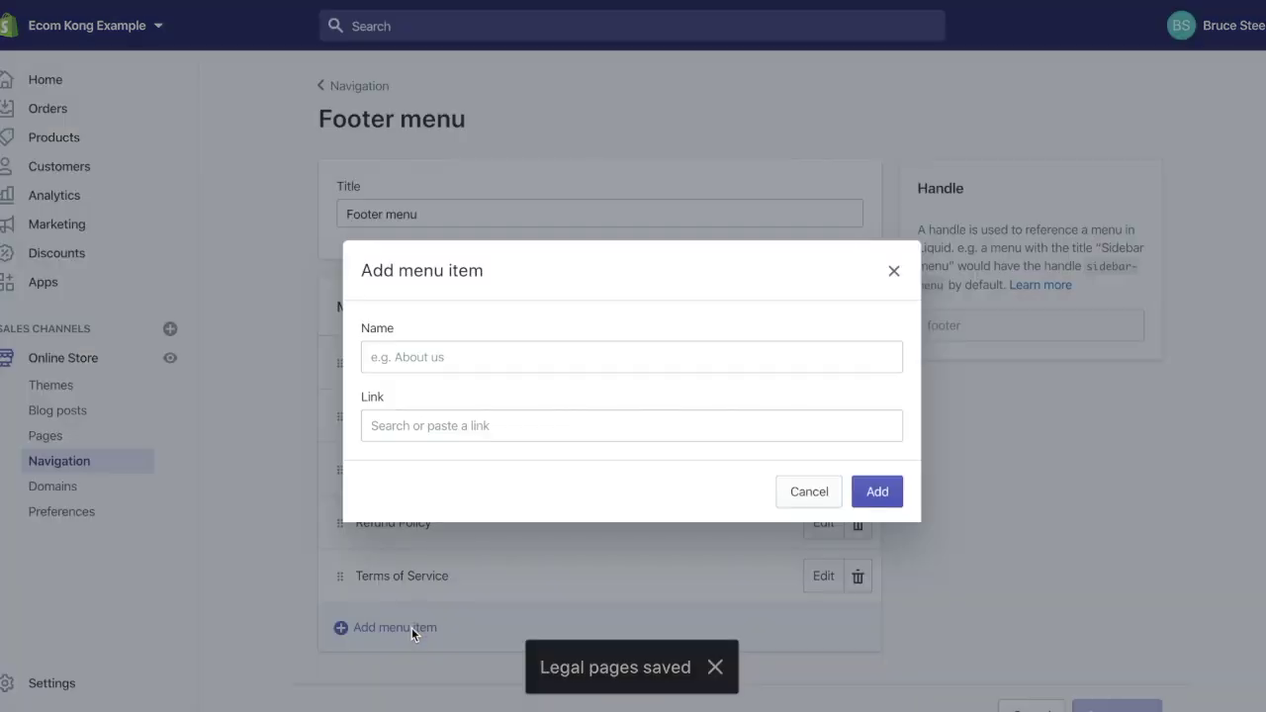
click(584, 427)
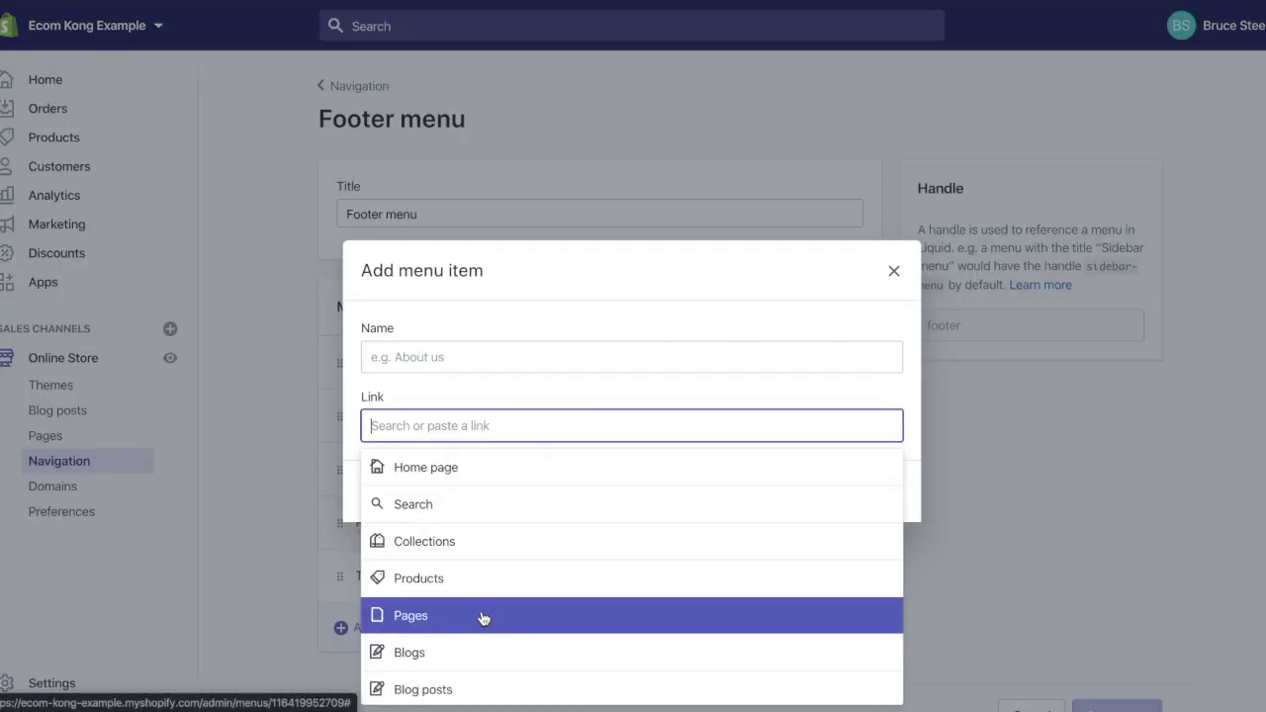
scroll(491, 611, down, 1)
click(438, 684)
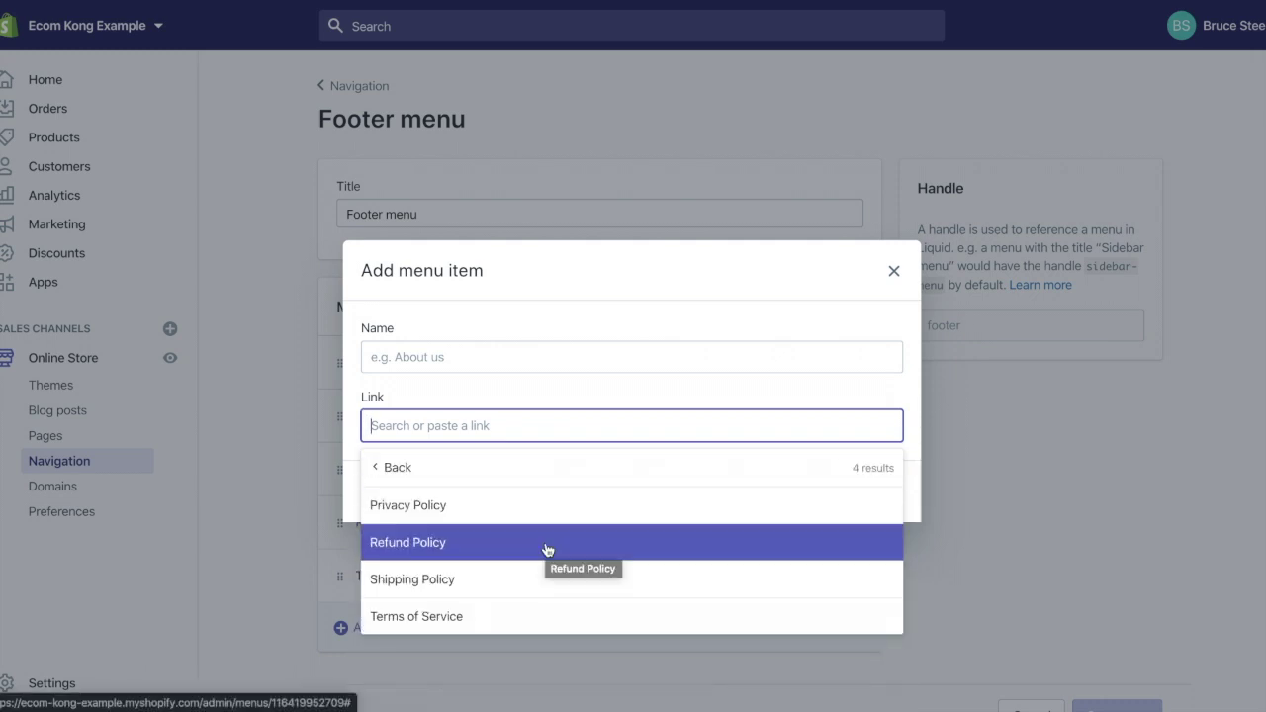
click(494, 587)
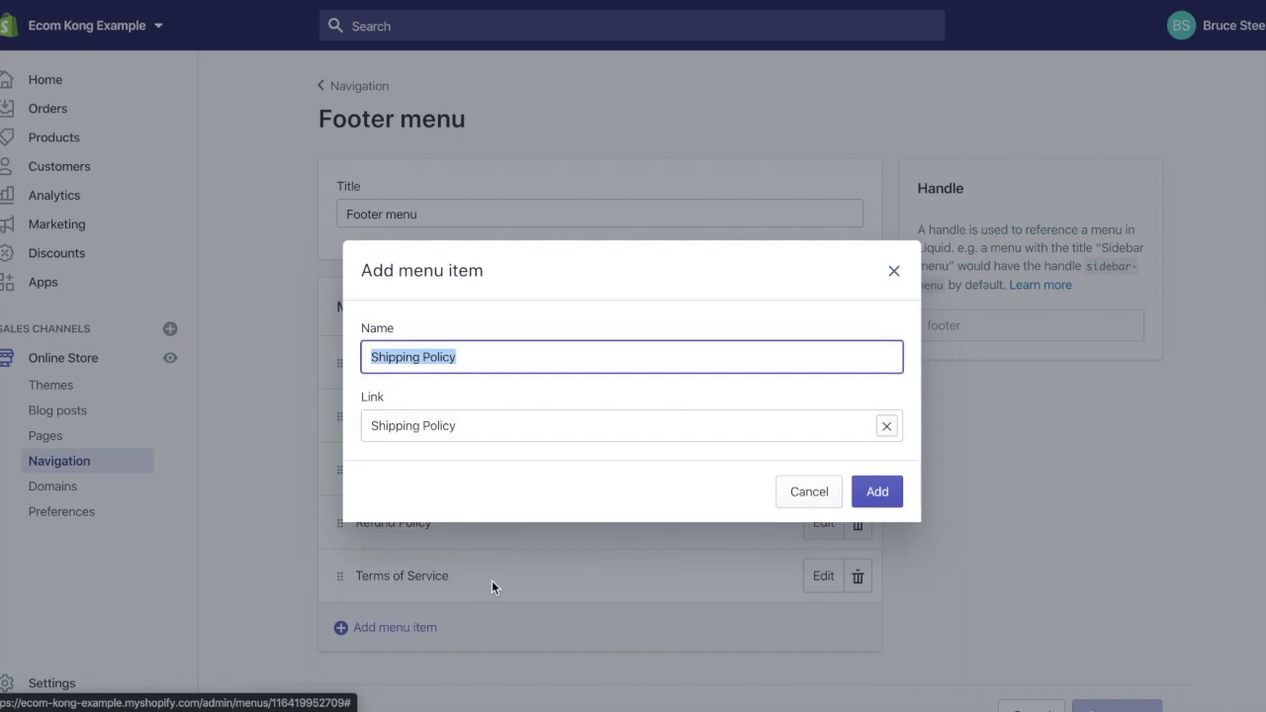
click(868, 487)
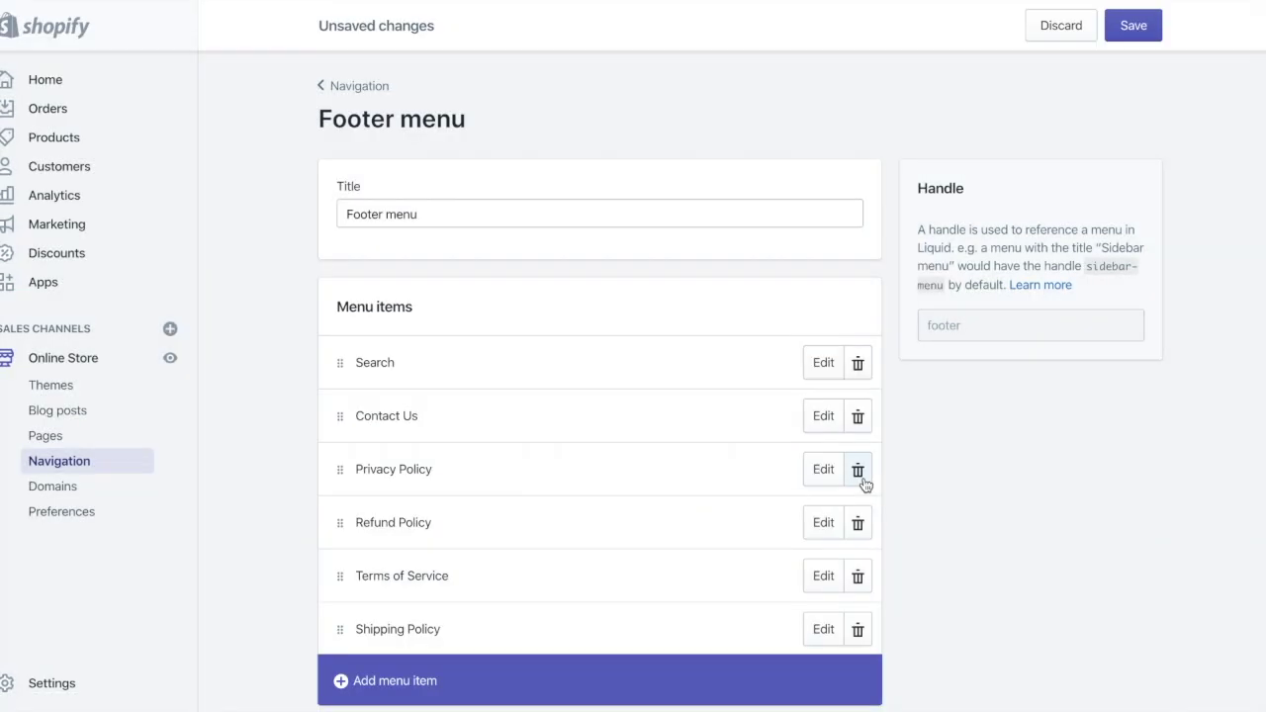
click(1137, 31)
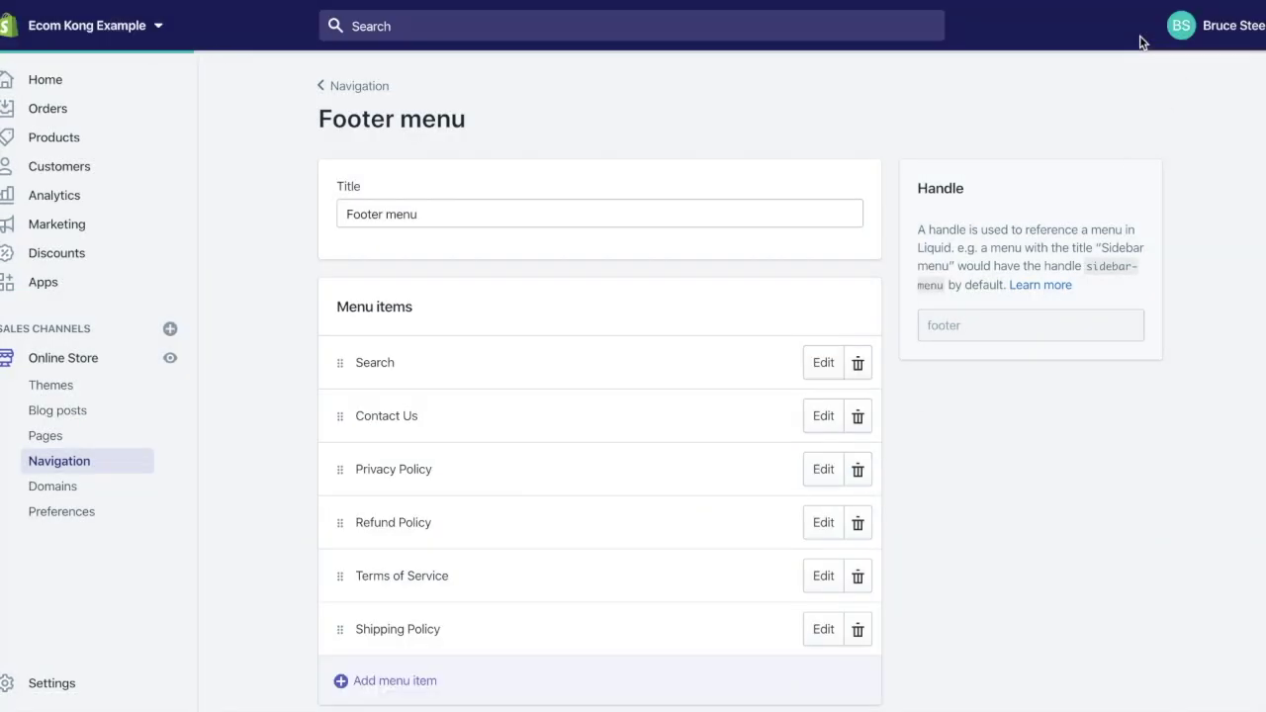
click(374, 87)
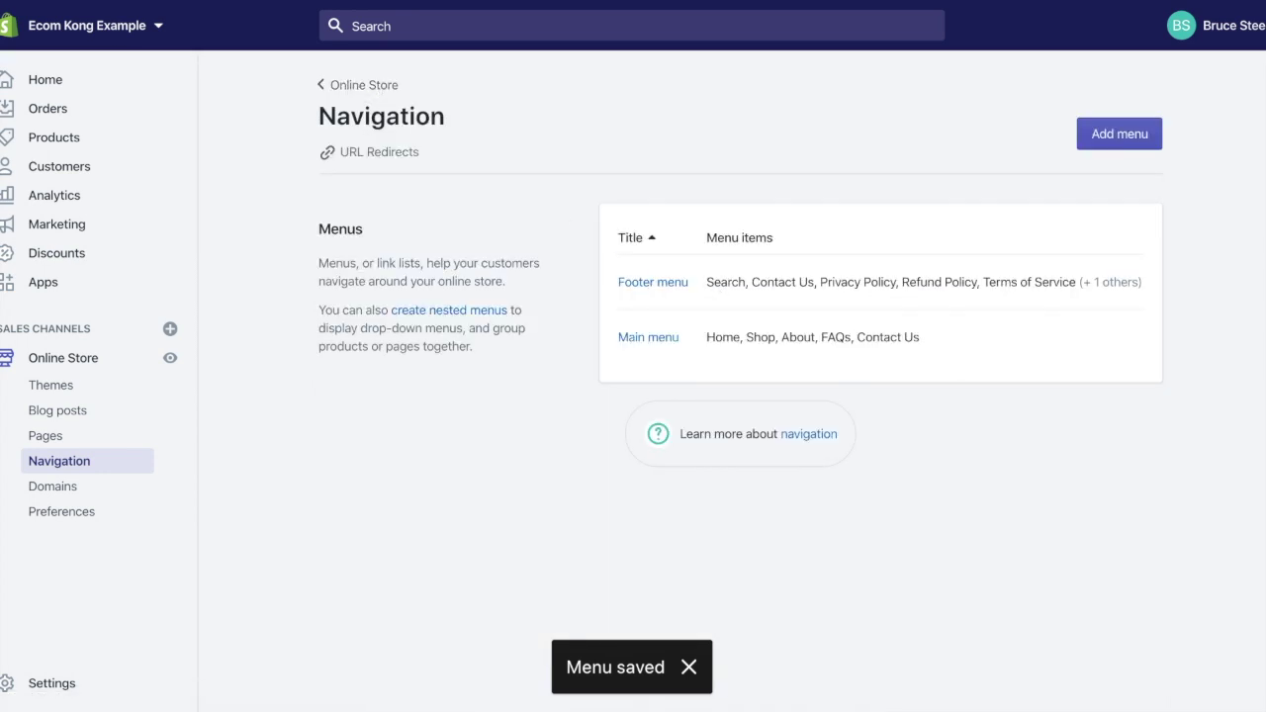
Switch to the Pages & Policies document in Google Docs and select the FAQ questions and answers below the FAQs heading.
key(ctrl+Tab)
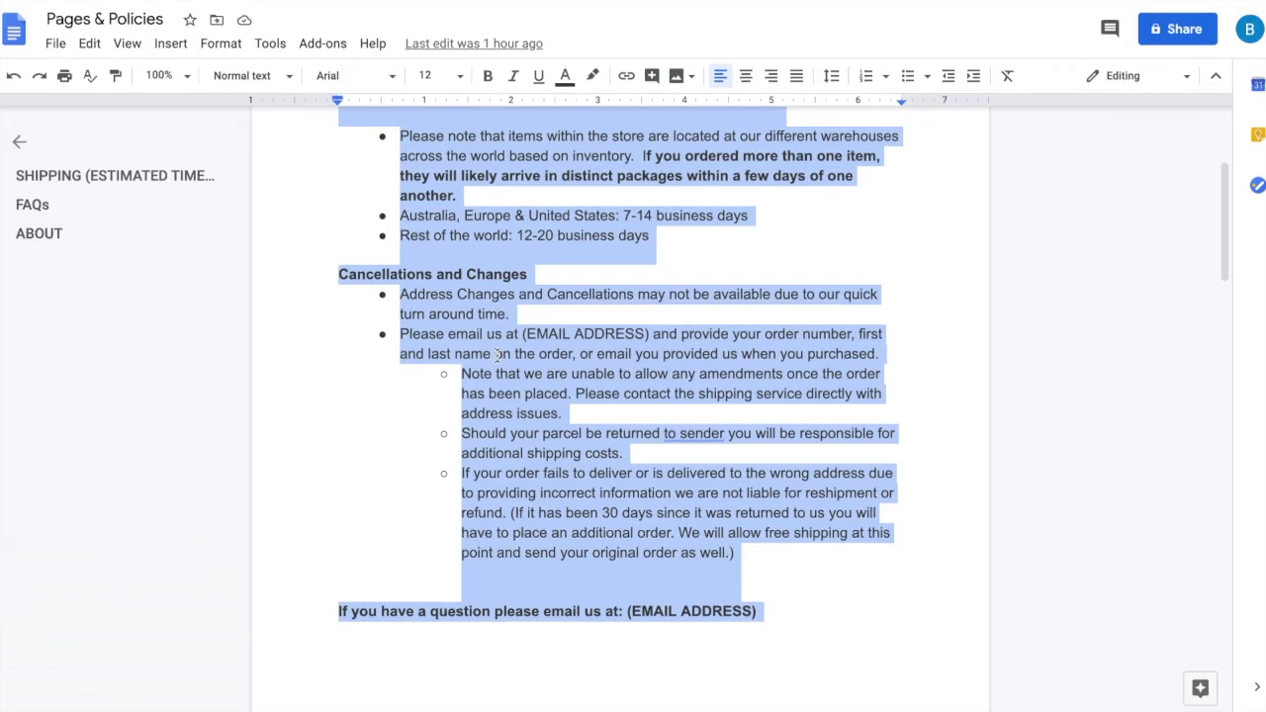
click(498, 357)
scroll(496, 354, down, 6)
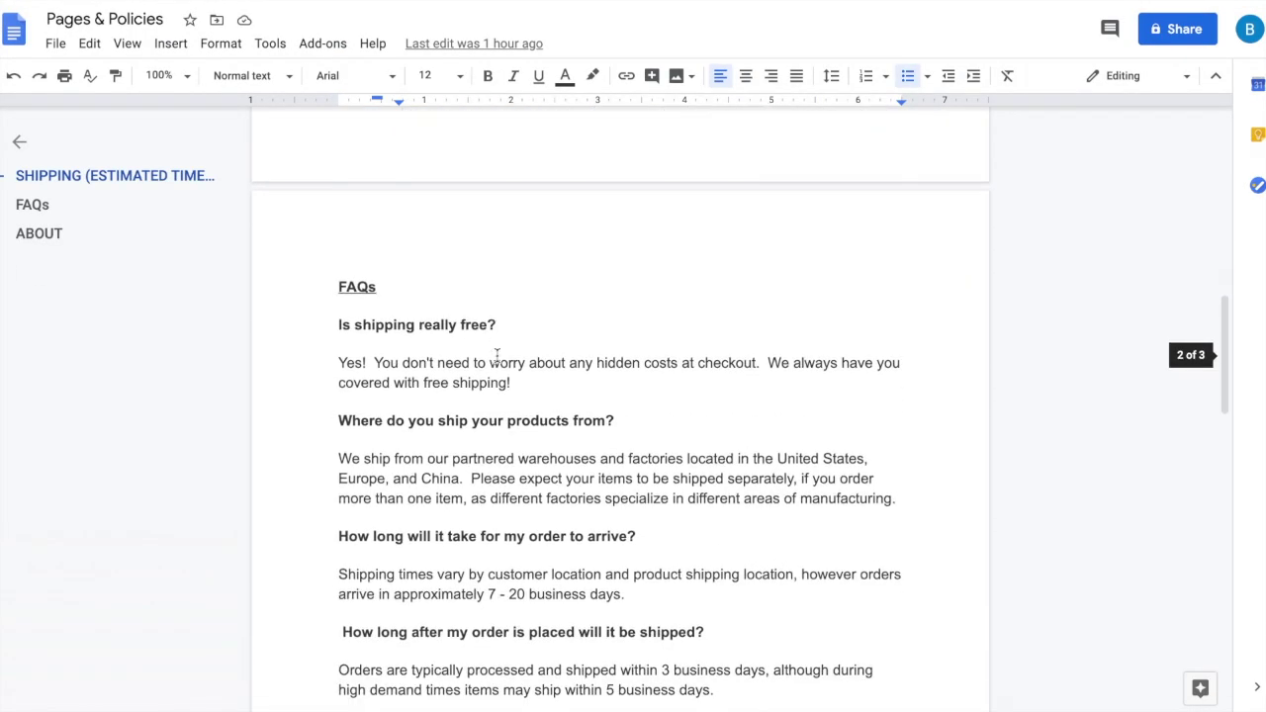
scroll(372, 364, down, 2)
drag(339, 203, 806, 631)
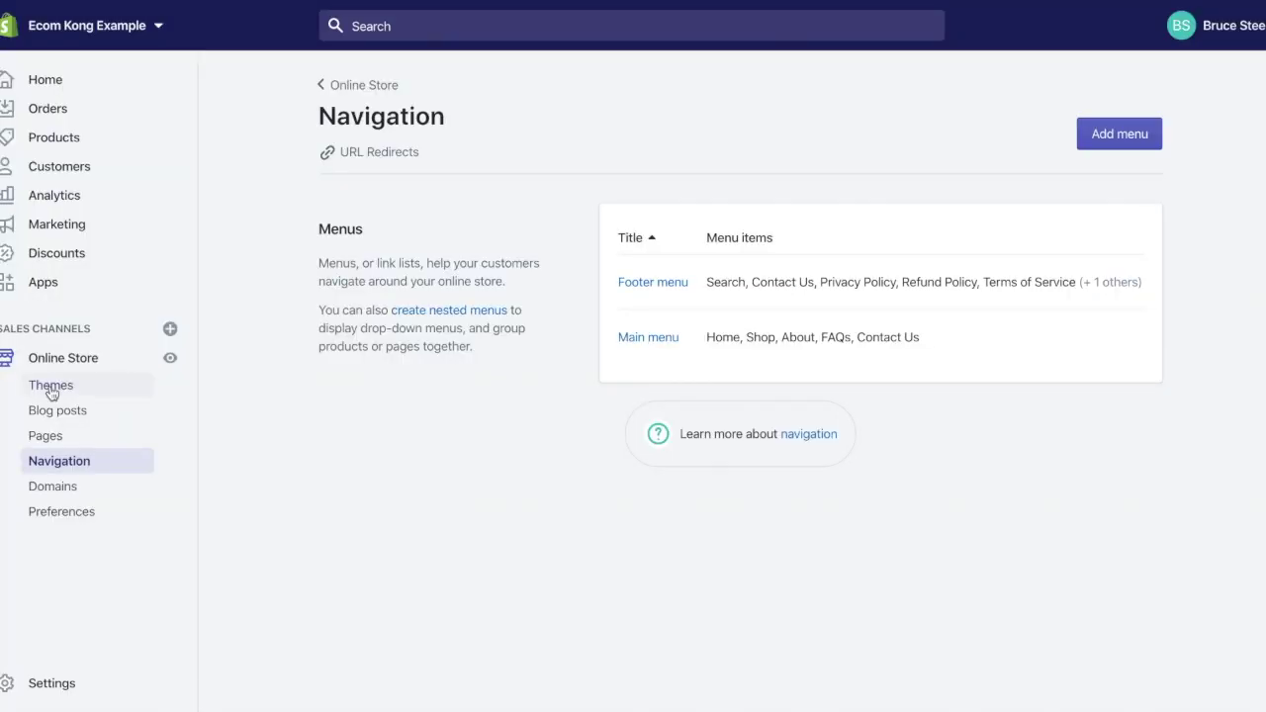
Switch to Shopify, paste the clipboard text into the content of the online store's FAQs page, and save the page.
click(54, 435)
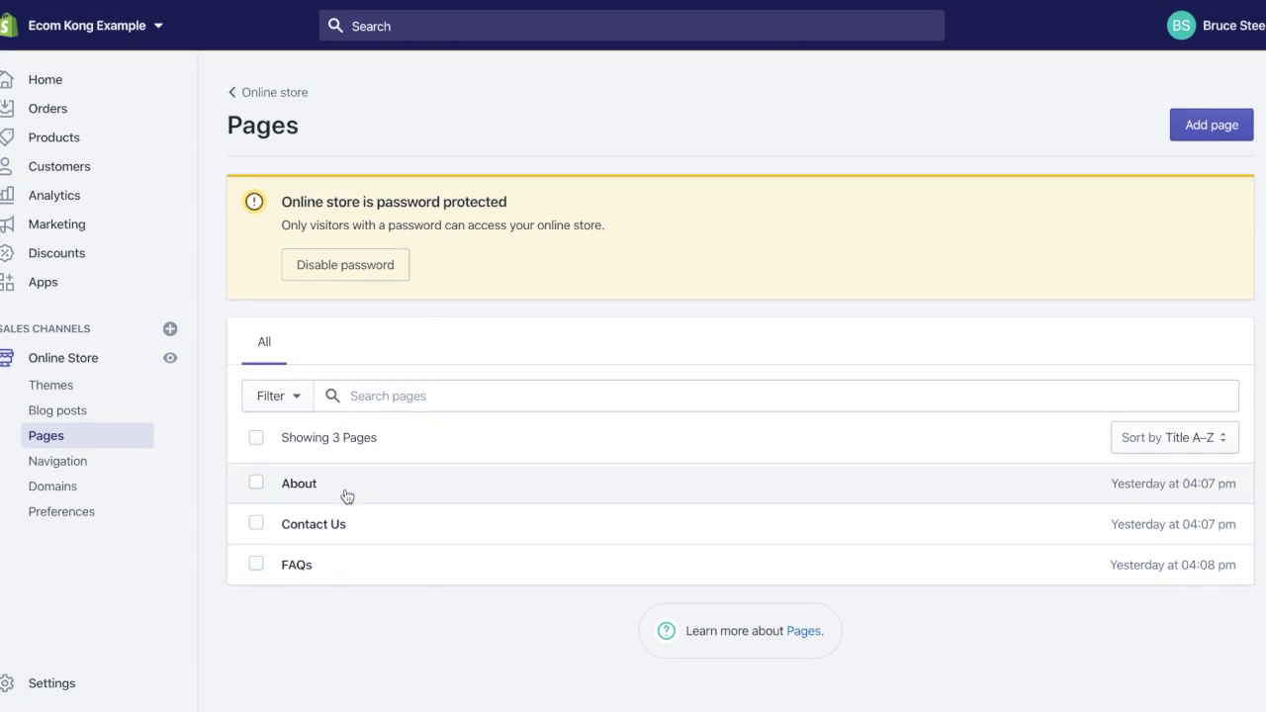
click(301, 566)
scroll(589, 386, down, 1)
click(522, 396)
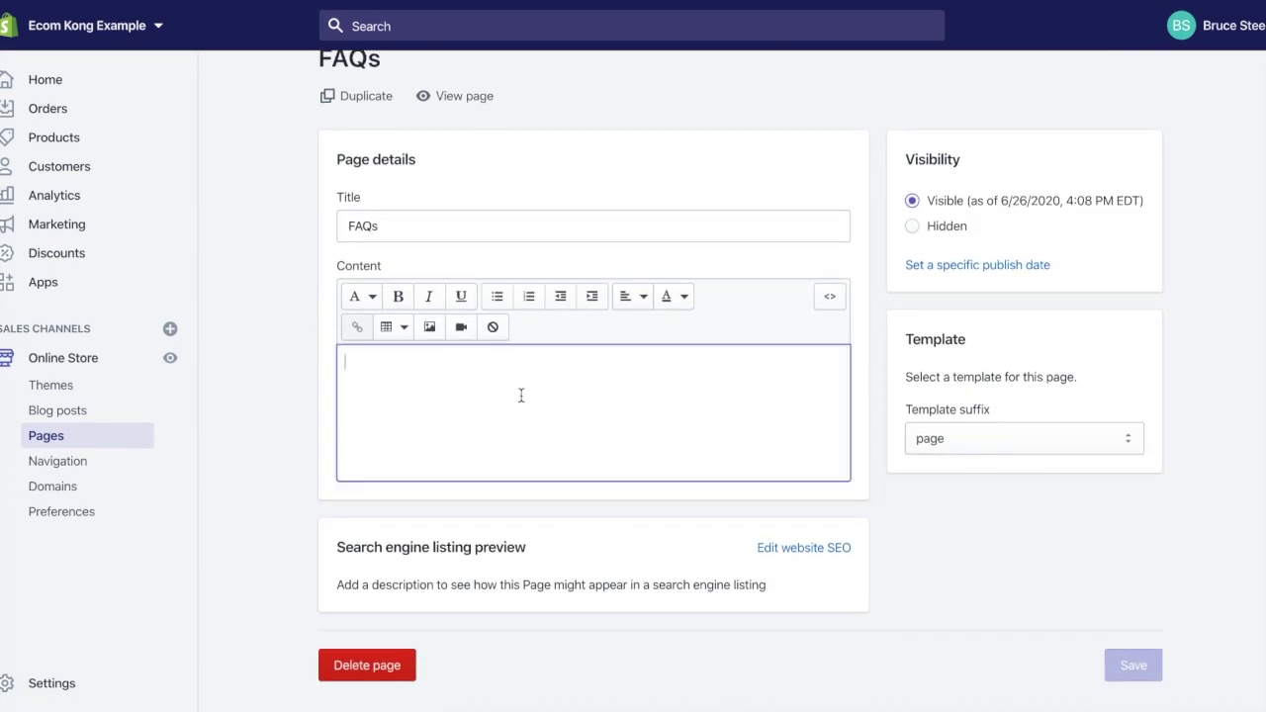
key(ctrl+v)
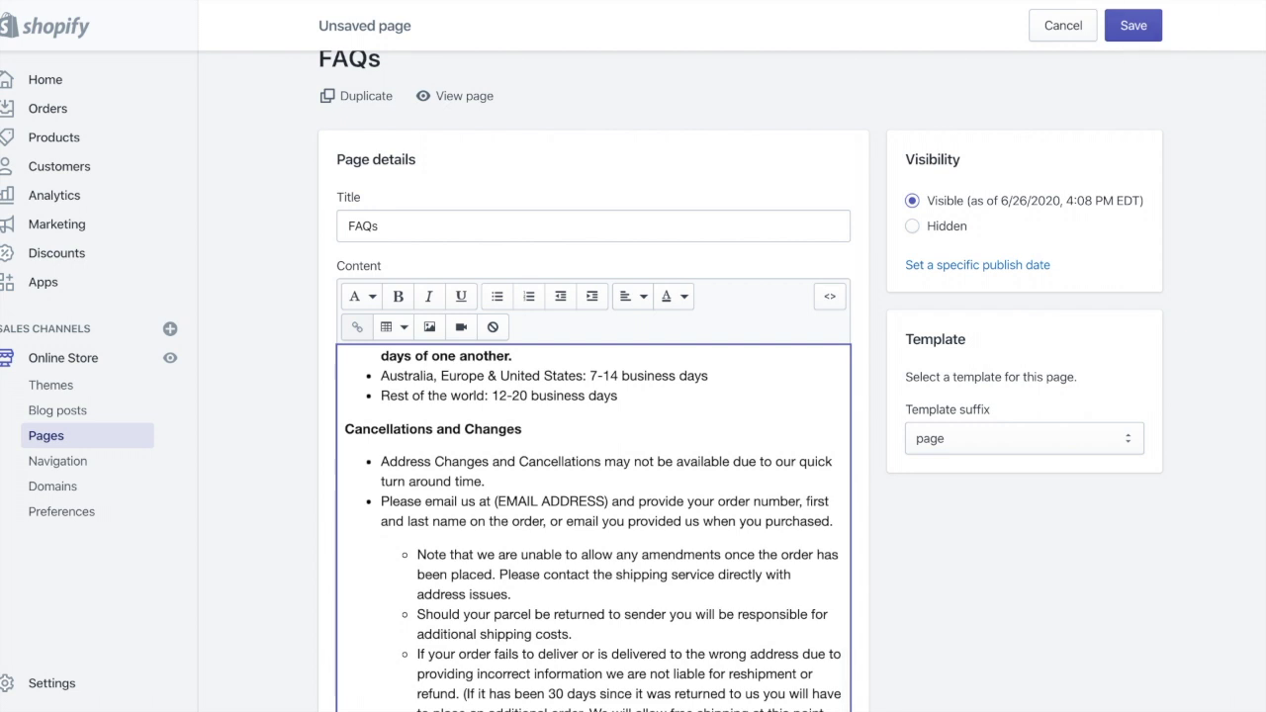
click(1158, 28)
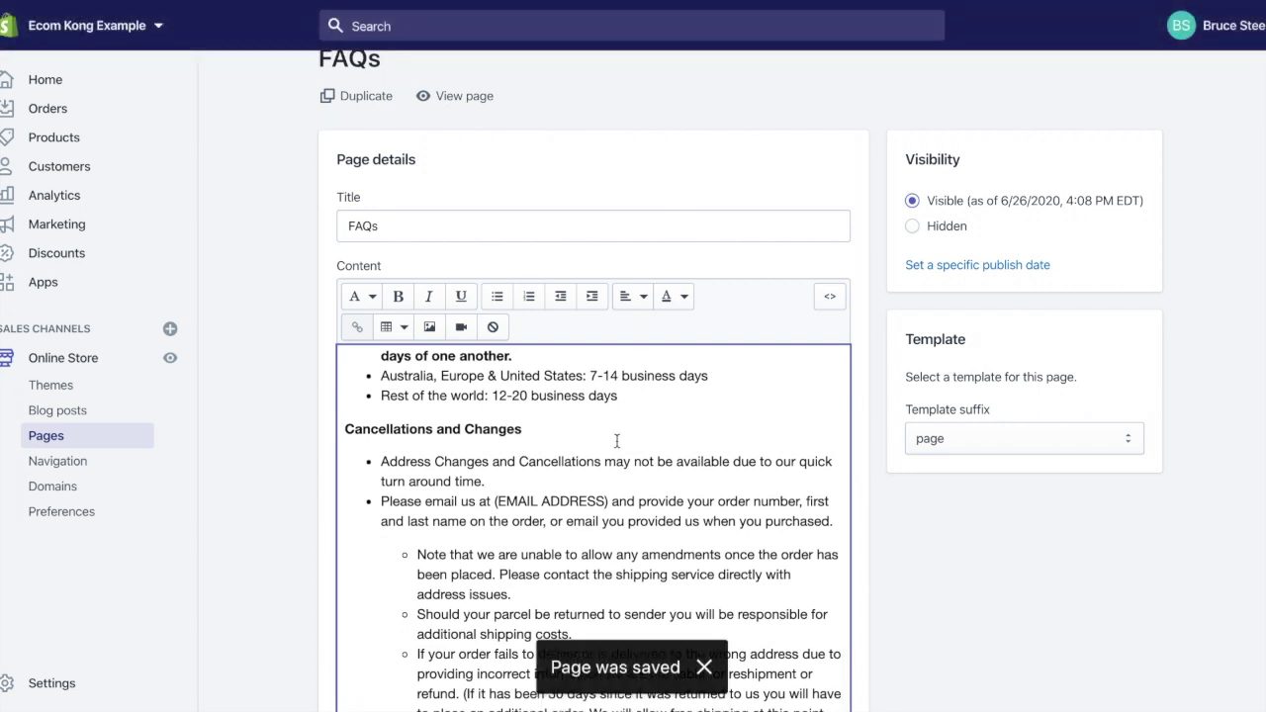
Review the pasted content of the FAQs page from beginning to end.
scroll(599, 483, down, 1)
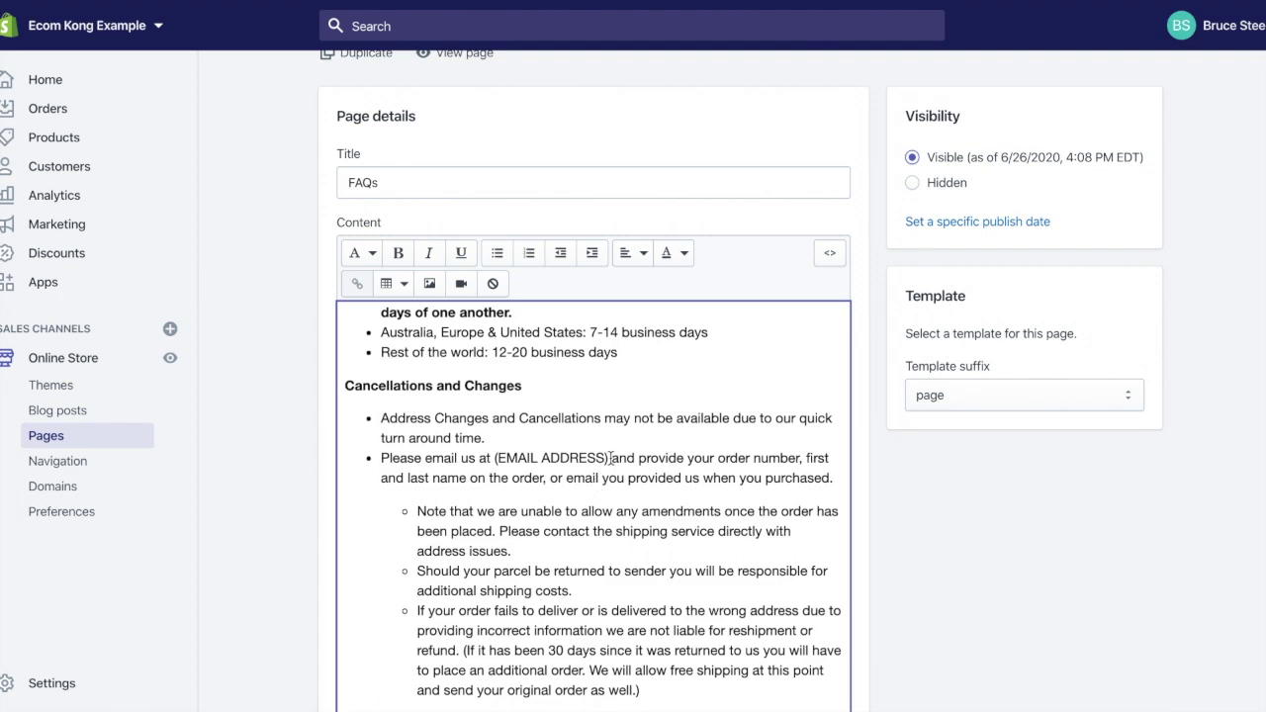
scroll(636, 456, down, 3)
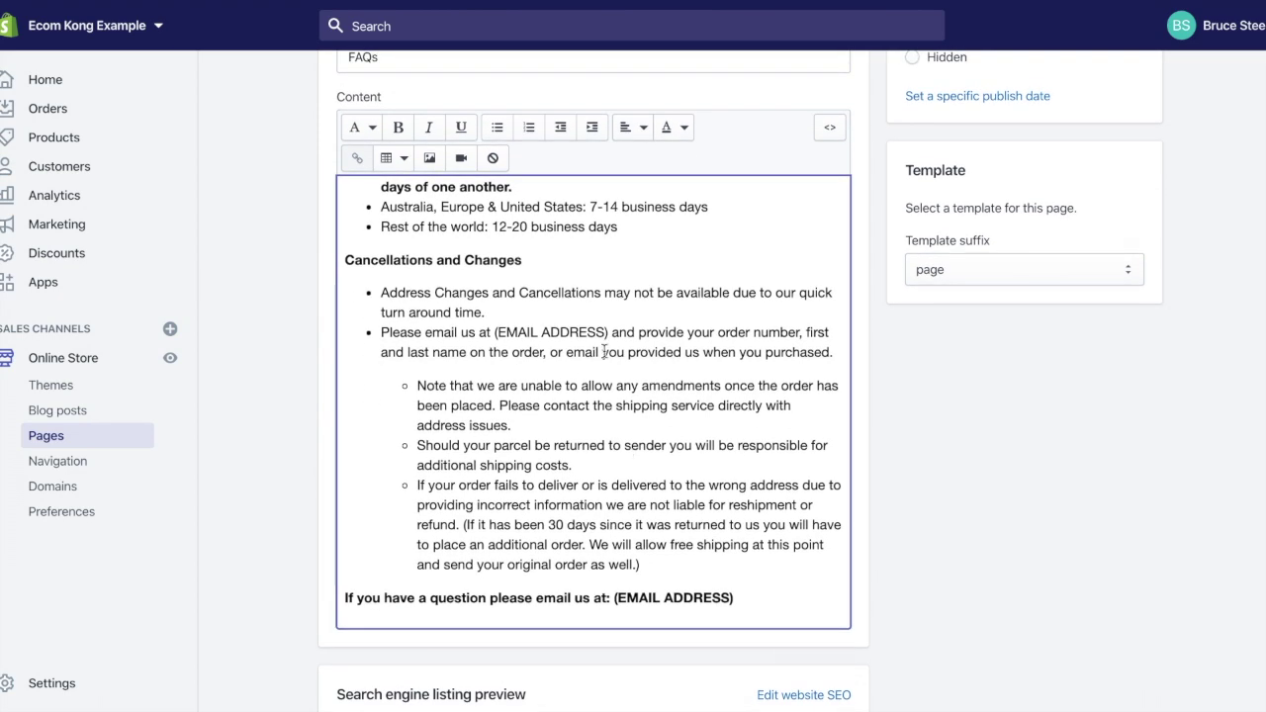
scroll(604, 352, up, 8)
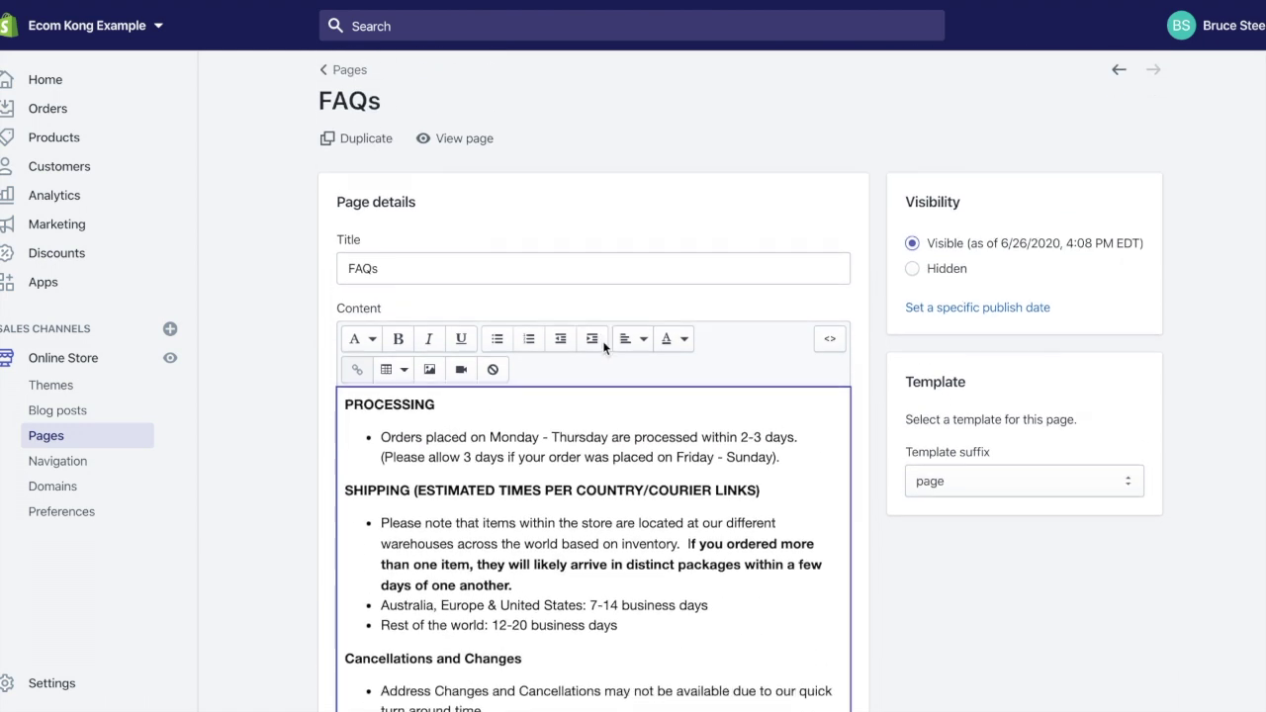
scroll(603, 347, down, 5)
scroll(586, 435, up, 2)
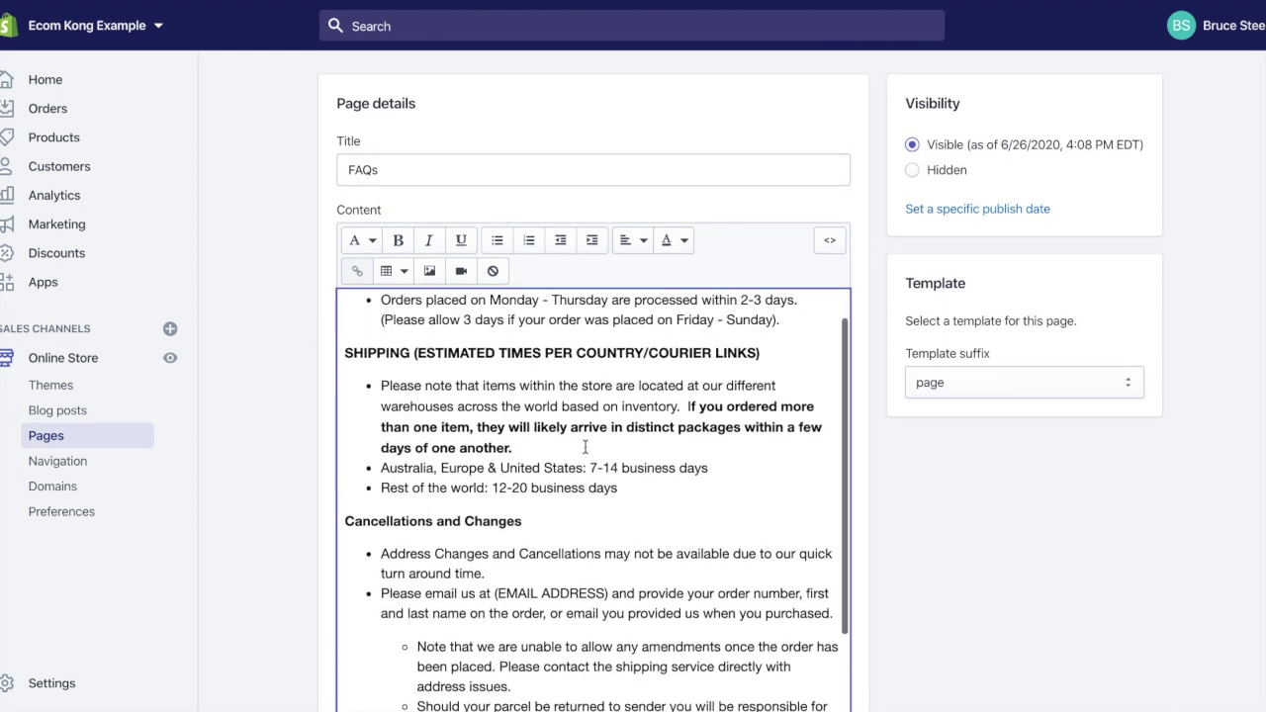
scroll(586, 447, up, 1)
scroll(252, 368, up, 3)
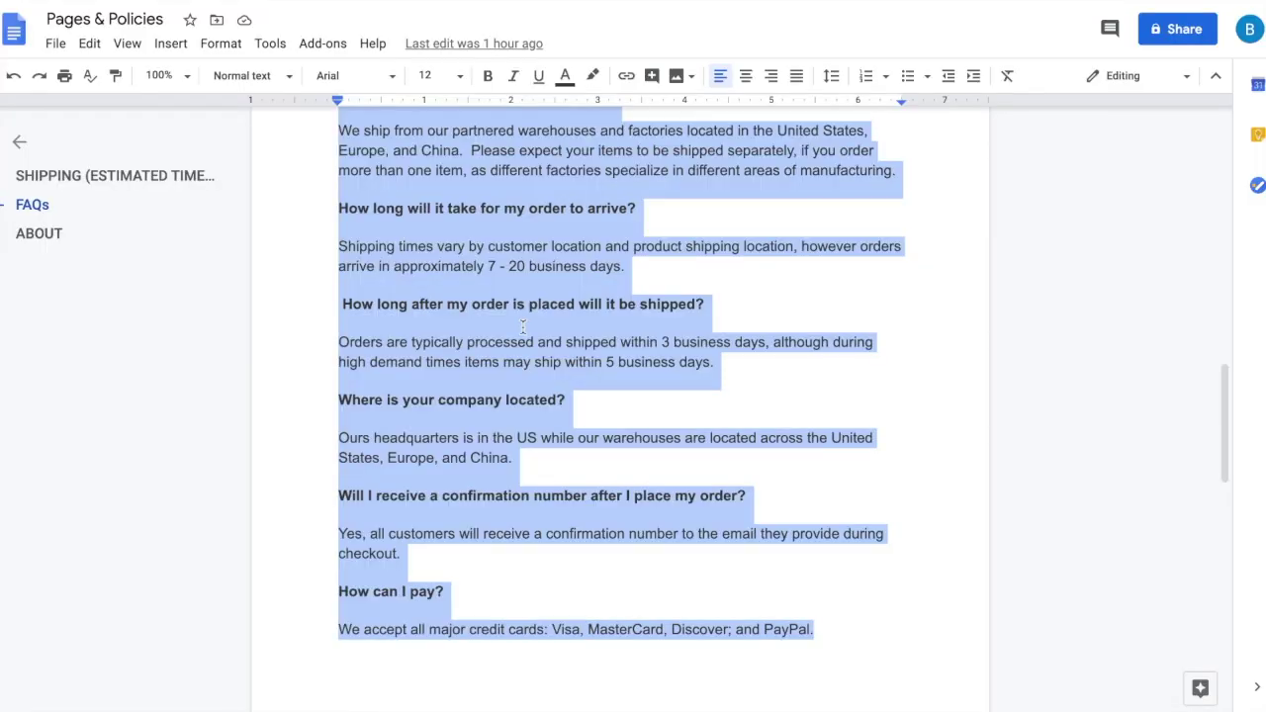
Switch to the Pages & Policies document in Google Docs and copy the store description paragraphs below the ABOUT heading.
click(522, 326)
scroll(522, 333, down, 5)
click(523, 325)
scroll(691, 408, down, 1)
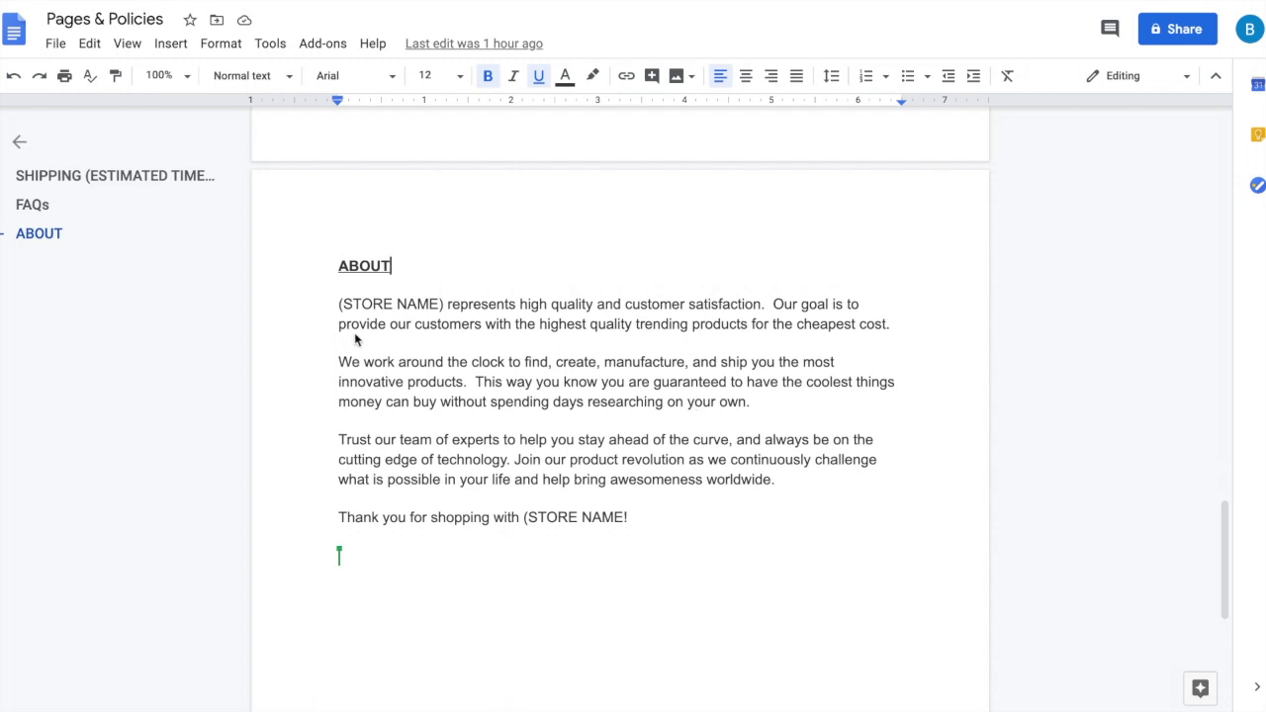
drag(339, 313, 646, 514)
key(ctrl+c)
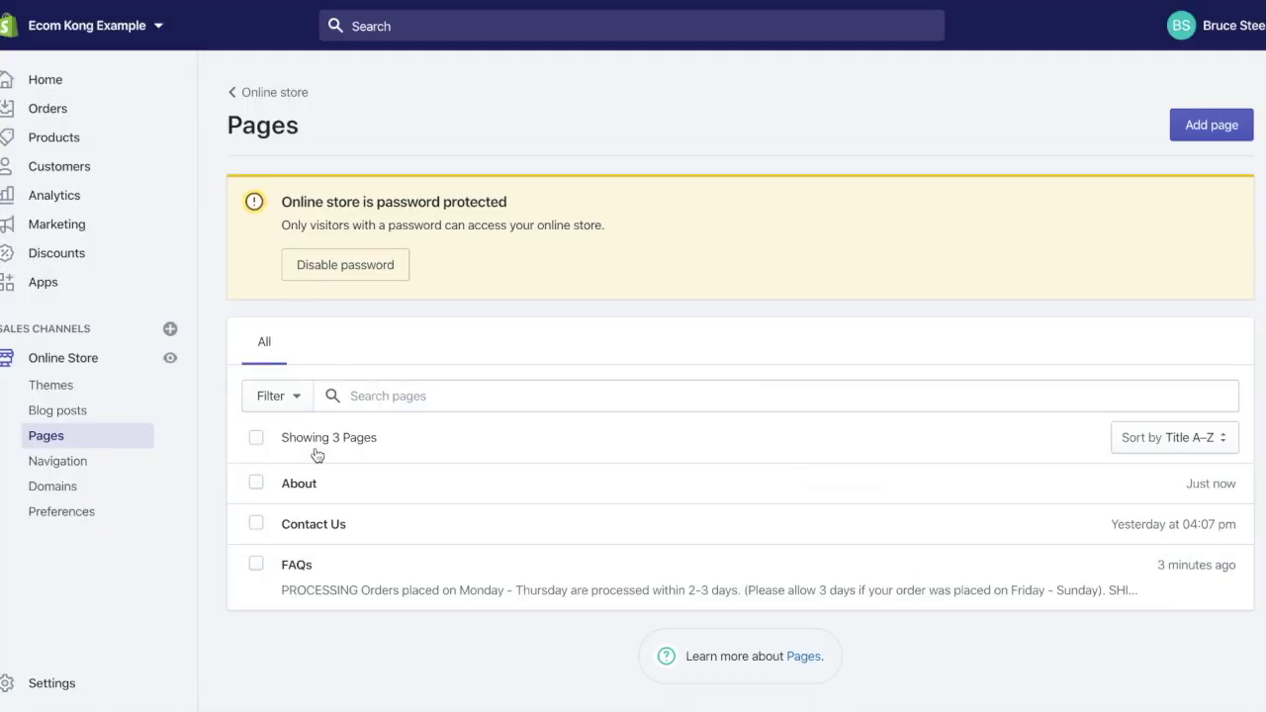
Switch to Shopify, paste the copied description into the About page's content, save the page, and return to the page list.
click(310, 485)
click(505, 439)
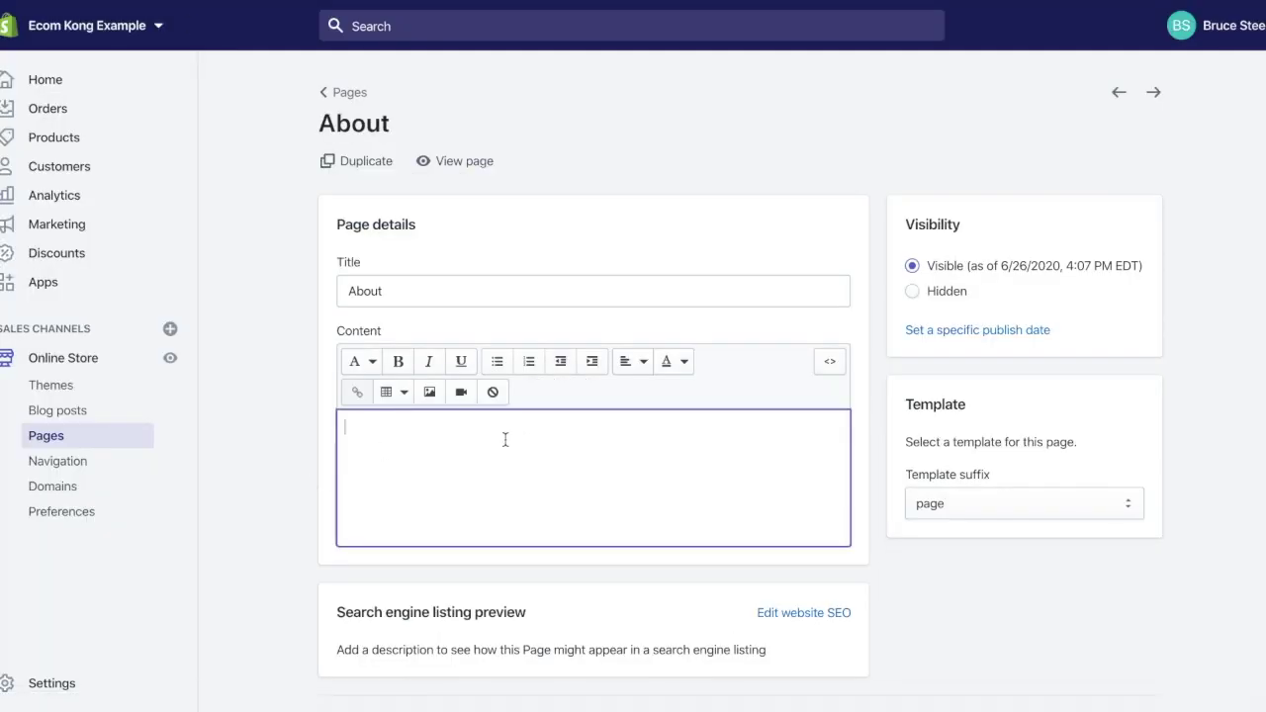
key(ctrl+v)
click(1121, 32)
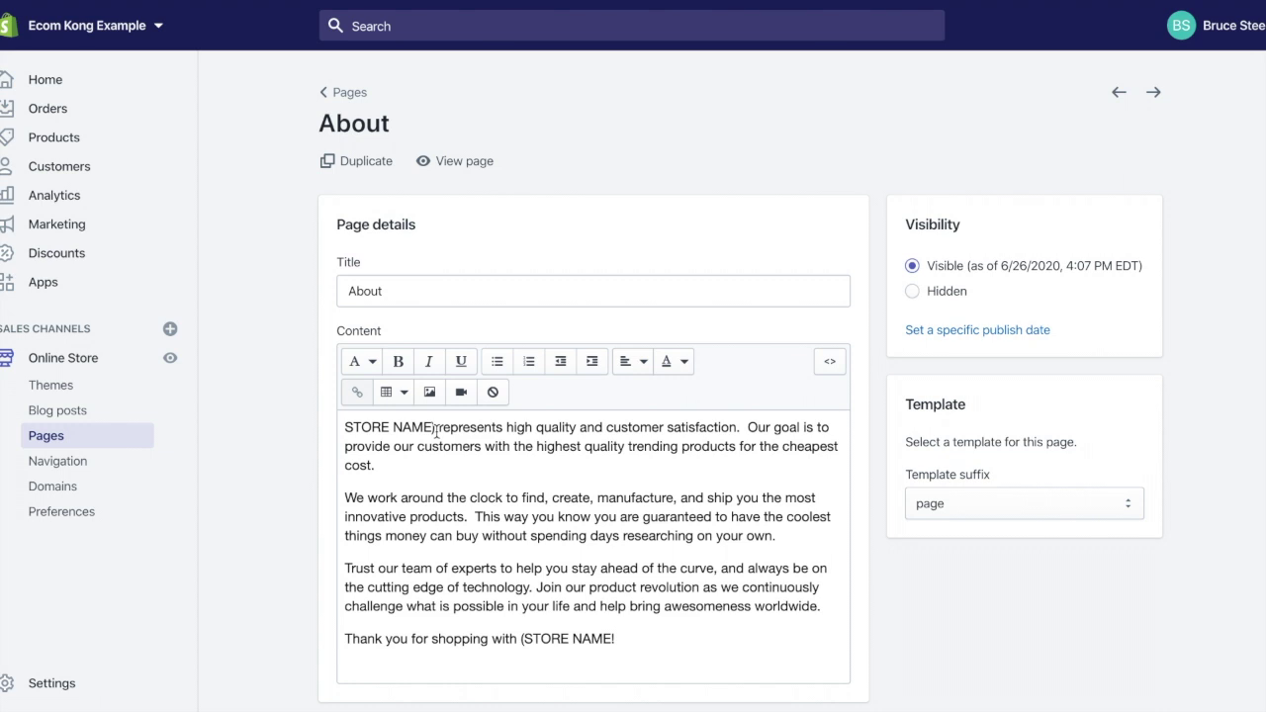
click(345, 91)
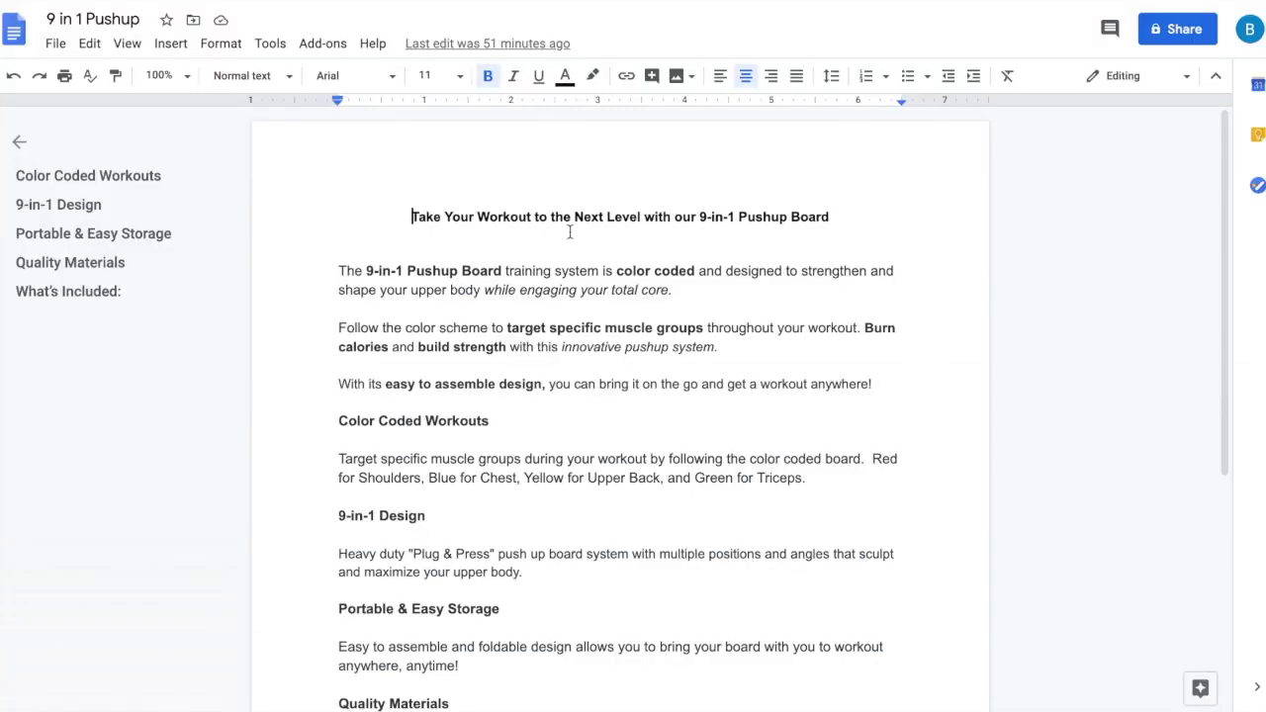
Copy the full text of the 9 in 1 Pushup document, switch to Shopify, paste it into the push up board product's description, and save.
scroll(570, 233, down, 1)
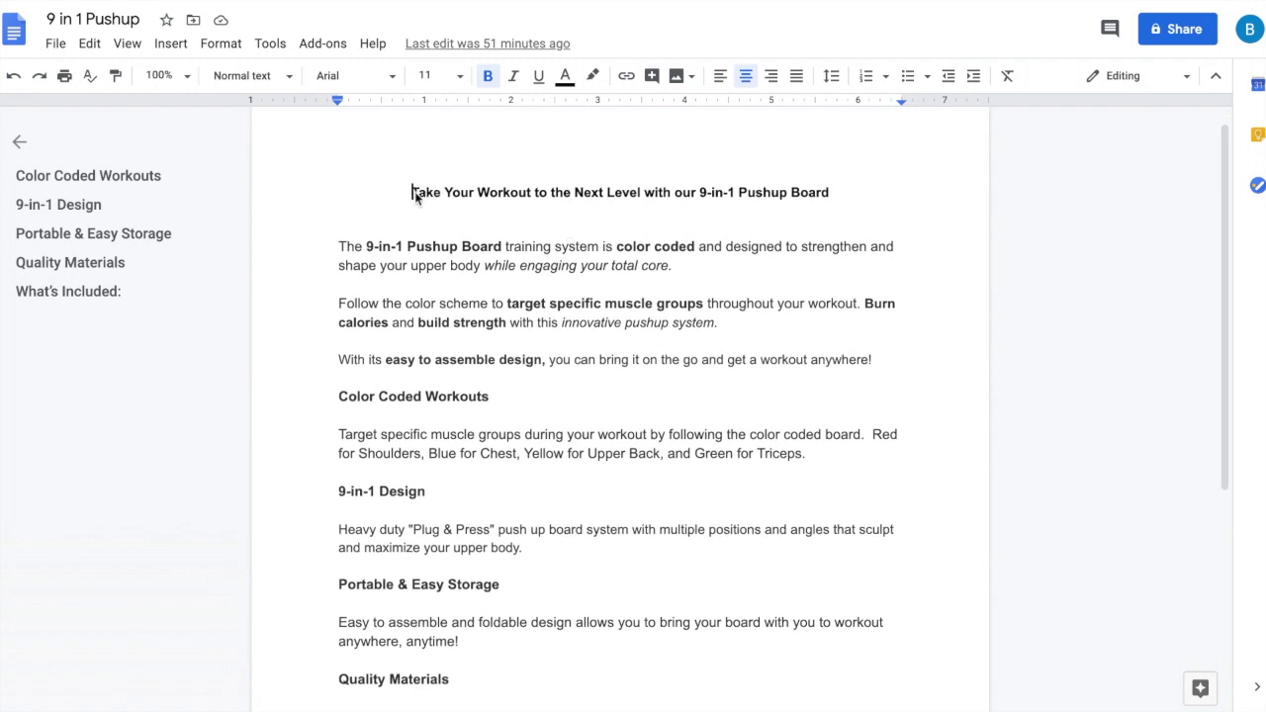
drag(423, 194, 560, 696)
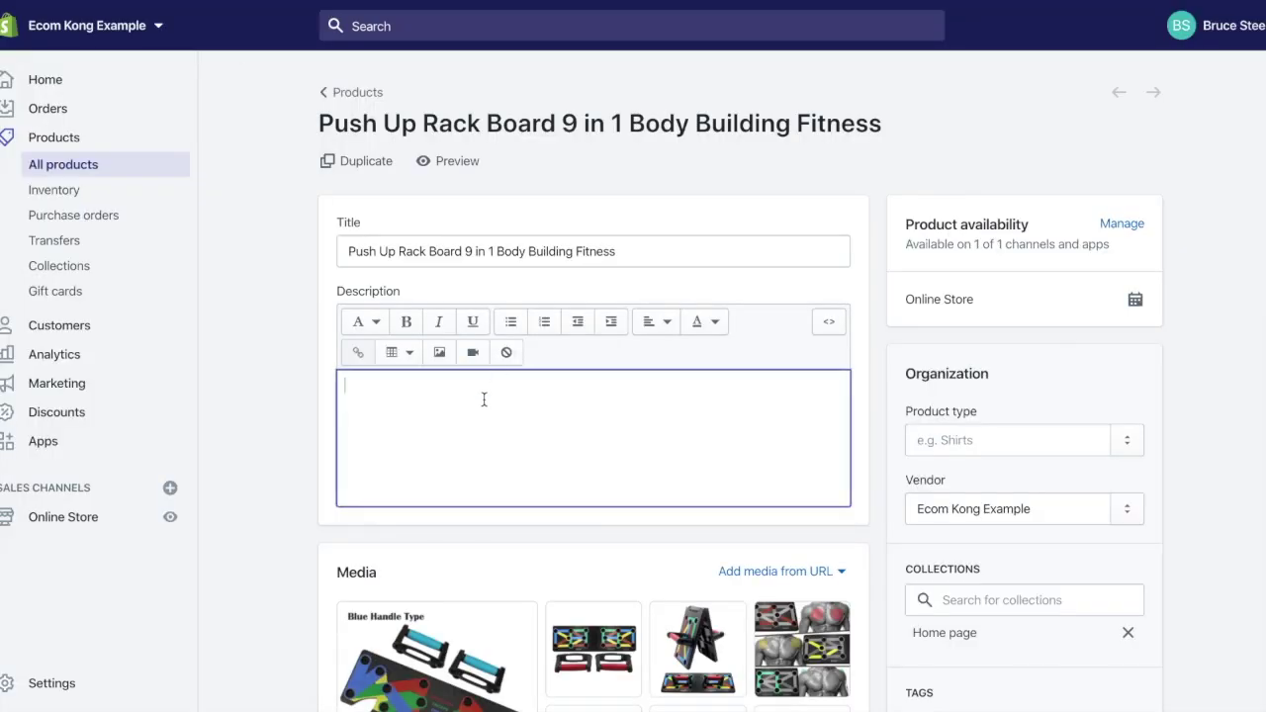
key(ctrl+v)
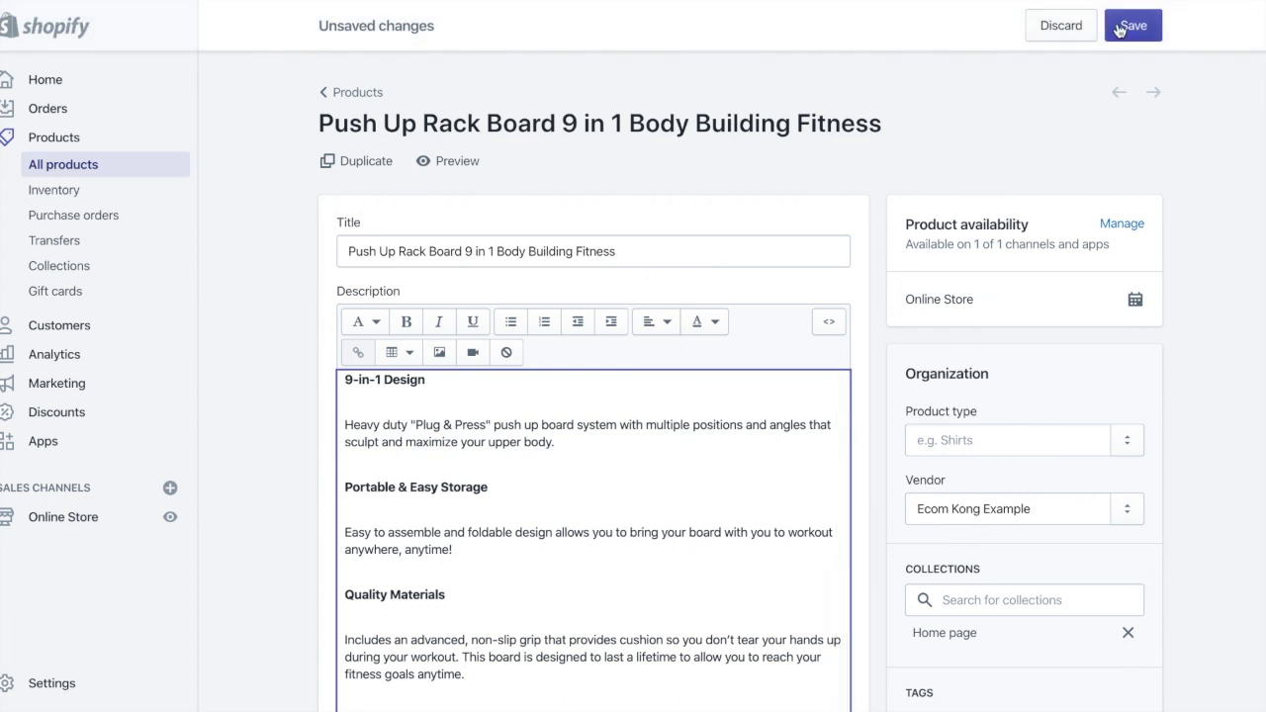
click(1119, 29)
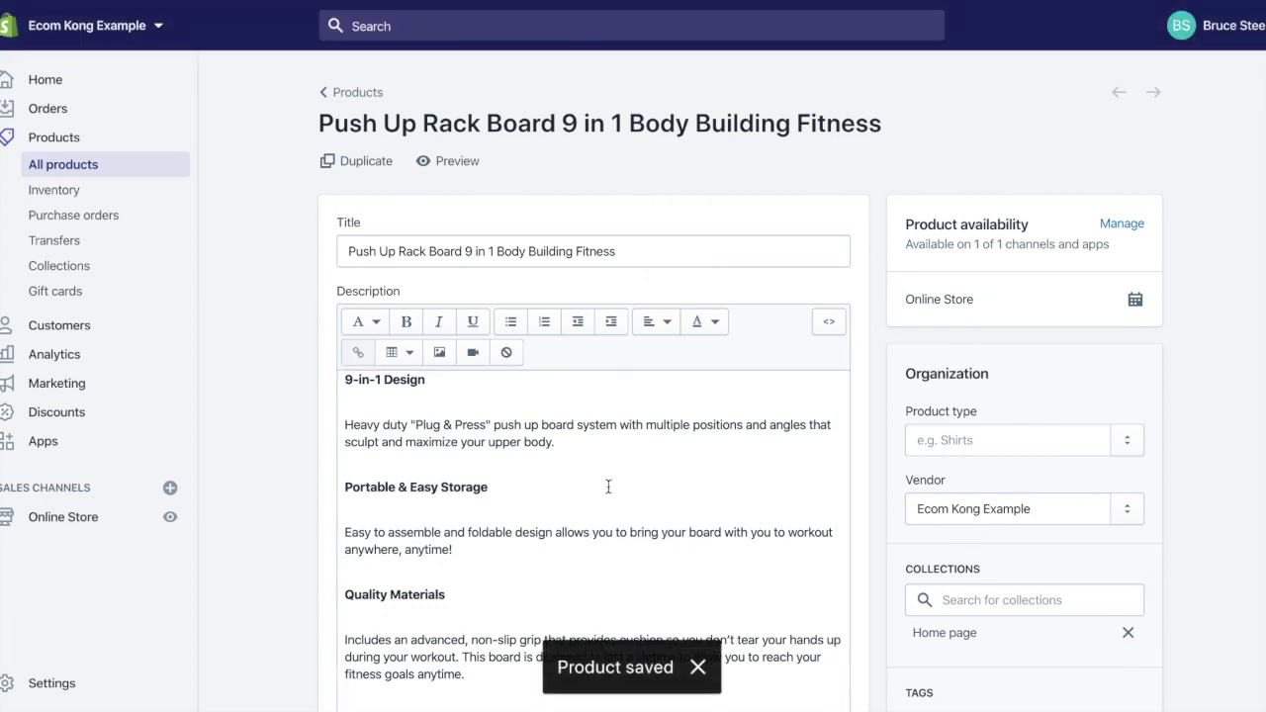
Center the description's opening line "Take Your Workout to the Next Level with our 9-in-1 Pushup Board" and format it as Heading 3.
scroll(609, 486, up, 5)
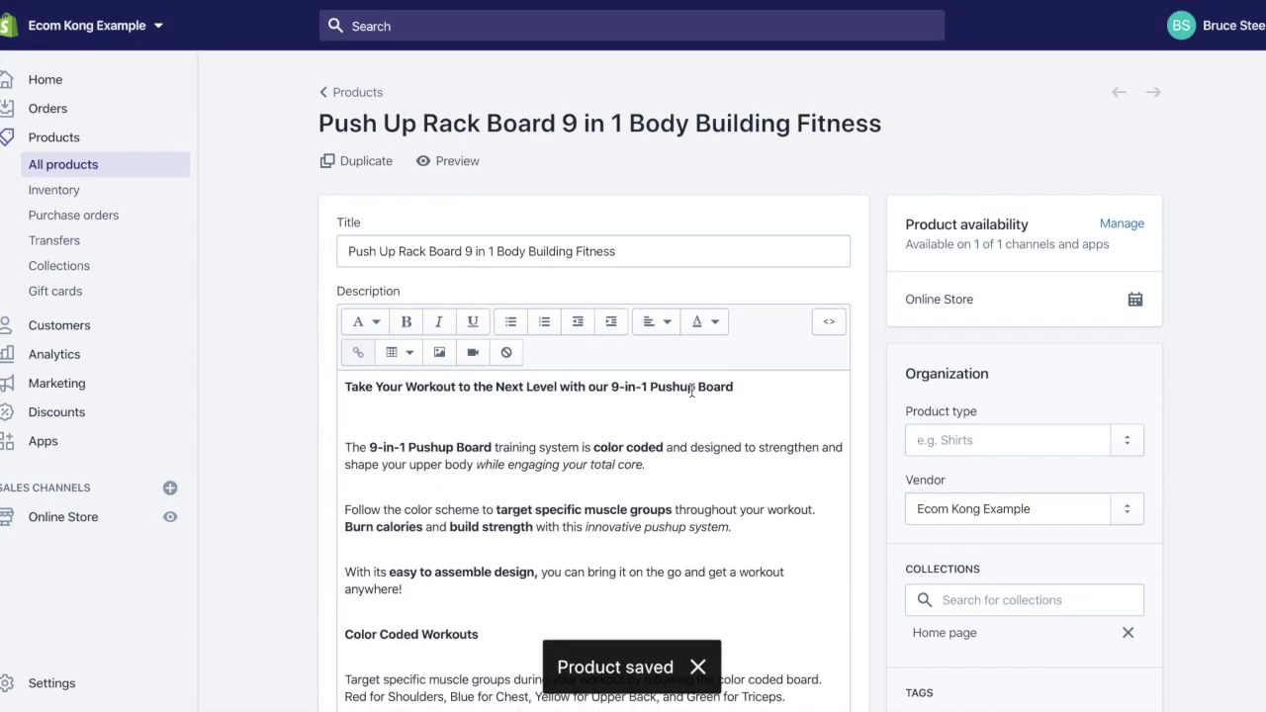
triple_click(692, 390)
click(654, 321)
click(653, 400)
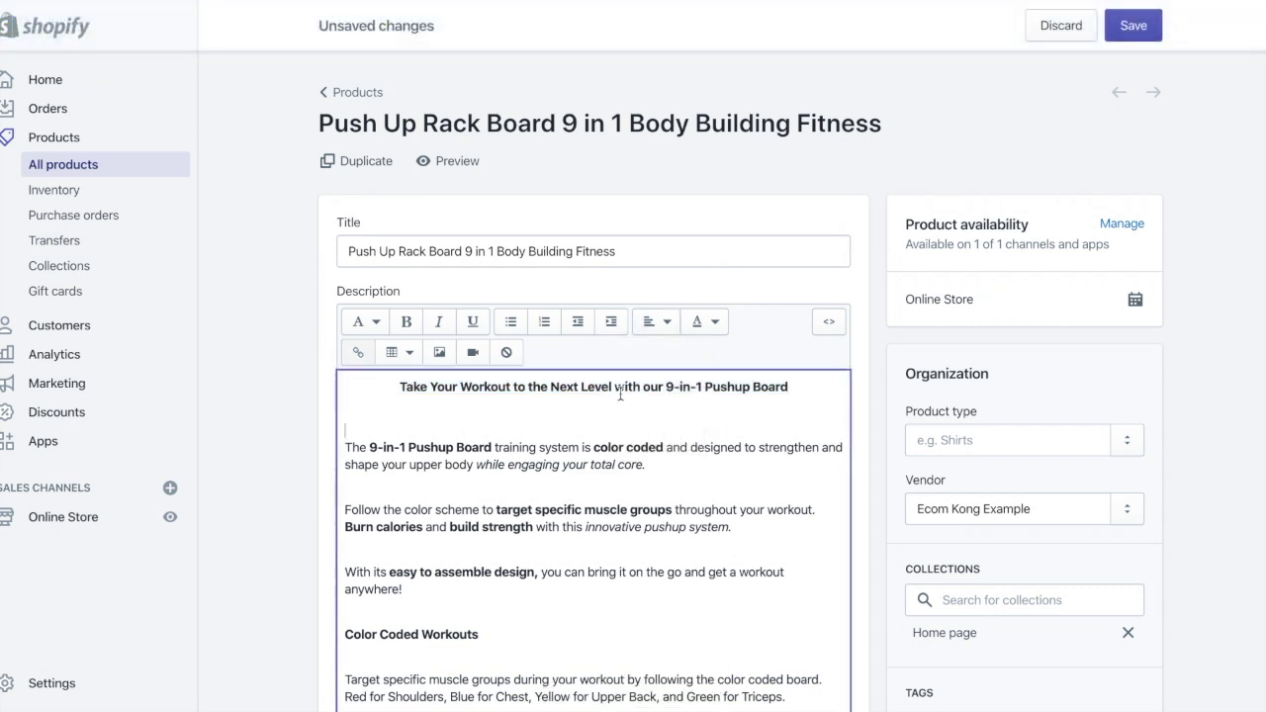
click(364, 321)
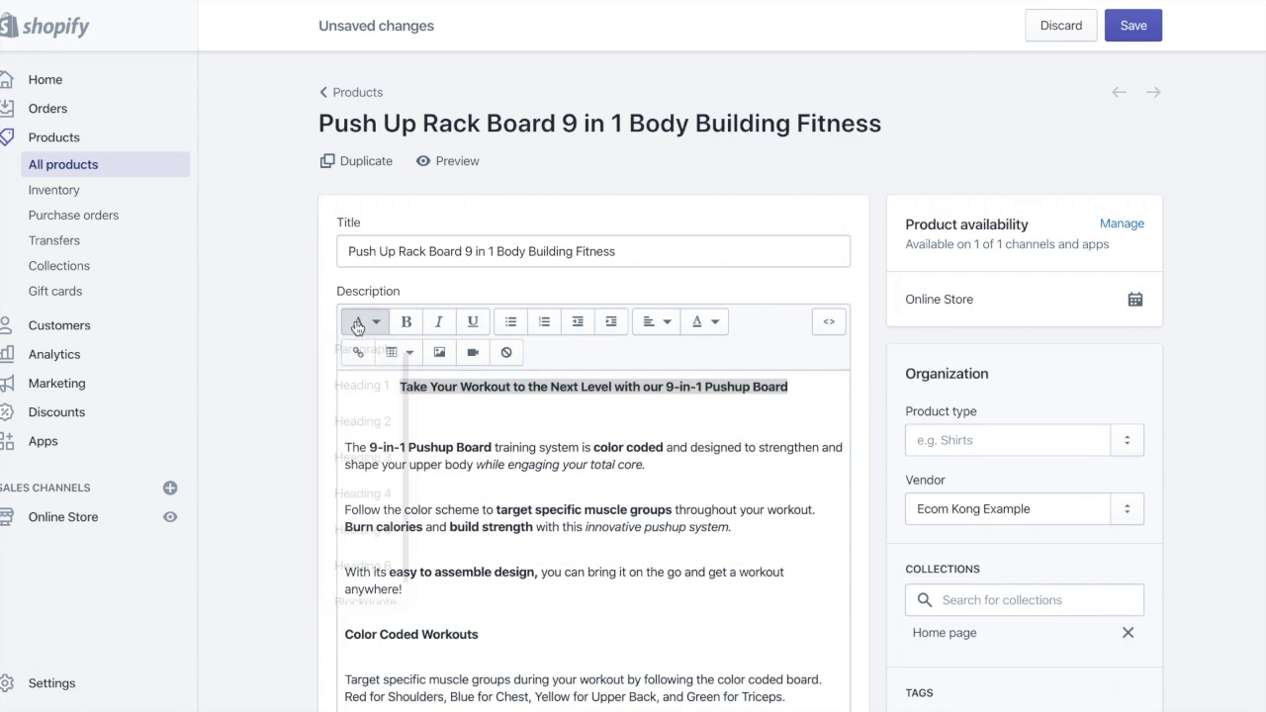
click(366, 469)
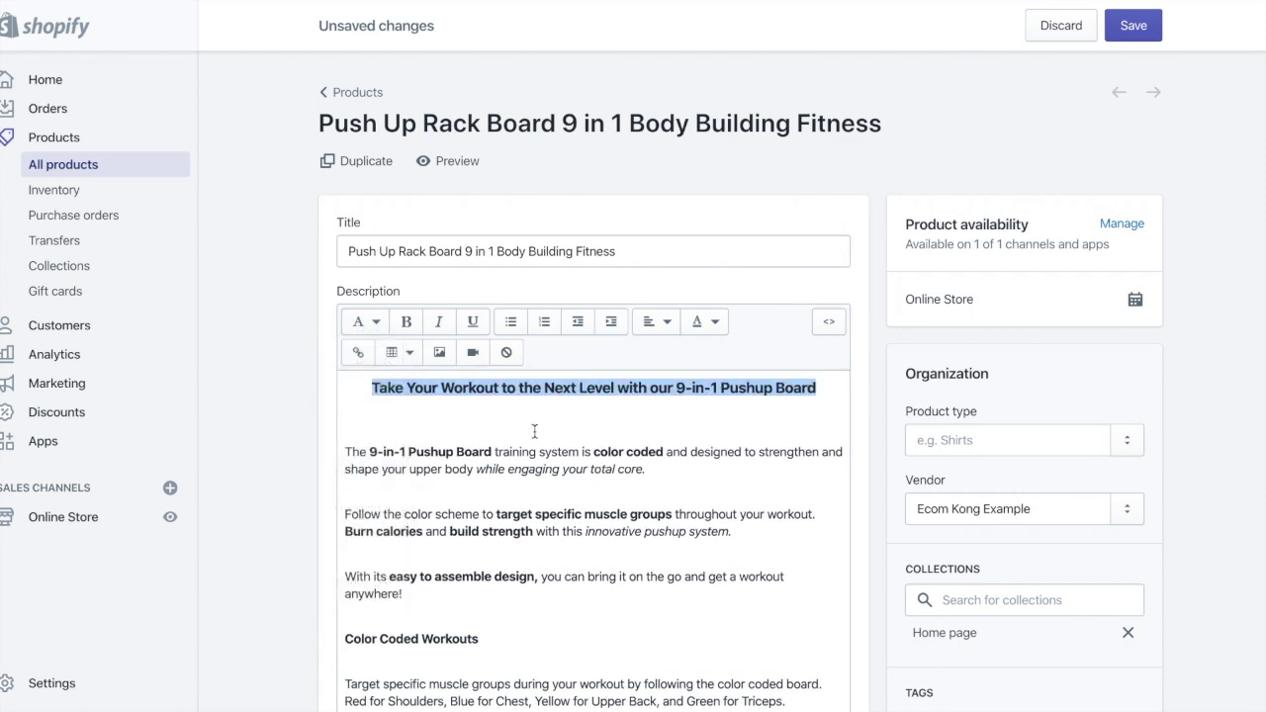
Remove the extra blank line between the centered heading and the first description paragraph, and save the product.
click(537, 429)
key(BackSpace)
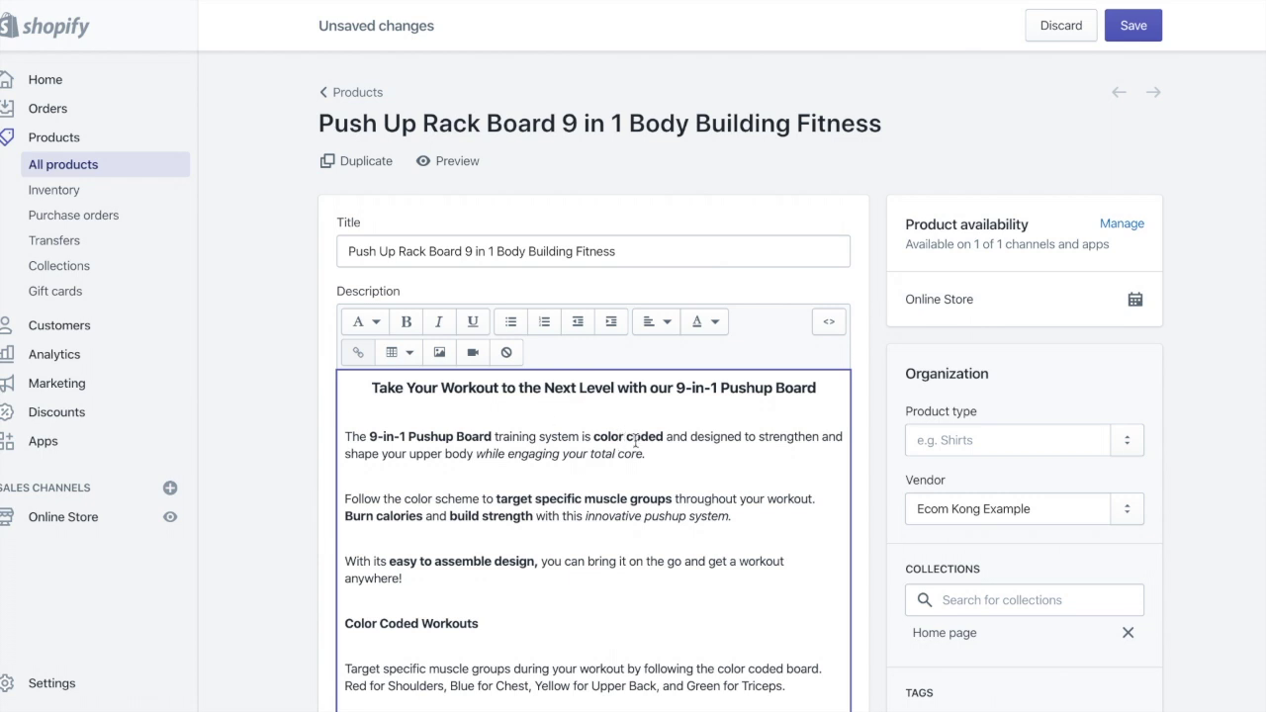
click(1140, 29)
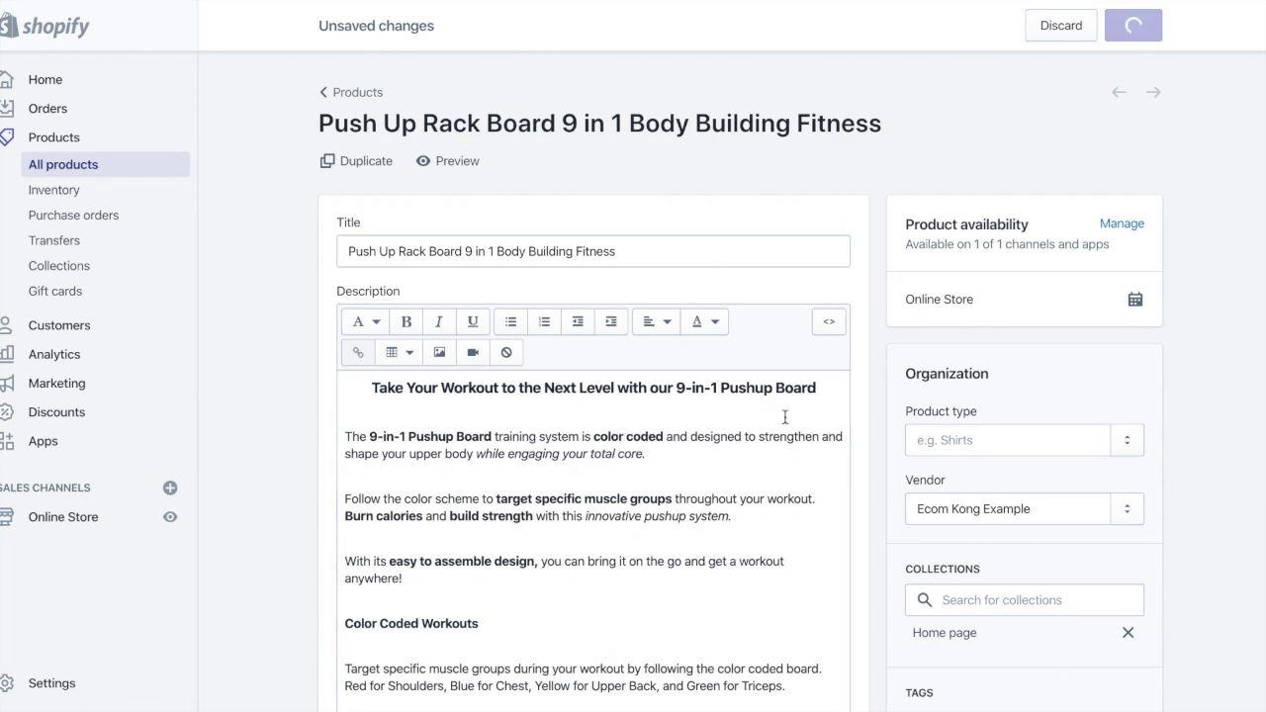
click(708, 456)
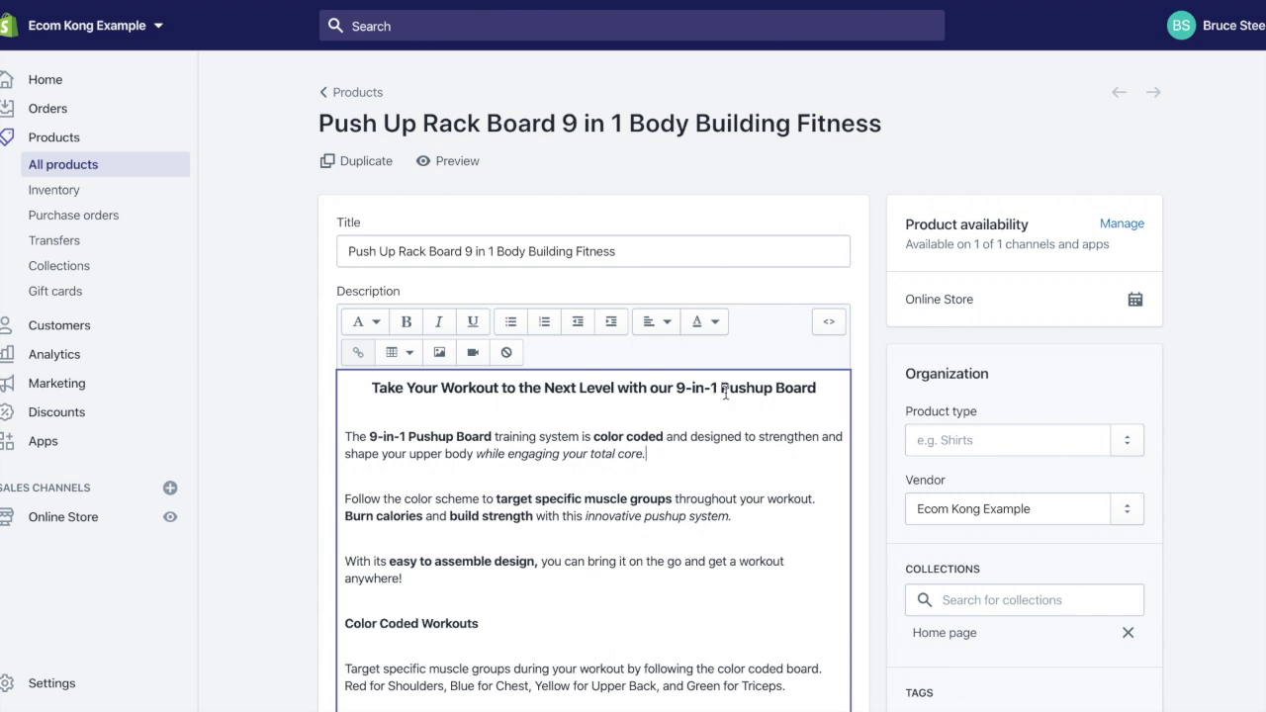
Rename the product title as "9-in-1 Pushup Board" and save the product.
drag(463, 251, 330, 260)
key(BackSpace)
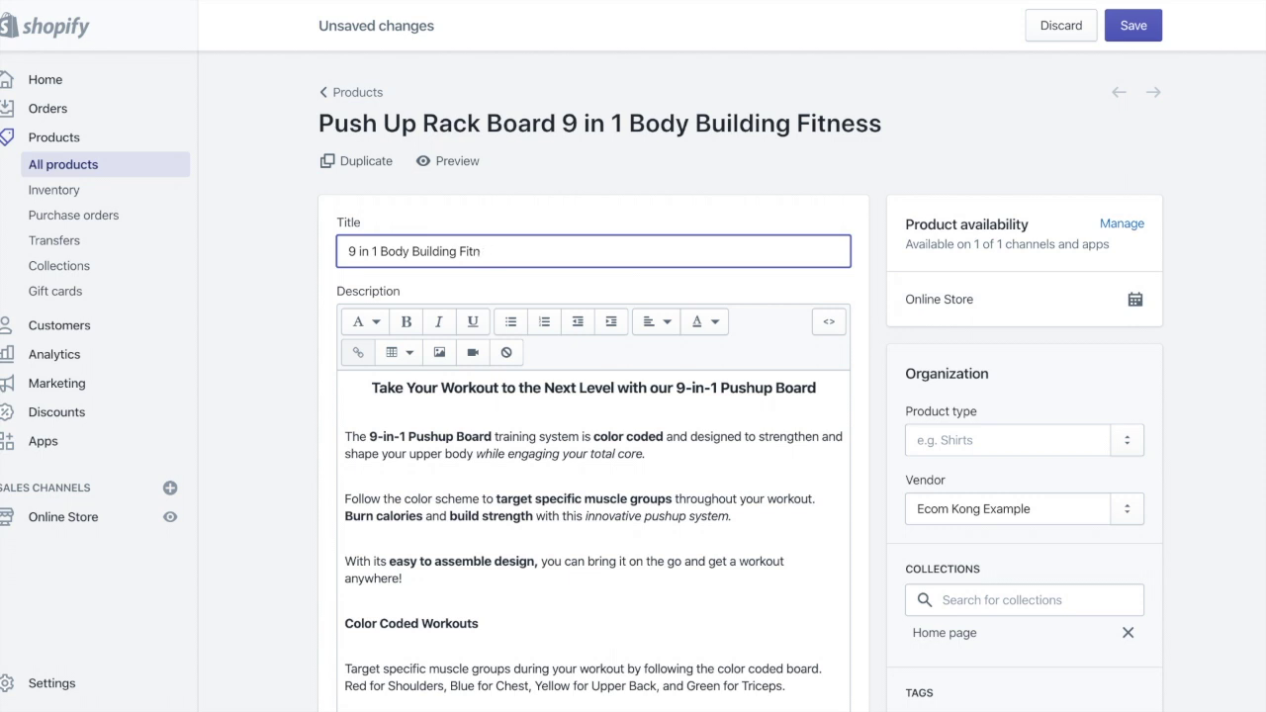
key(BackSpace)
key(BackSpace)
key(BackSpace)
key(BackSpace)
key(BackSpace)
key(BackSpace)
key(BackSpace)
key(BackSpace)
key(BackSpace)
key(BackSpace)
key(BackSpace)
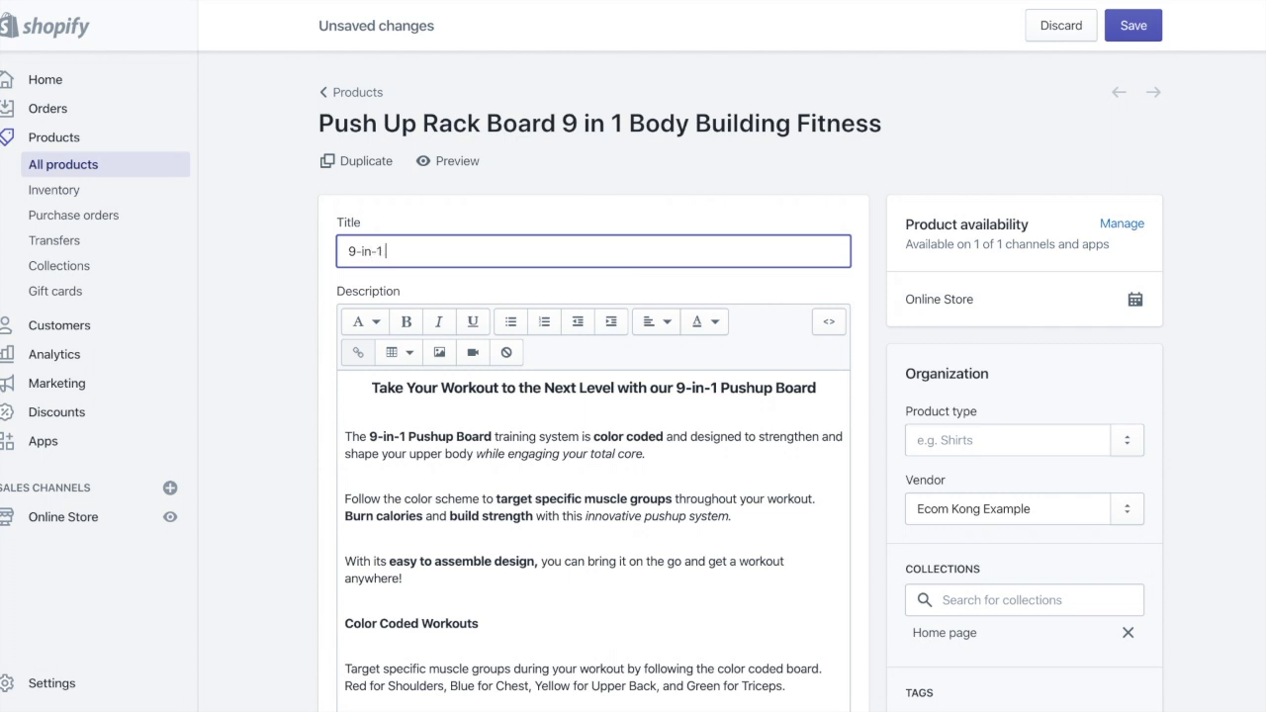
text(ushup Board)
click(646, 454)
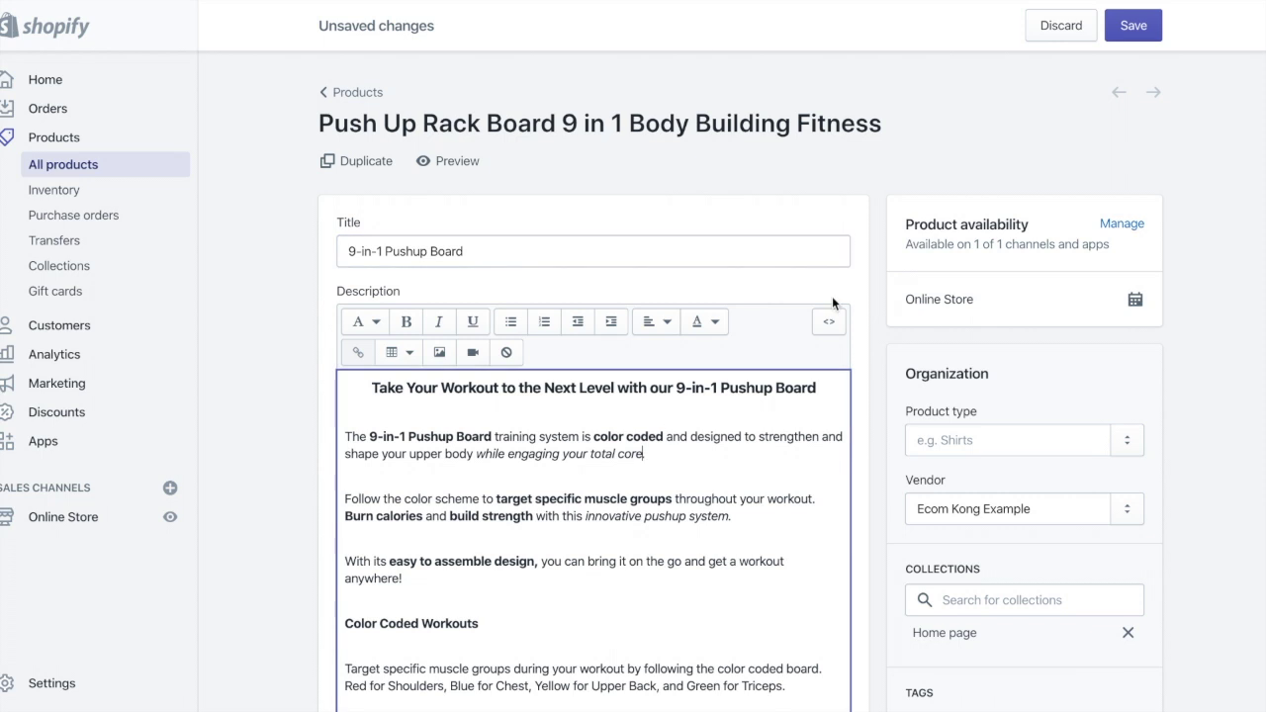
click(1130, 41)
click(1138, 27)
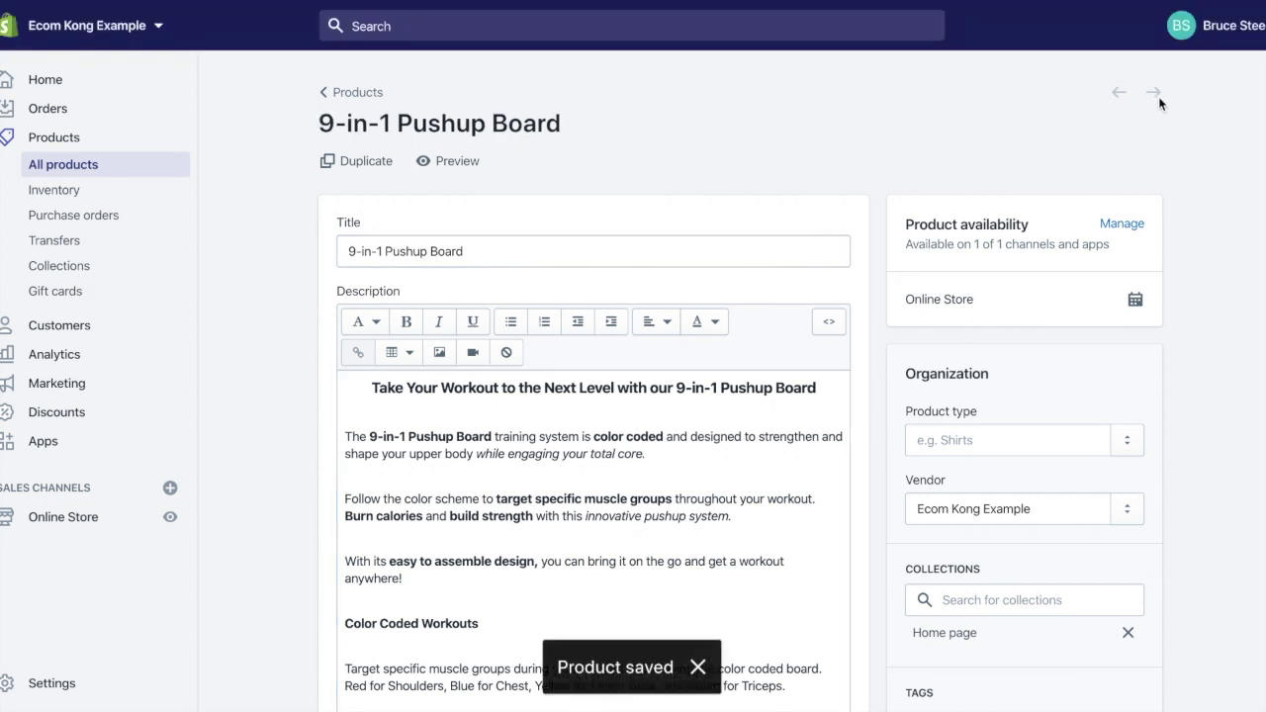
Review the product description from the opening heading to the What's Included section, checking its wording and section layout.
scroll(755, 161, down, 4)
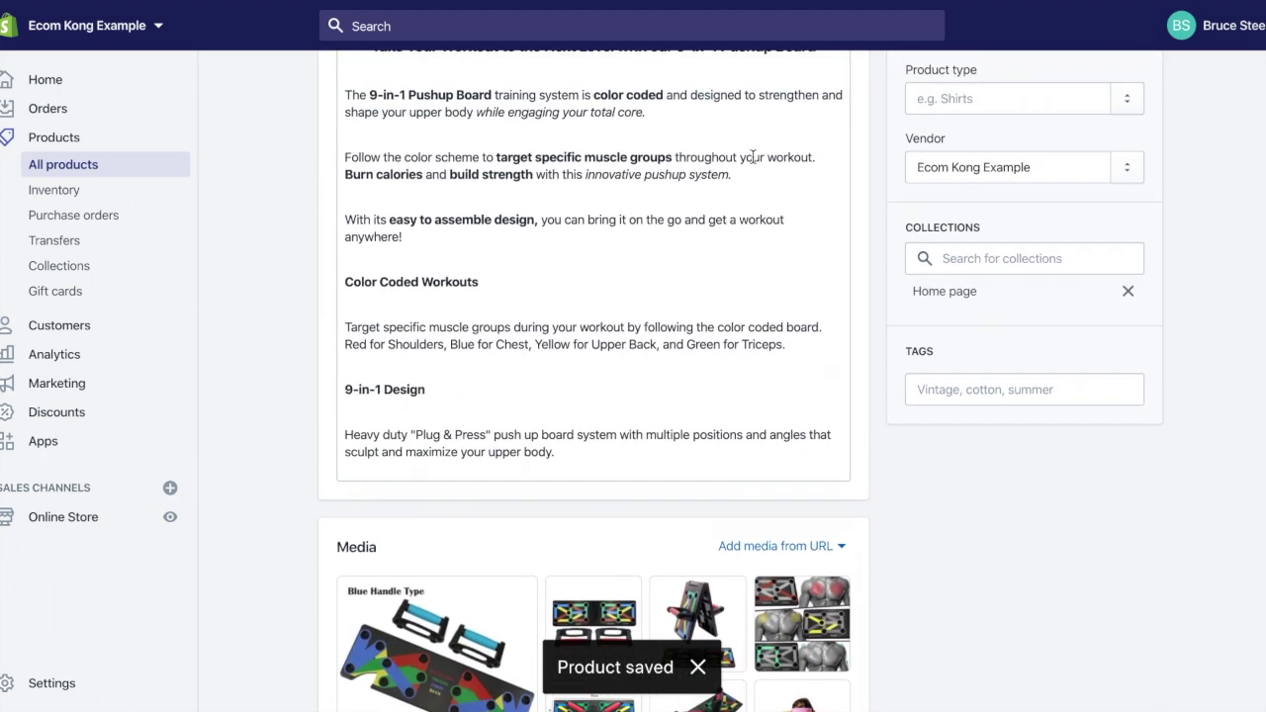
scroll(753, 158, up, 3)
scroll(753, 157, up, 1)
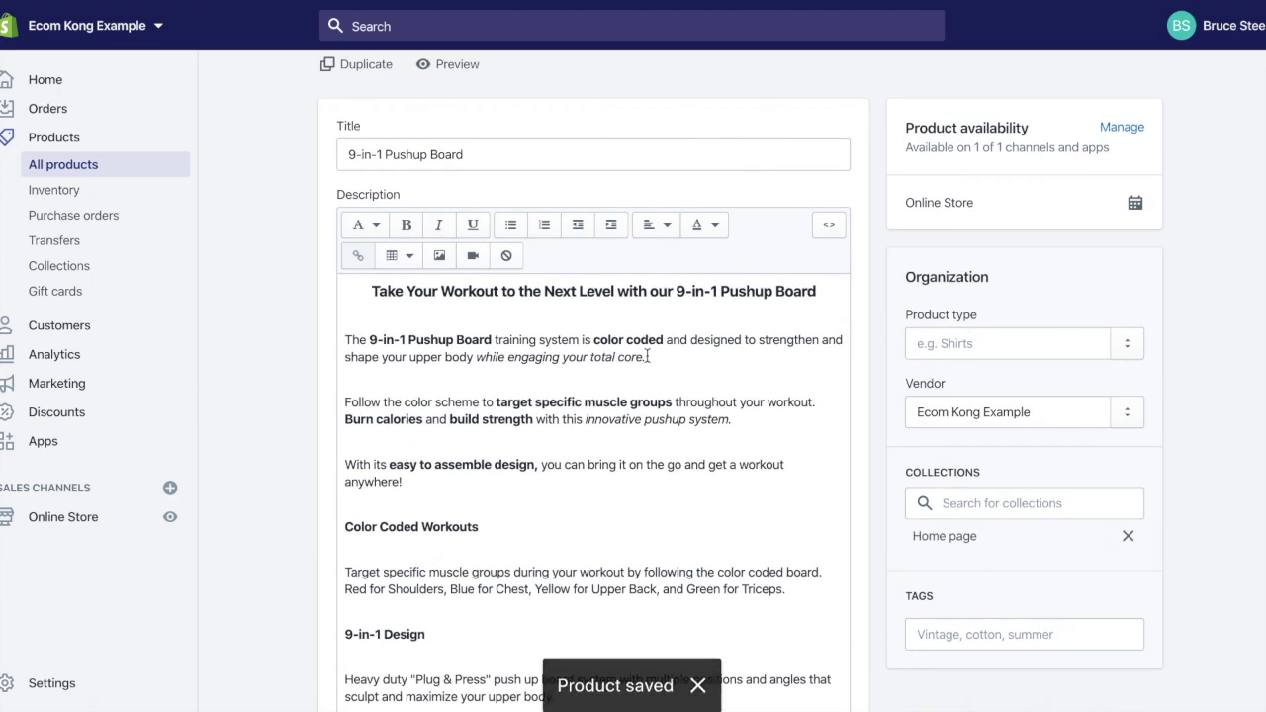
scroll(583, 376, down, 1)
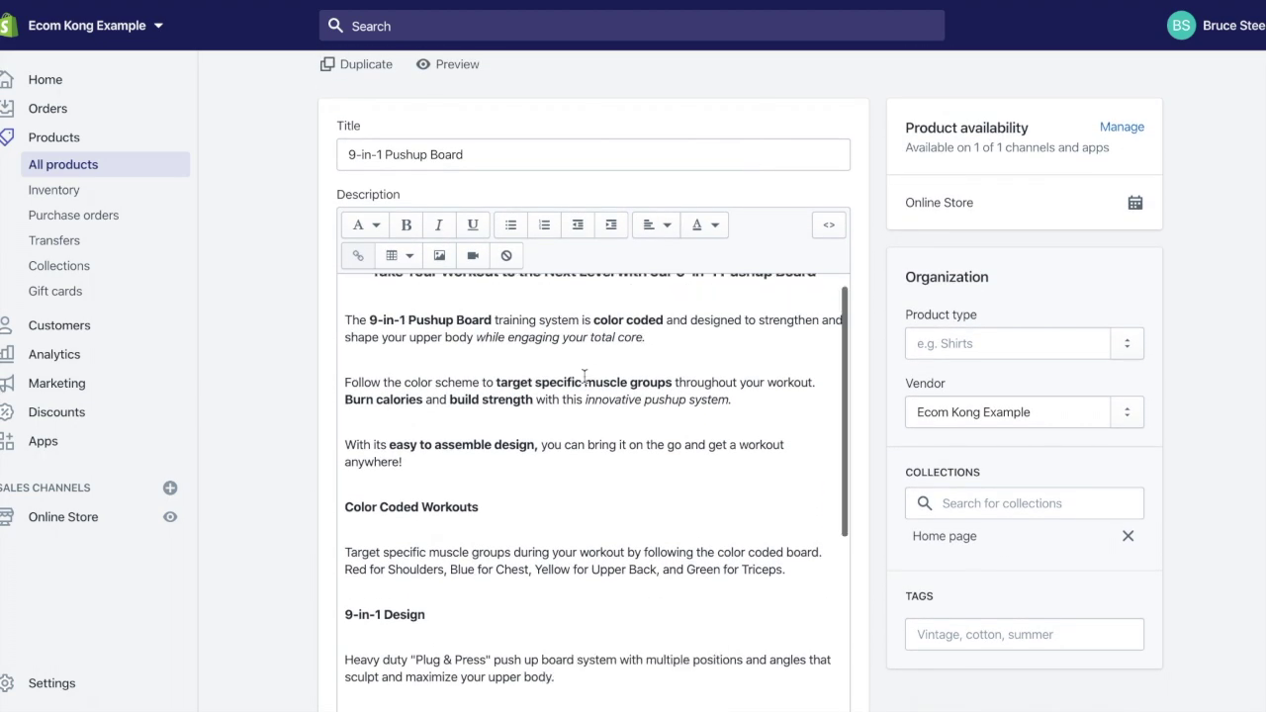
scroll(584, 376, up, 1)
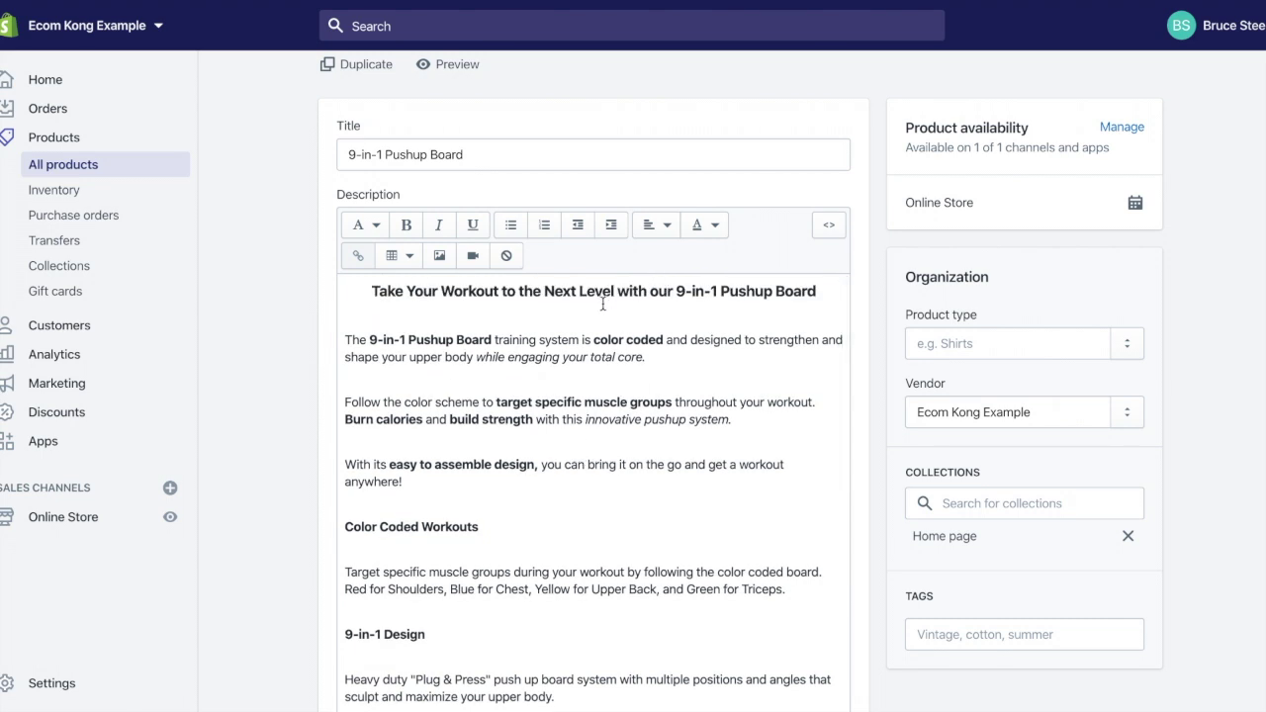
scroll(658, 514, down, 2)
scroll(658, 513, down, 10)
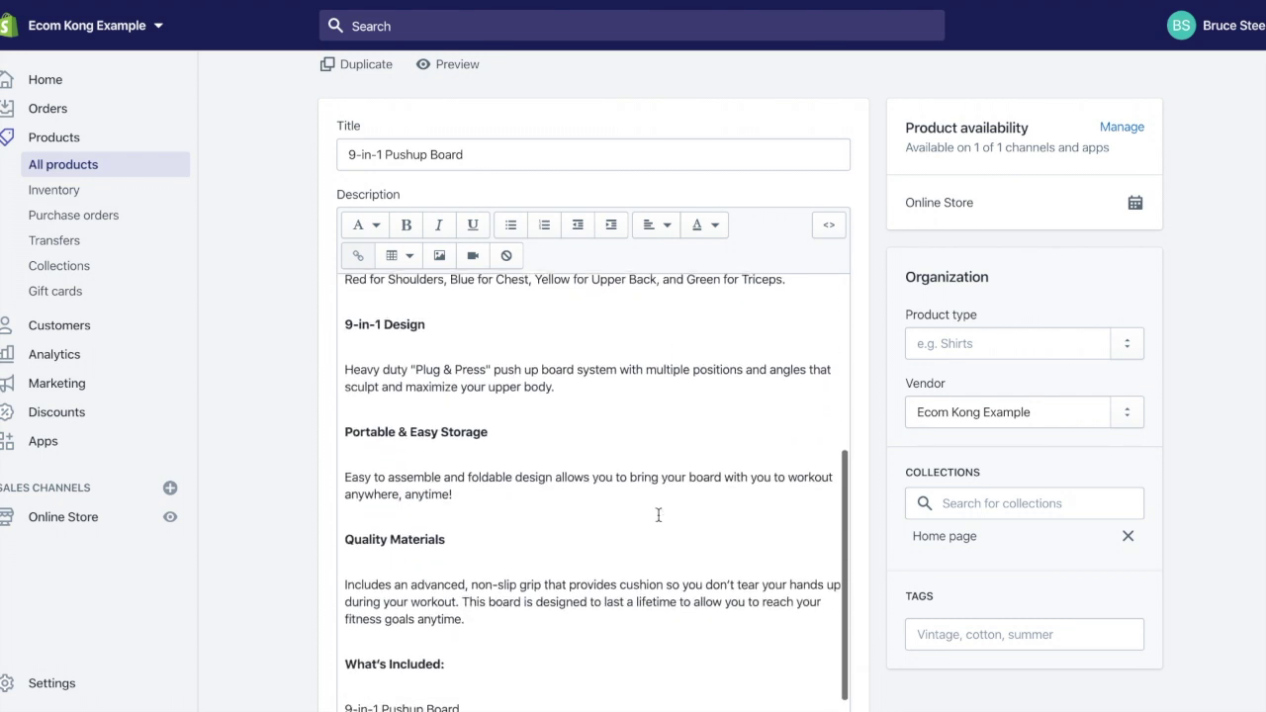
scroll(554, 506, down, 4)
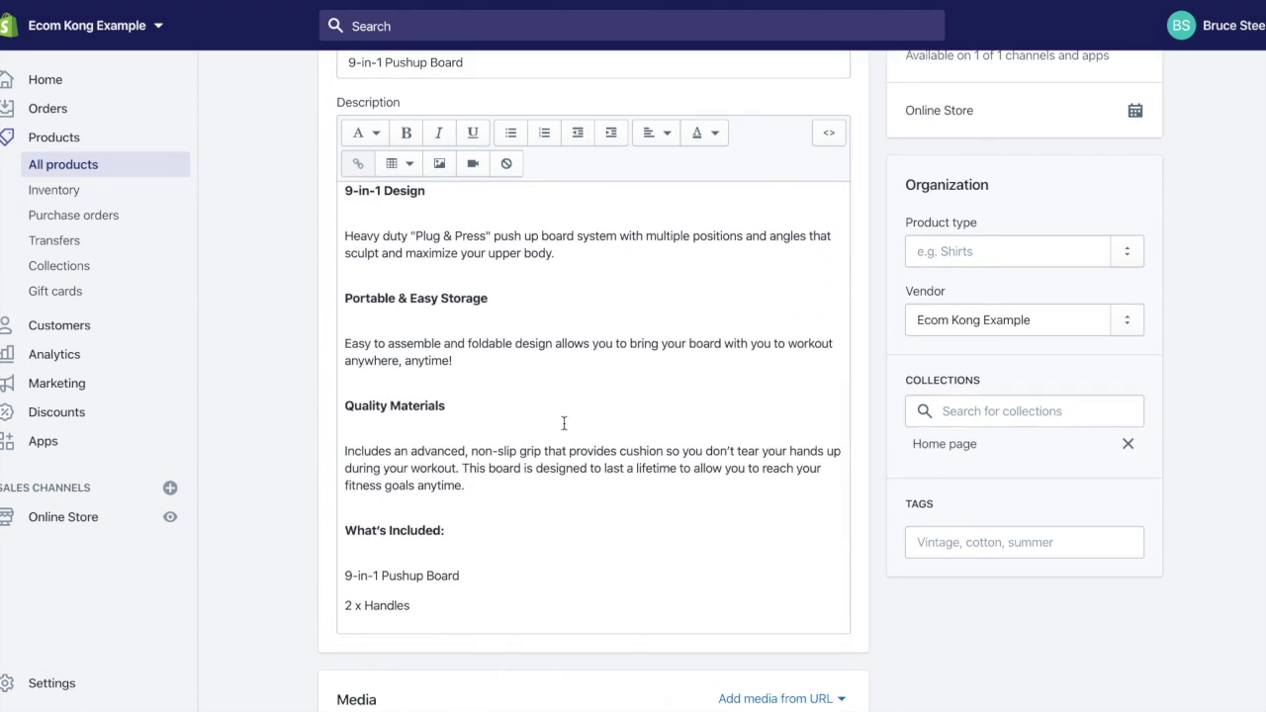
scroll(564, 423, up, 1)
scroll(530, 469, up, 5)
scroll(529, 469, up, 3)
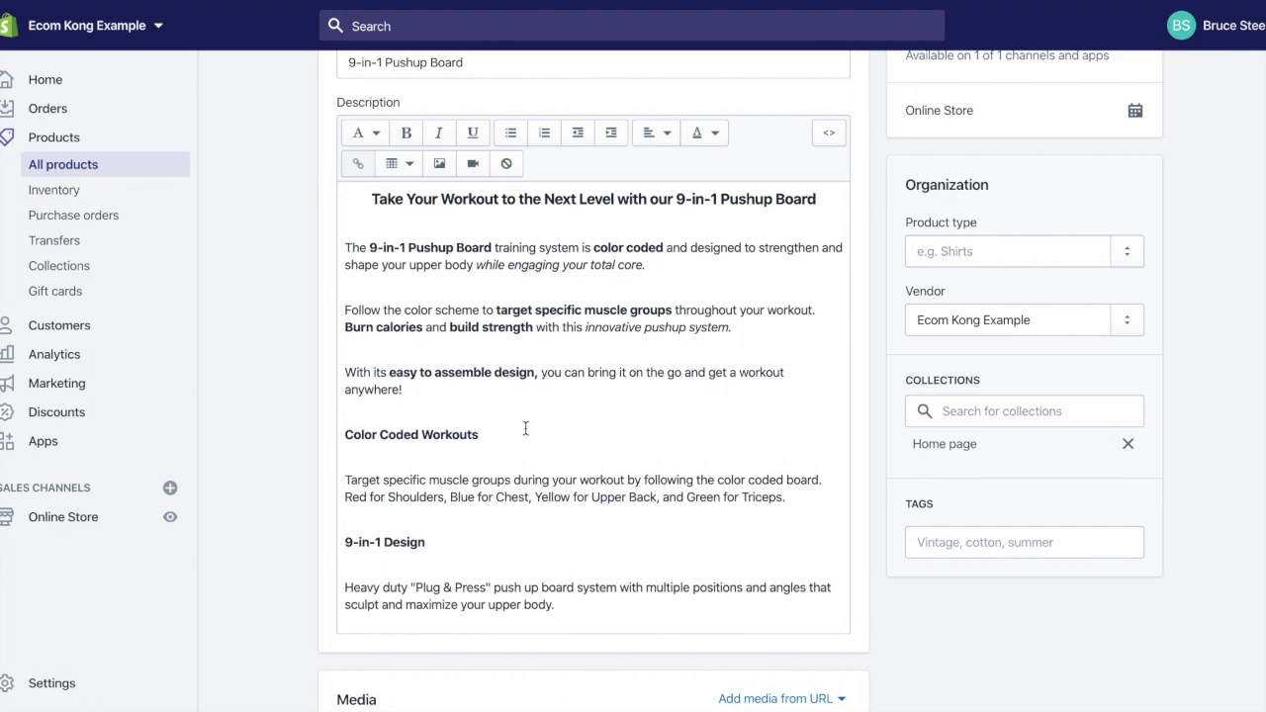
scroll(526, 428, down, 1)
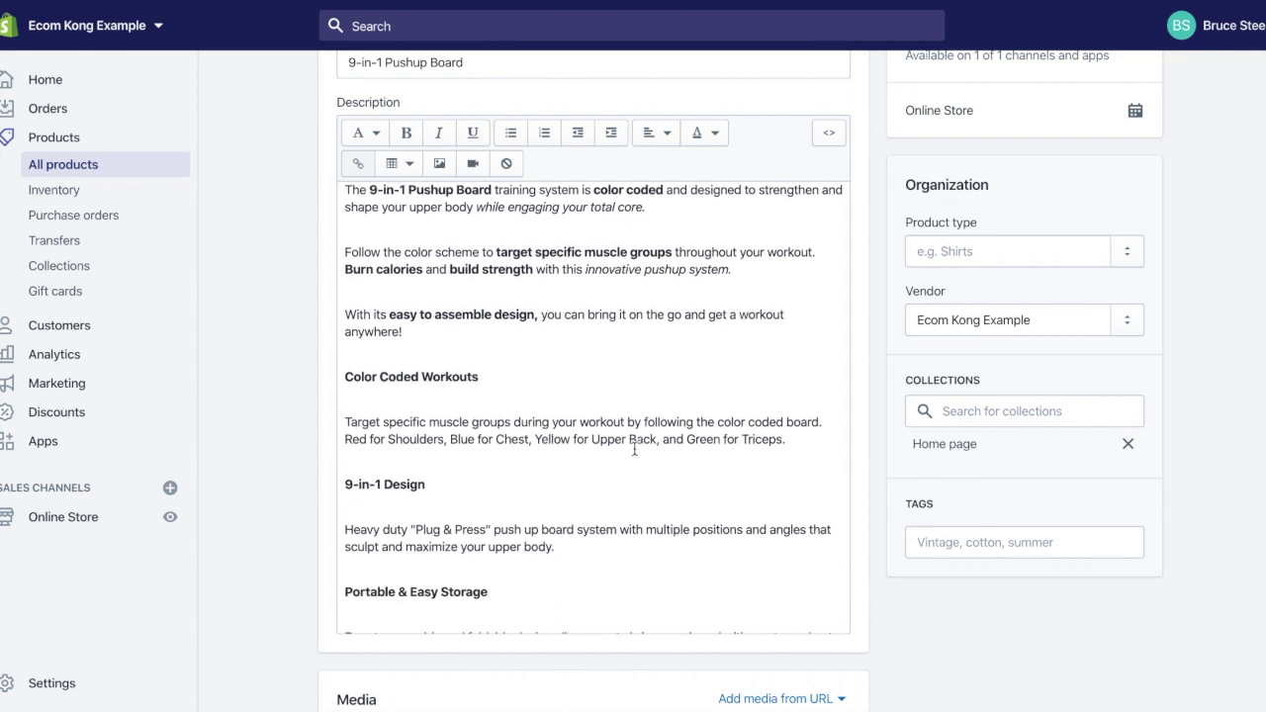
scroll(634, 443, down, 1)
scroll(635, 449, down, 4)
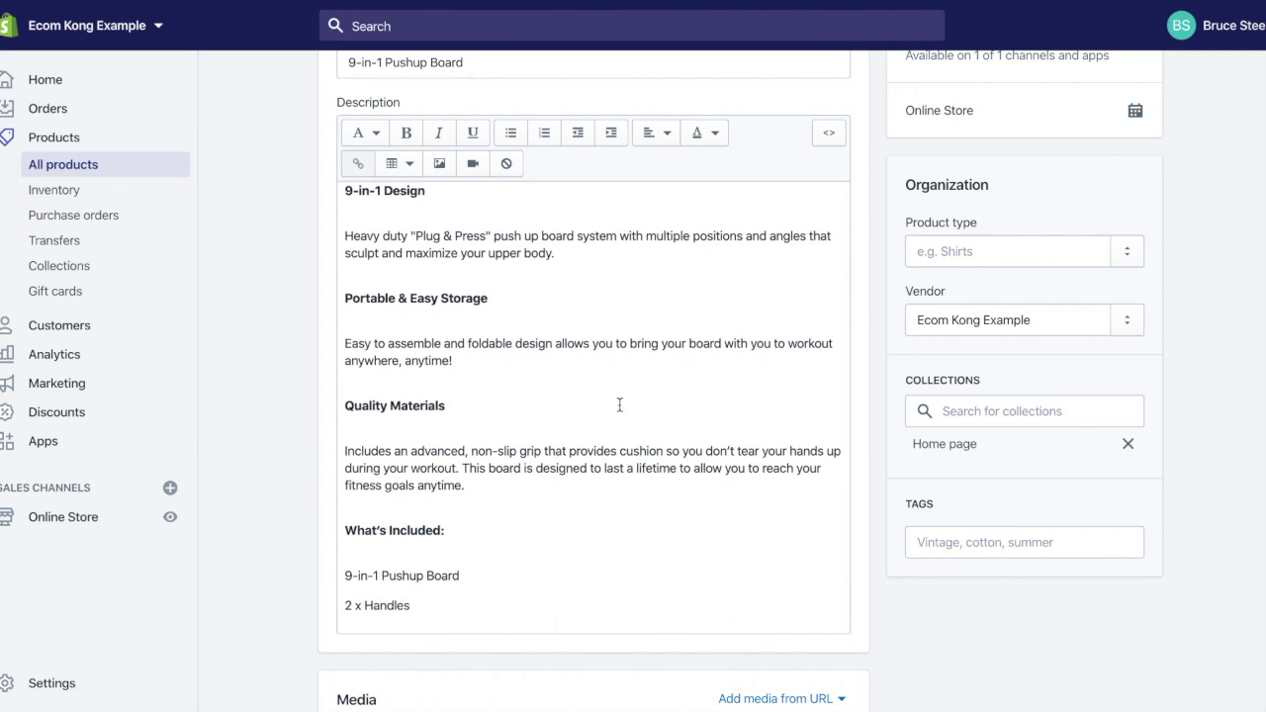
scroll(619, 404, up, 8)
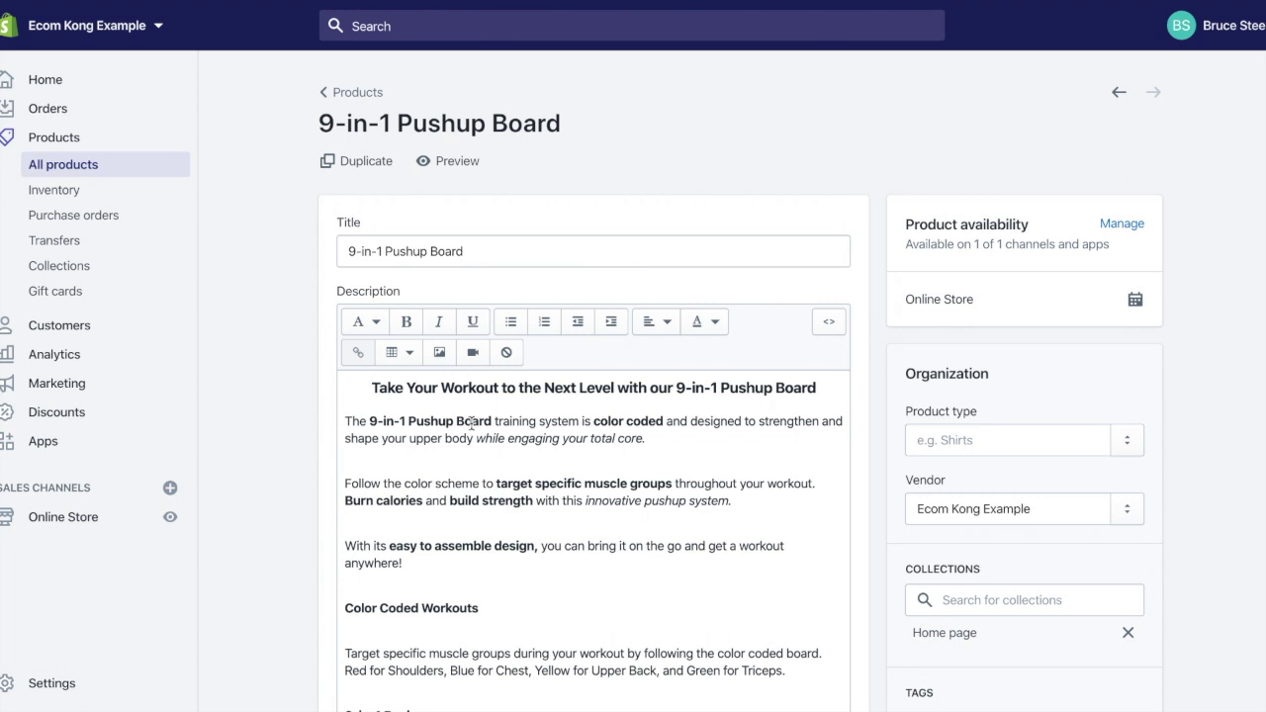
Add a center-aligned blank line between the description's opening heading and its first paragraph.
click(345, 422)
key(Return)
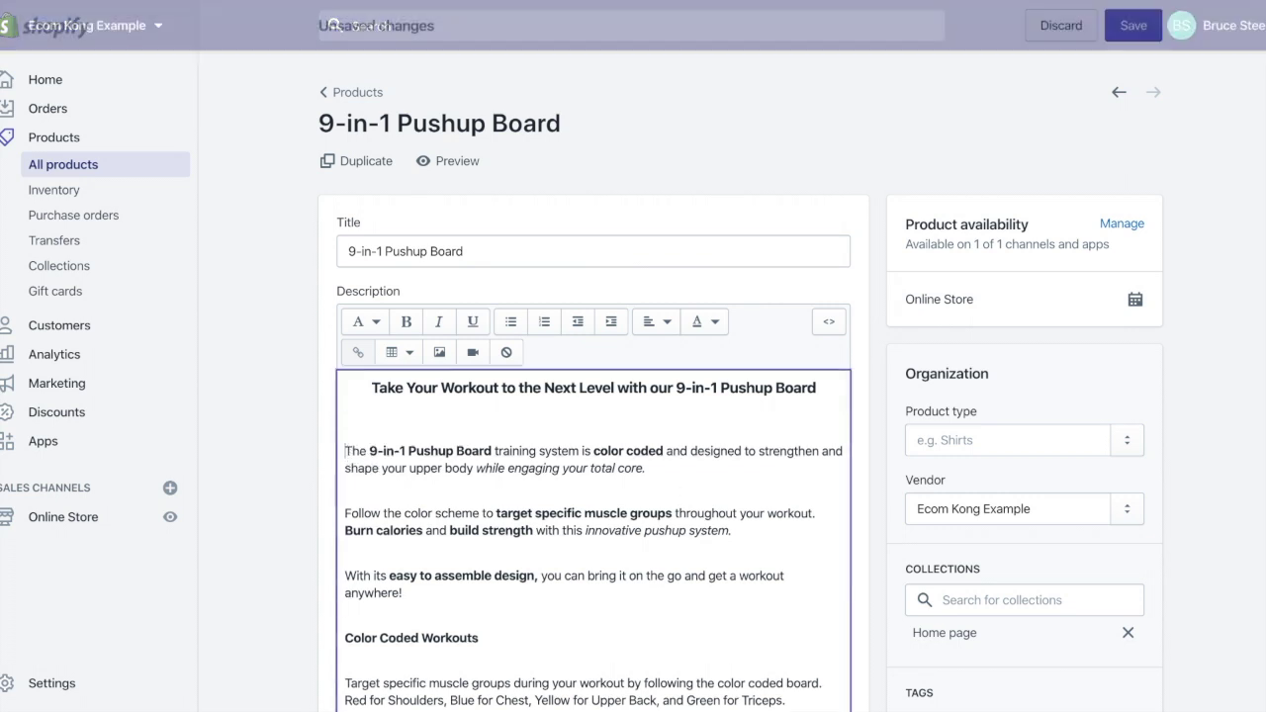
click(653, 321)
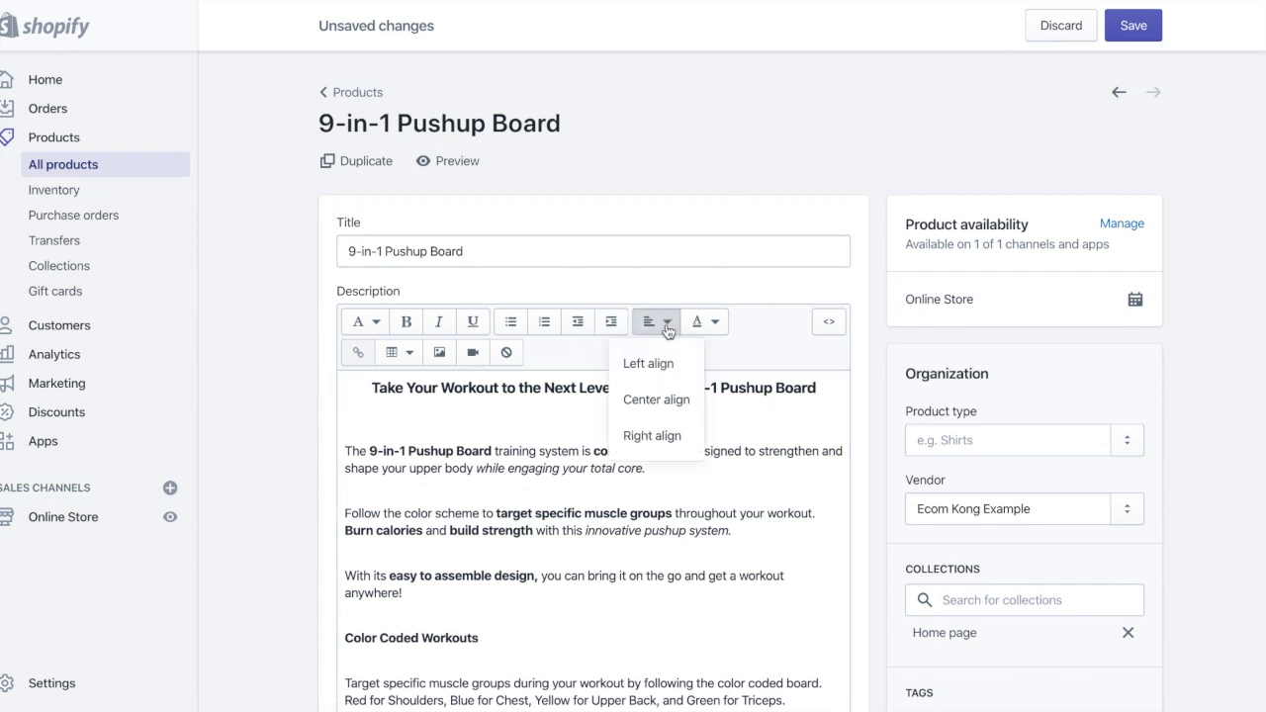
click(657, 401)
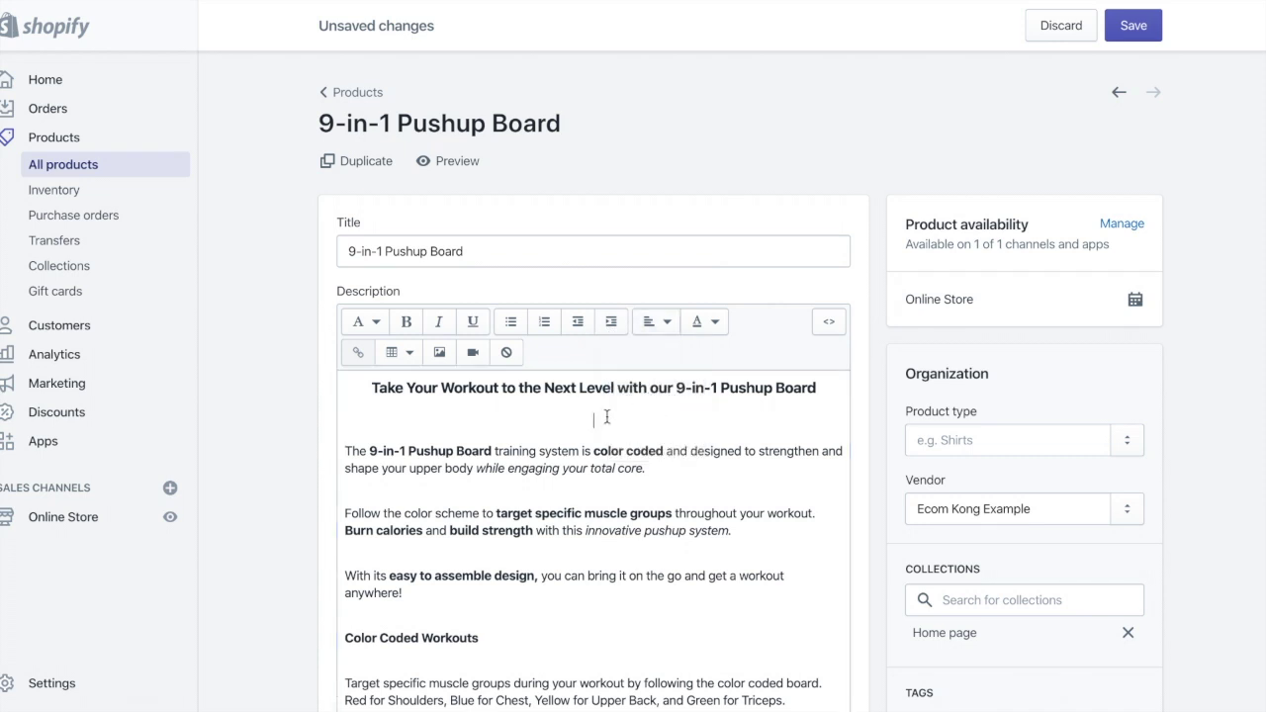
Insert the product image of the folded board standing above the flat board, at Large (480x480) size, on the centered blank line.
click(441, 353)
click(557, 259)
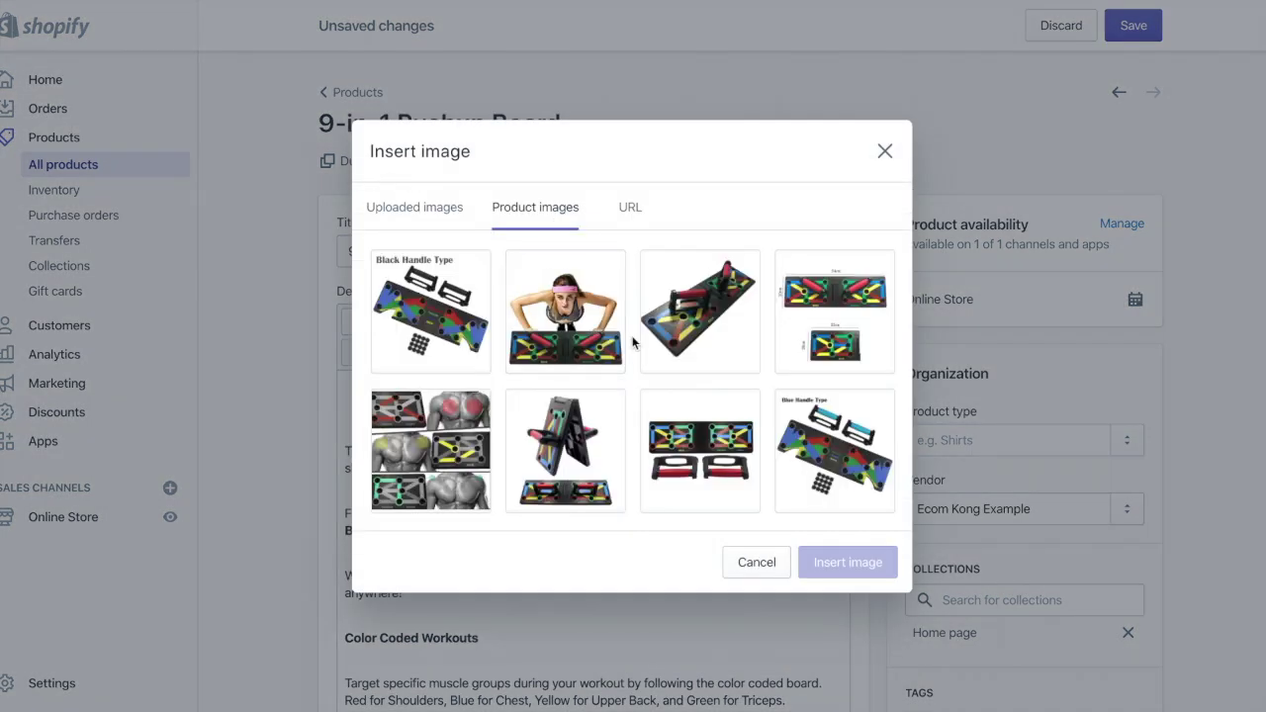
click(571, 450)
click(839, 606)
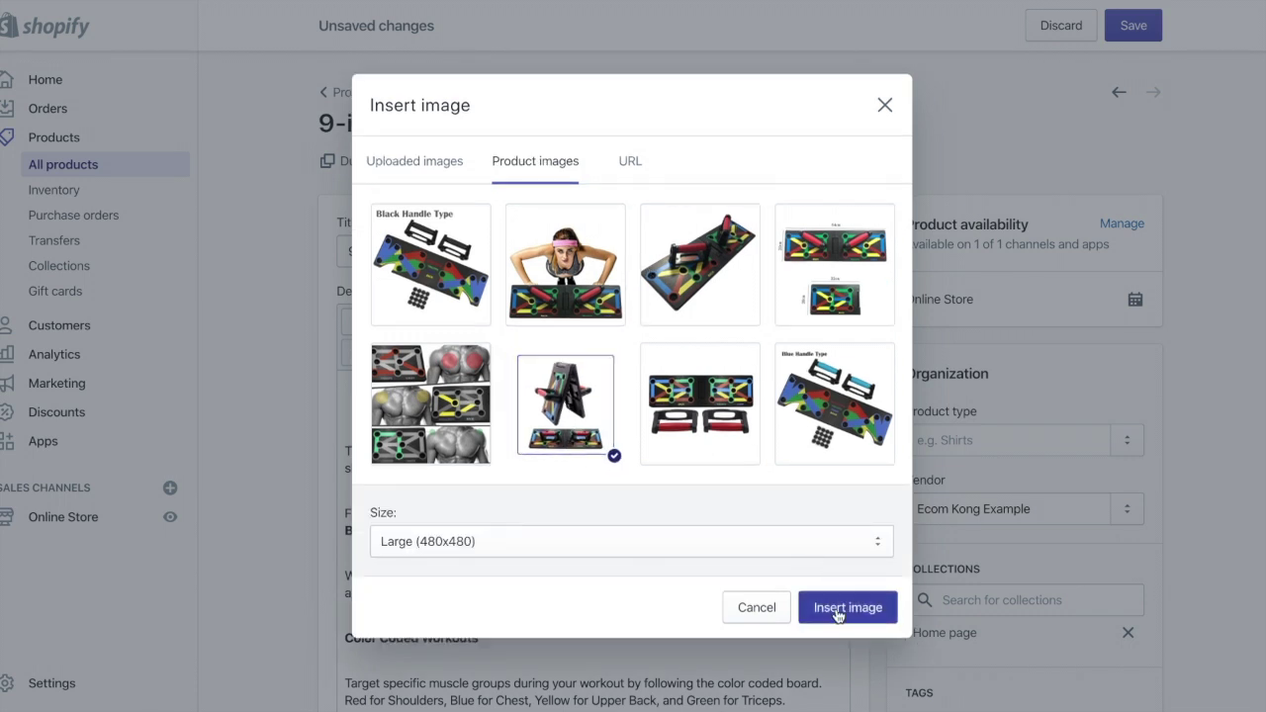
Add a center-aligned blank line in the description between the "easy to assemble design" paragraph and the Color Coded Workouts heading.
scroll(683, 488, down, 5)
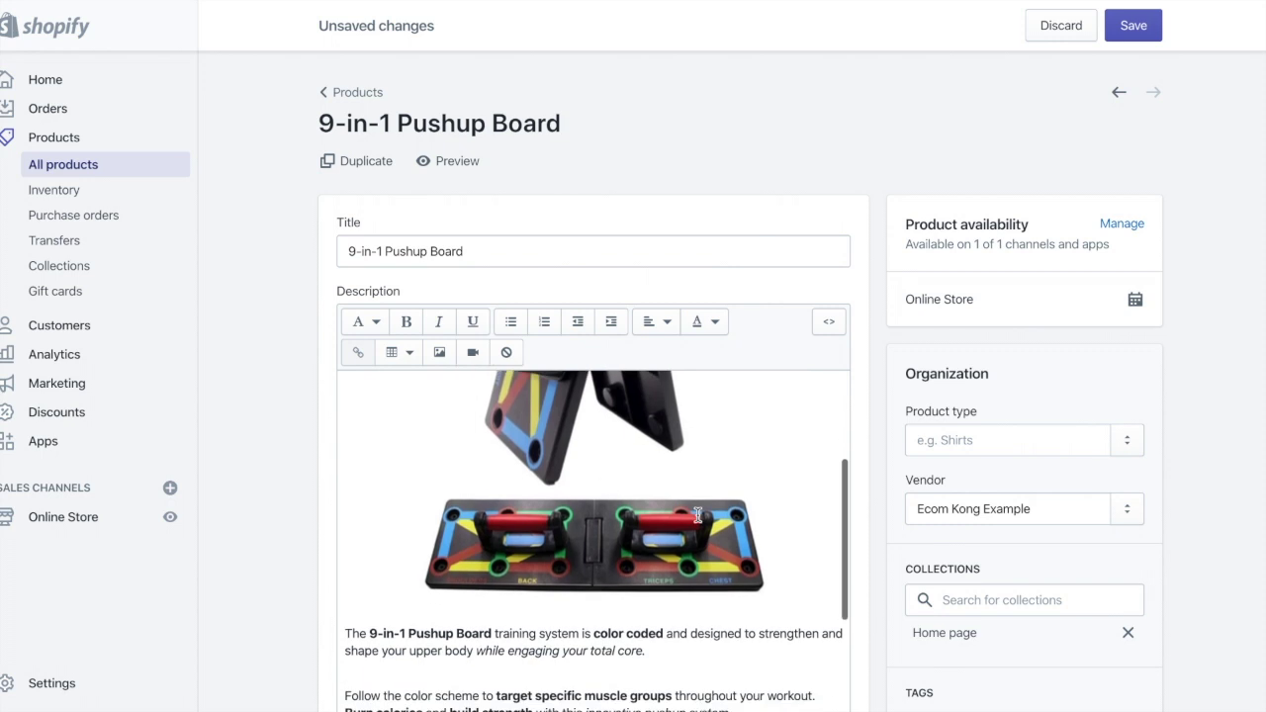
scroll(697, 515, down, 2)
click(499, 574)
key(Return)
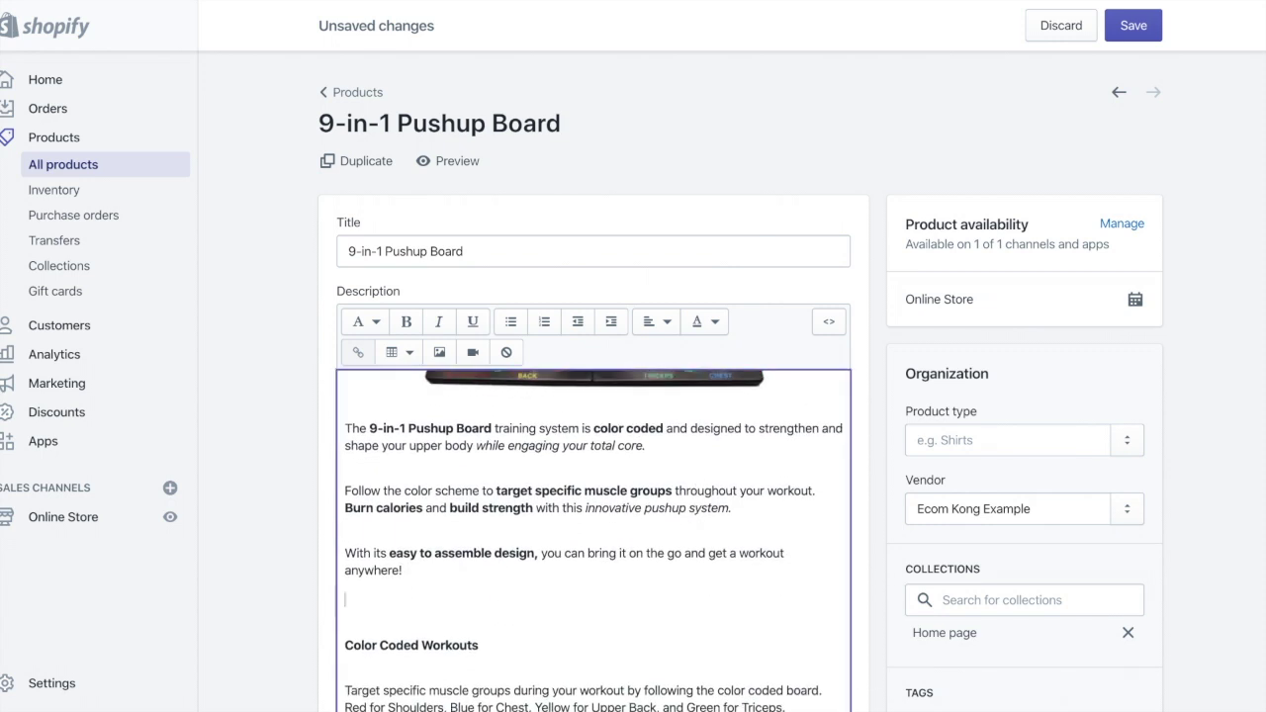
click(655, 322)
click(655, 376)
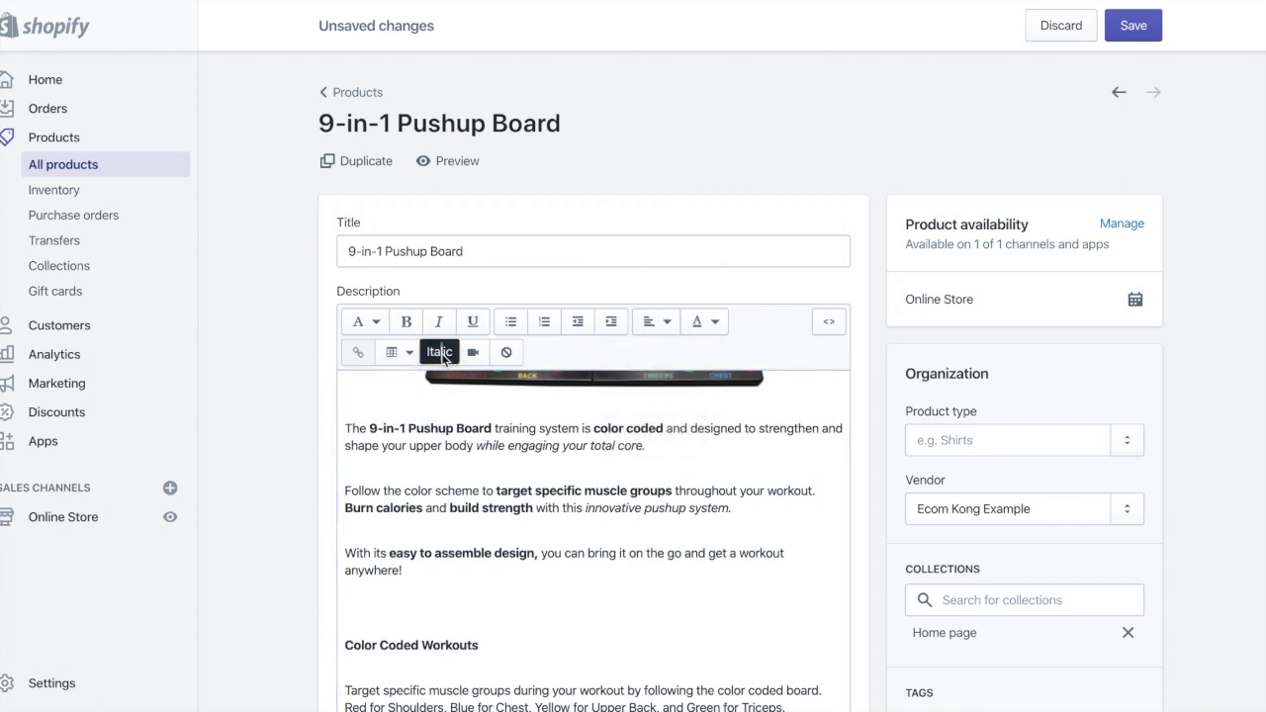
click(588, 606)
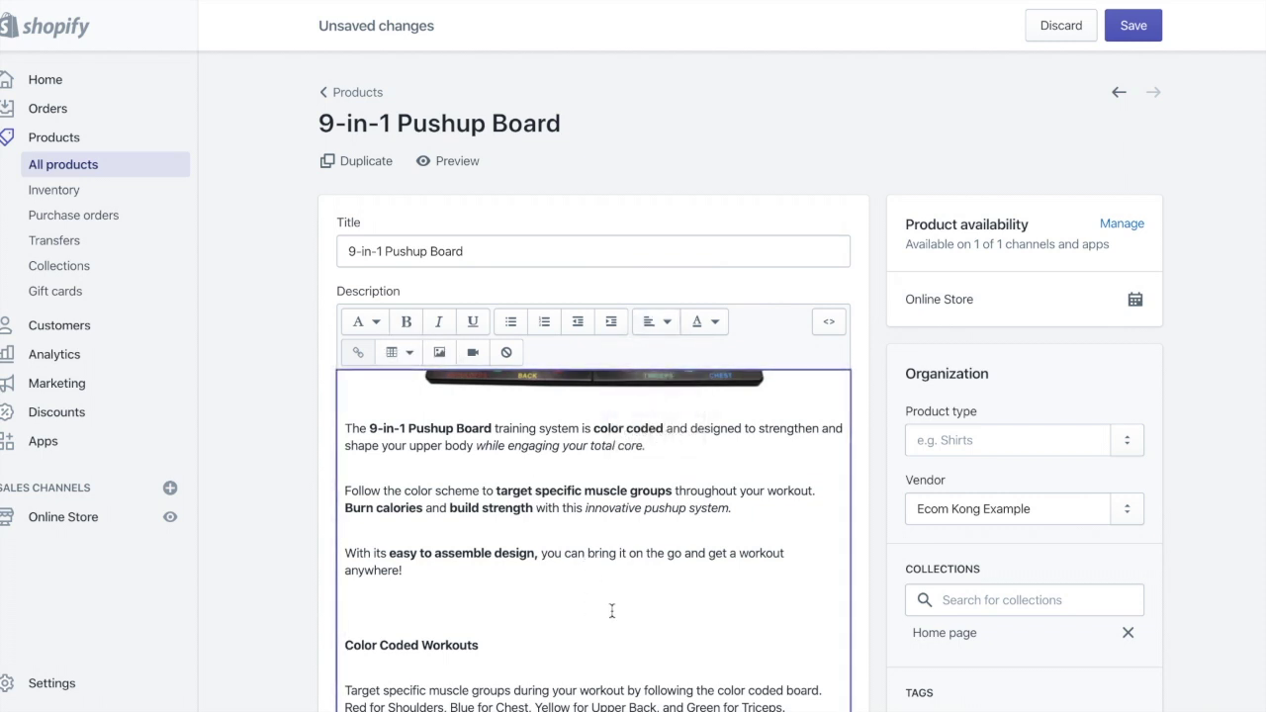
Insert the product image showing color-coded boards beside muscle groups, at Large (480x480) size, on the centered blank line above Color Coded Workouts.
click(439, 353)
click(531, 260)
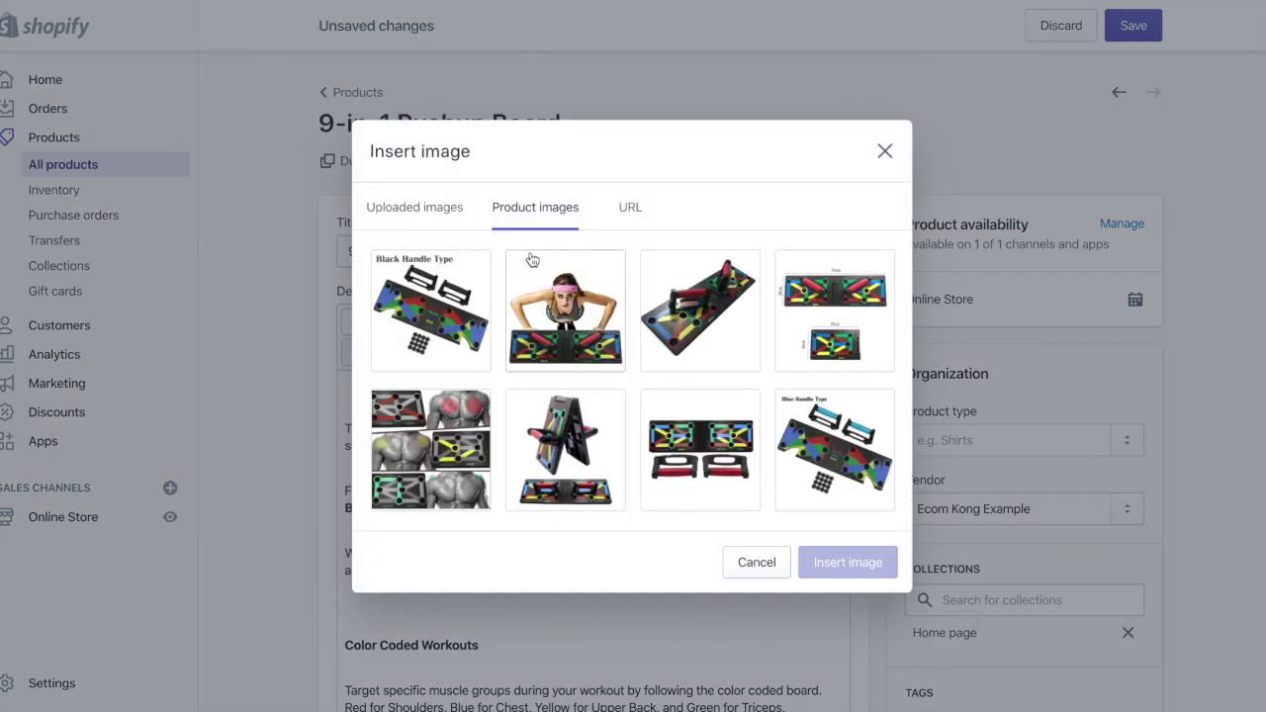
click(445, 455)
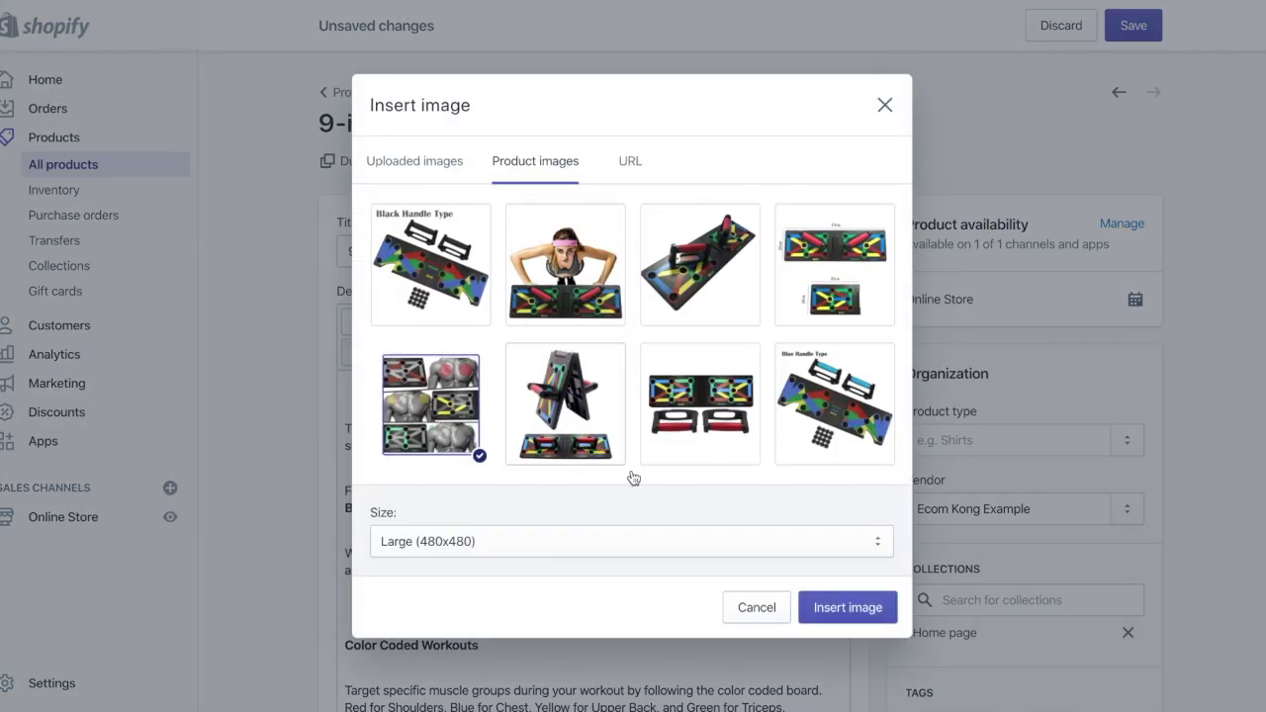
click(820, 608)
Add a center-aligned blank line in the description between the Quality Materials paragraph and the What's Included heading.
scroll(603, 534, down, 5)
scroll(603, 534, down, 6)
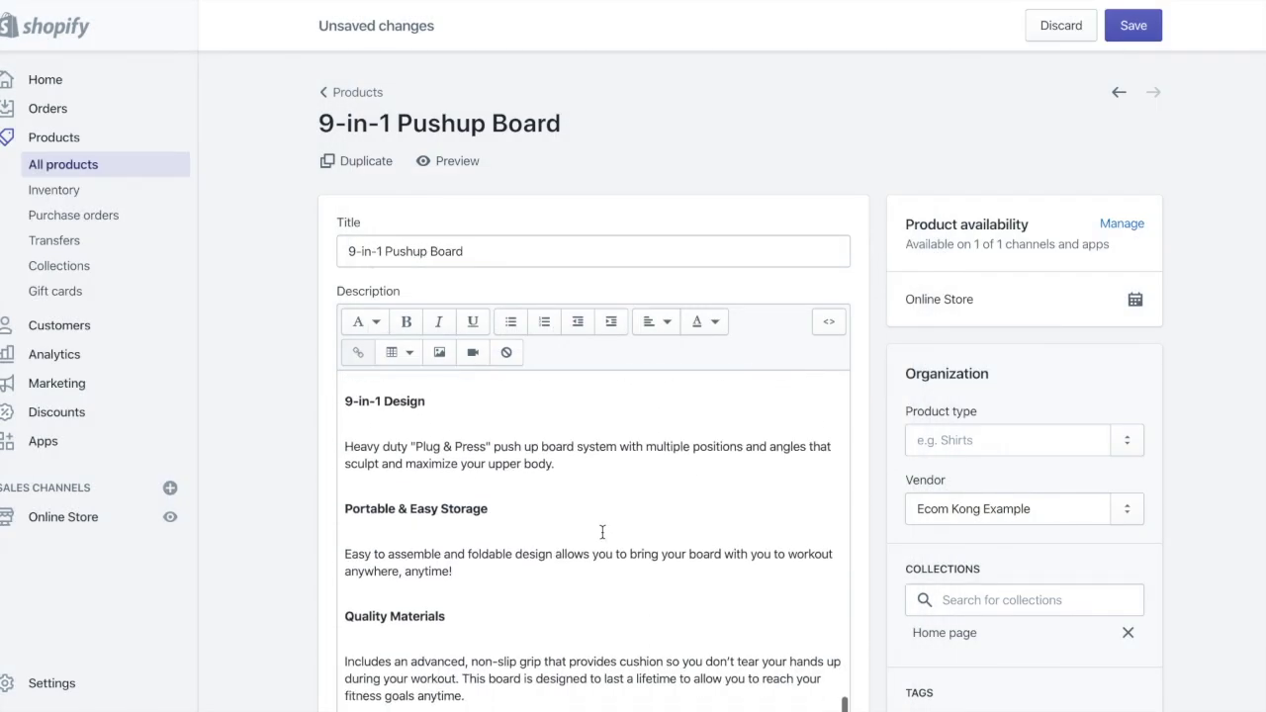
click(555, 507)
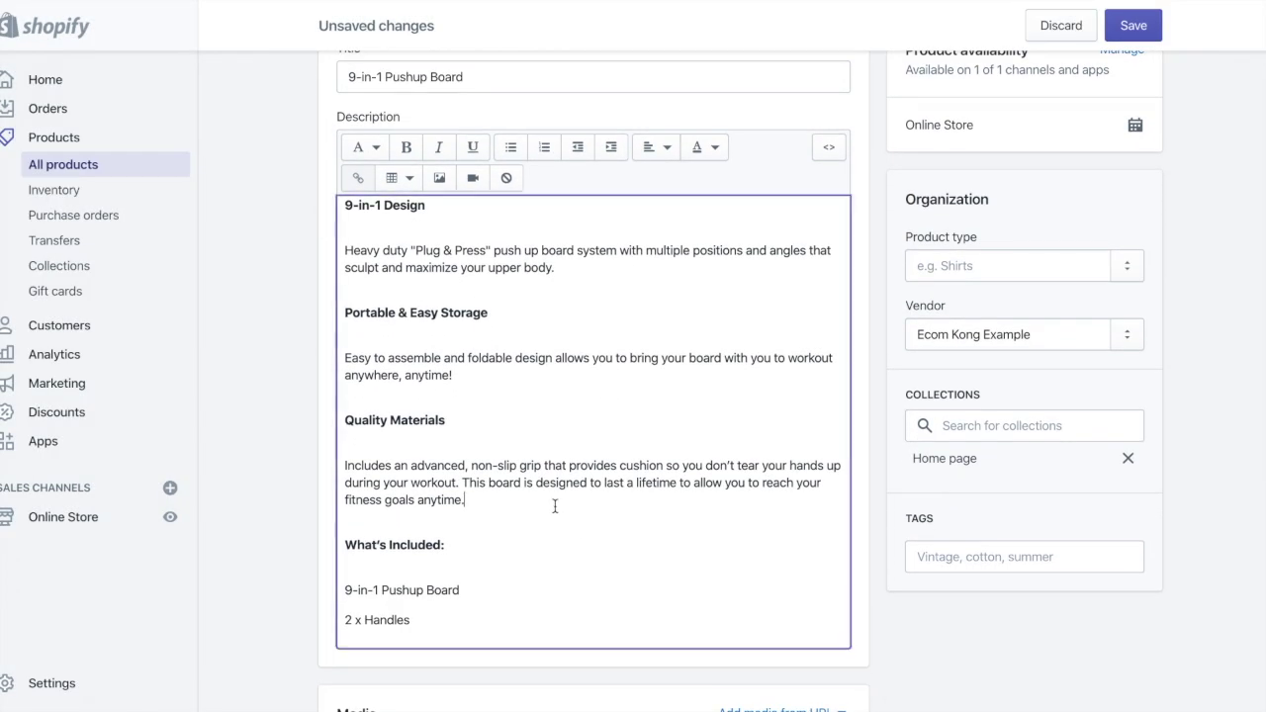
key(Return)
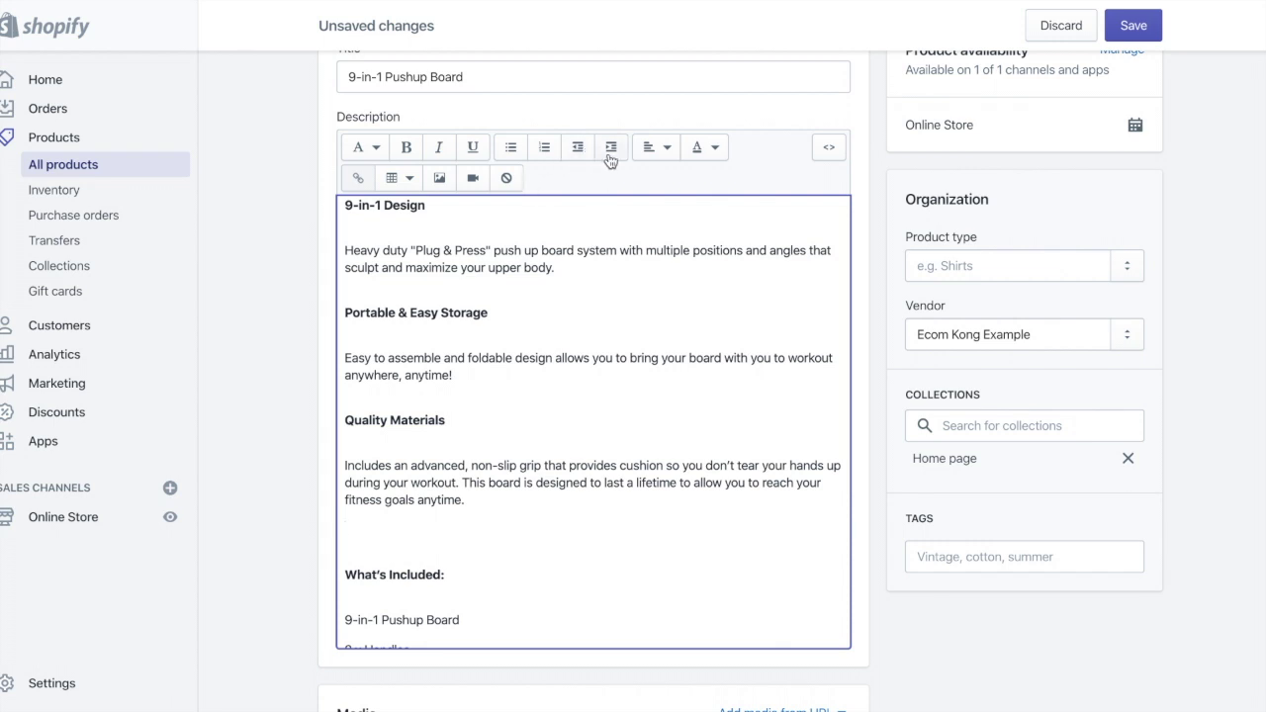
click(658, 147)
click(639, 229)
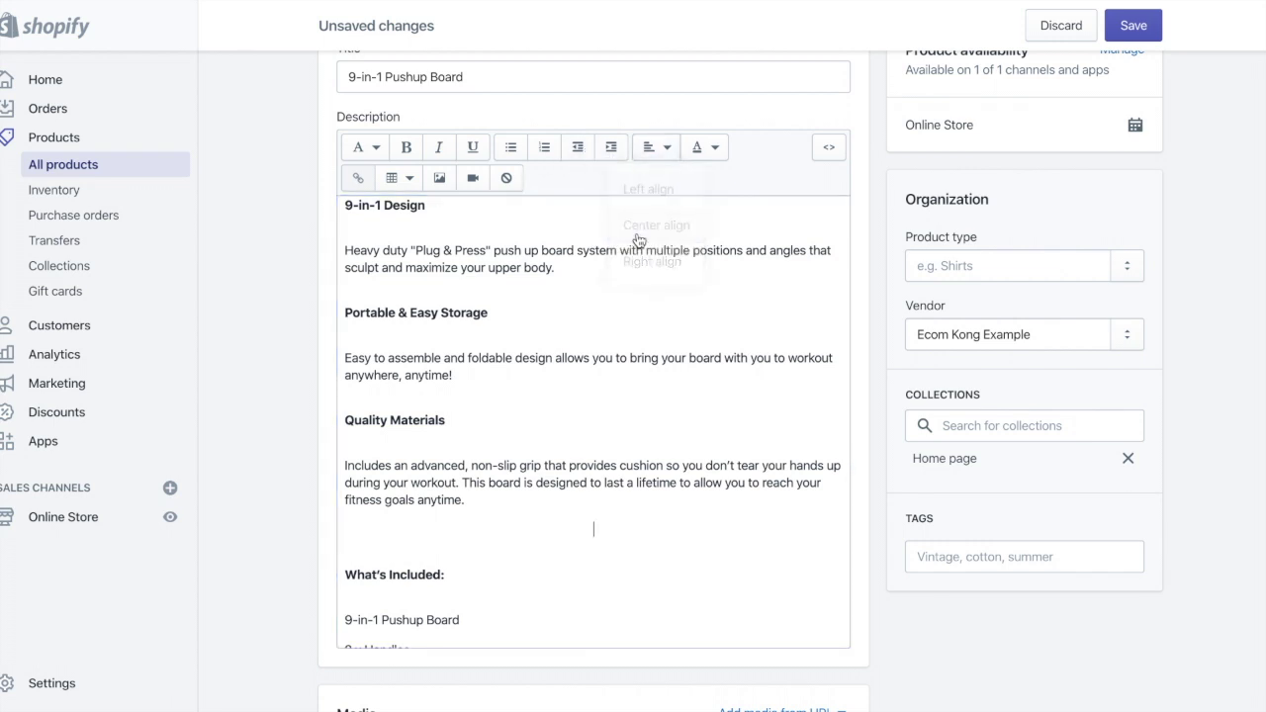
Insert the product image of the woman doing a pushup on the centered blank line above What's Included, and save the product.
click(439, 178)
click(526, 241)
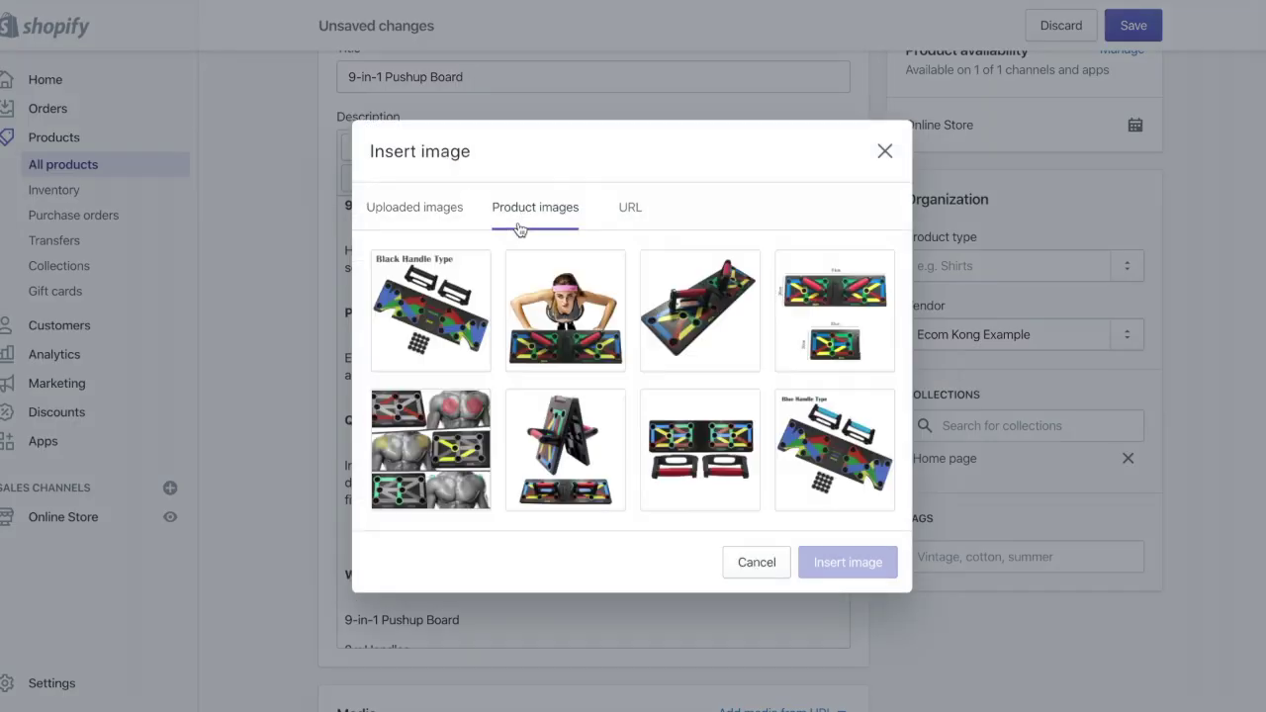
click(565, 314)
click(821, 605)
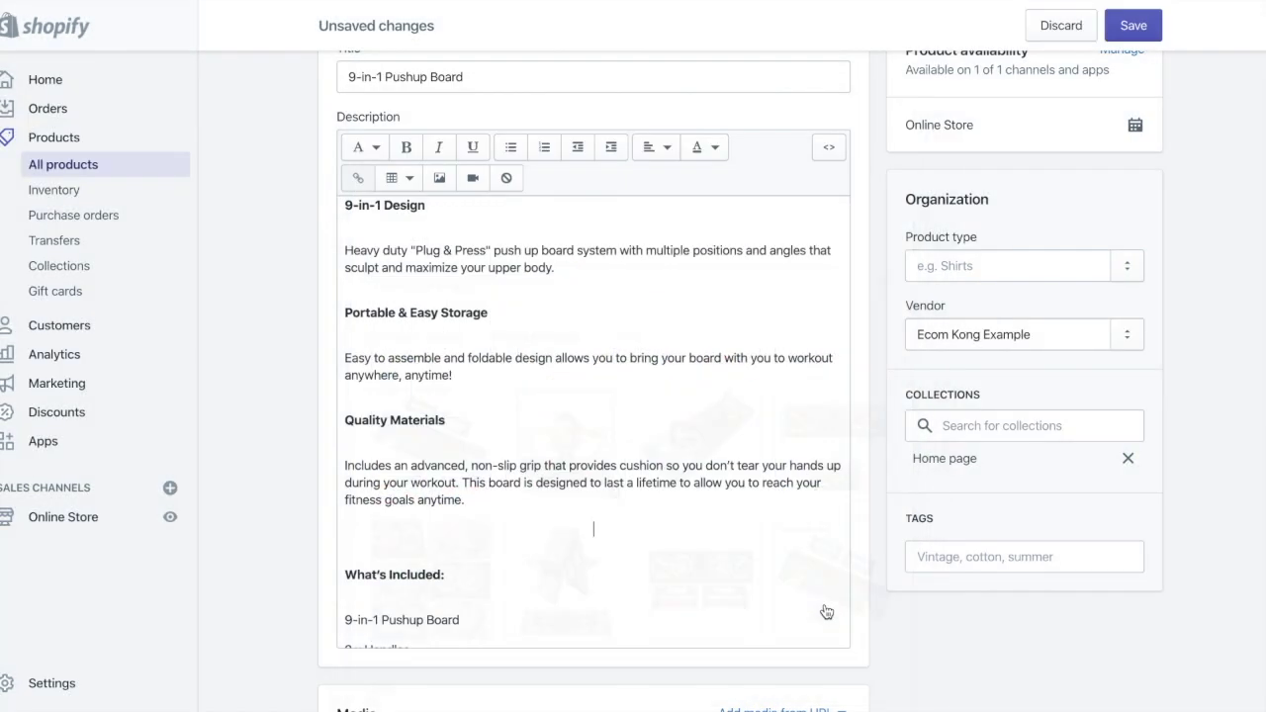
click(1112, 37)
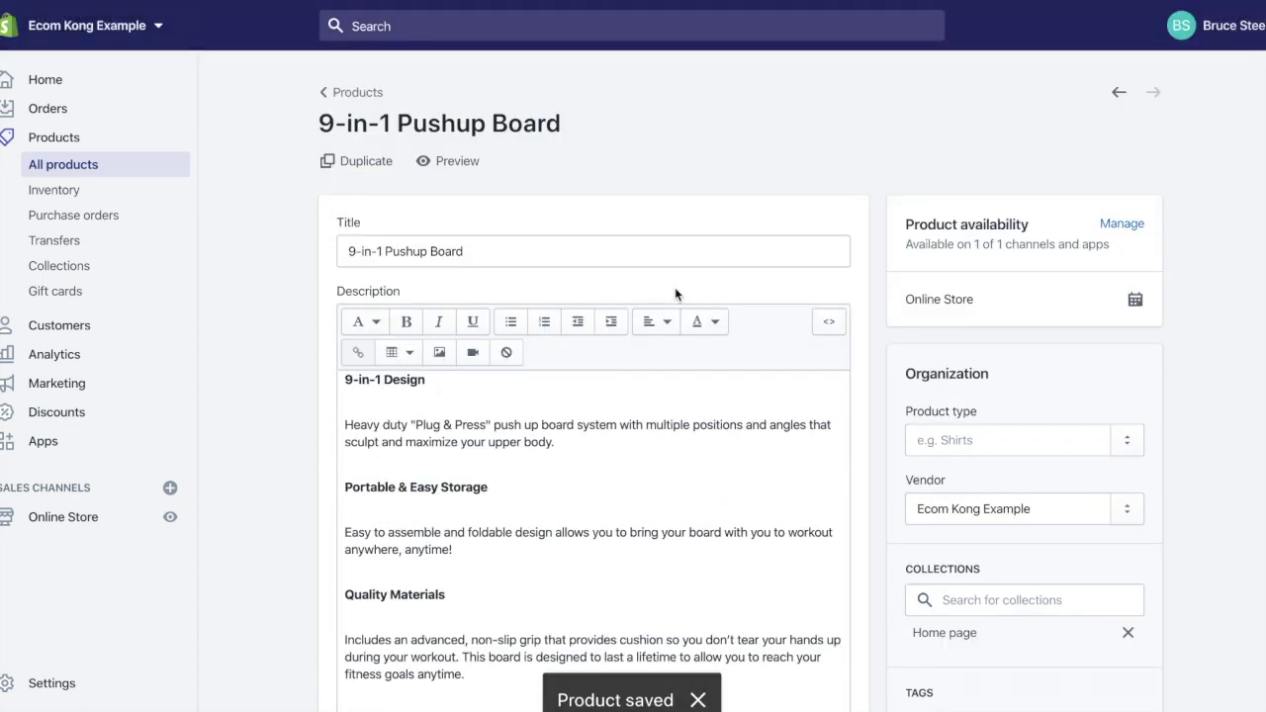
Preview the 9-in-1 Pushup Board's store page and examine its description layout, inserted images and gallery from title to footer.
scroll(667, 450, down, 5)
scroll(667, 451, up, 5)
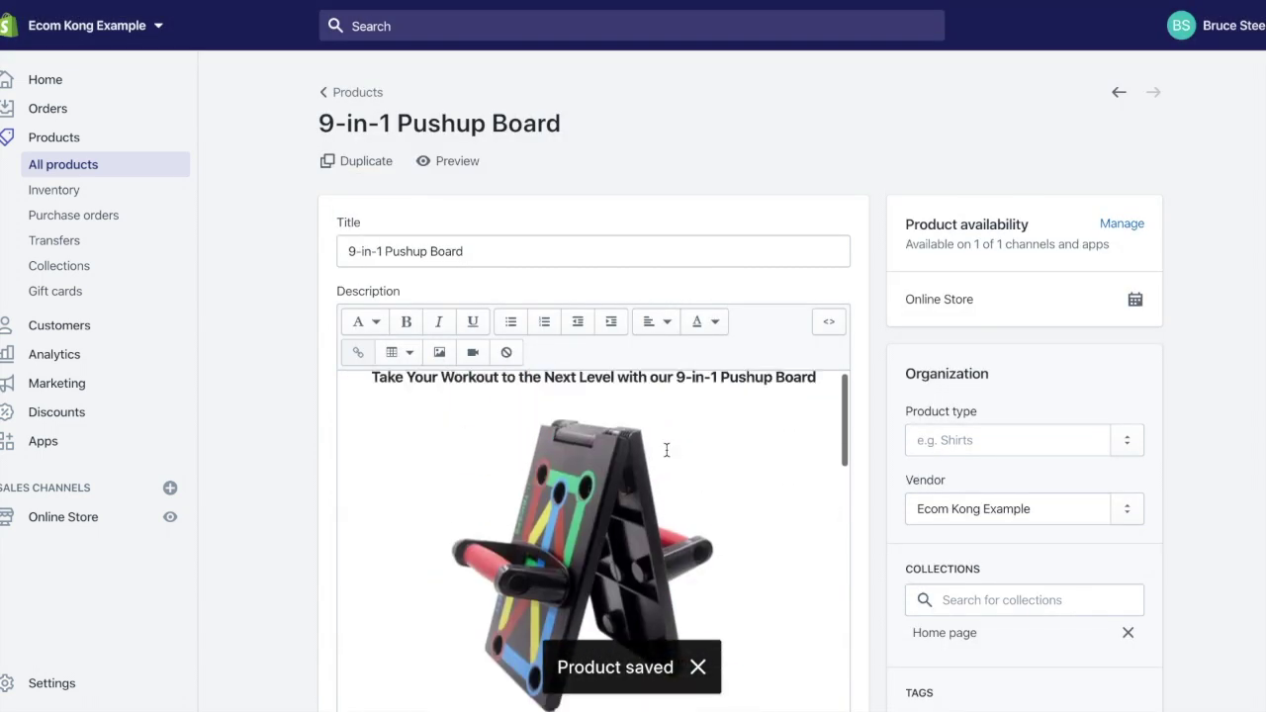
click(455, 164)
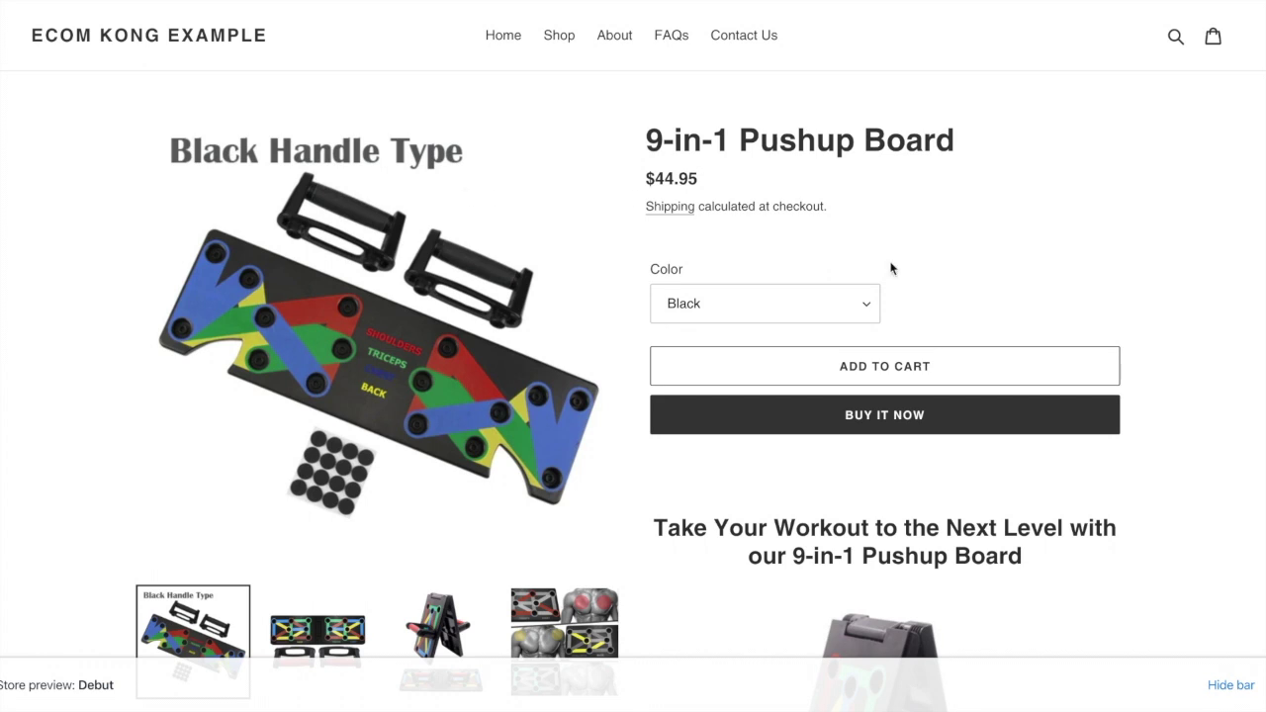
scroll(1148, 270, down, 2)
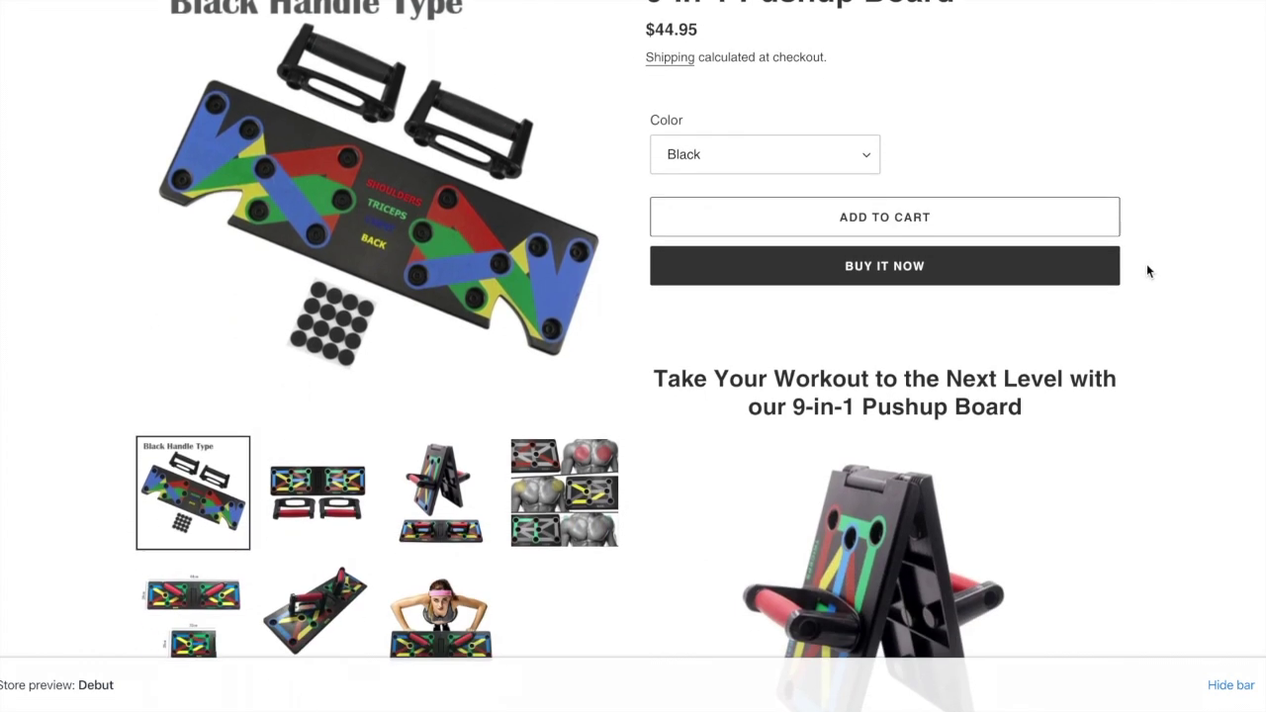
scroll(1147, 270, down, 1)
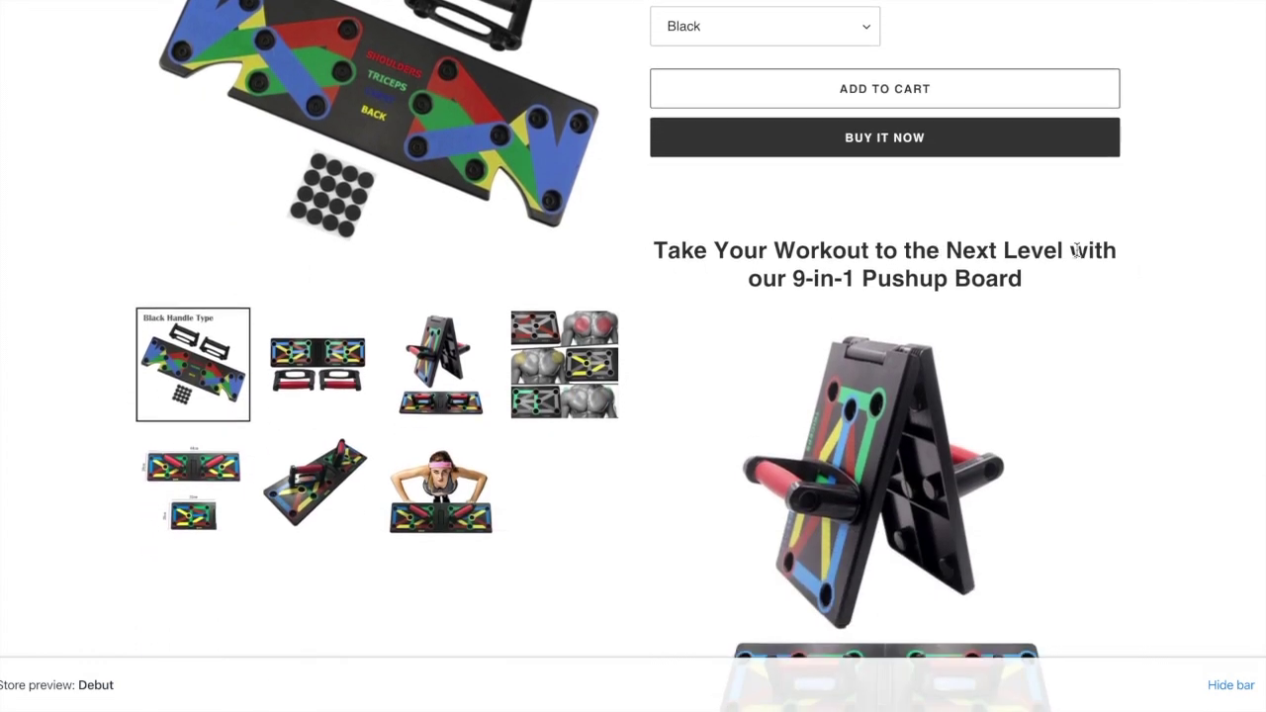
scroll(1076, 250, down, 3)
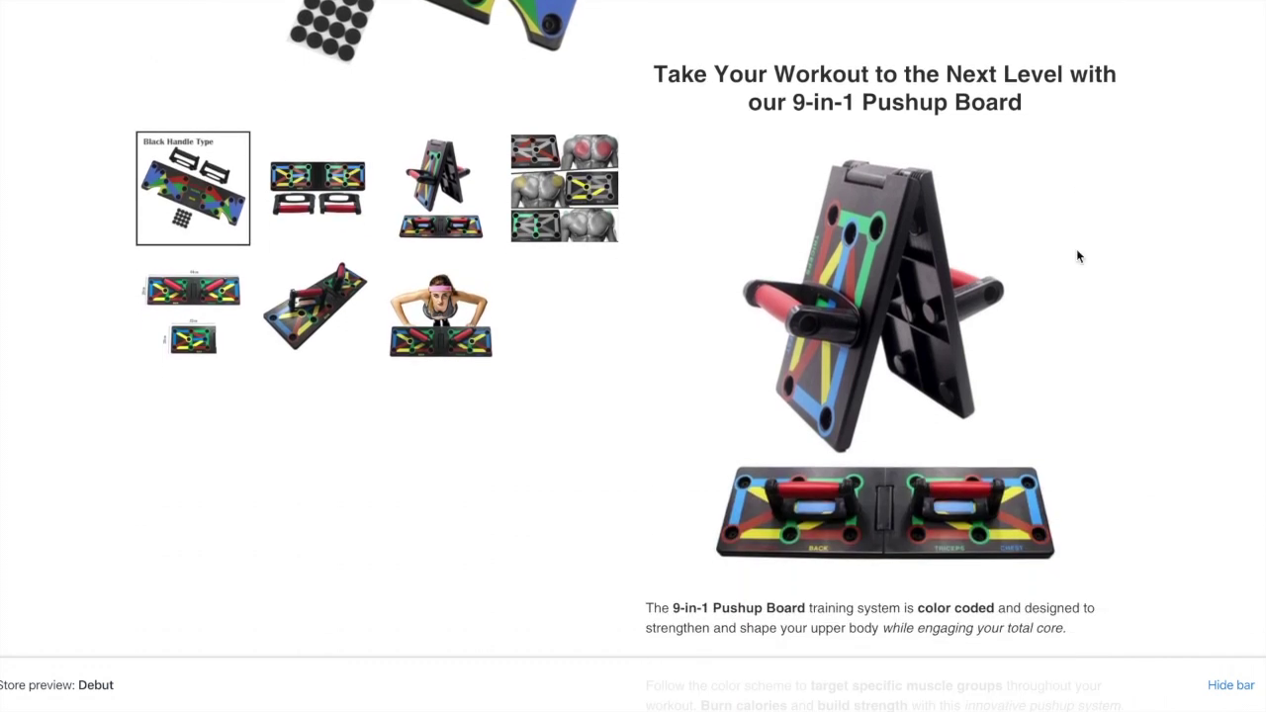
scroll(1077, 256, down, 5)
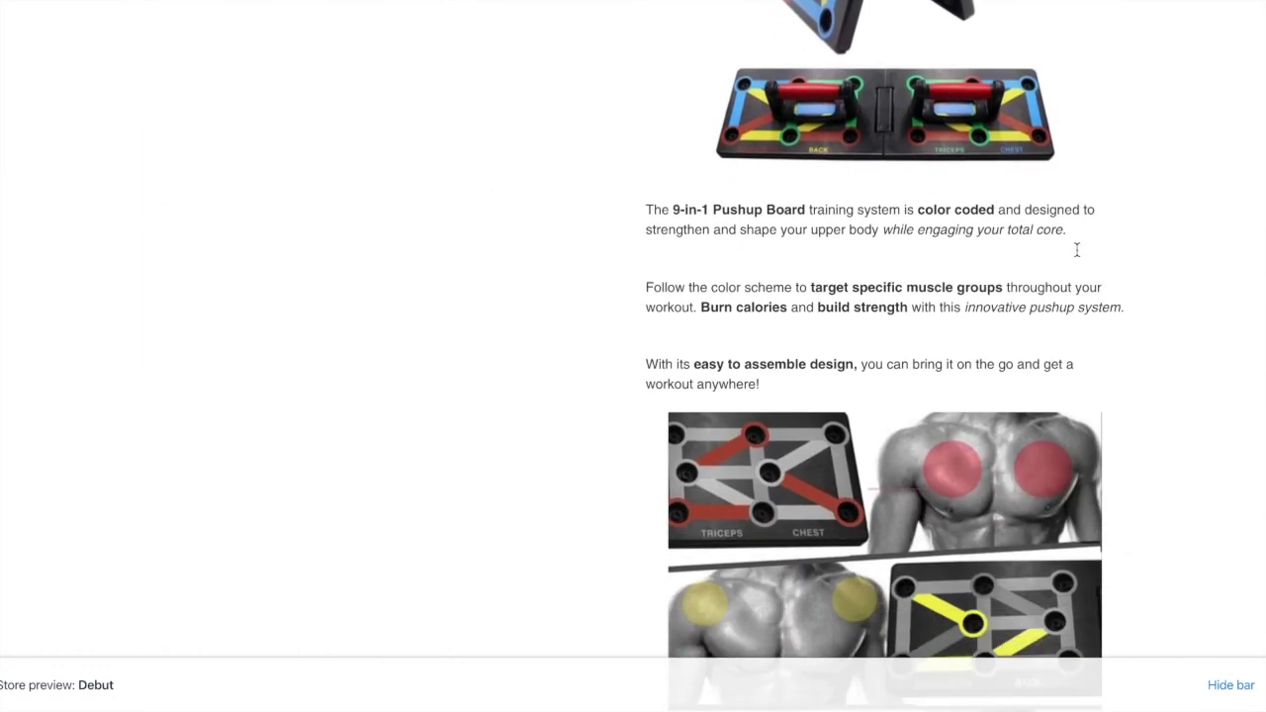
scroll(1077, 255, down, 5)
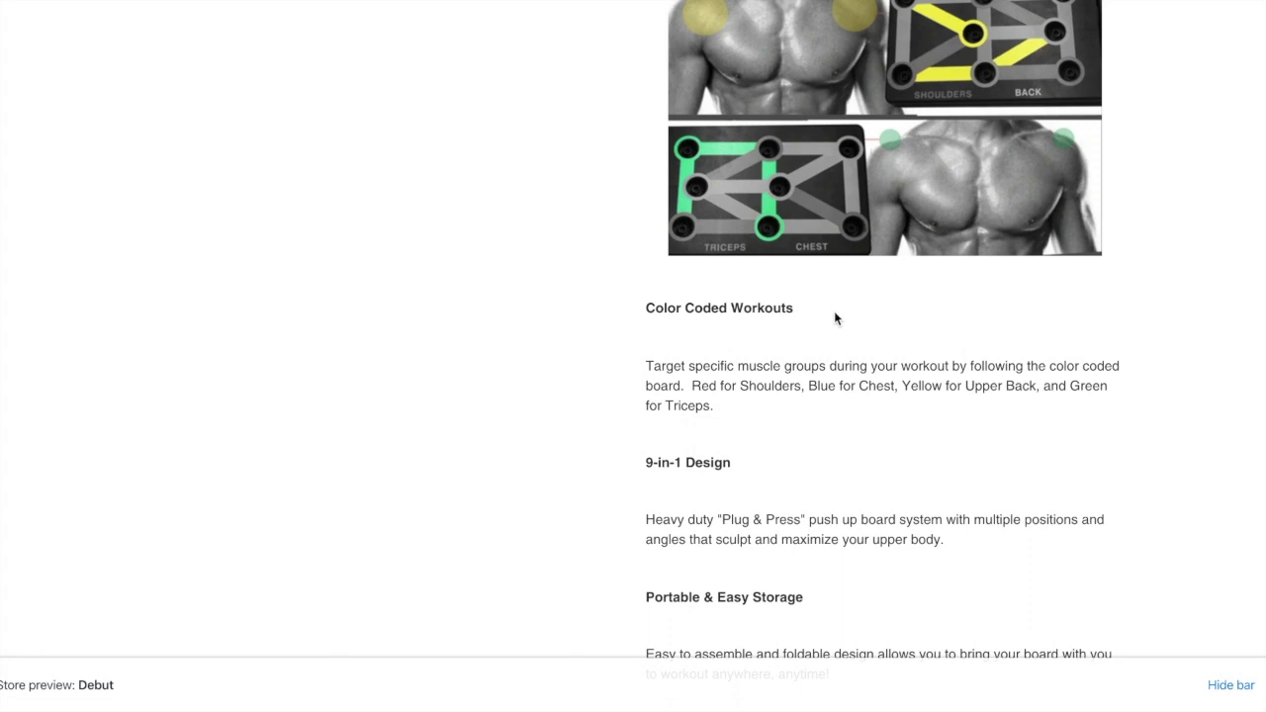
scroll(915, 306, down, 8)
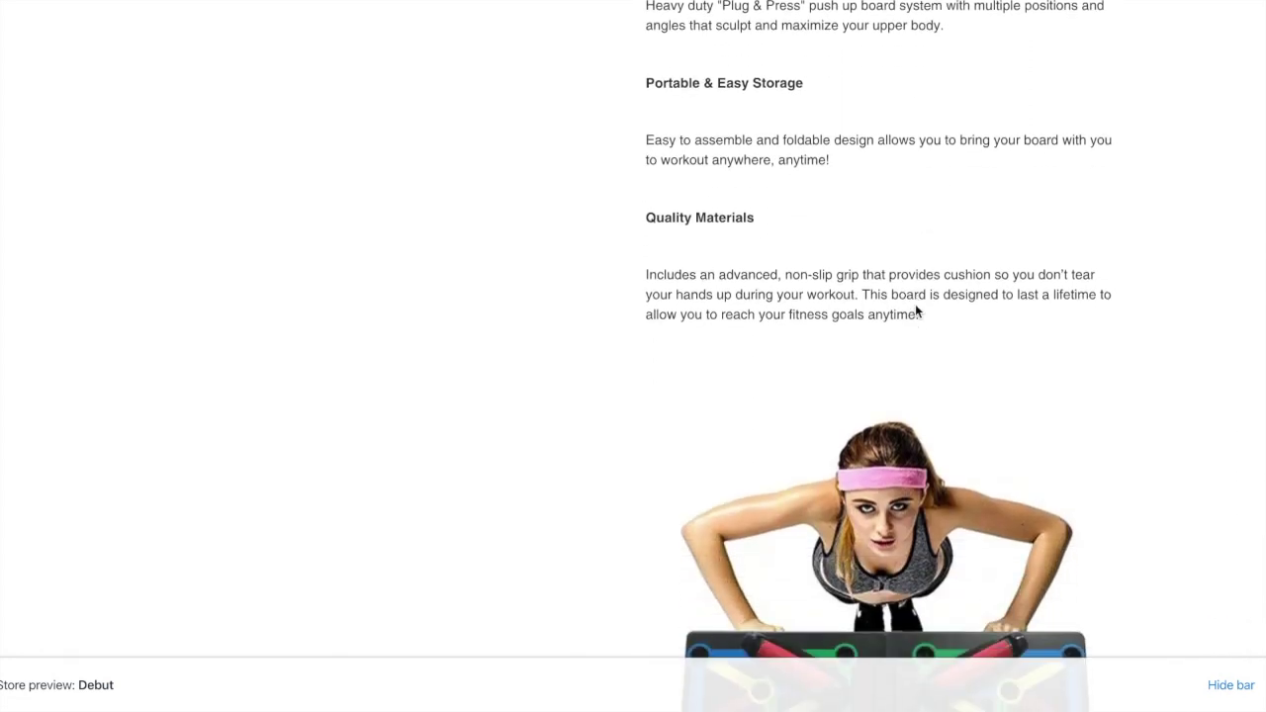
scroll(915, 304, down, 4)
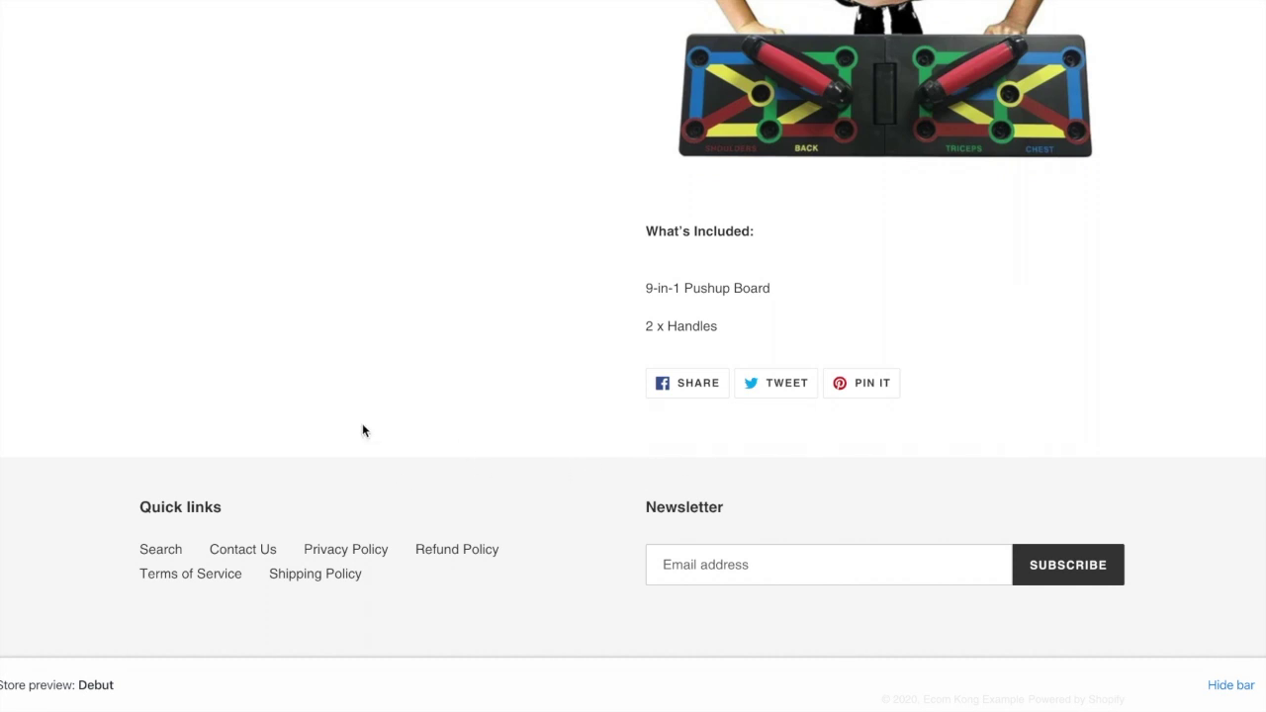
scroll(537, 400, up, 20)
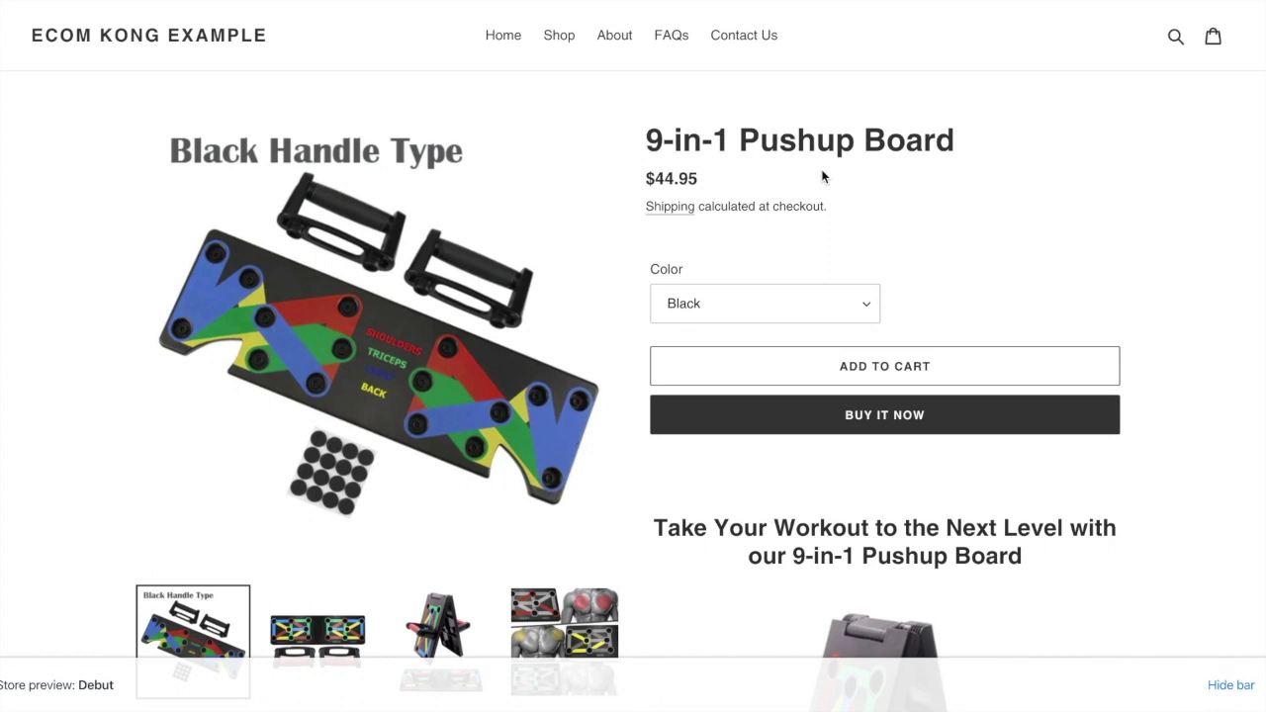
scroll(979, 210, down, 5)
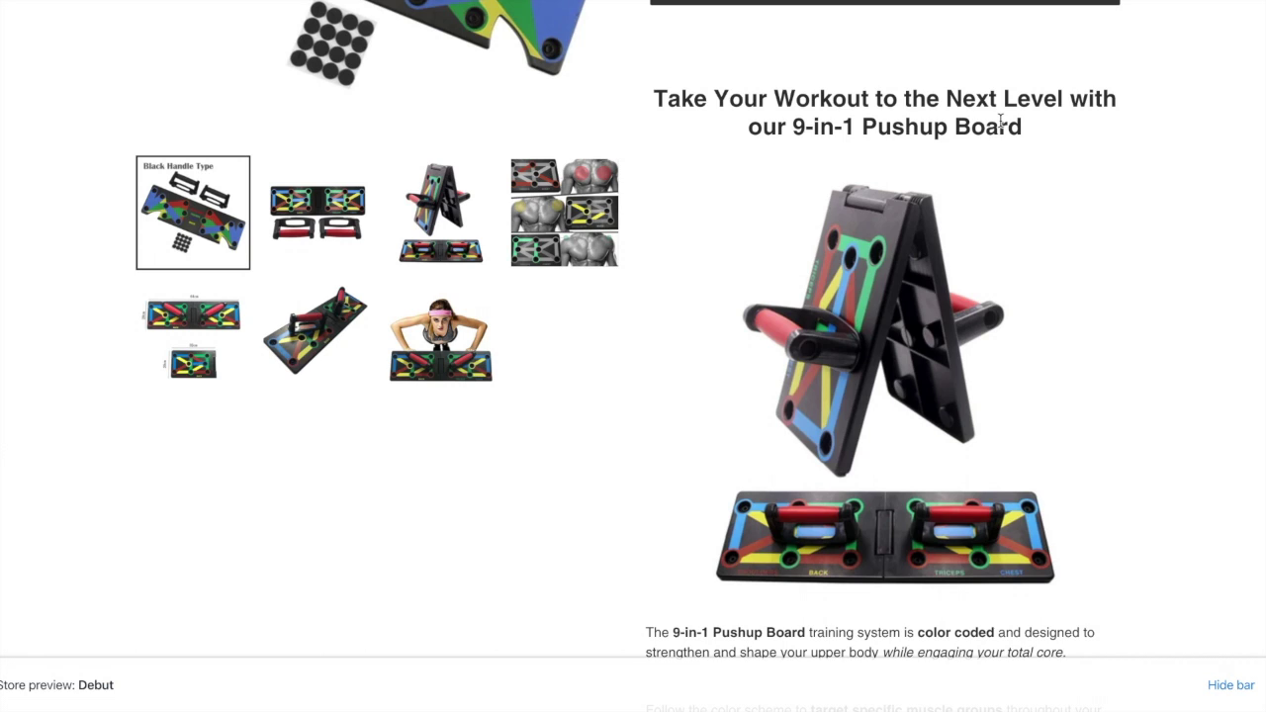
scroll(802, 179, up, 5)
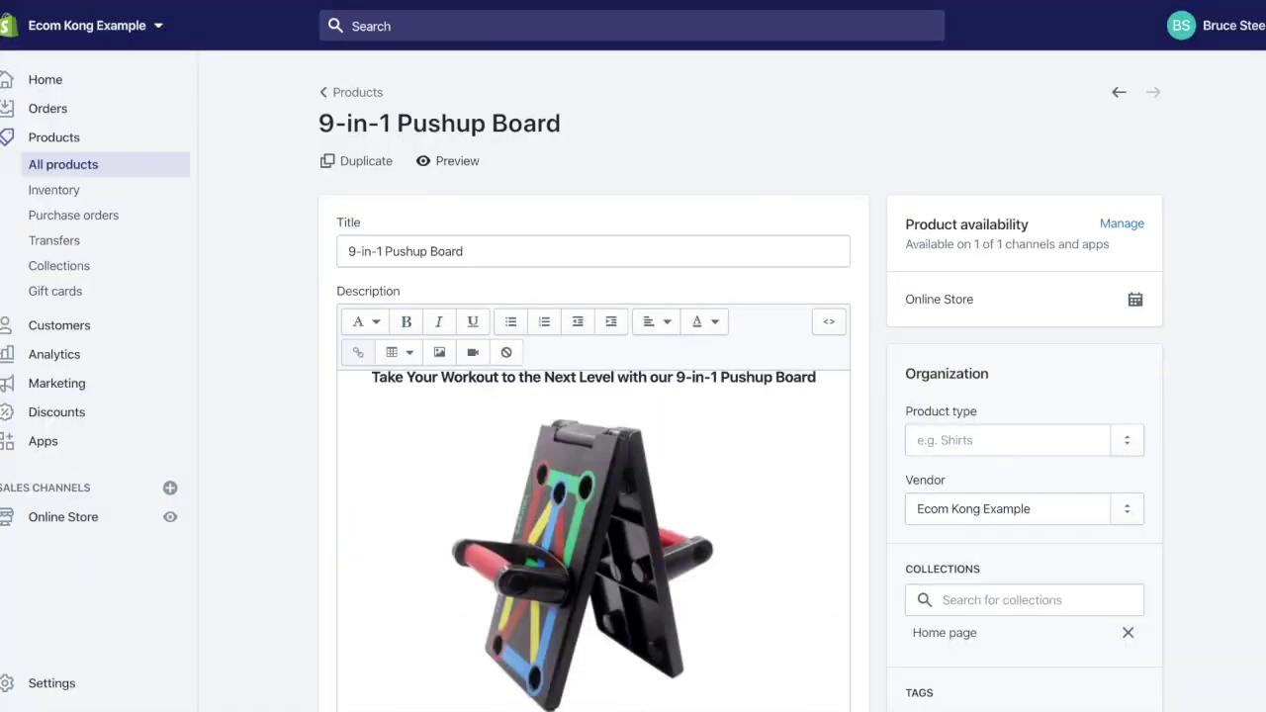
Paint over the "Black Handle Type" caption on the product's first media image in white, using brush size 20 and a larger brush.
scroll(438, 278, down, 8)
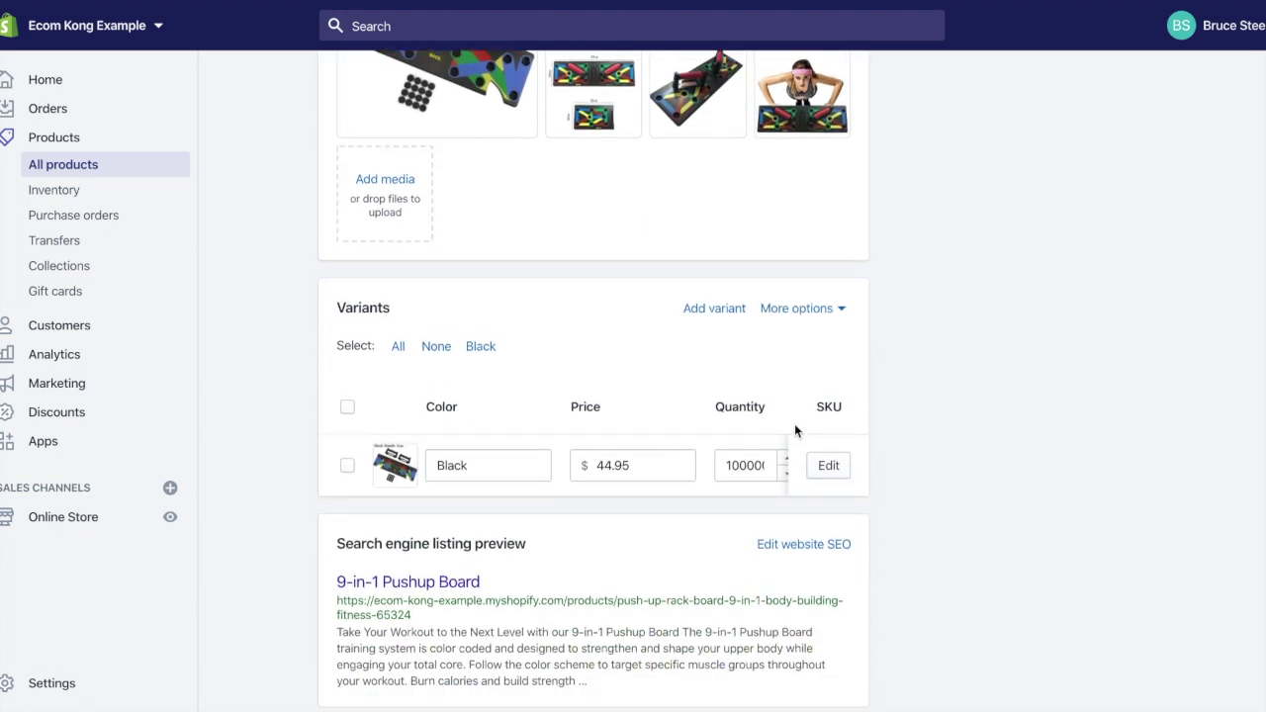
scroll(559, 288, up, 3)
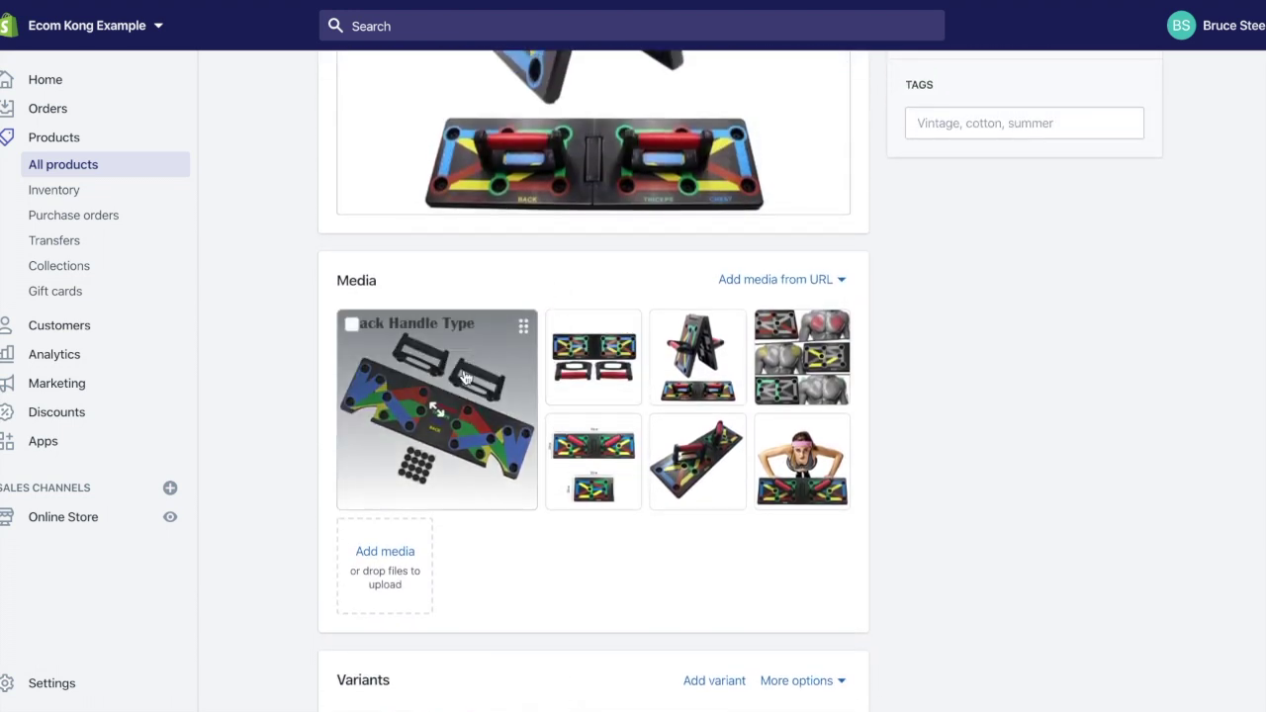
click(465, 376)
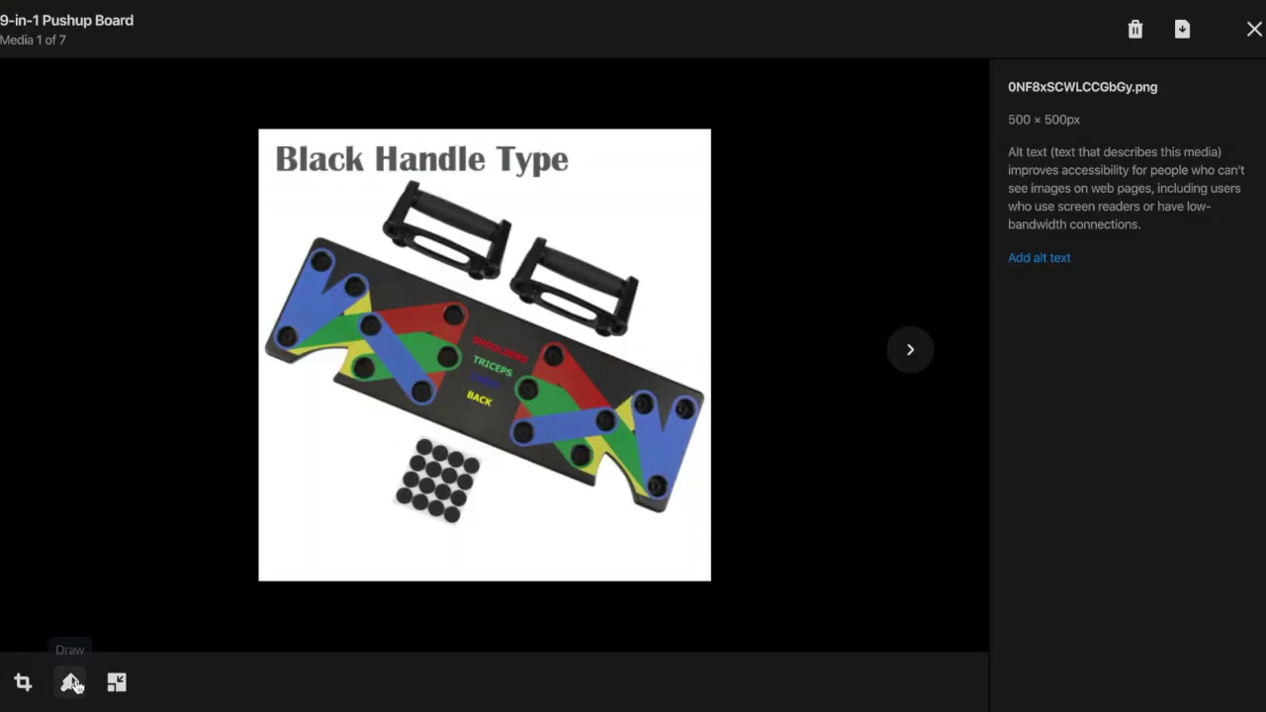
click(71, 684)
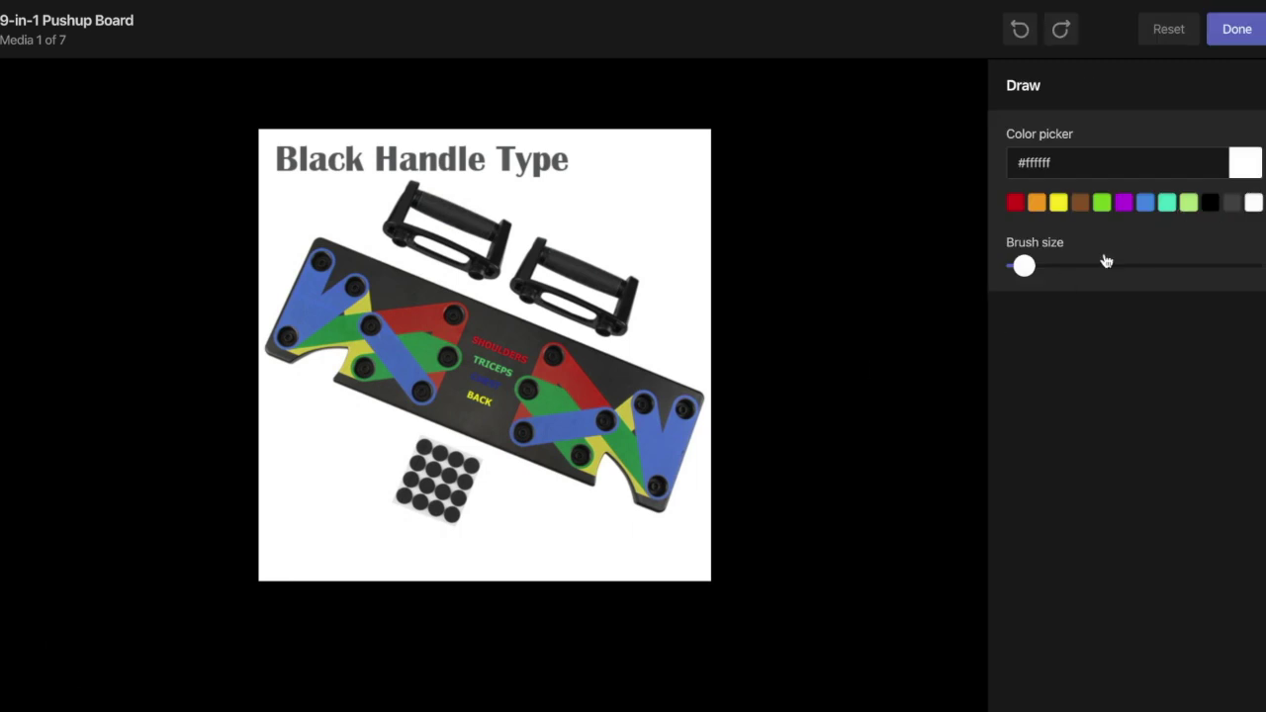
drag(1024, 265, 1062, 265)
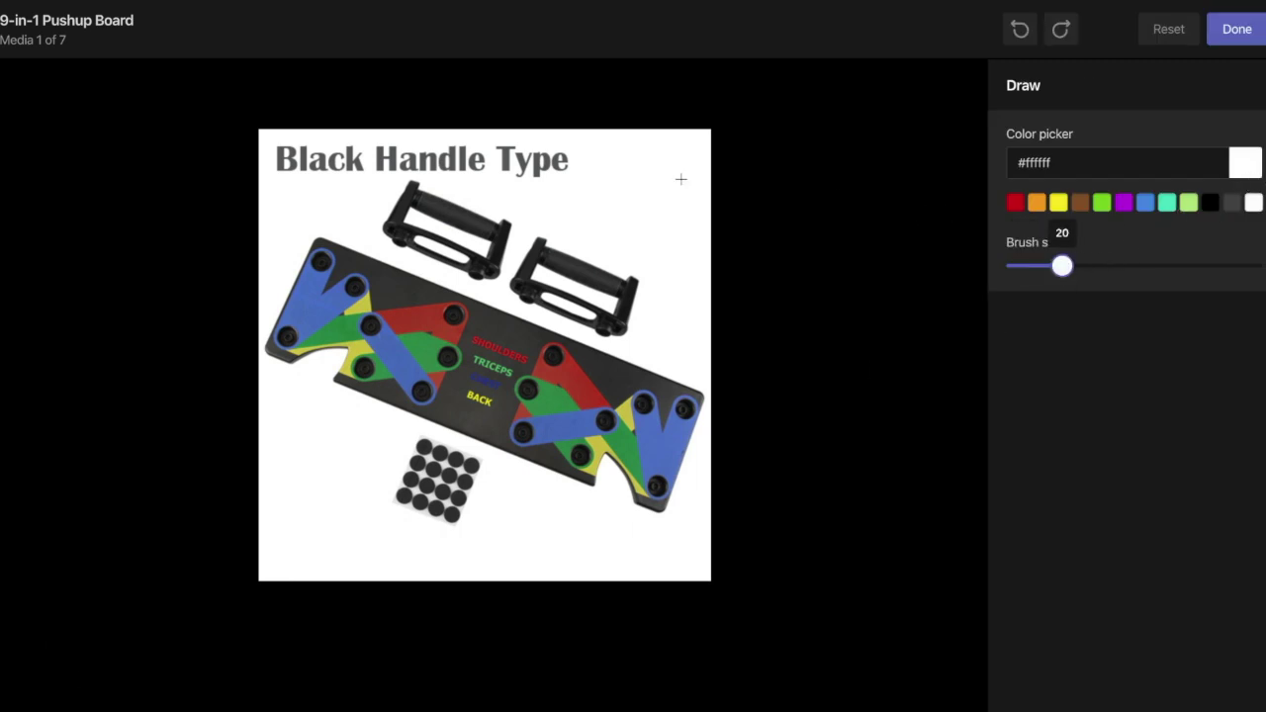
drag(566, 162, 282, 161)
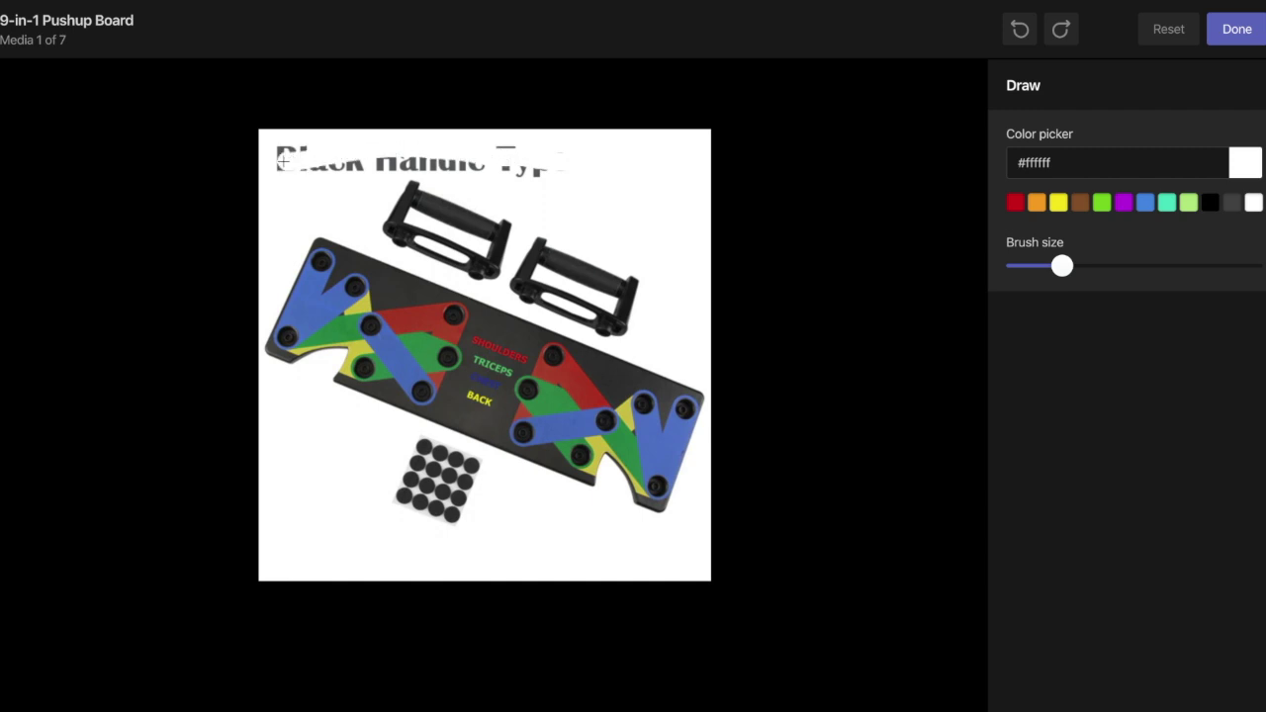
click(1139, 267)
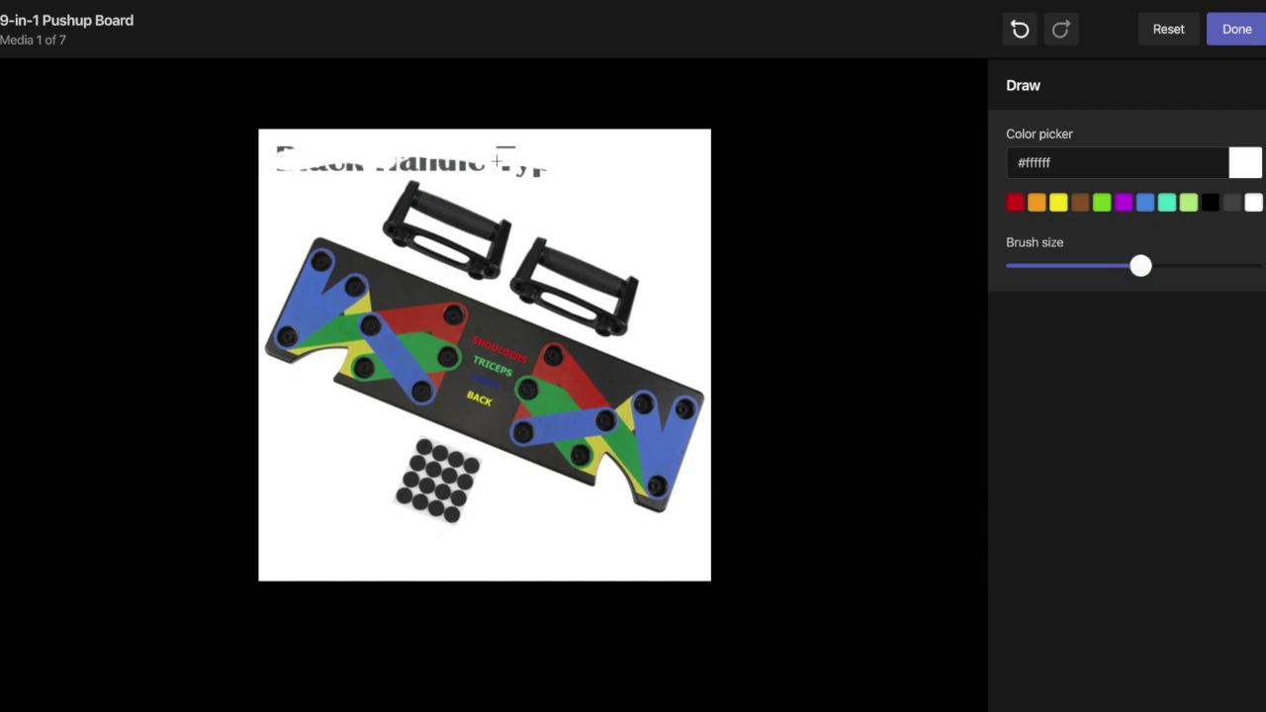
drag(478, 161, 317, 160)
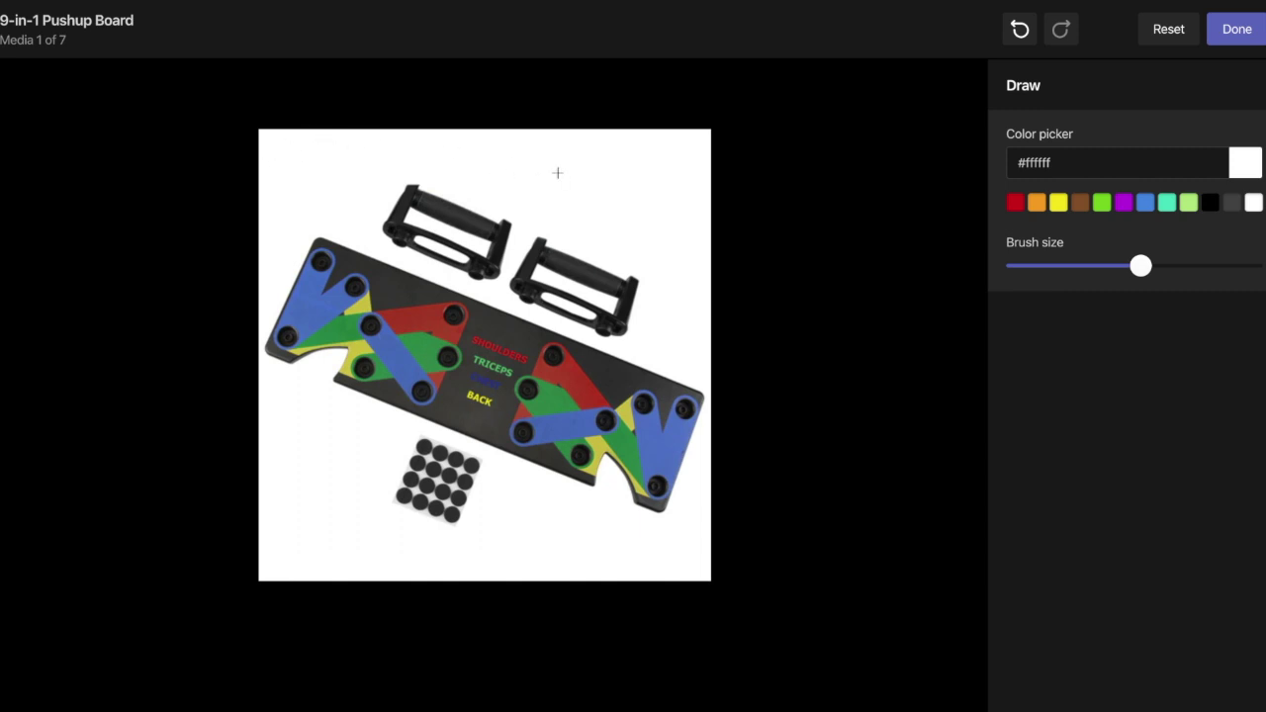
Save the retouched first media image and return to the product page.
click(1239, 30)
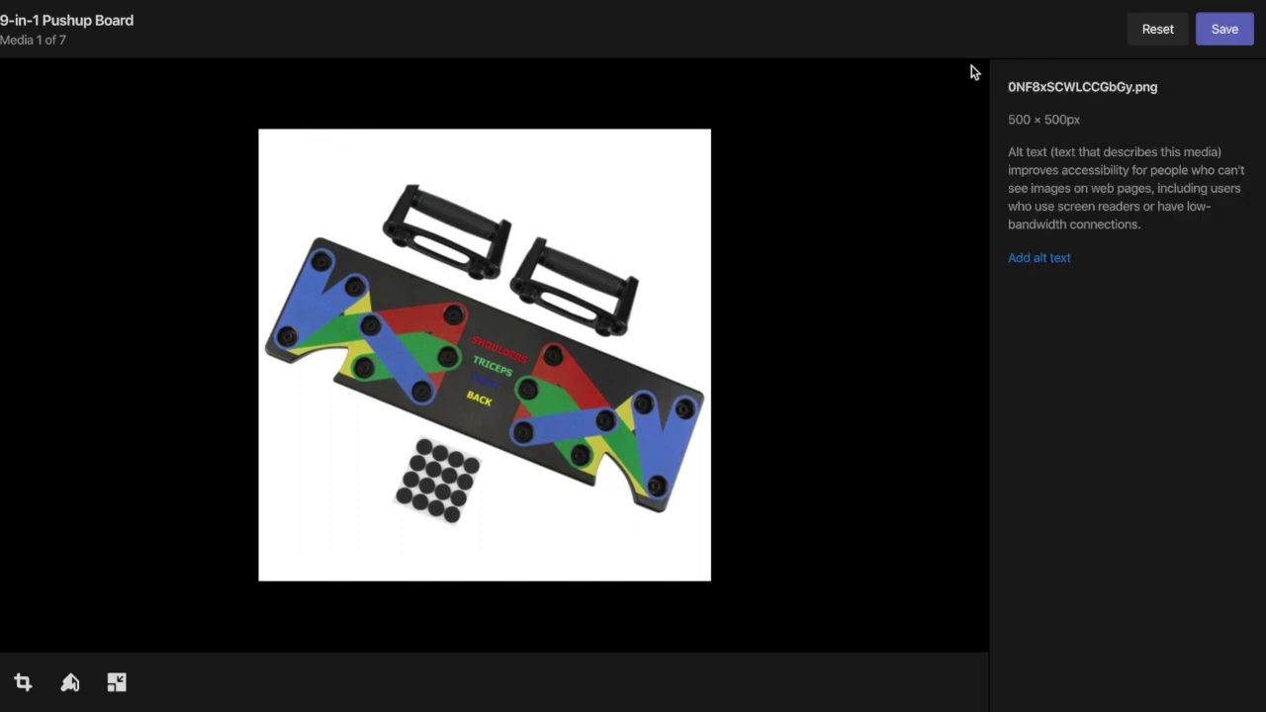
click(1241, 27)
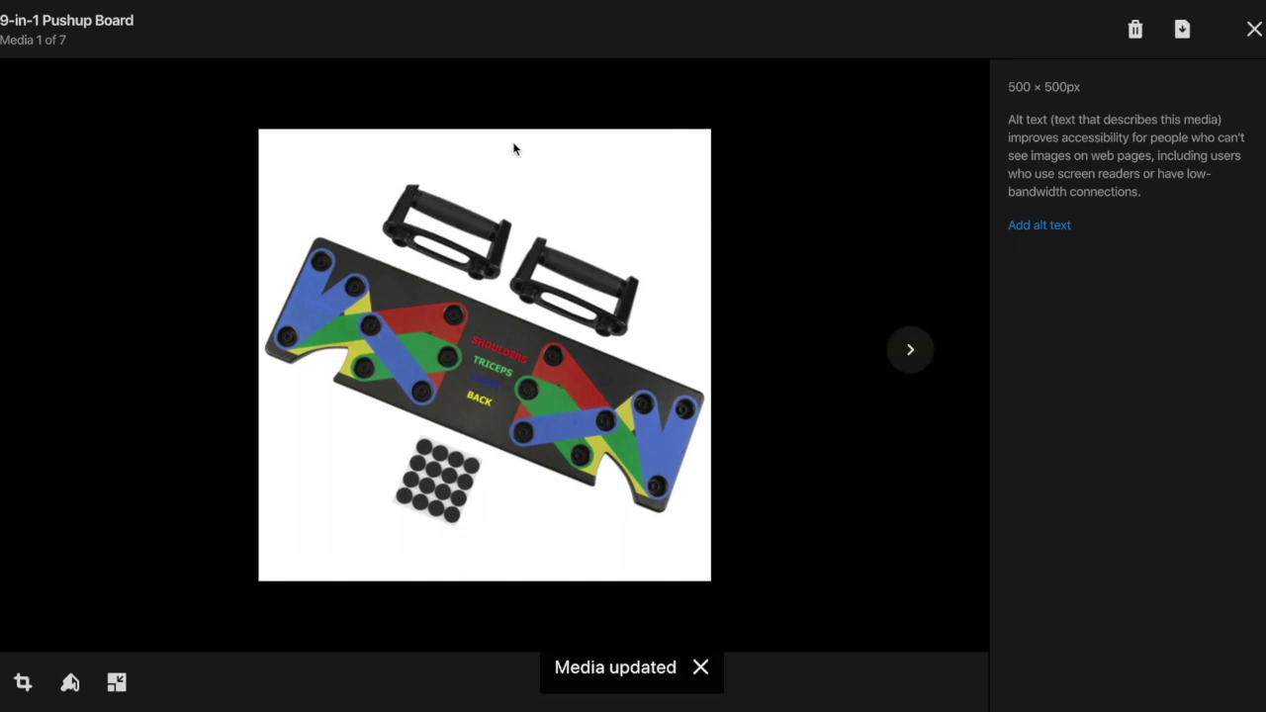
click(1253, 30)
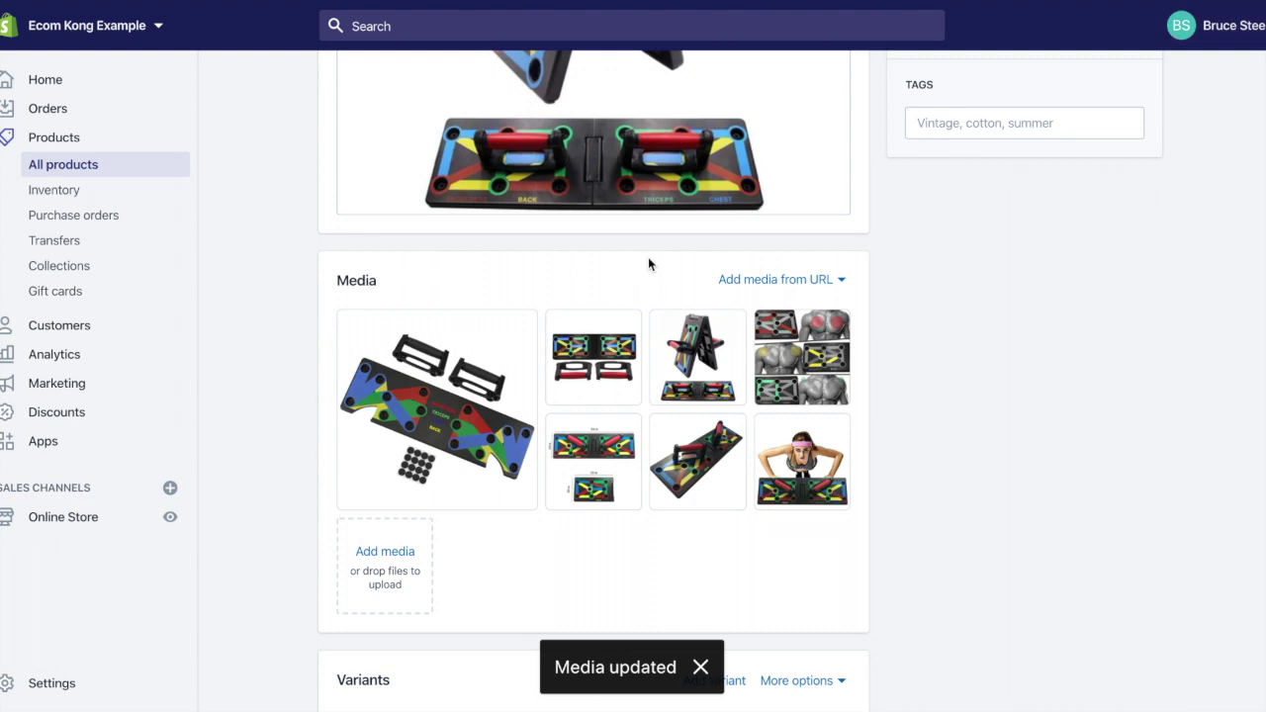
scroll(792, 336, up, 10)
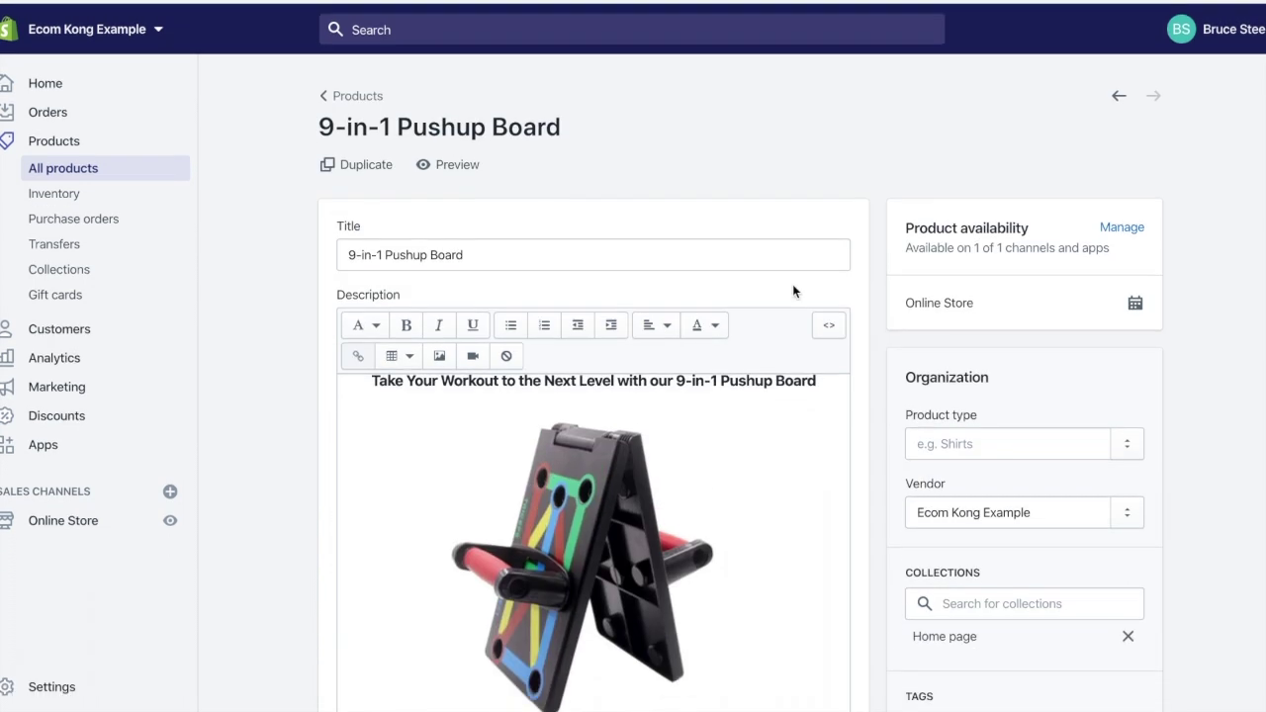
scroll(767, 262, down, 2)
scroll(766, 262, up, 2)
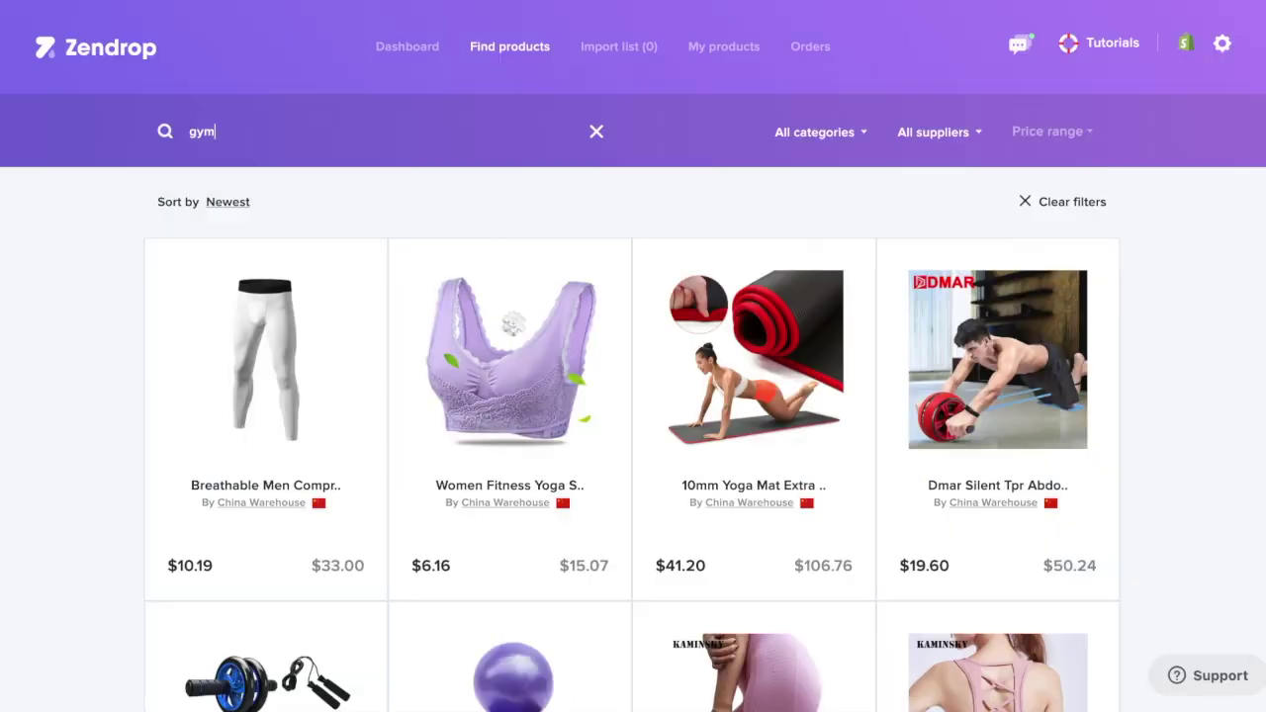
Search the product catalogue for "fitness" and add the Hot Yoga Rope workout product to the import list.
click(596, 133)
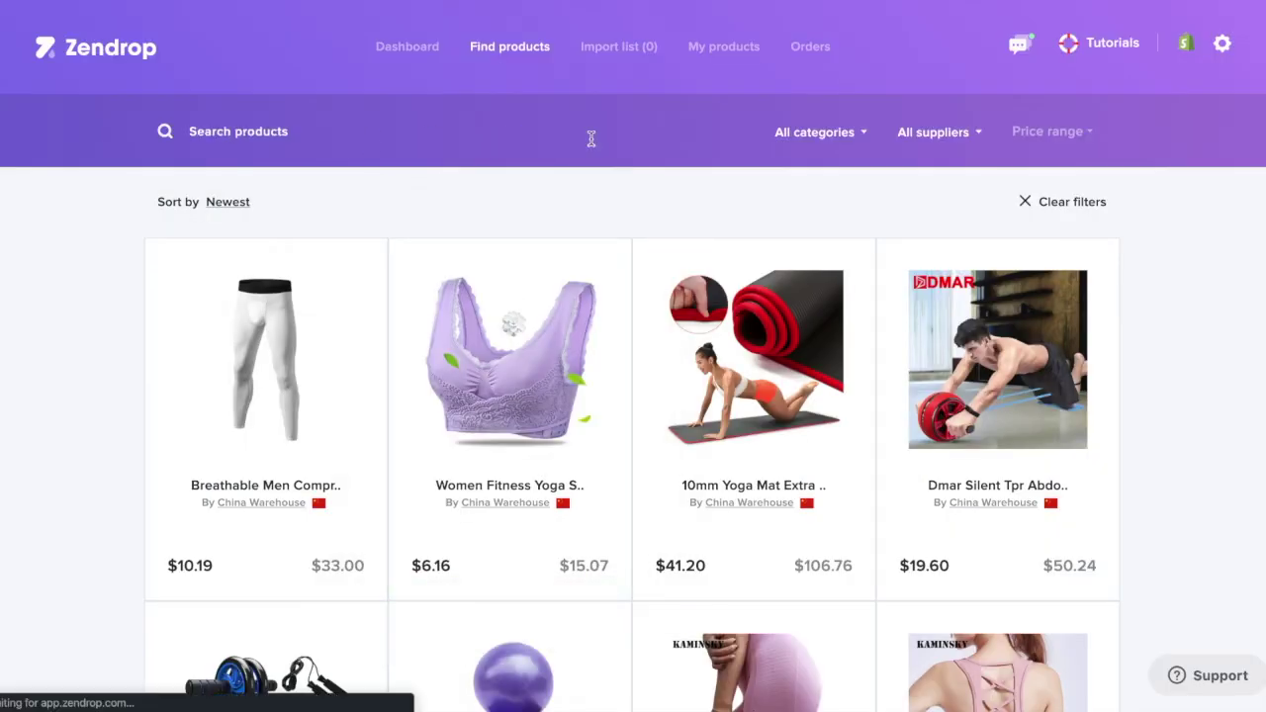
text(fitness)
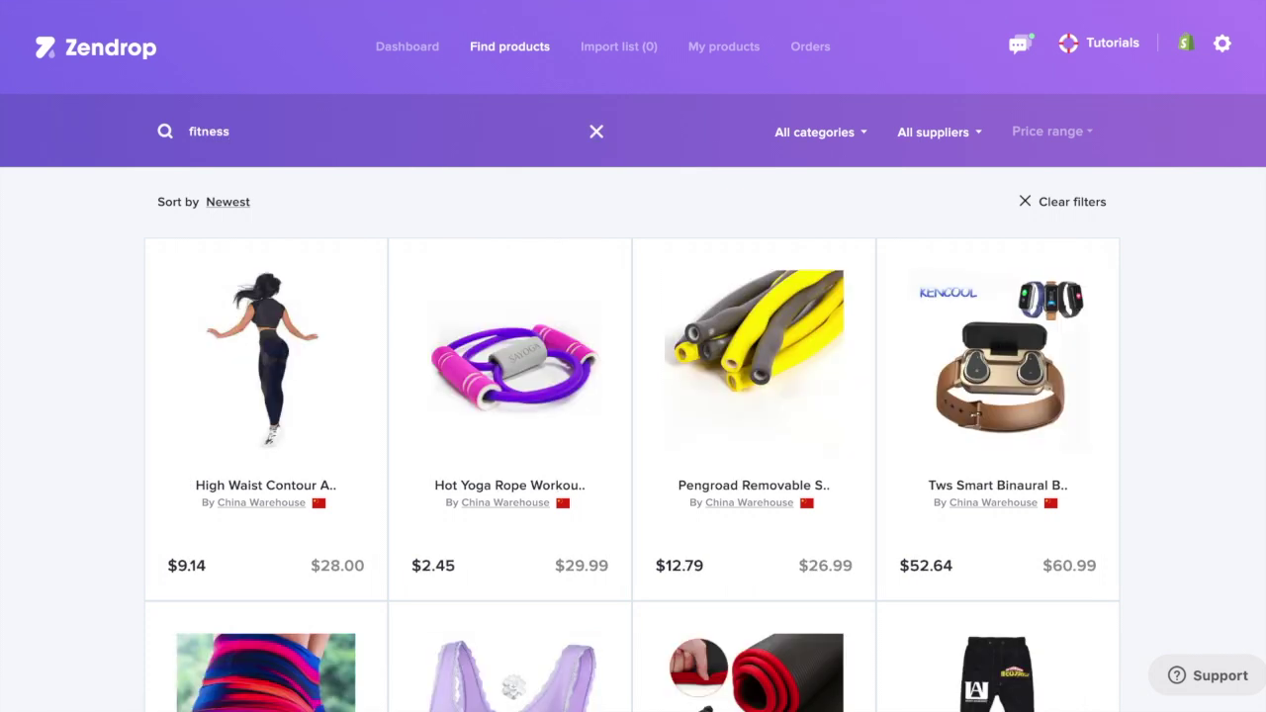
scroll(785, 207, down, 2)
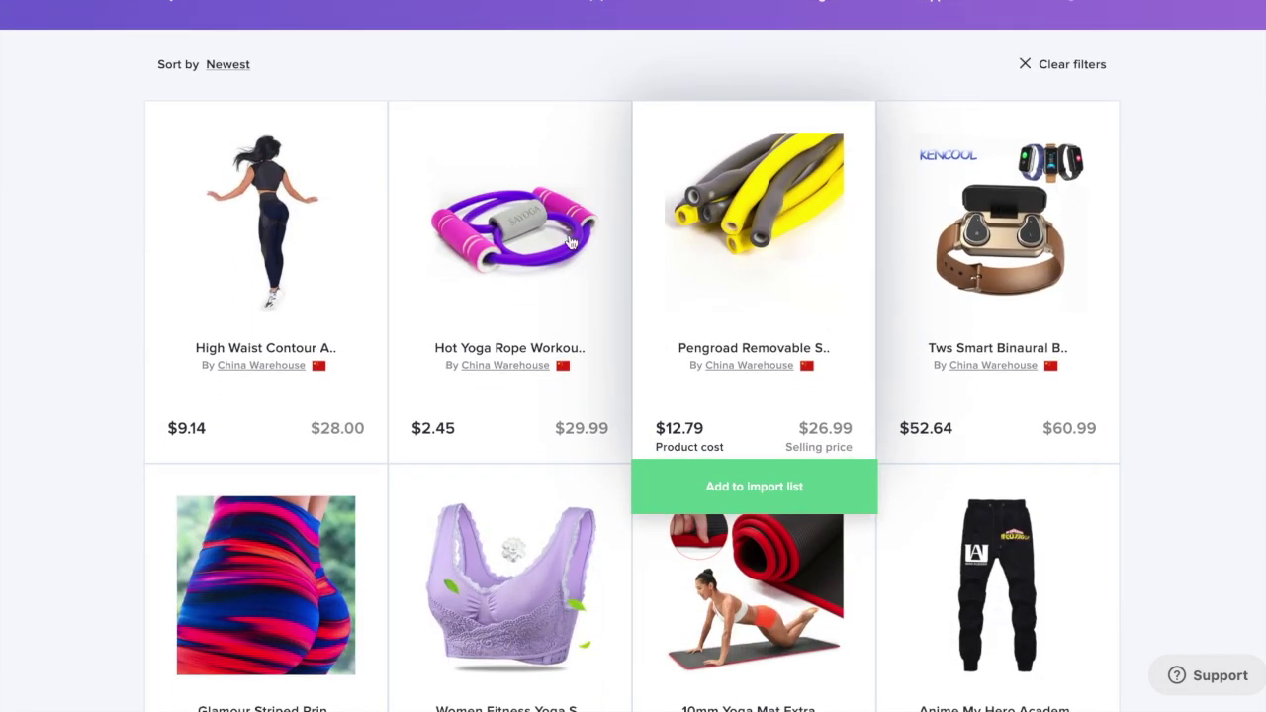
click(494, 486)
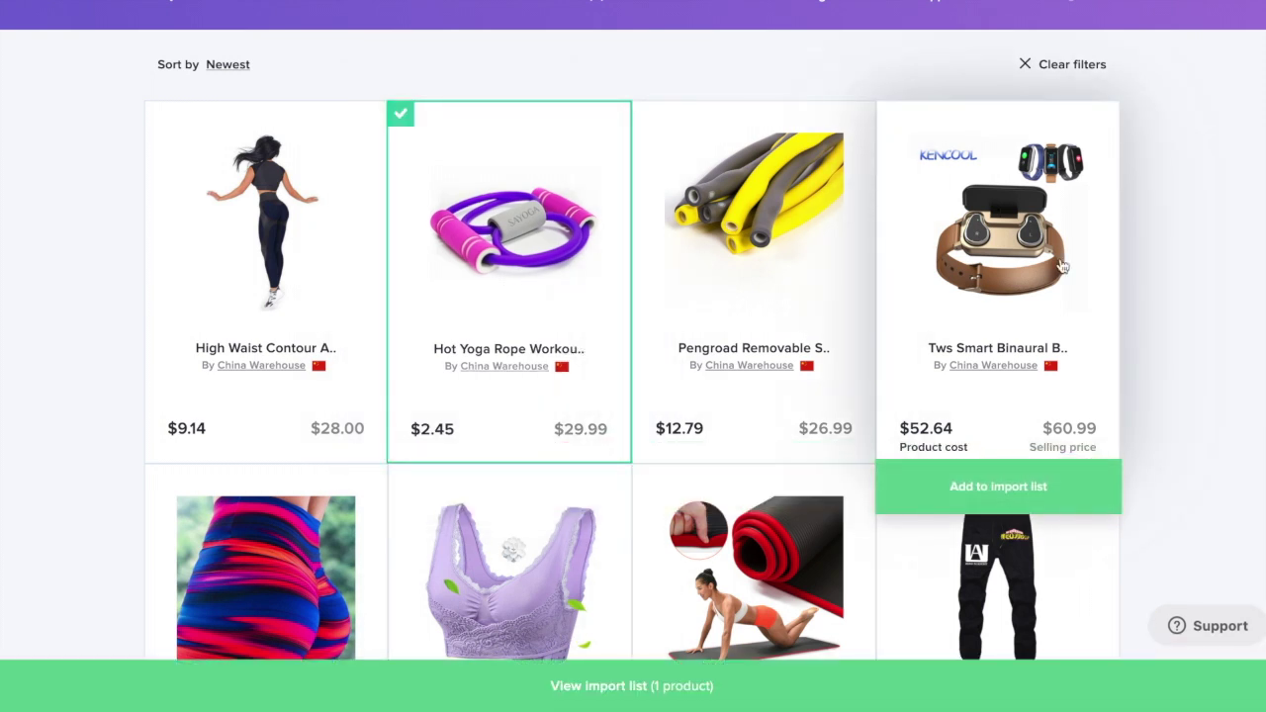
Add the Albreda Sport Fitness pull-up band and the Professional Pilates ring to the import list.
scroll(1061, 266, down, 5)
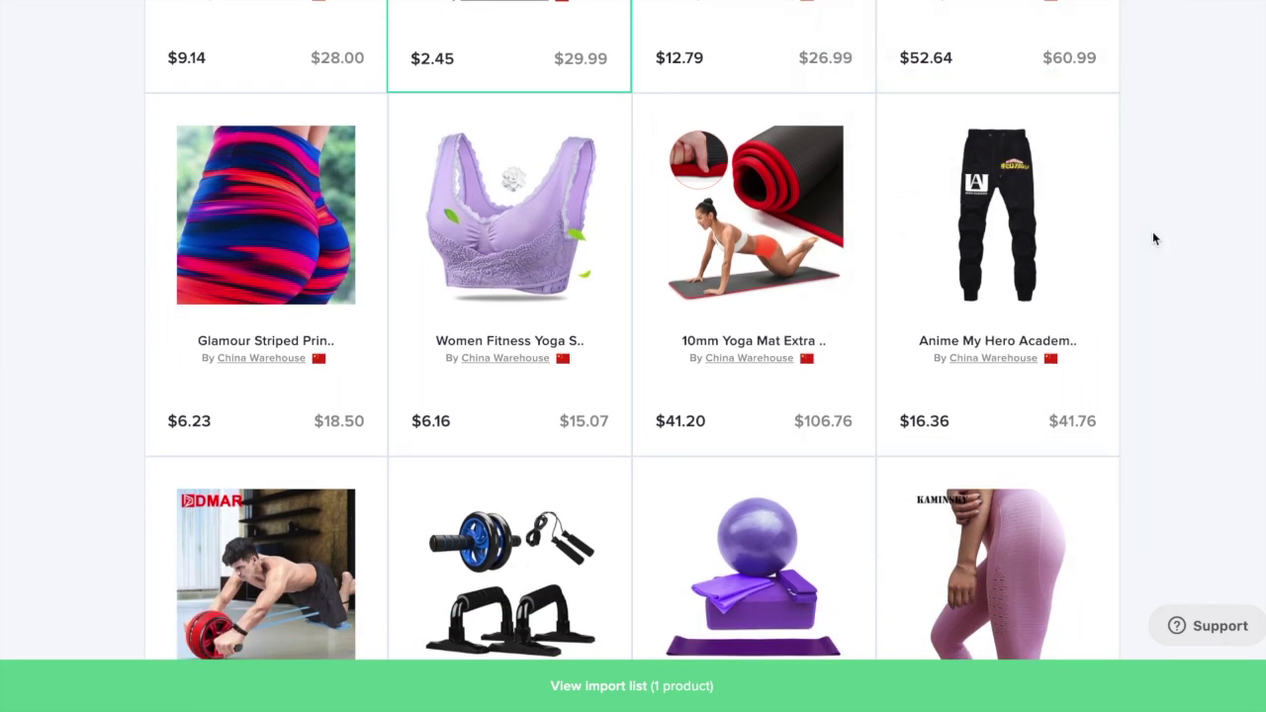
scroll(1153, 238, down, 3)
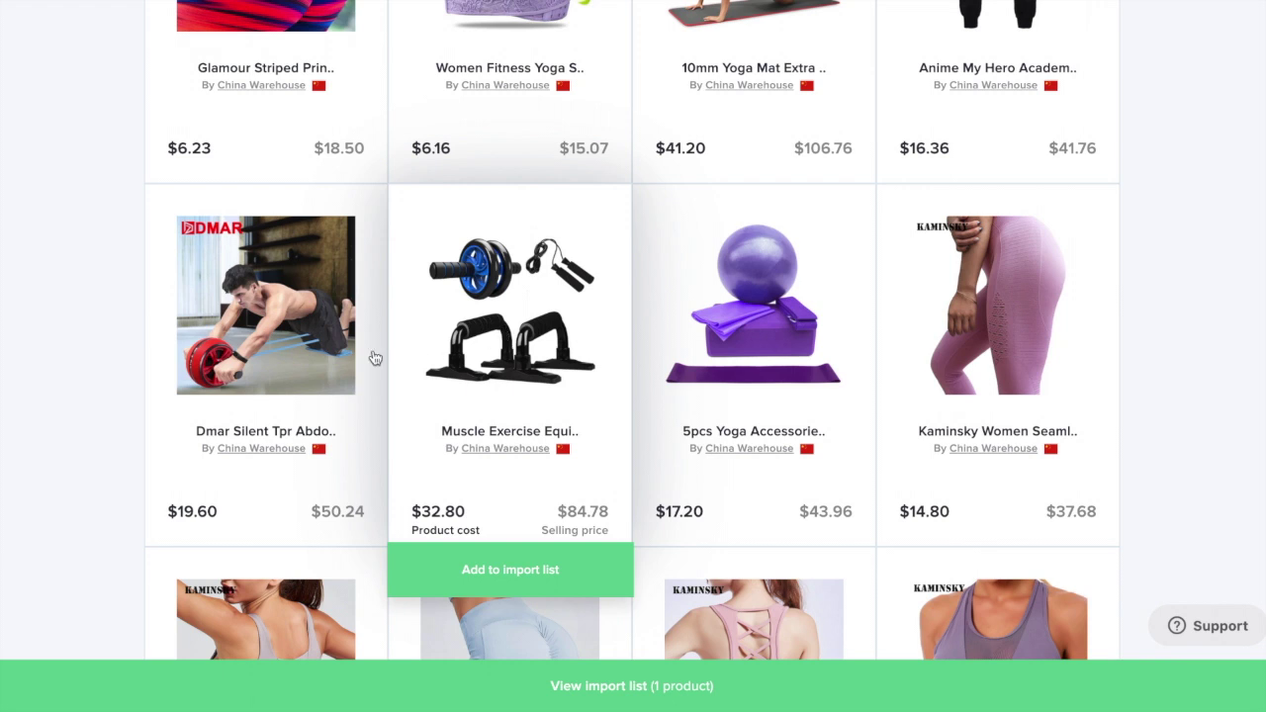
scroll(272, 364, down, 6)
scroll(272, 364, down, 2)
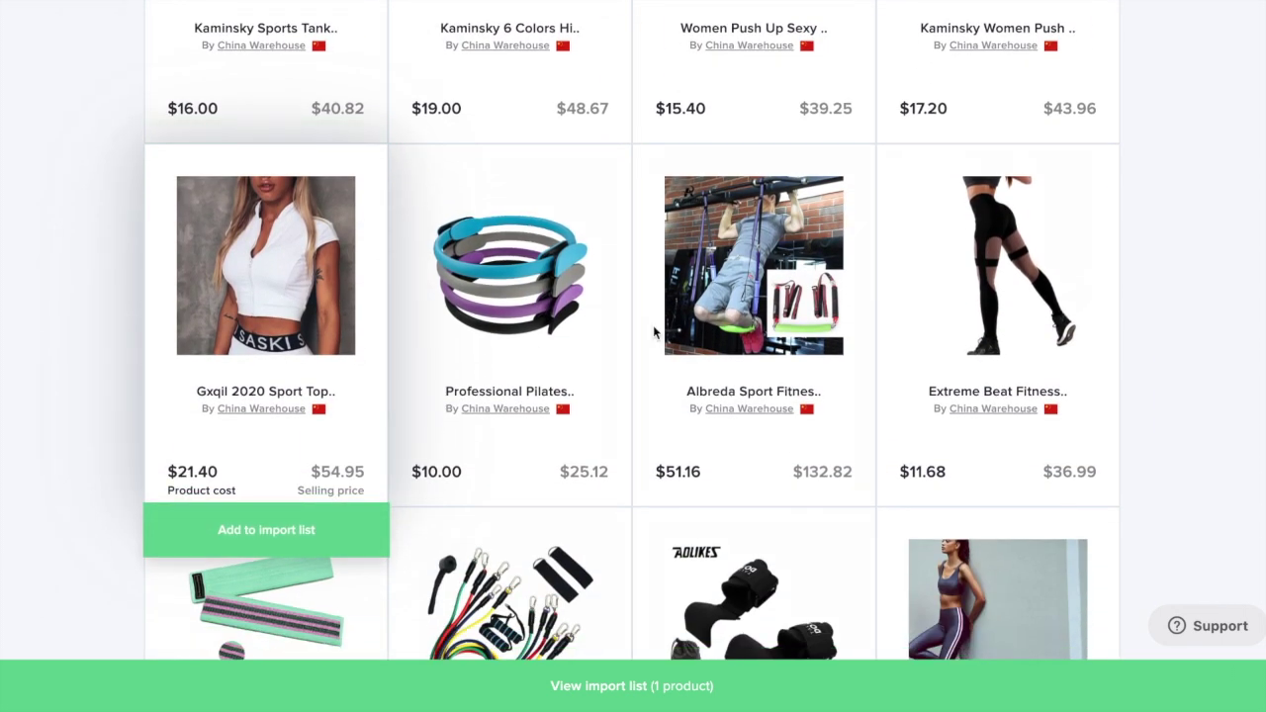
click(753, 530)
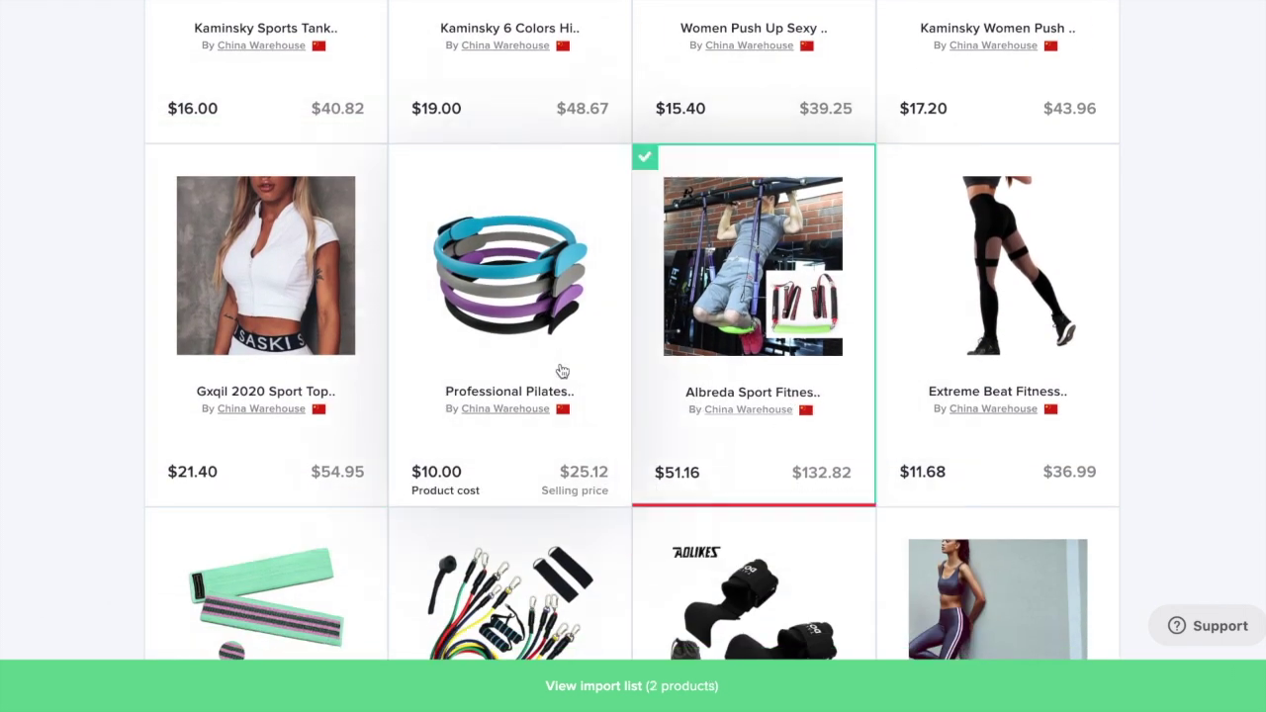
scroll(561, 370, down, 2)
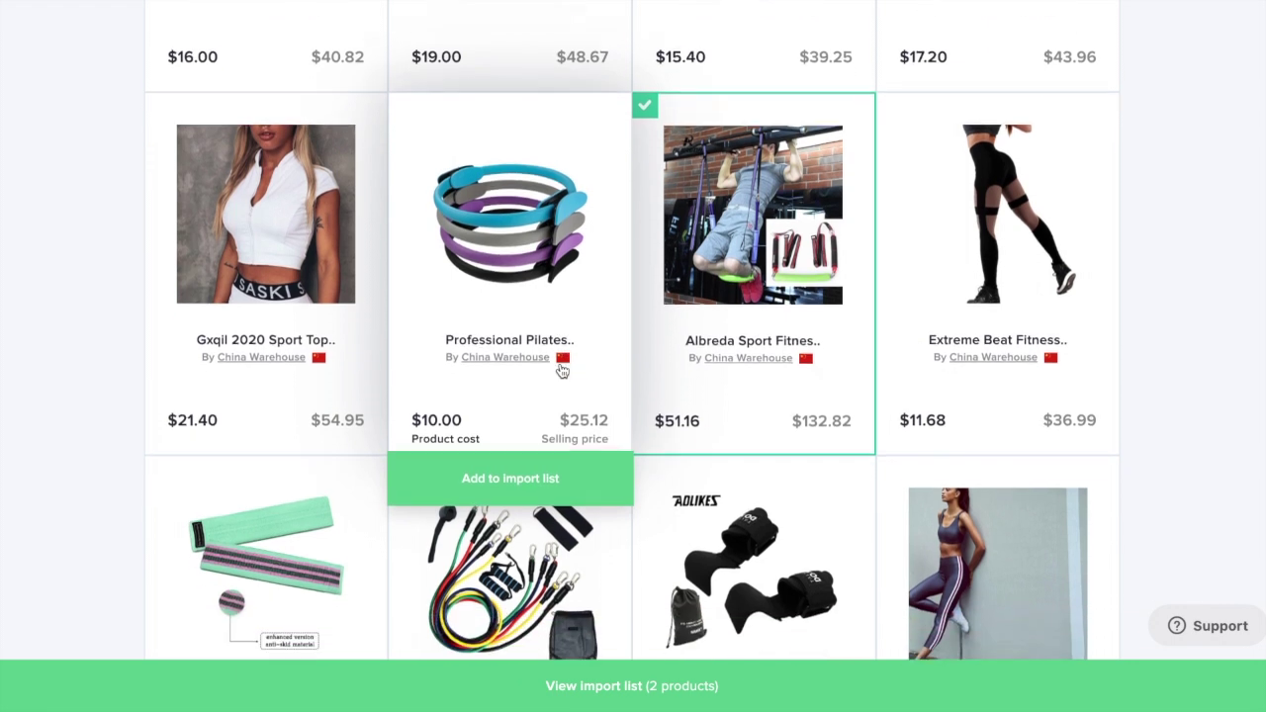
click(529, 431)
Add the 11pcs Yoga Fitness Band set and the Aolikes weight lifting wrist straps to the import list.
scroll(763, 265, down, 3)
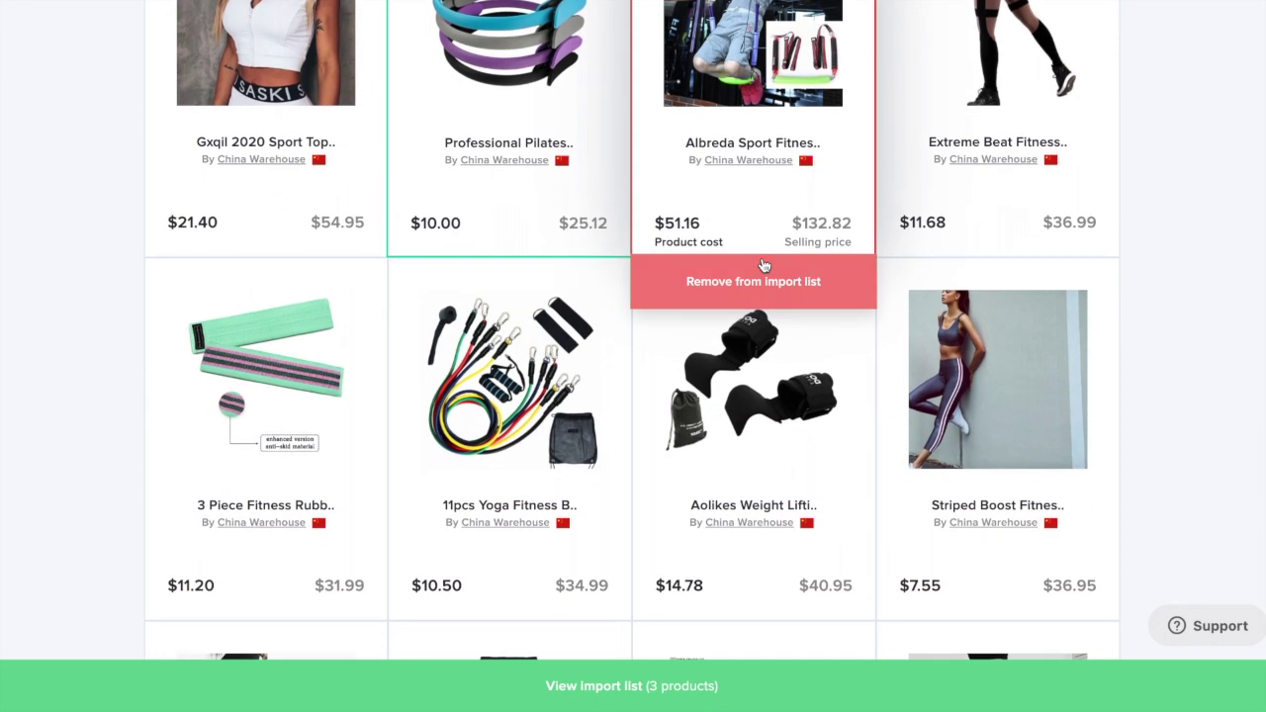
click(465, 551)
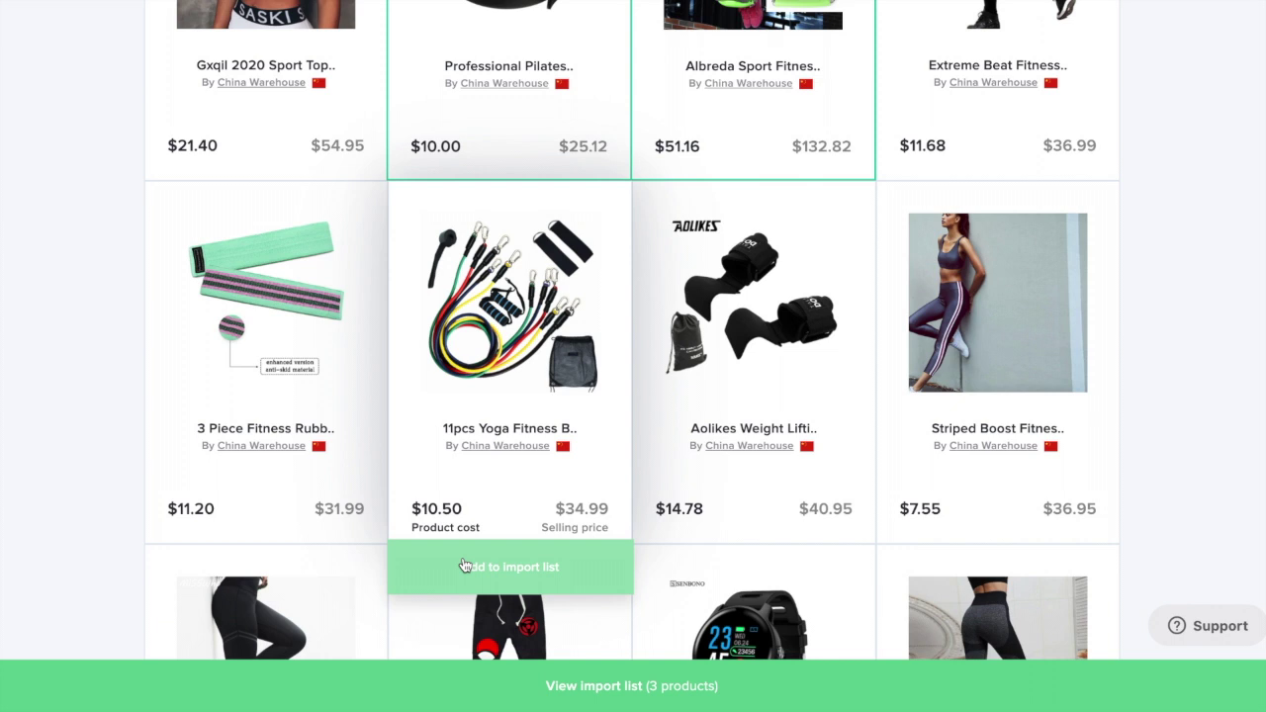
scroll(711, 329, down, 1)
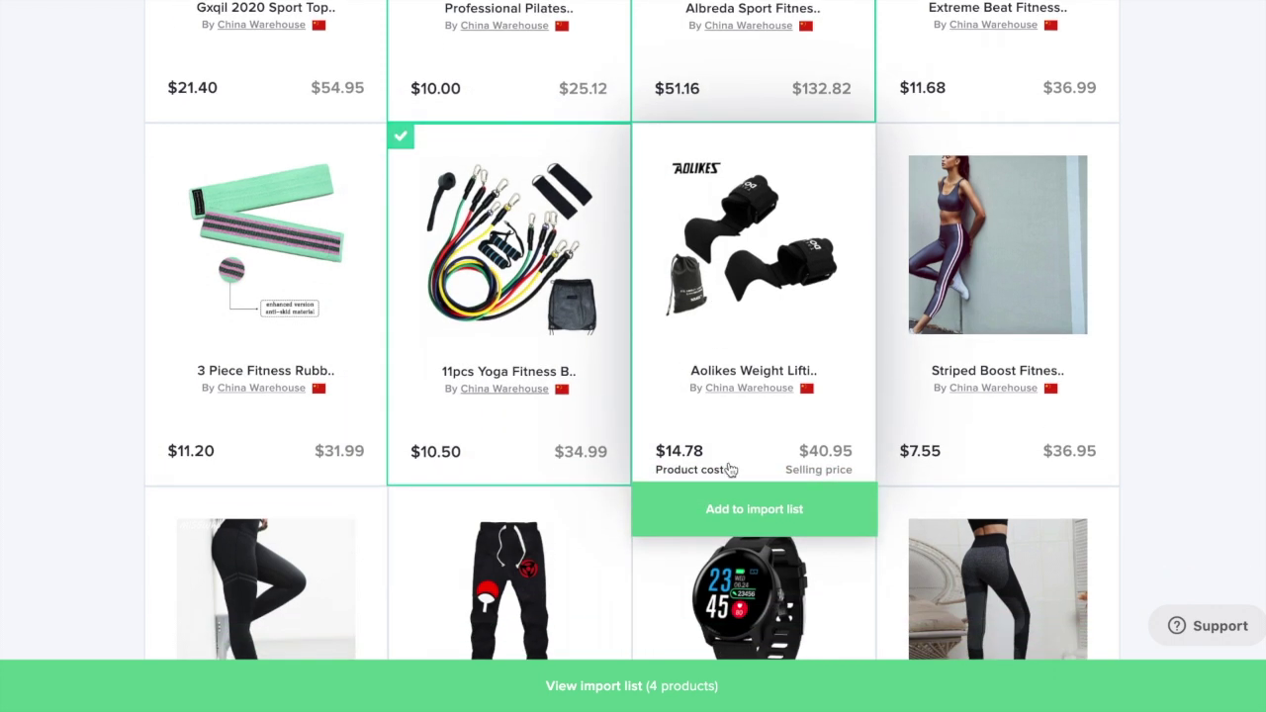
click(727, 510)
Try to add the Anti-Slip Weightlifting product to the import list.
scroll(831, 317, down, 5)
scroll(854, 277, down, 4)
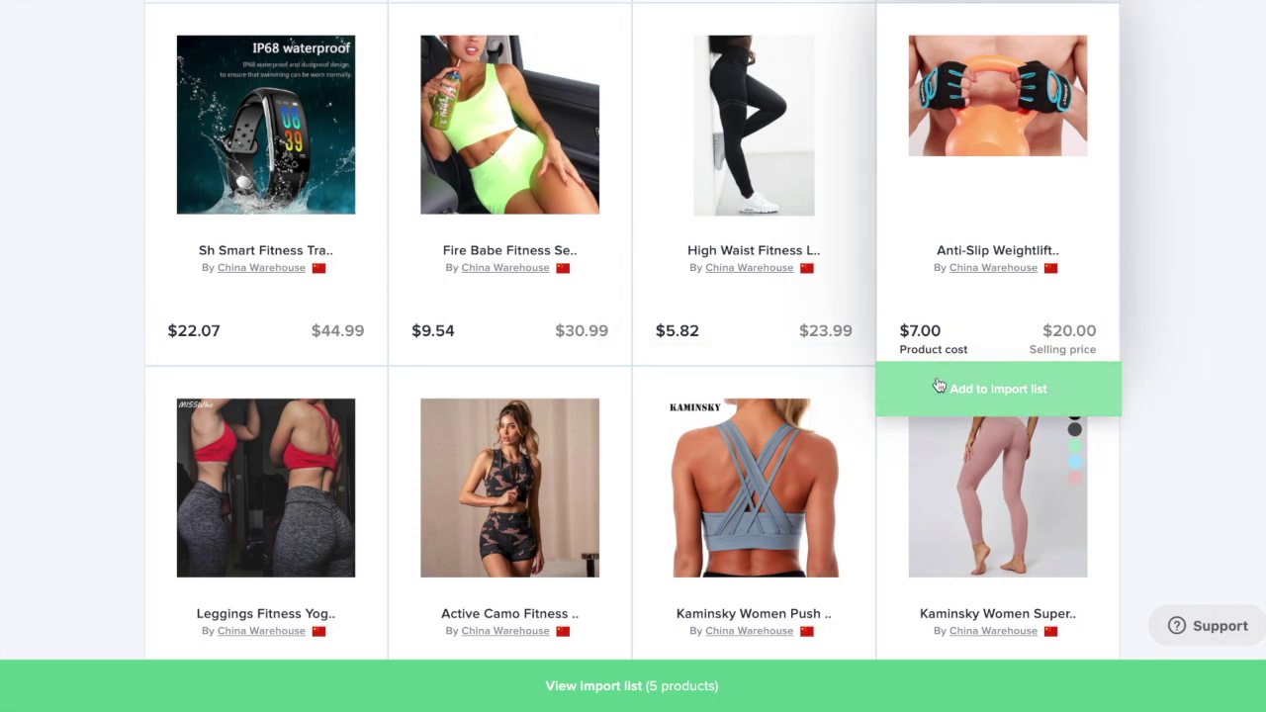
click(998, 383)
Open the import list and review the AOLIKES wrist straps' description, variants, images and product details.
scroll(740, 303, up, 10)
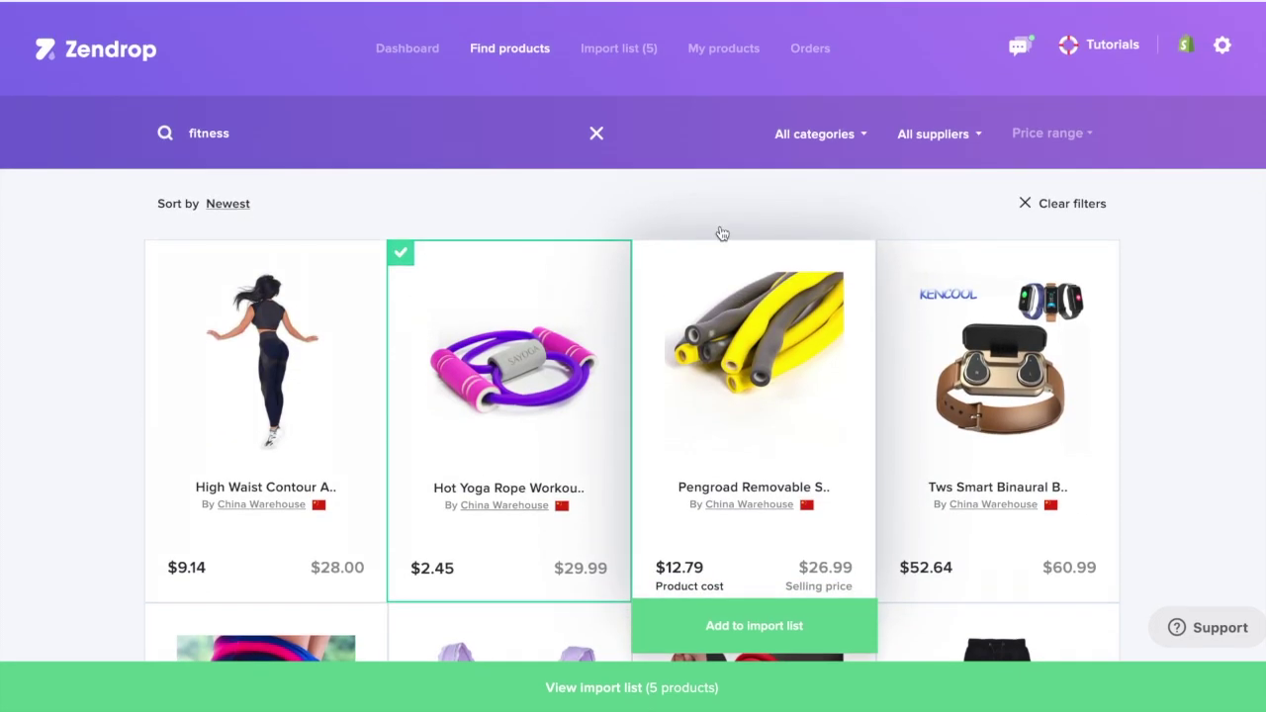
click(644, 52)
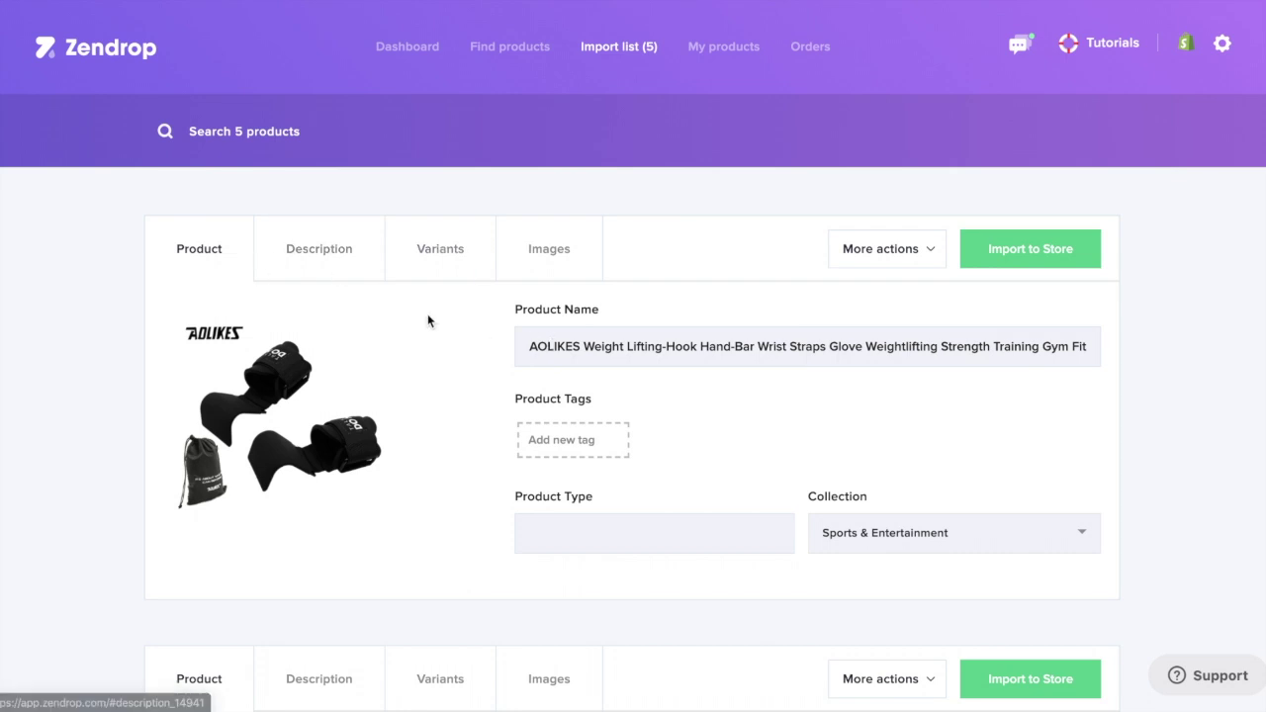
click(346, 271)
click(437, 265)
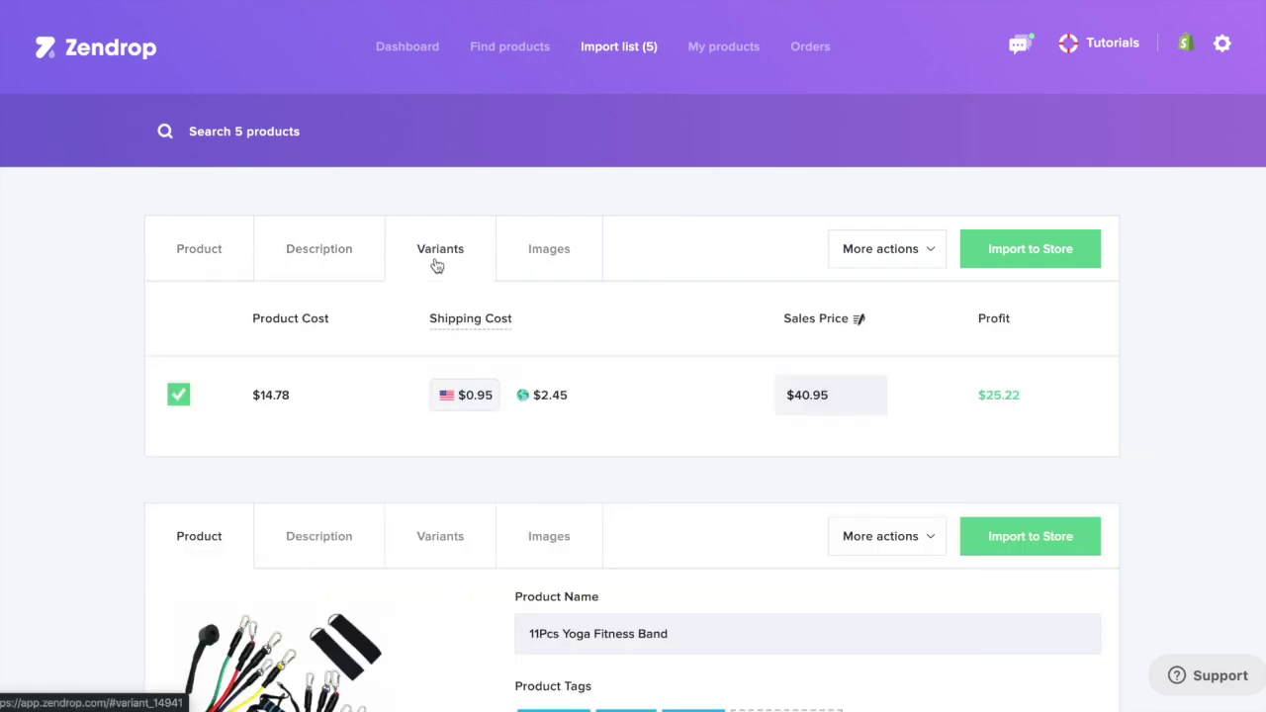
click(512, 252)
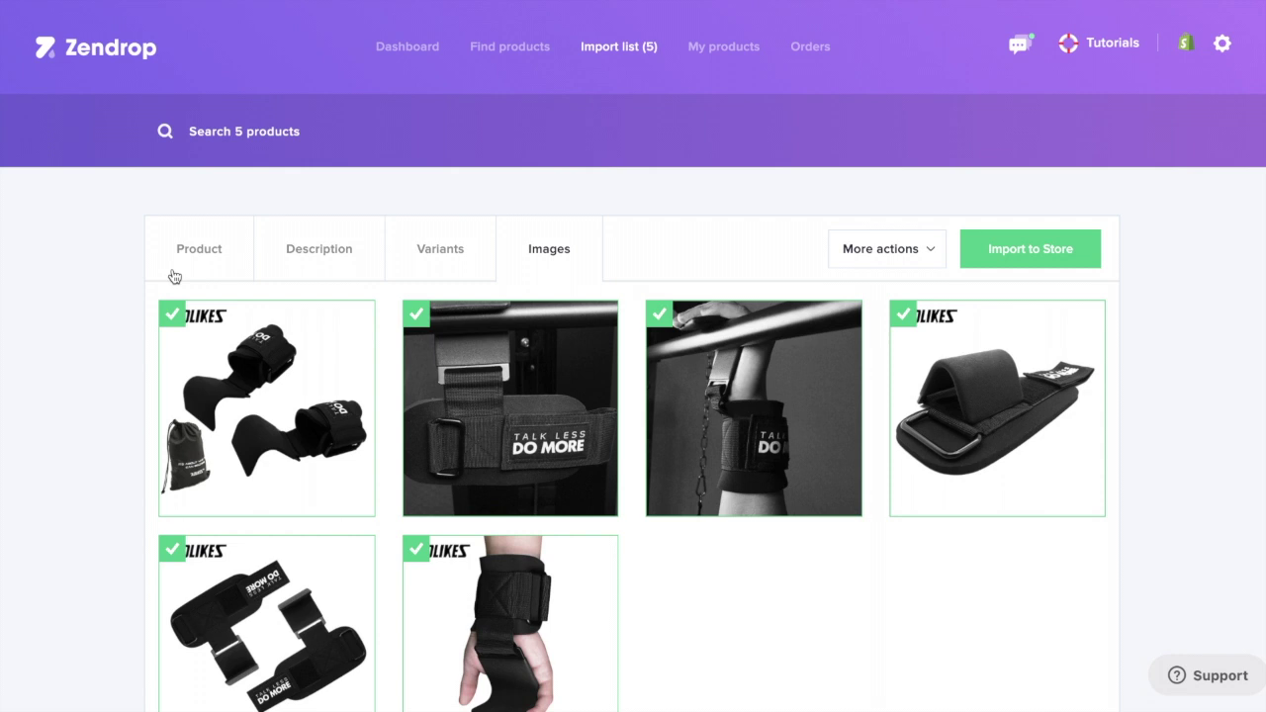
click(198, 249)
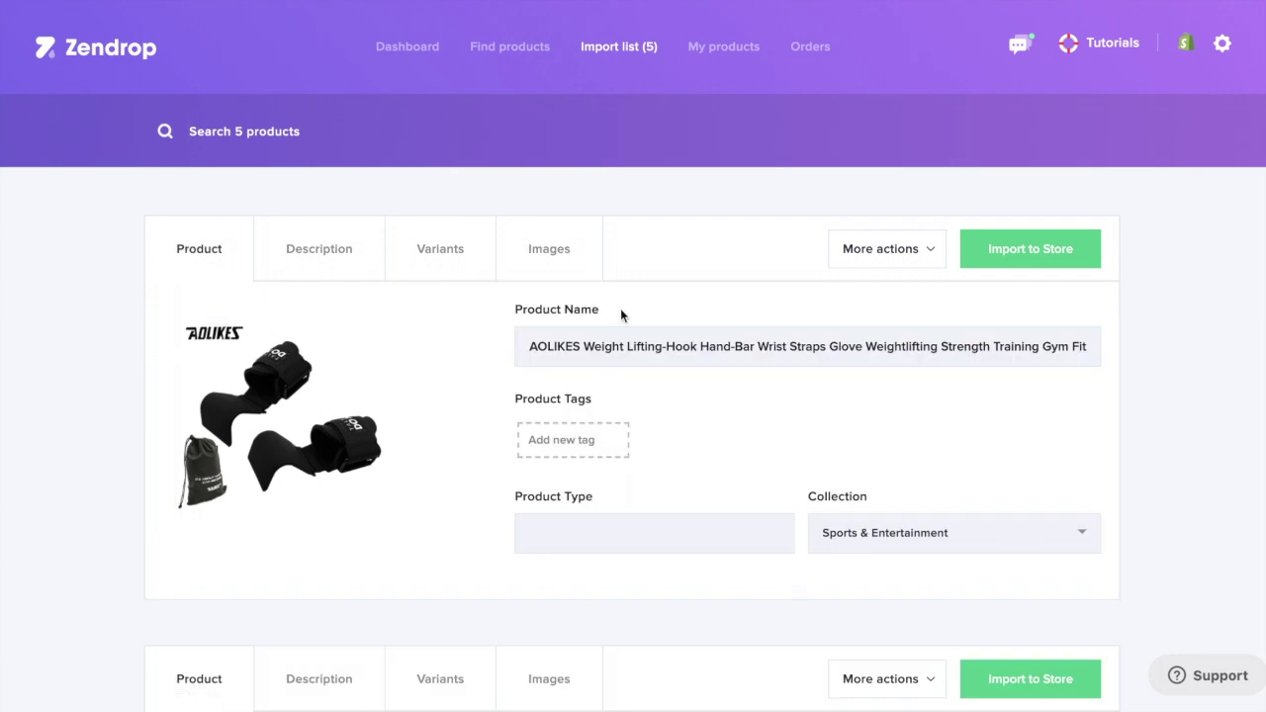
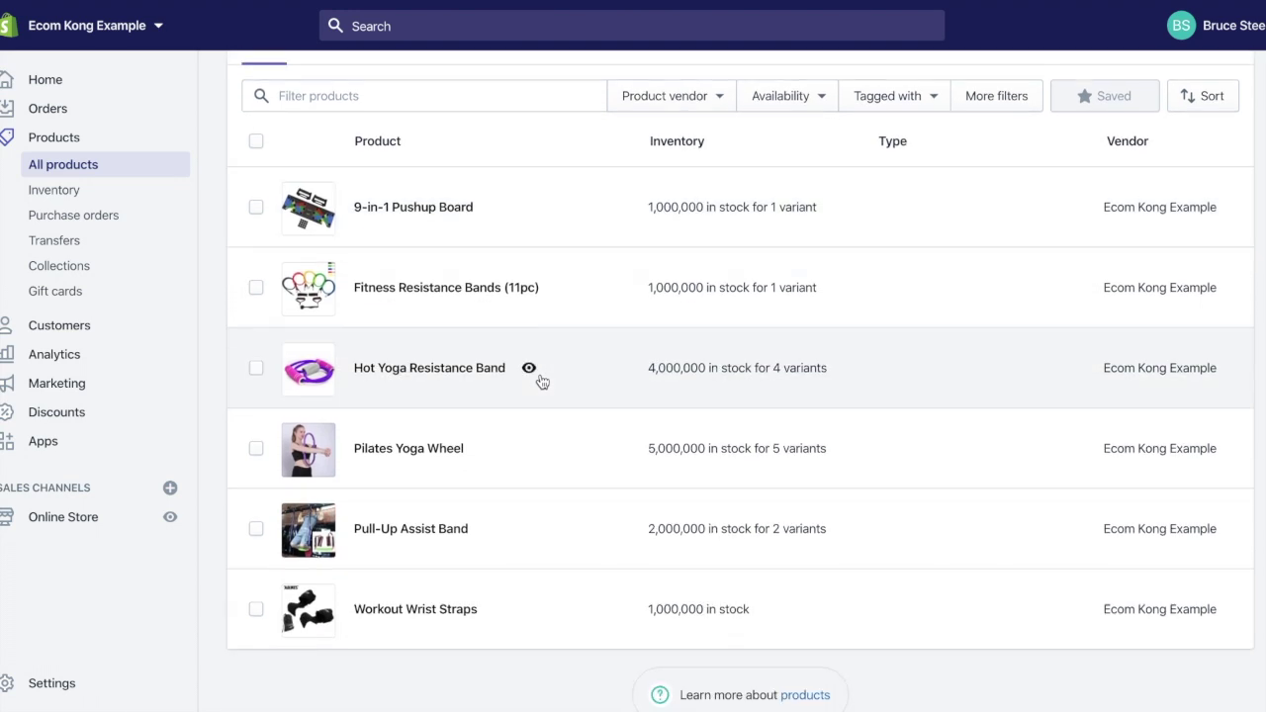
Look over the imported products in the store's product list and open the product collections.
scroll(542, 382, up, 1)
scroll(396, 317, up, 1)
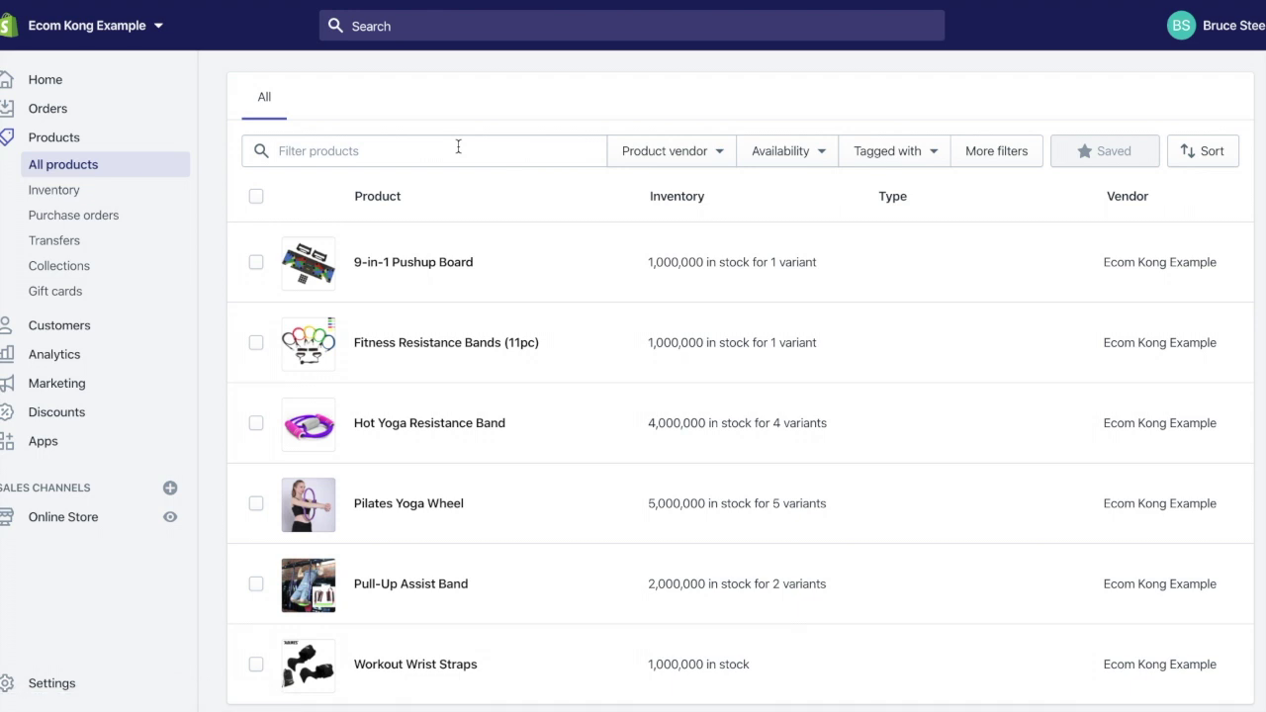
scroll(458, 148, up, 2)
scroll(376, 291, down, 2)
scroll(315, 529, down, 1)
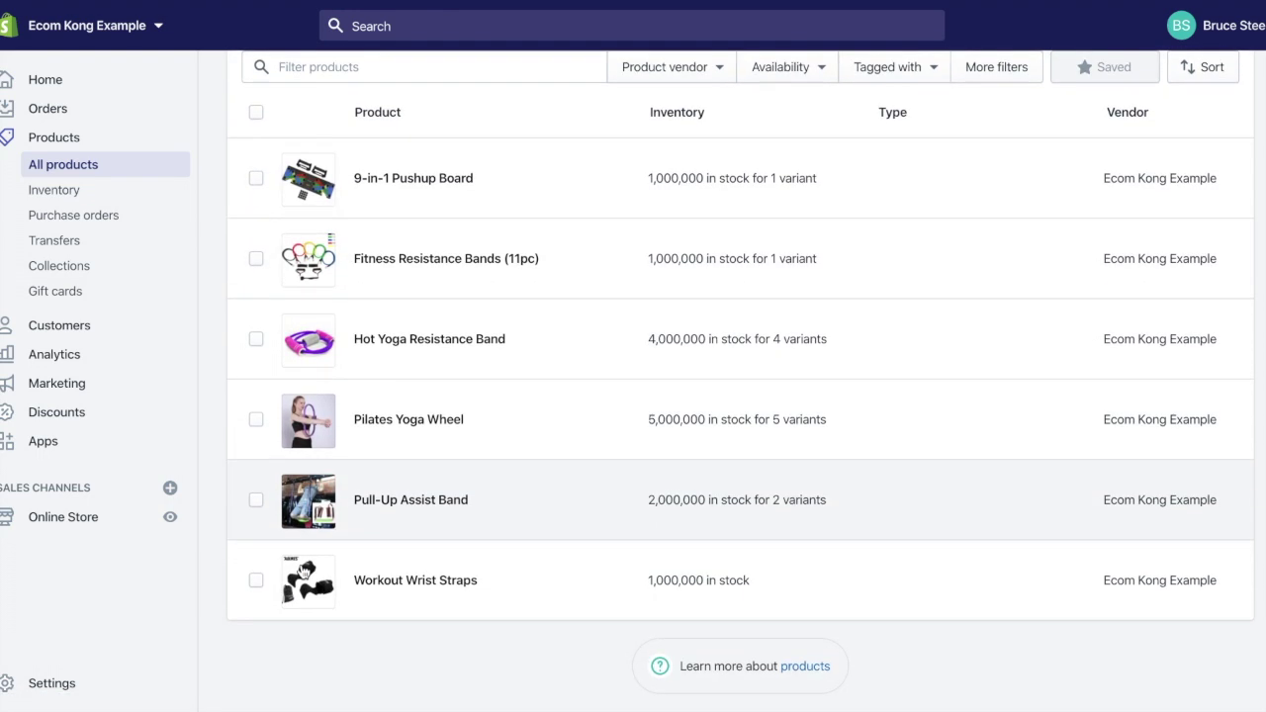
click(84, 532)
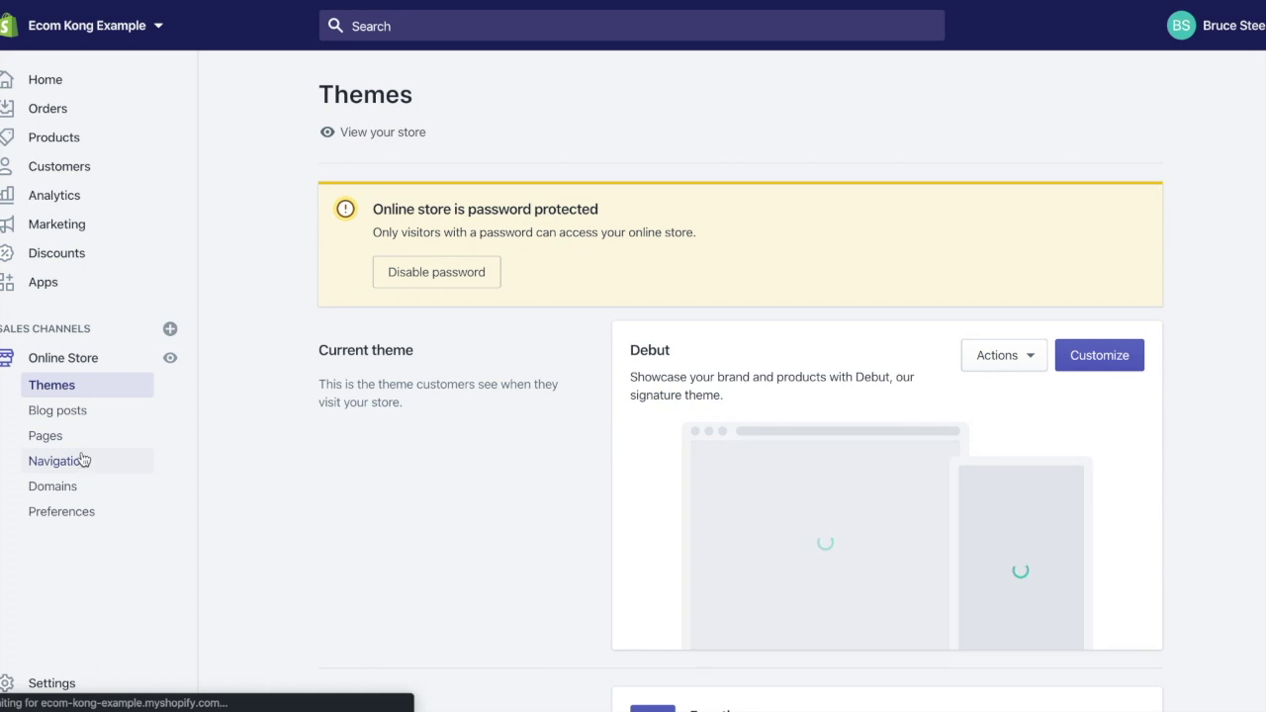
click(54, 137)
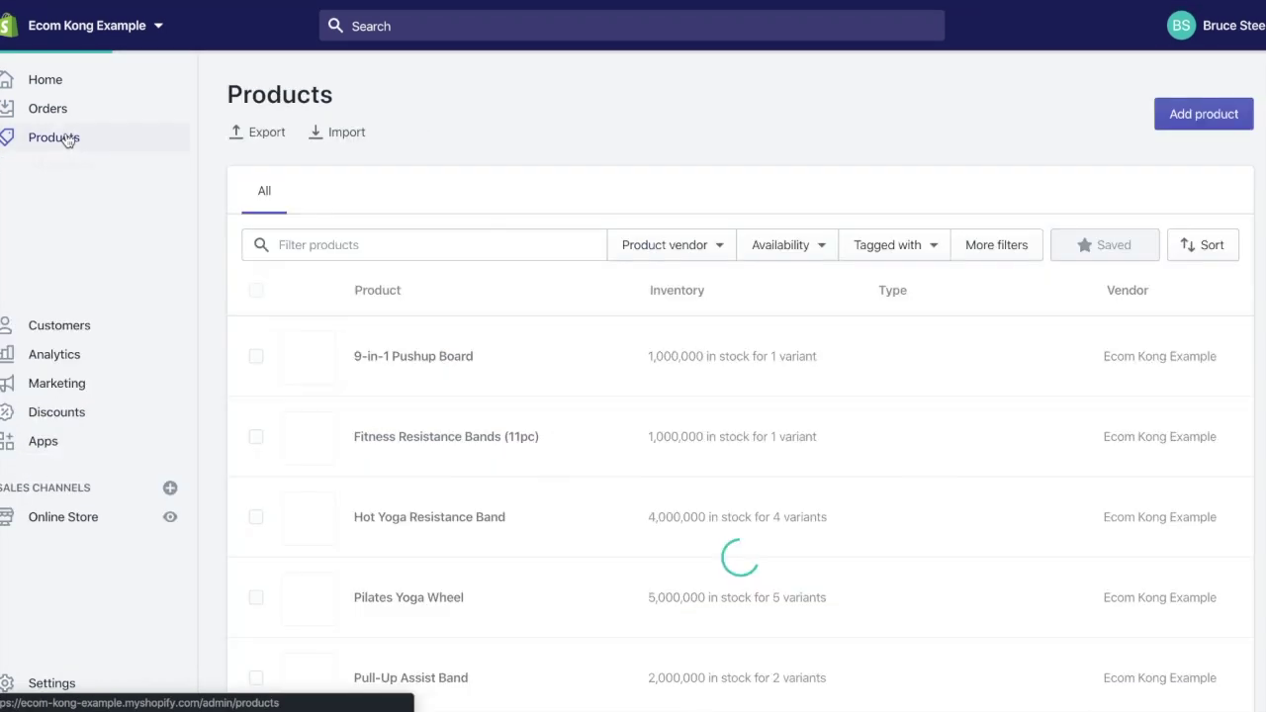
click(77, 276)
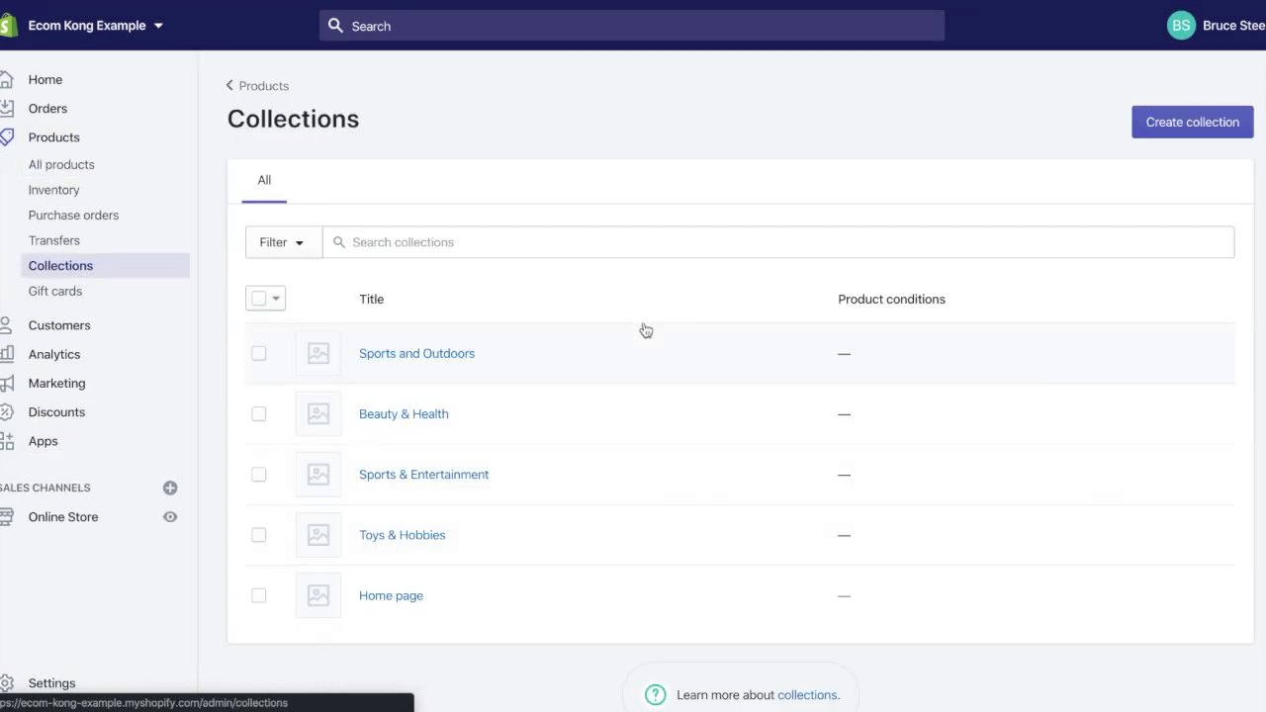
Delete the Sports and Outdoors, Beauty & Health, Sports & Entertainment and Toys & Hobbies collections.
click(259, 354)
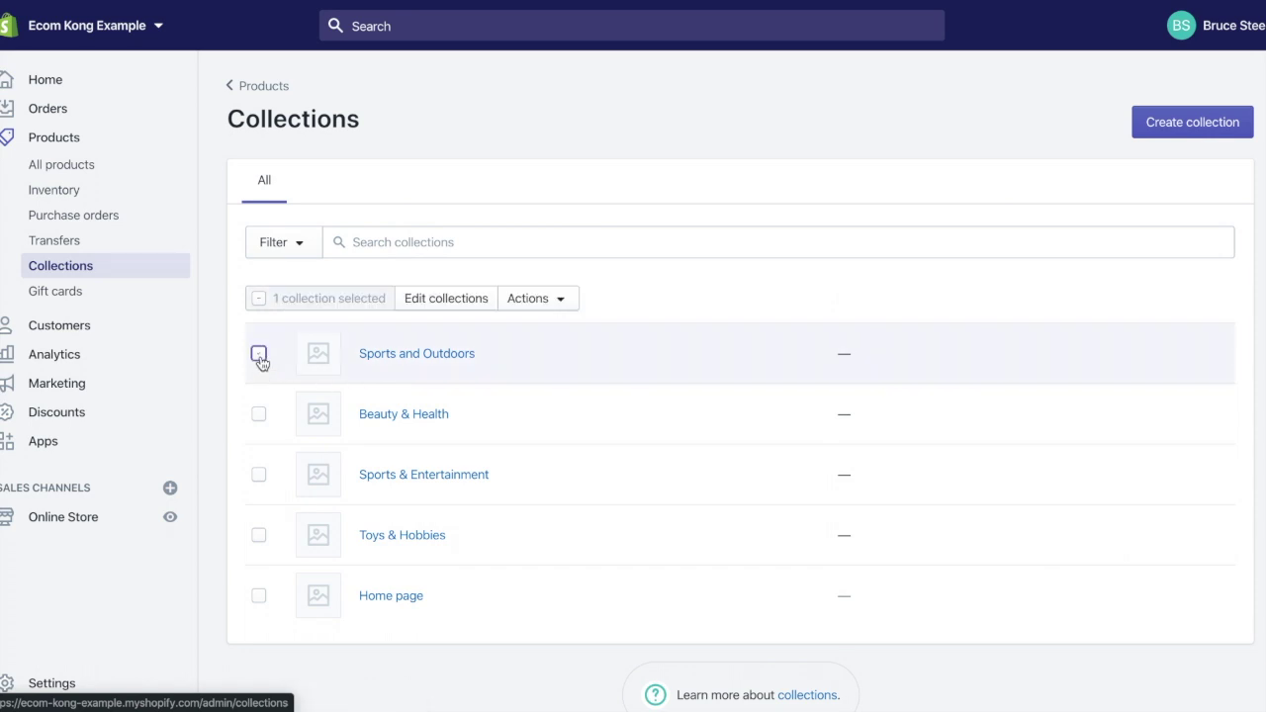
click(259, 416)
click(260, 474)
click(259, 535)
click(536, 298)
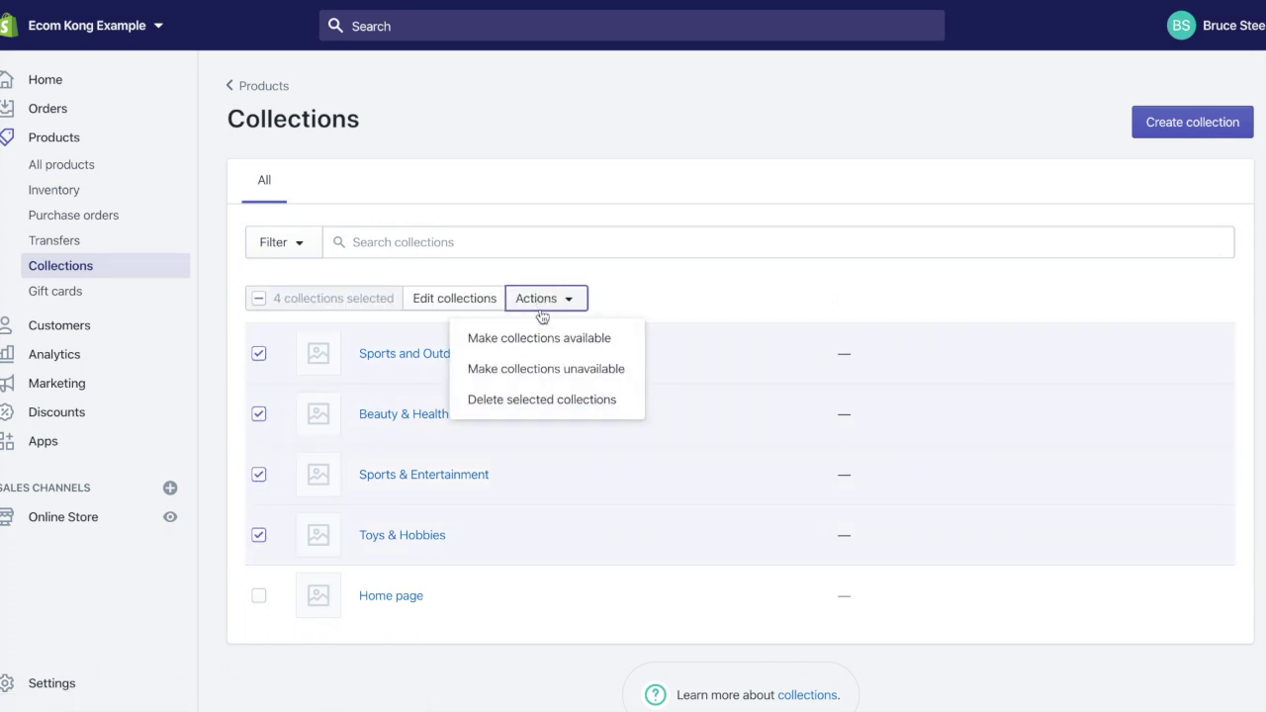
click(514, 401)
click(877, 237)
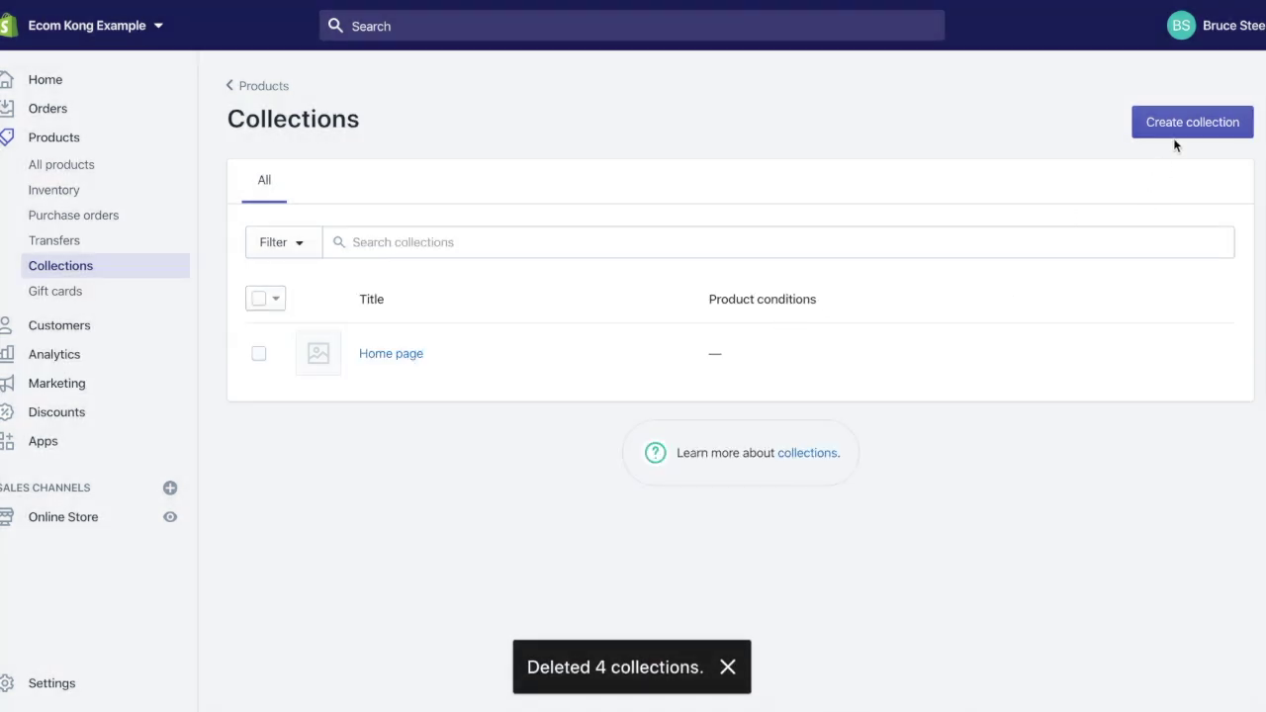
Create a collection titled "Best Sellers" with the Manual collection type and save it.
click(1180, 131)
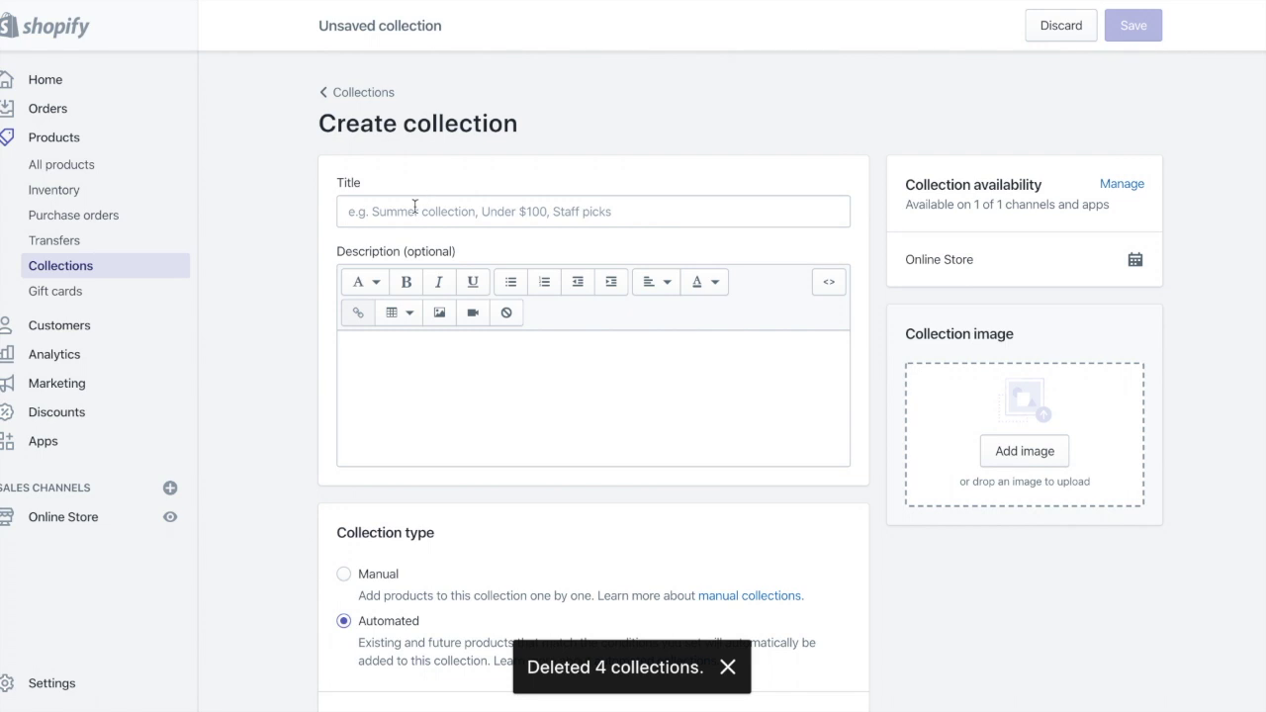
click(415, 208)
text(Best)
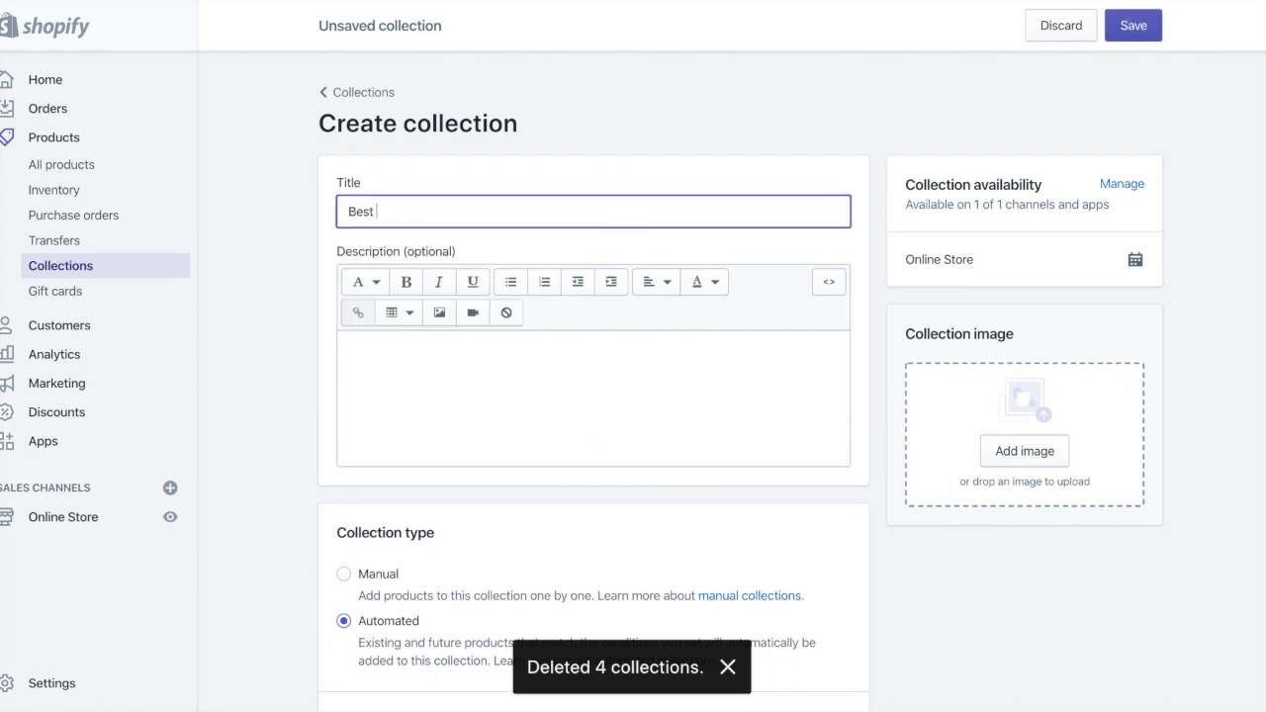
text( Sellers)
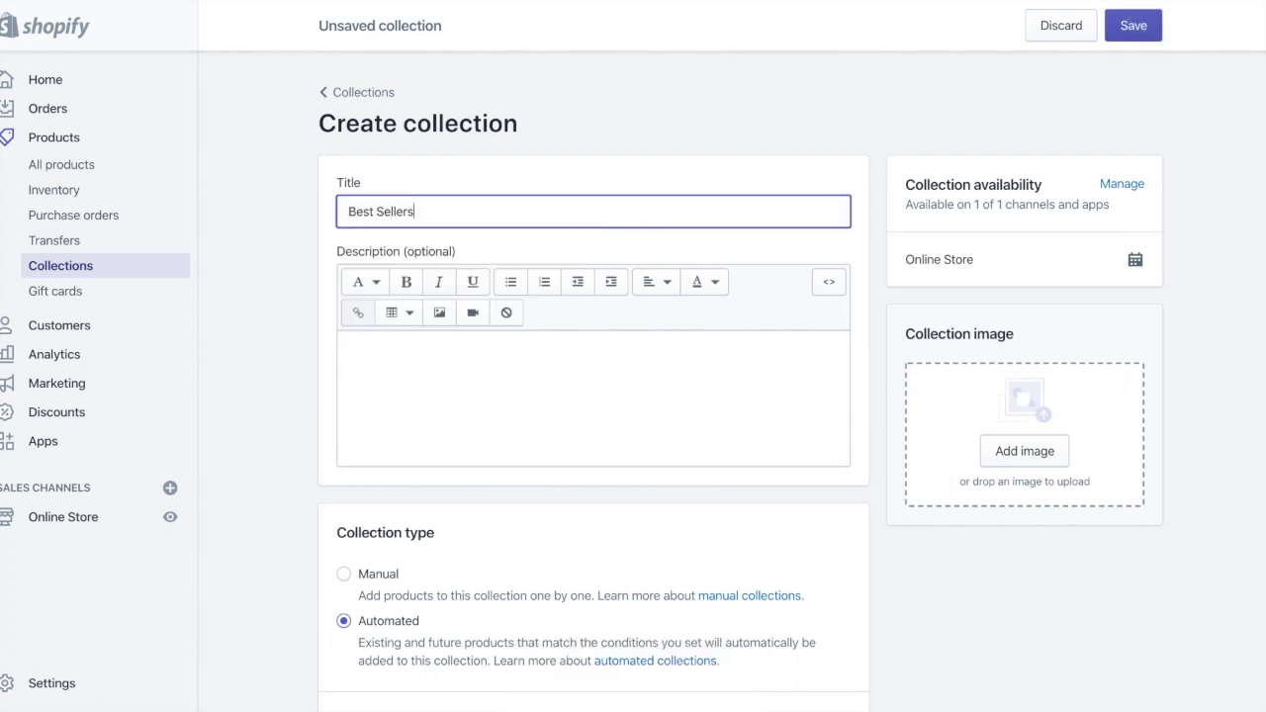
scroll(217, 321, down, 1)
scroll(217, 315, down, 1)
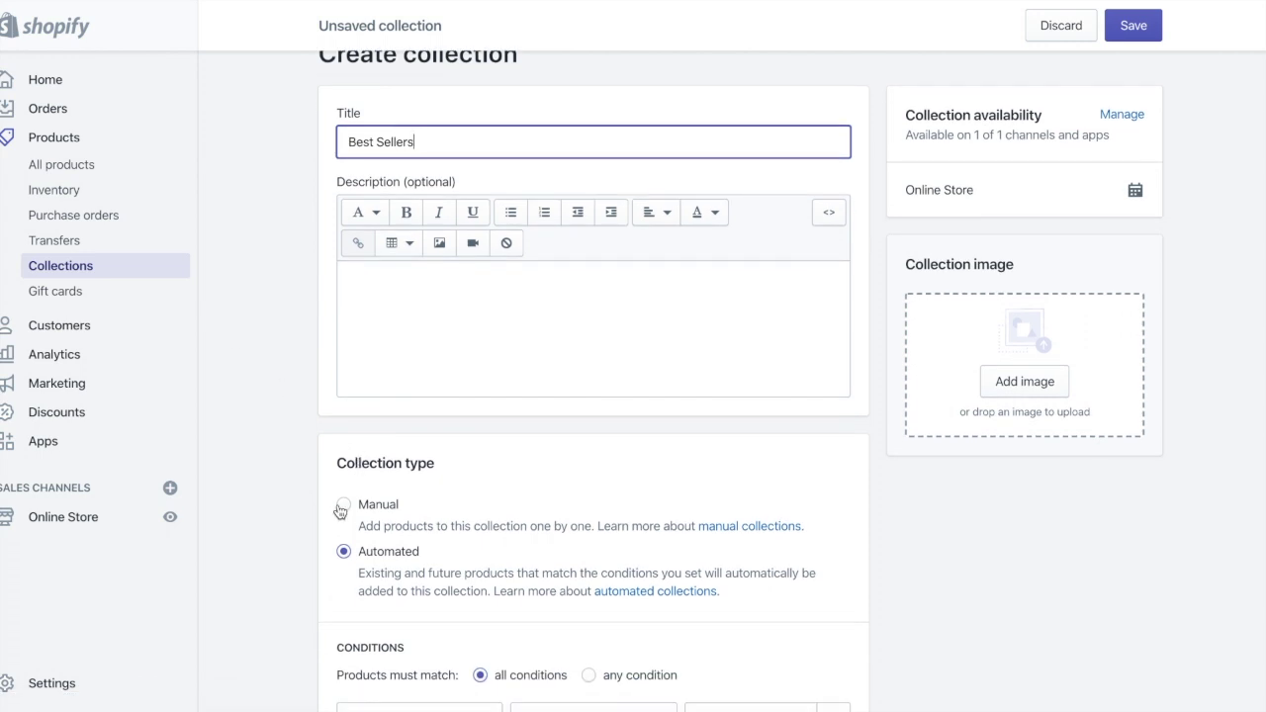
click(343, 504)
scroll(584, 413, up, 2)
click(1134, 25)
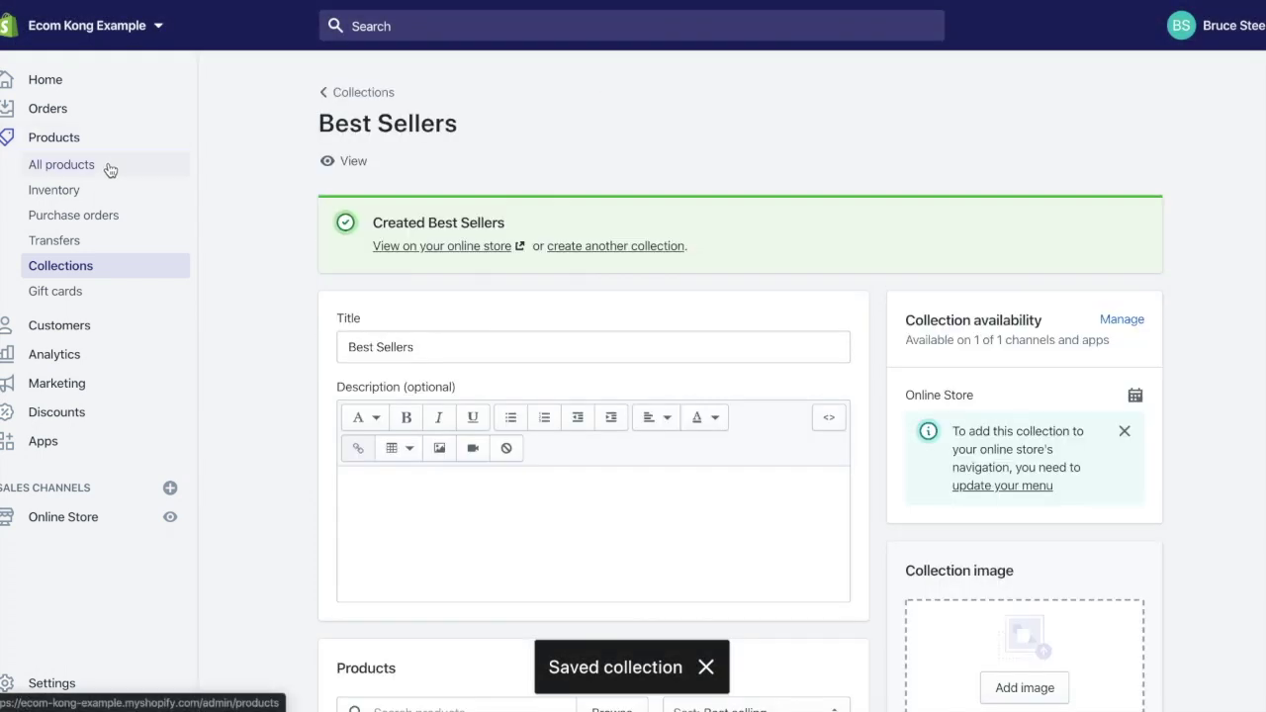
Select all products in the store's product list and add them to the Best Sellers collection.
click(110, 172)
scroll(416, 231, down, 2)
click(256, 202)
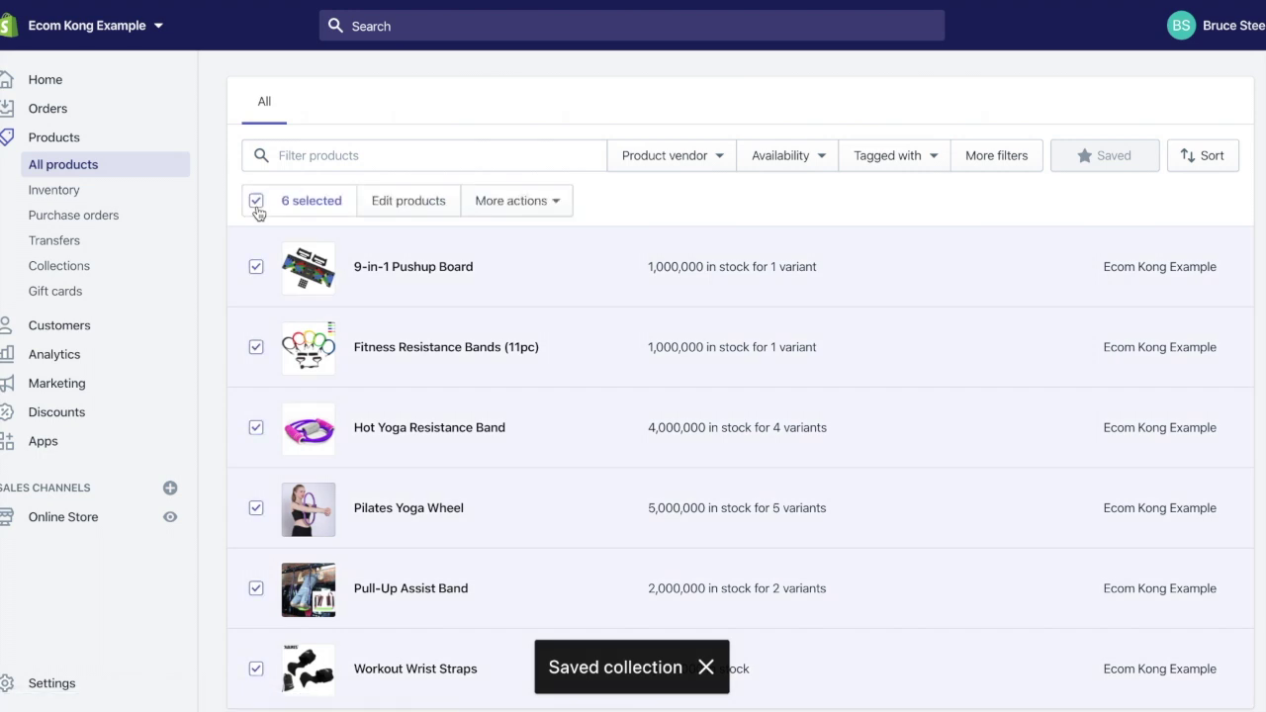
click(516, 203)
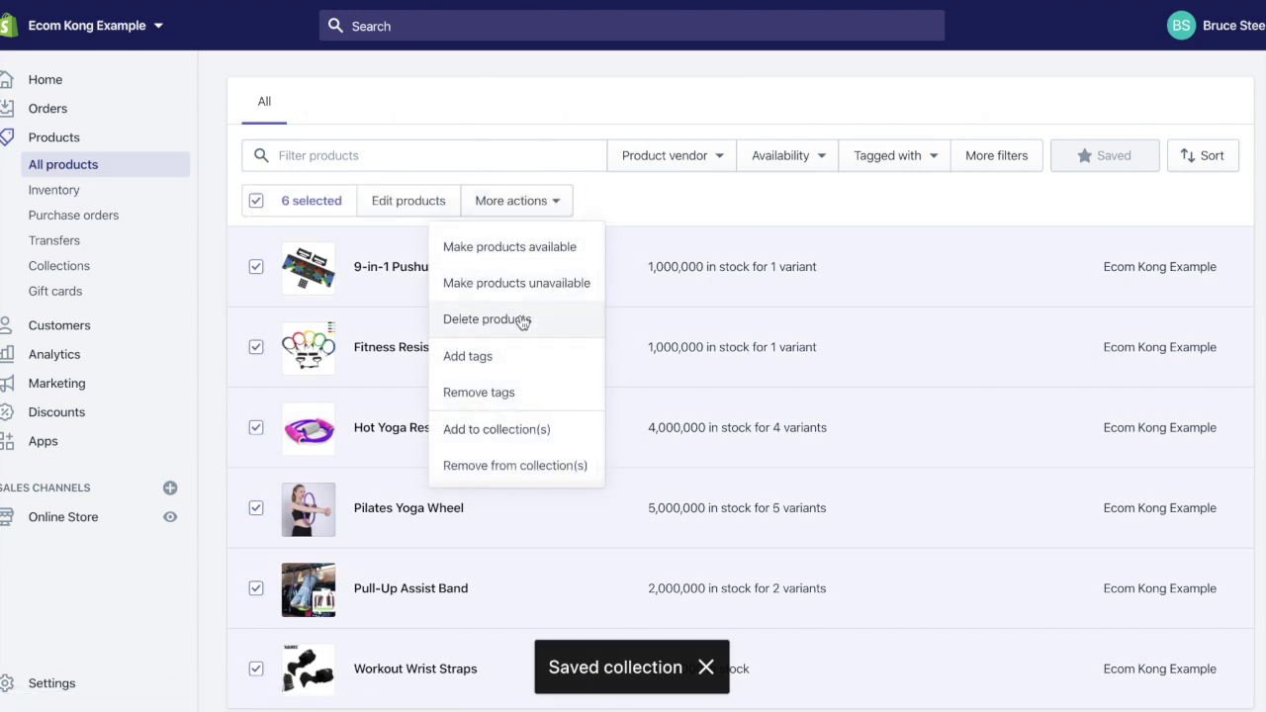
click(500, 427)
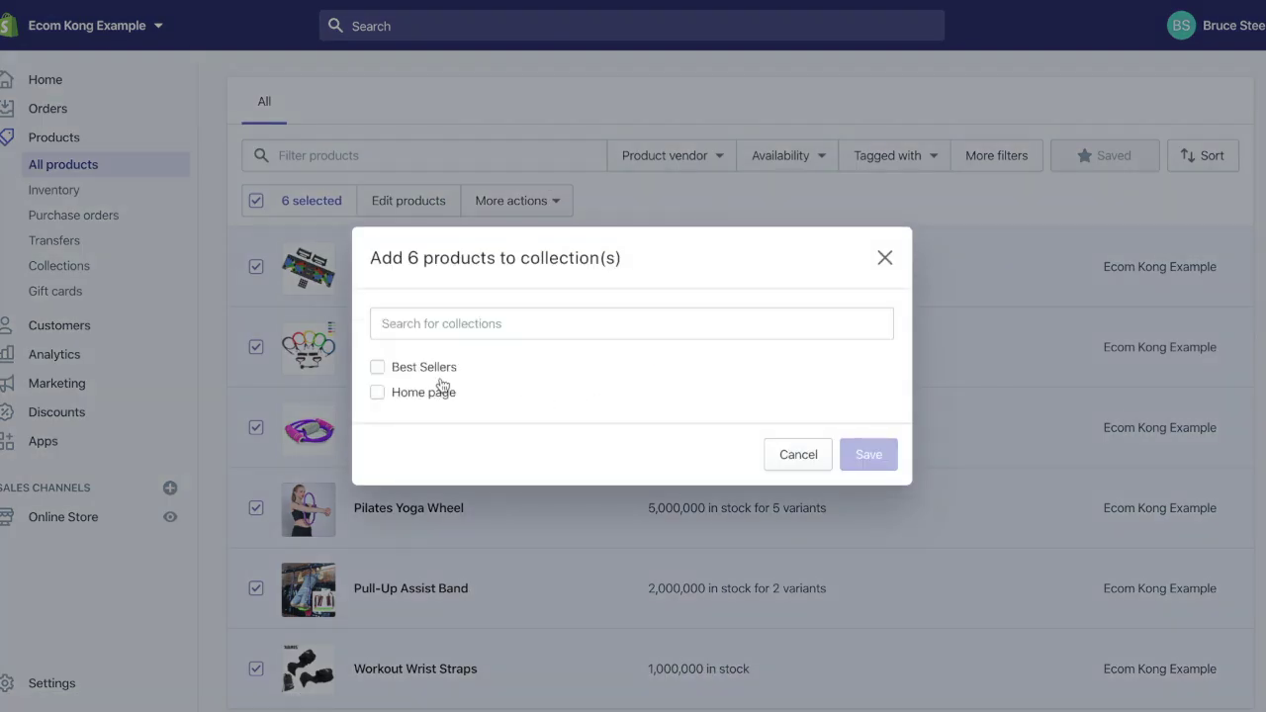
click(441, 372)
click(862, 497)
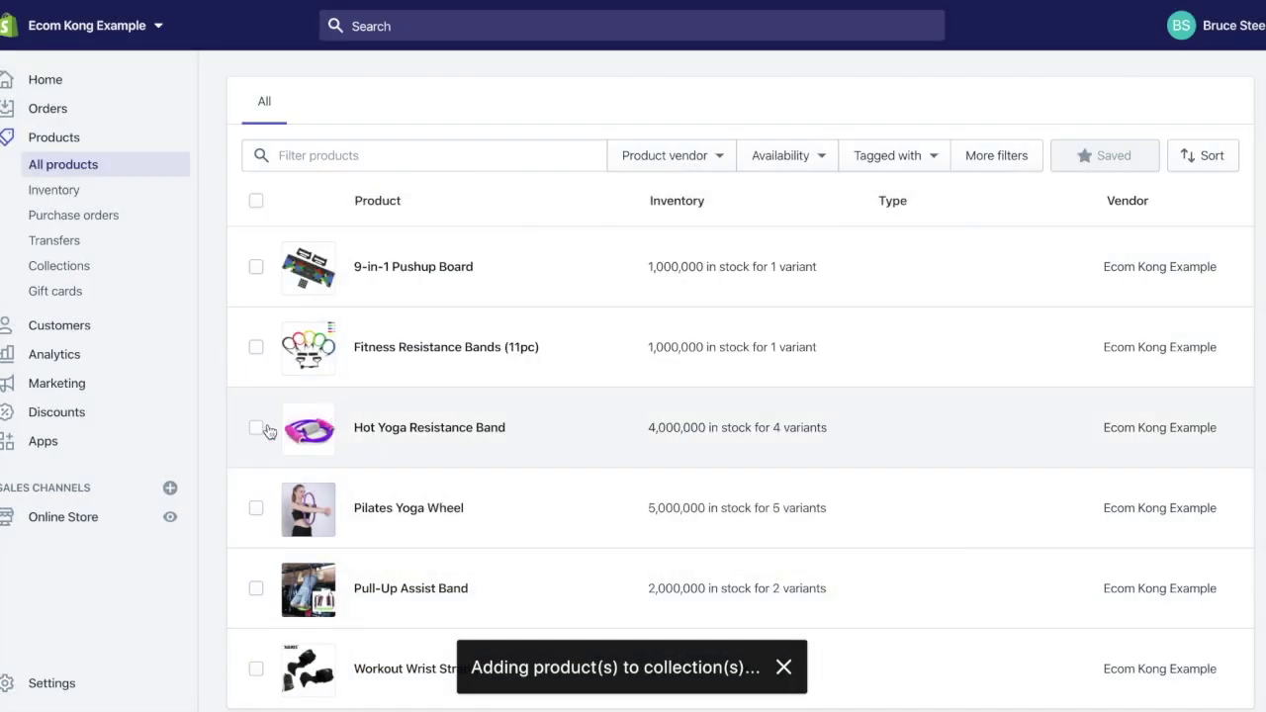
In the online store's Main menu, link the Shop item to the Best Sellers collection and save the menu.
click(79, 516)
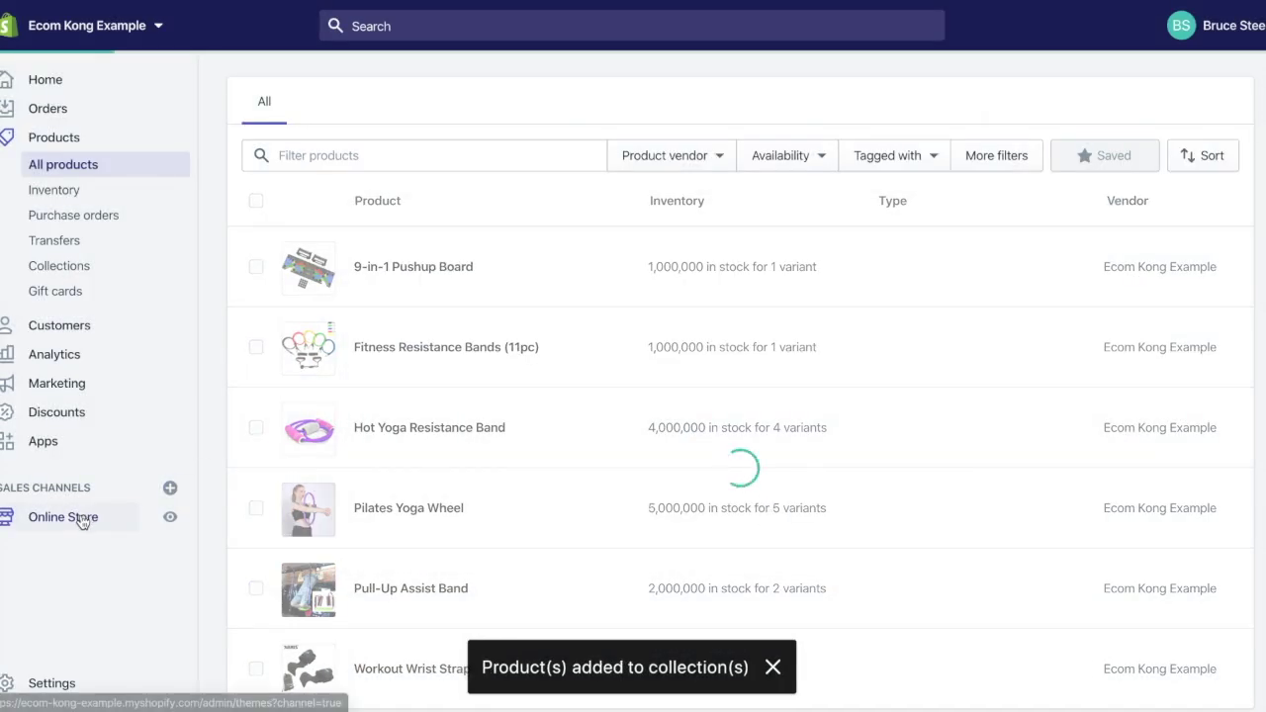
click(89, 463)
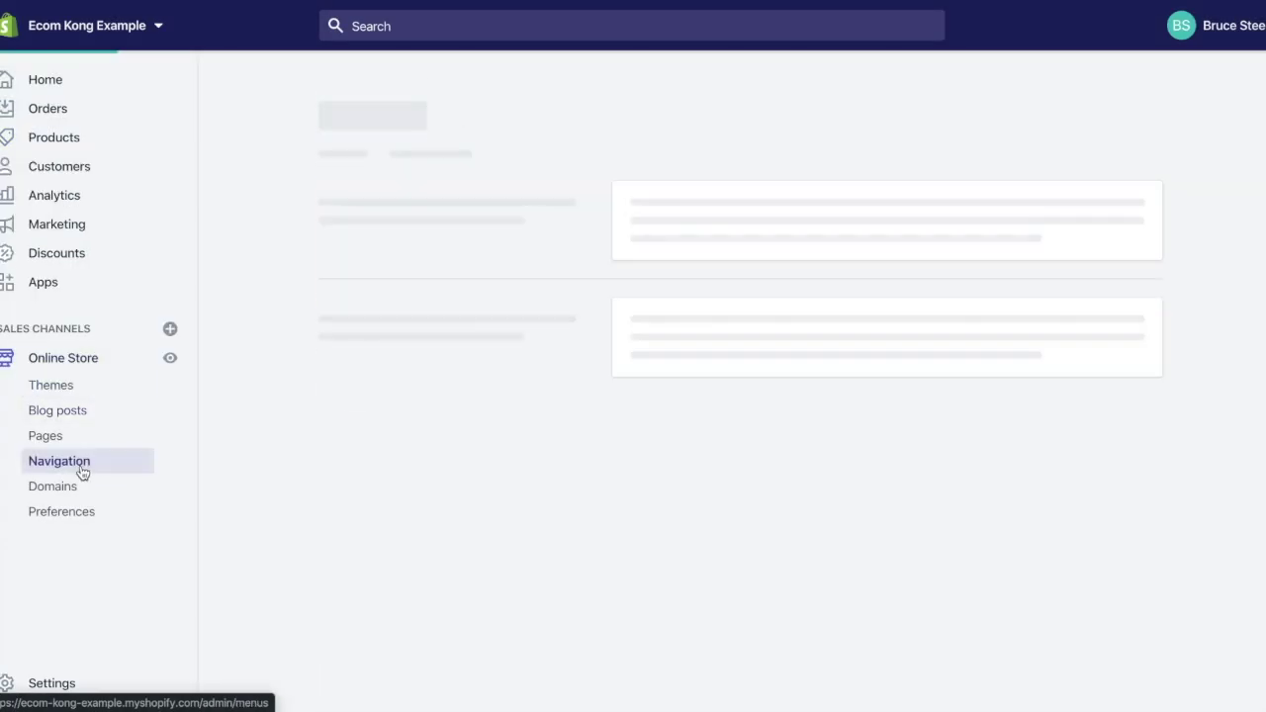
click(646, 314)
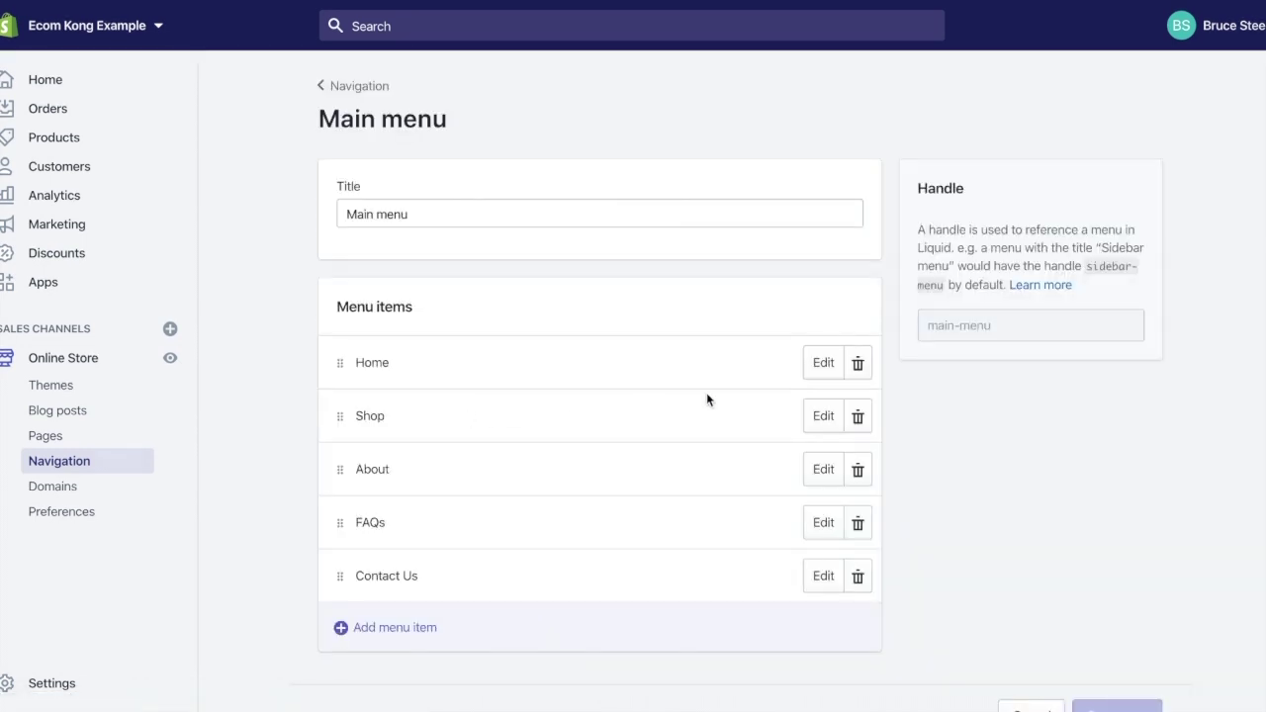
click(824, 417)
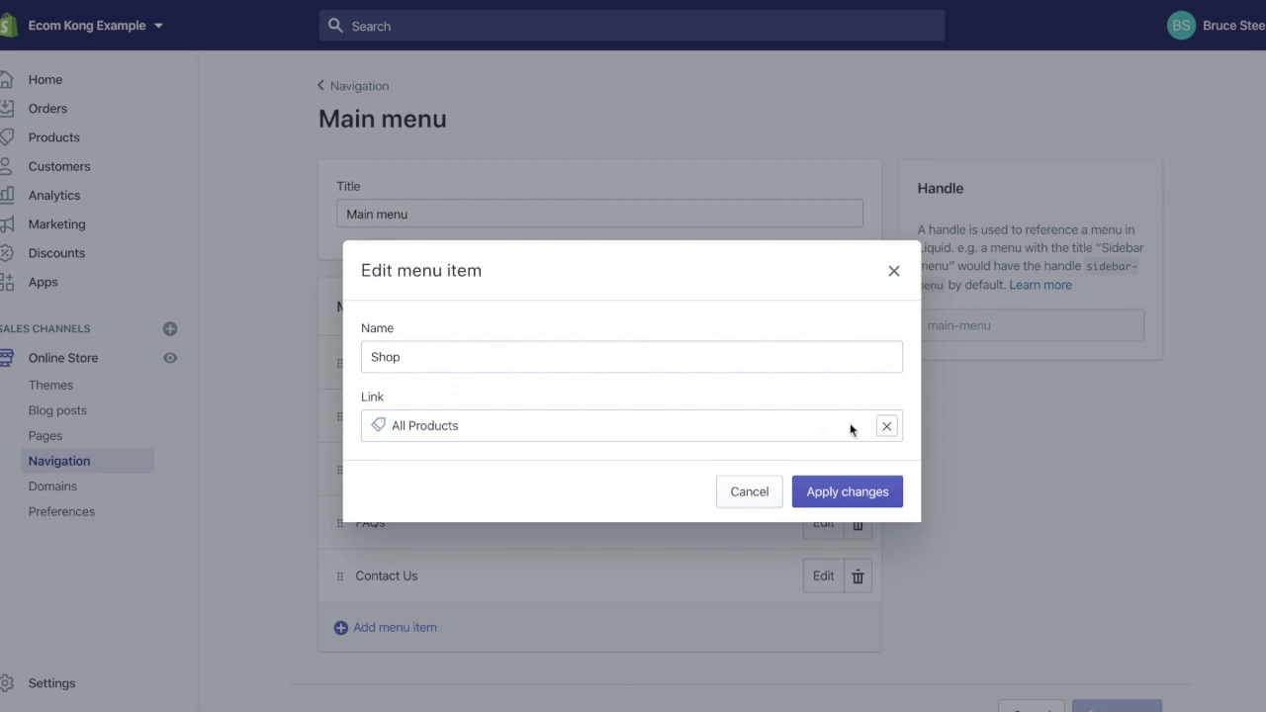
click(886, 425)
click(522, 539)
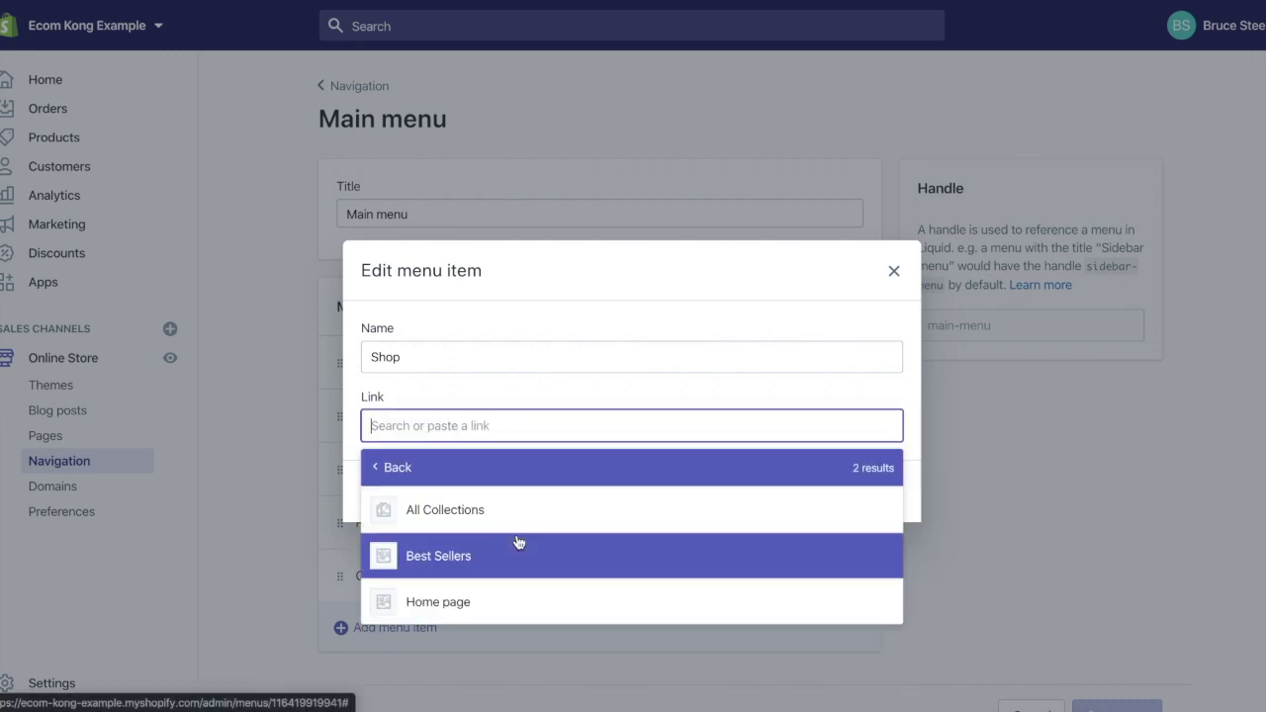
click(530, 557)
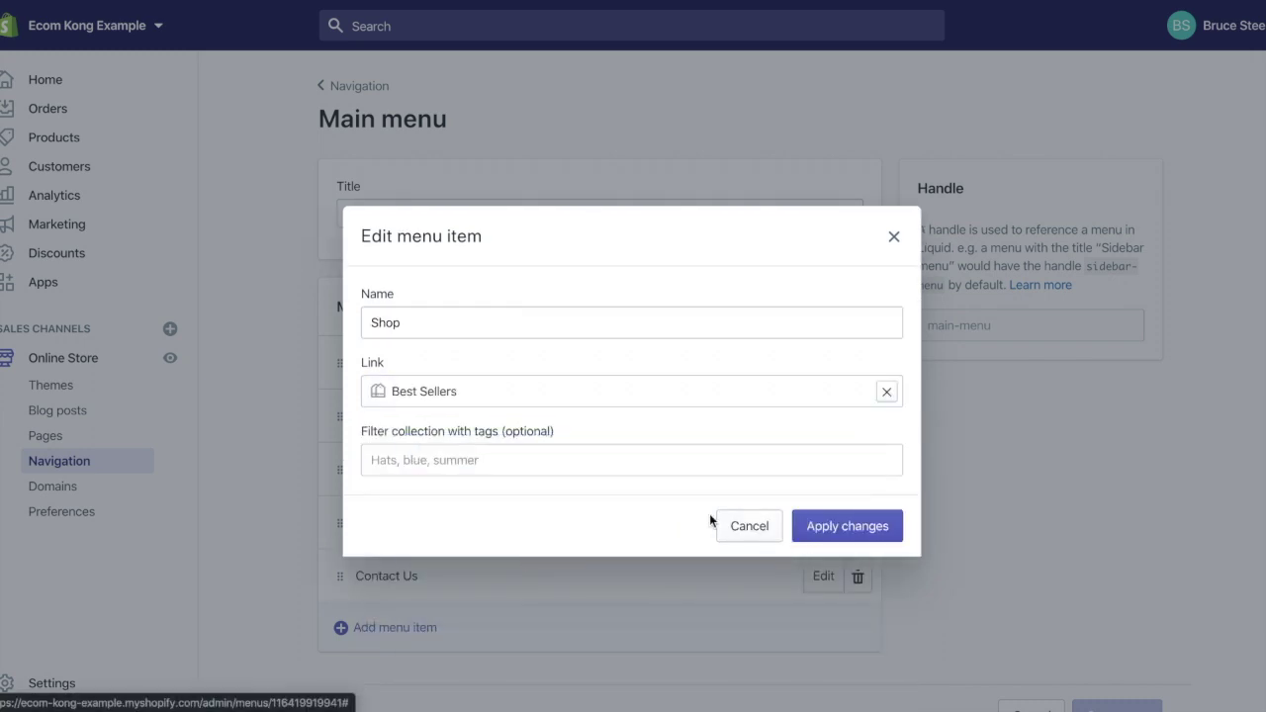
click(836, 527)
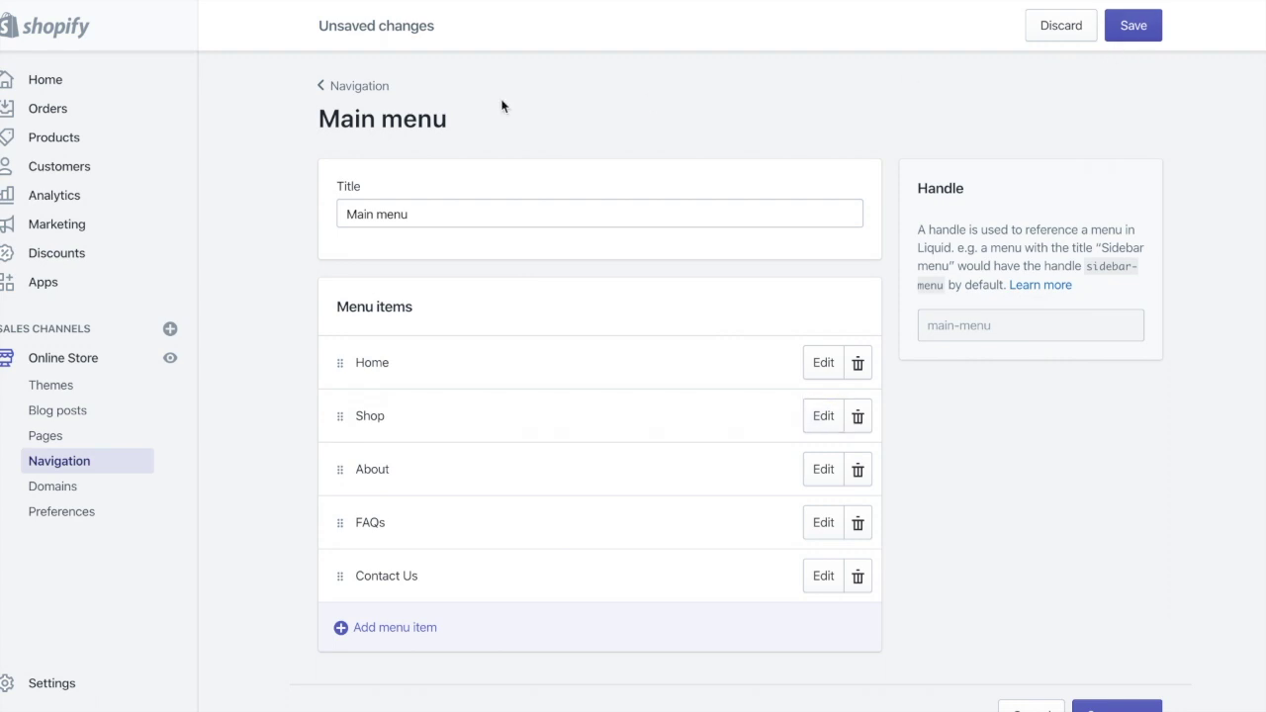
click(1132, 25)
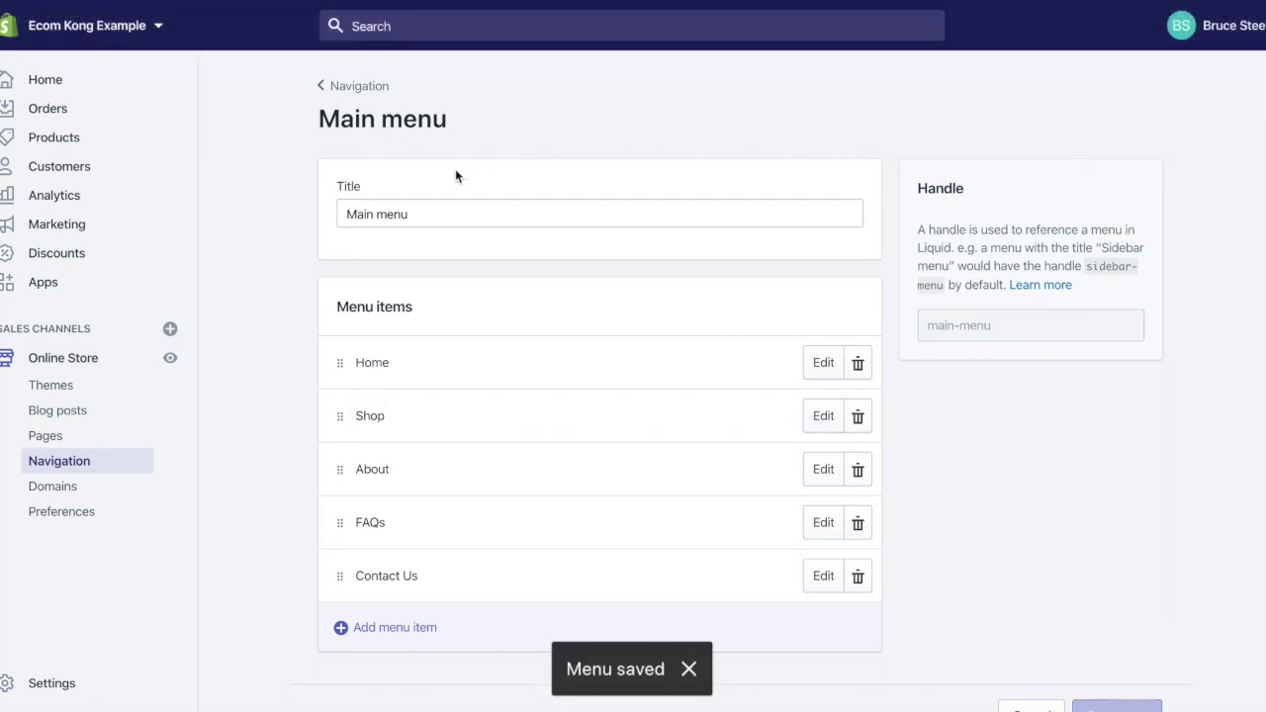
View the live online store and look over the products on its Shop page.
click(170, 358)
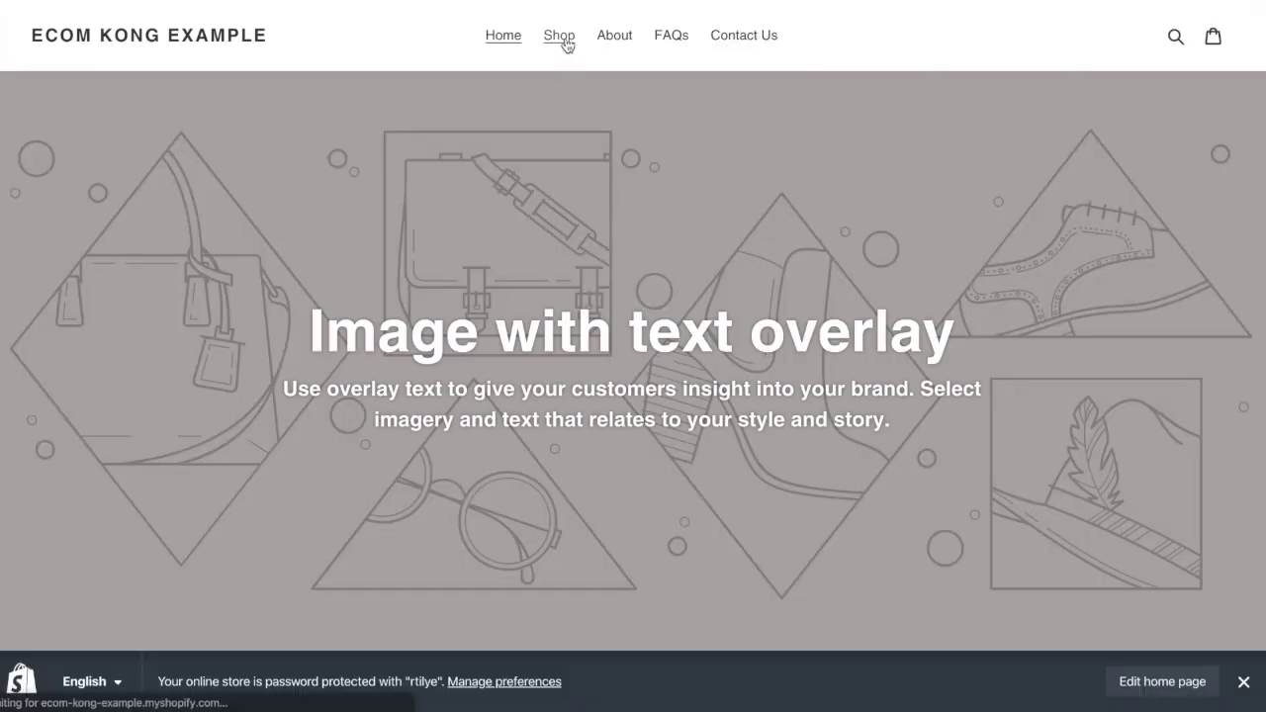
click(564, 39)
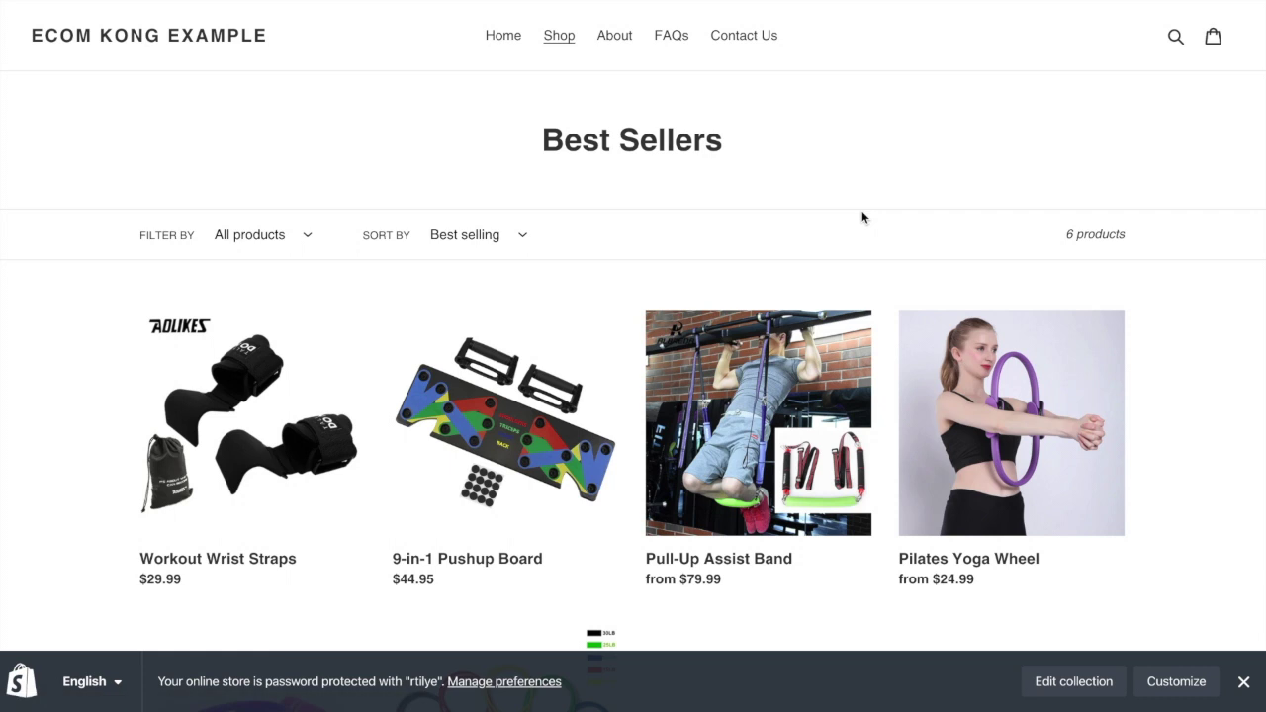
scroll(862, 217, down, 5)
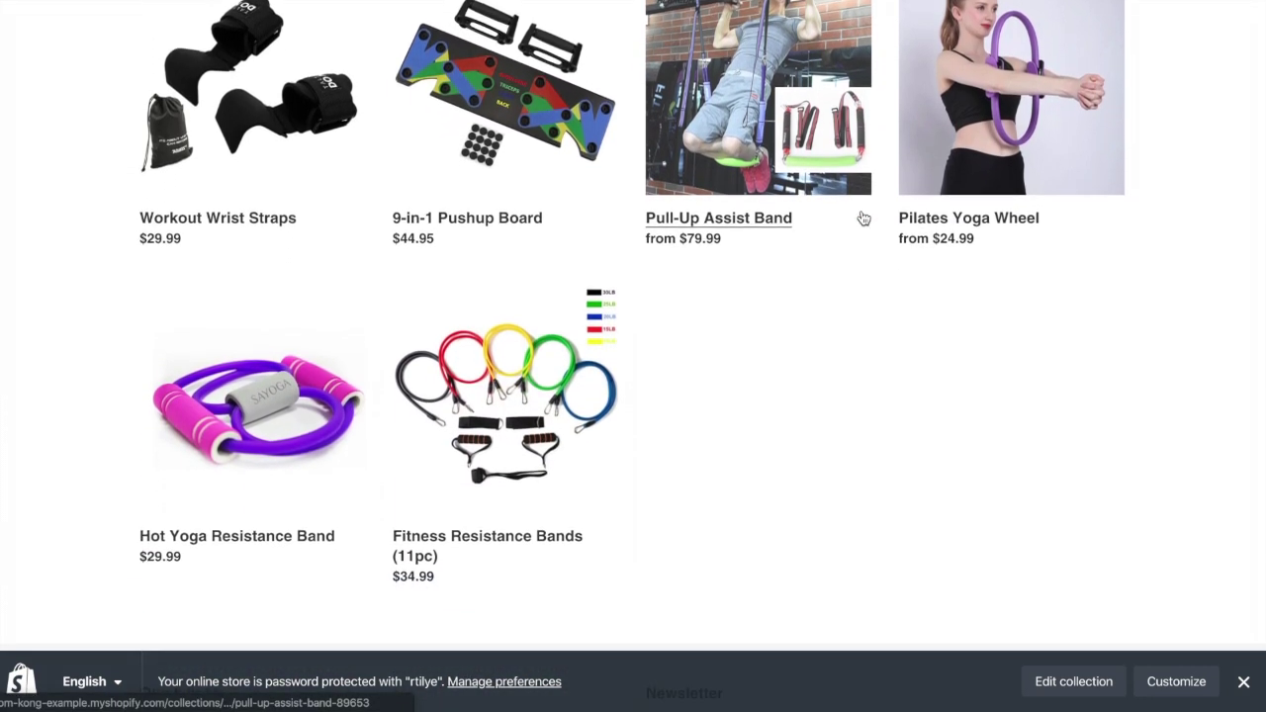
scroll(862, 216, down, 2)
scroll(865, 215, up, 7)
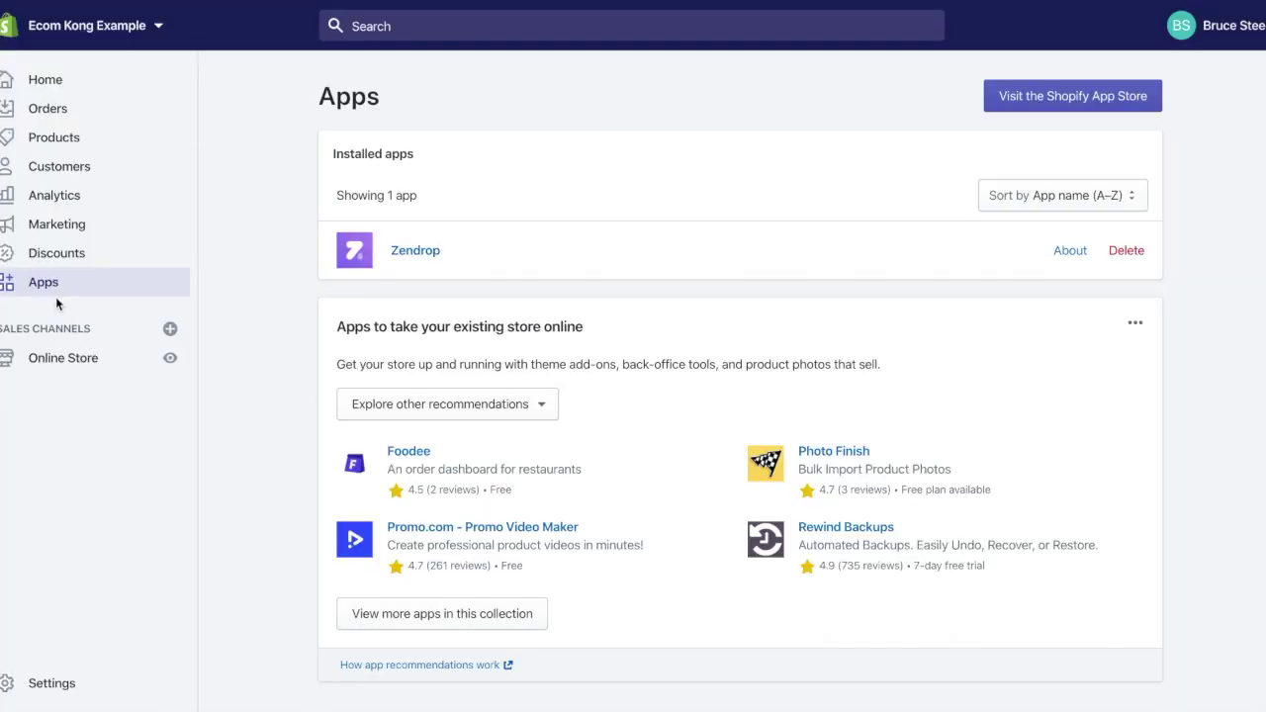
Go to the Shopify App Store and search for "loox" to find the Loox photo reviews app.
click(1029, 105)
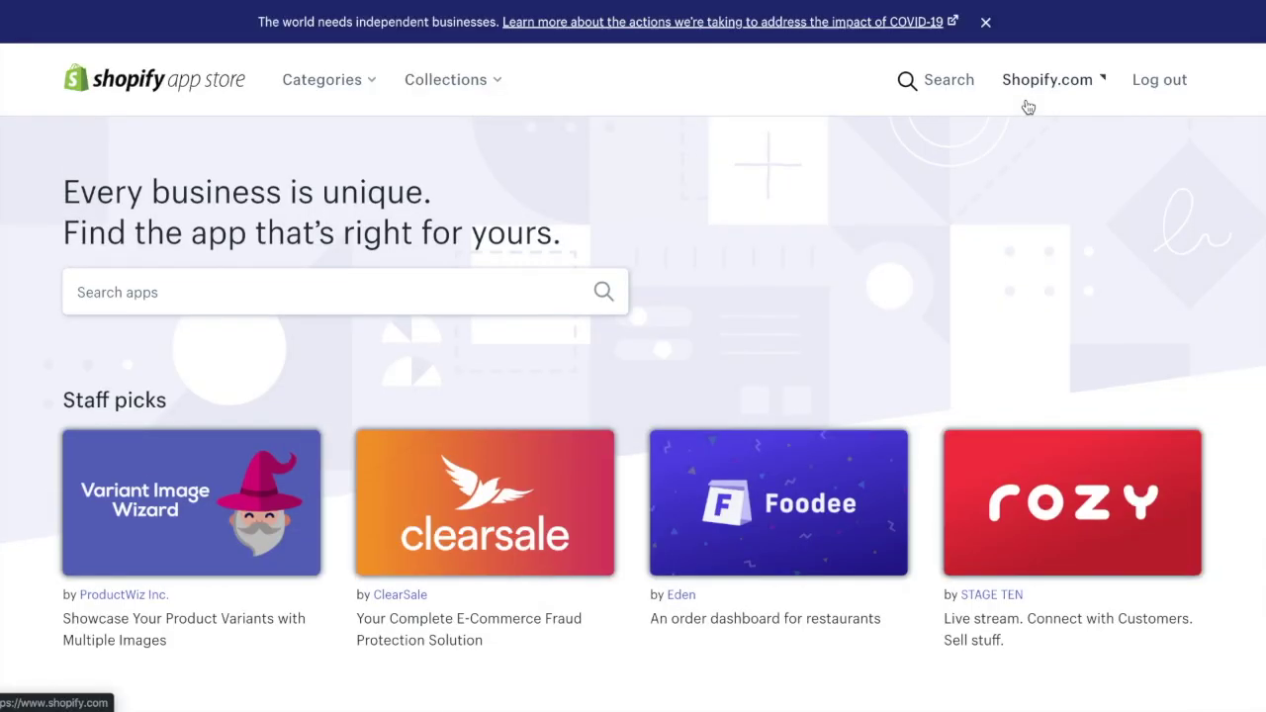
click(467, 292)
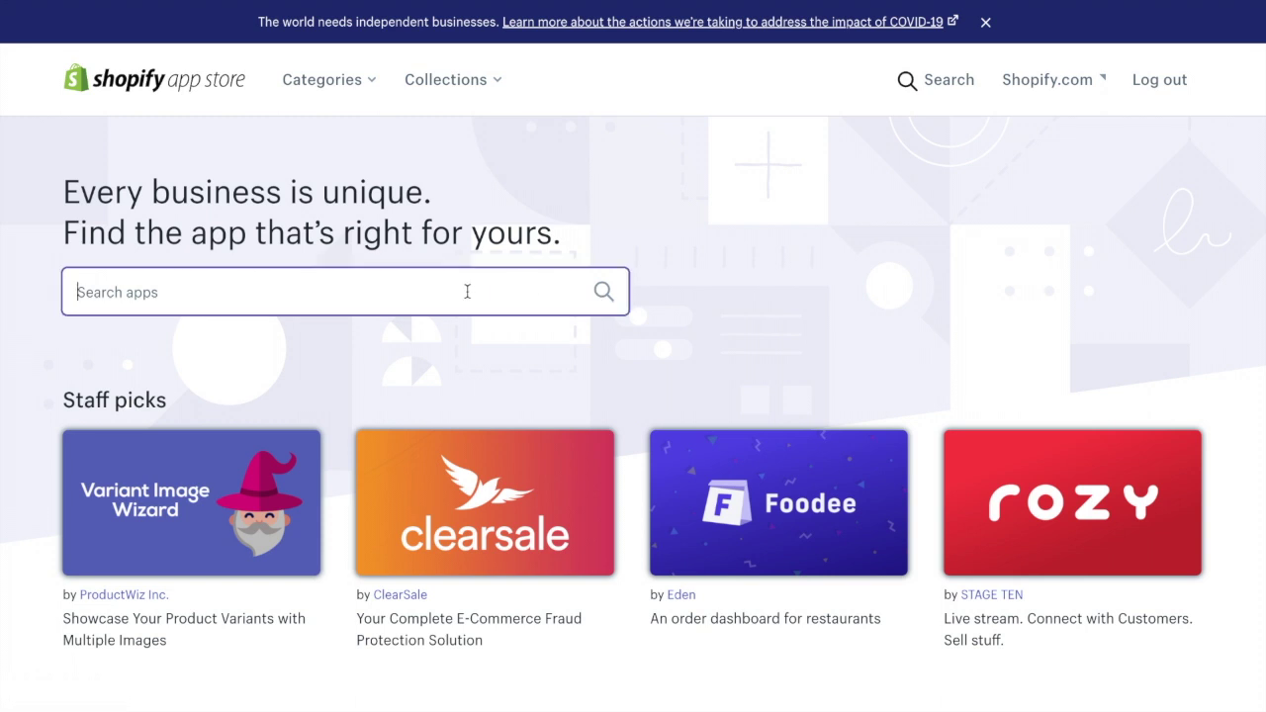
text(loox)
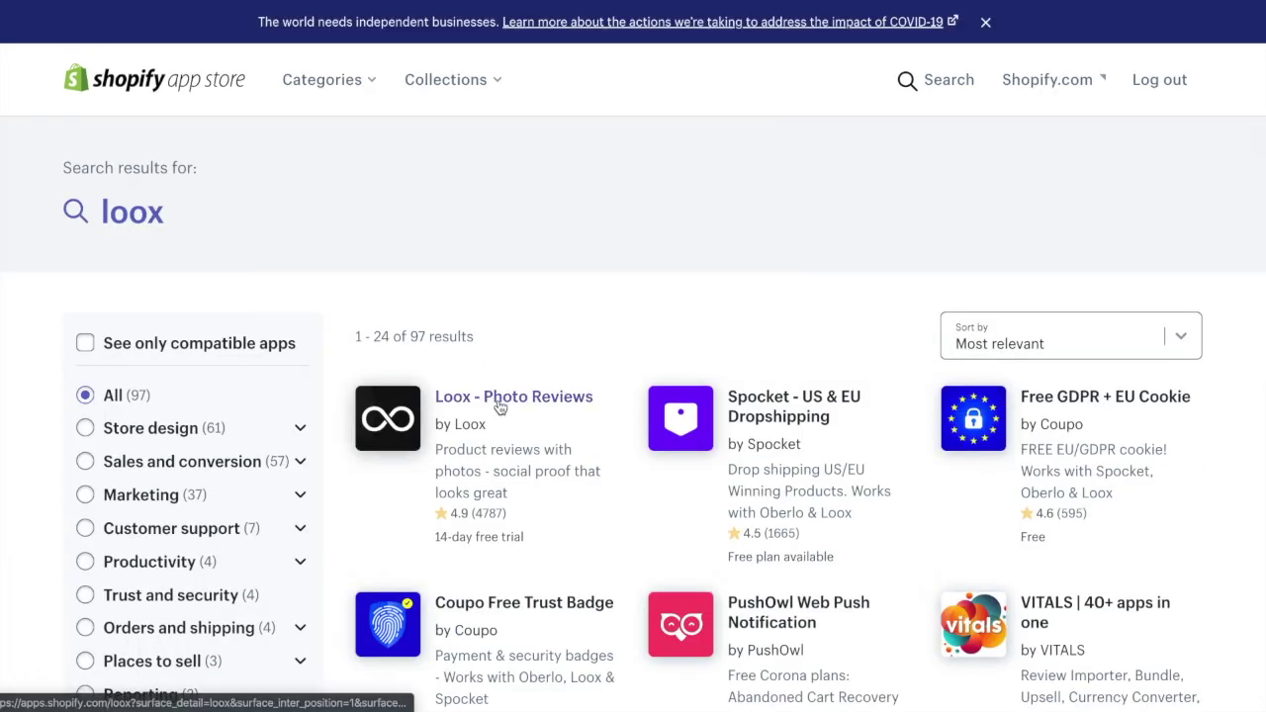
scroll(636, 311, down, 1)
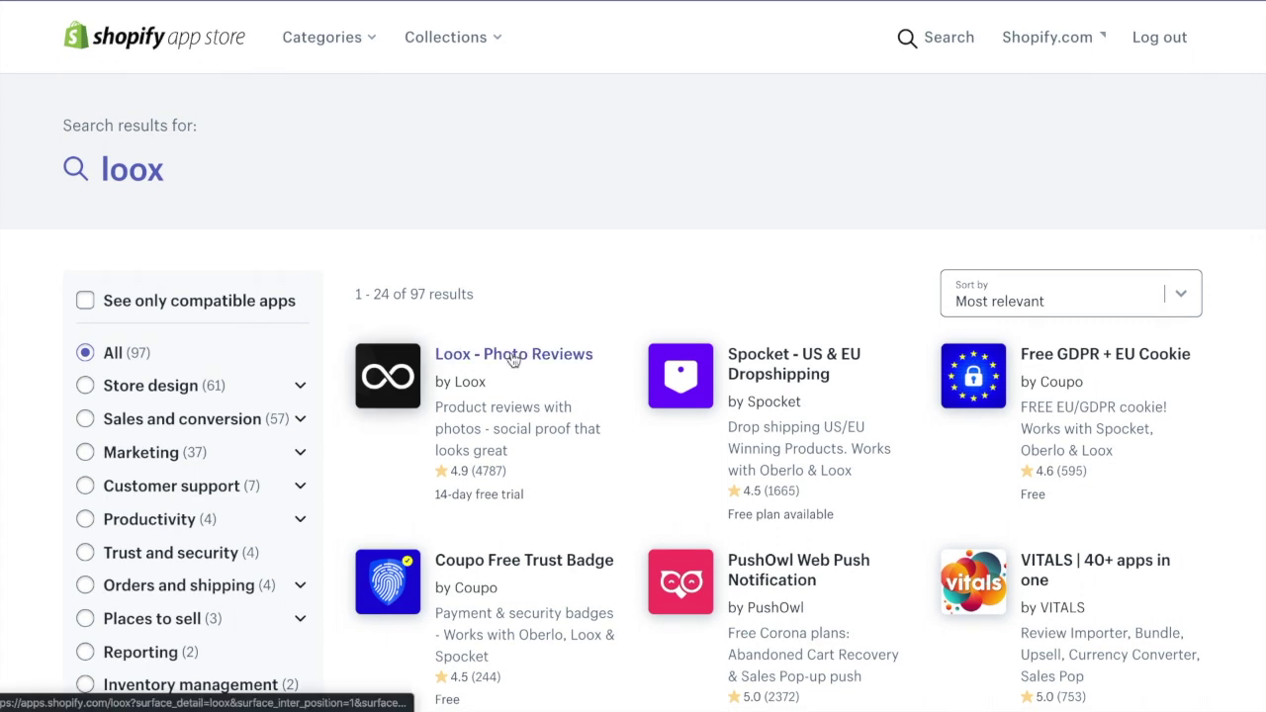
Search the app store for "currency converter" and look through the listed apps.
click(947, 39)
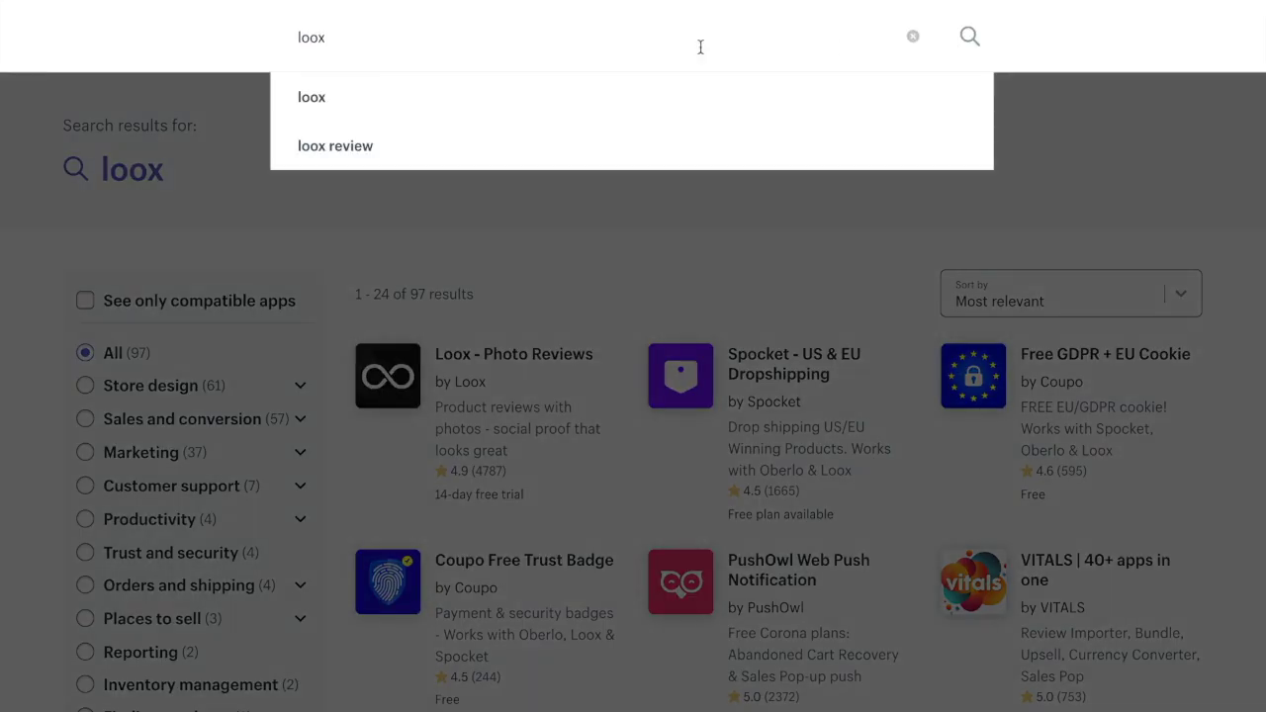
key(BackSpace)
key(BackSpace)
key(BackSpace)
key(BackSpace)
text(curer)
text(rency conv)
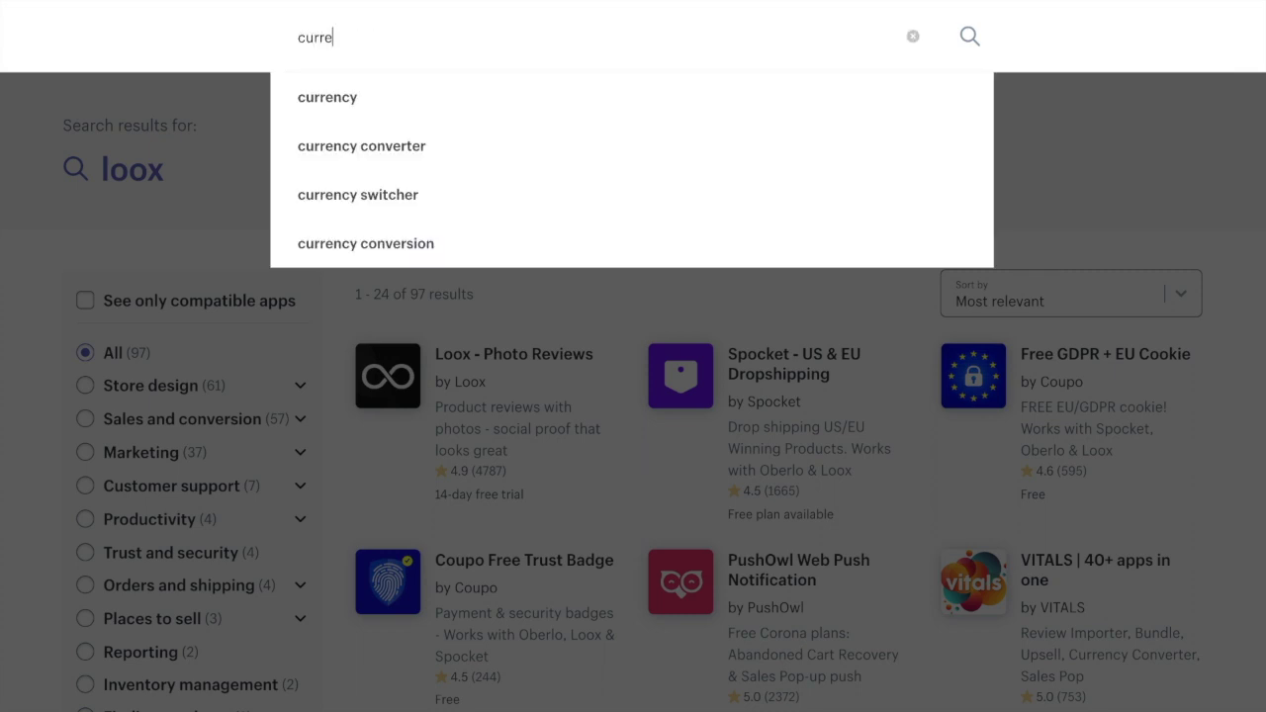
text(erter)
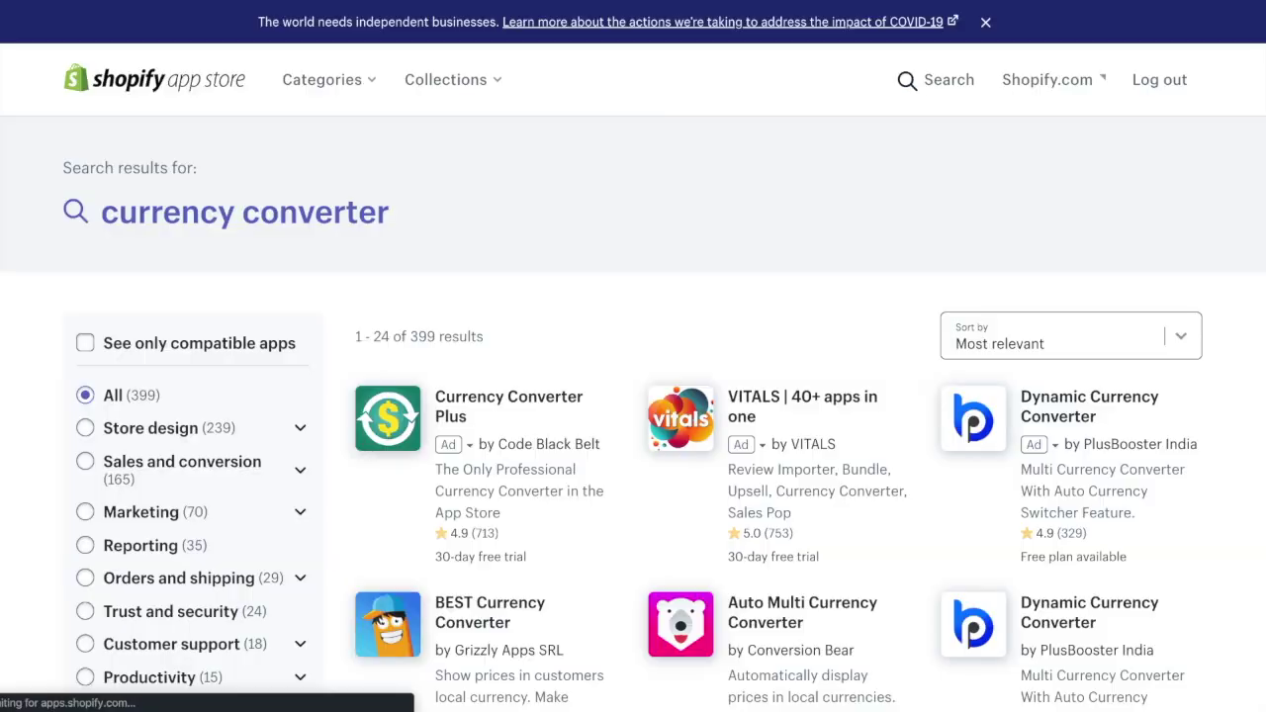
scroll(567, 203, down, 2)
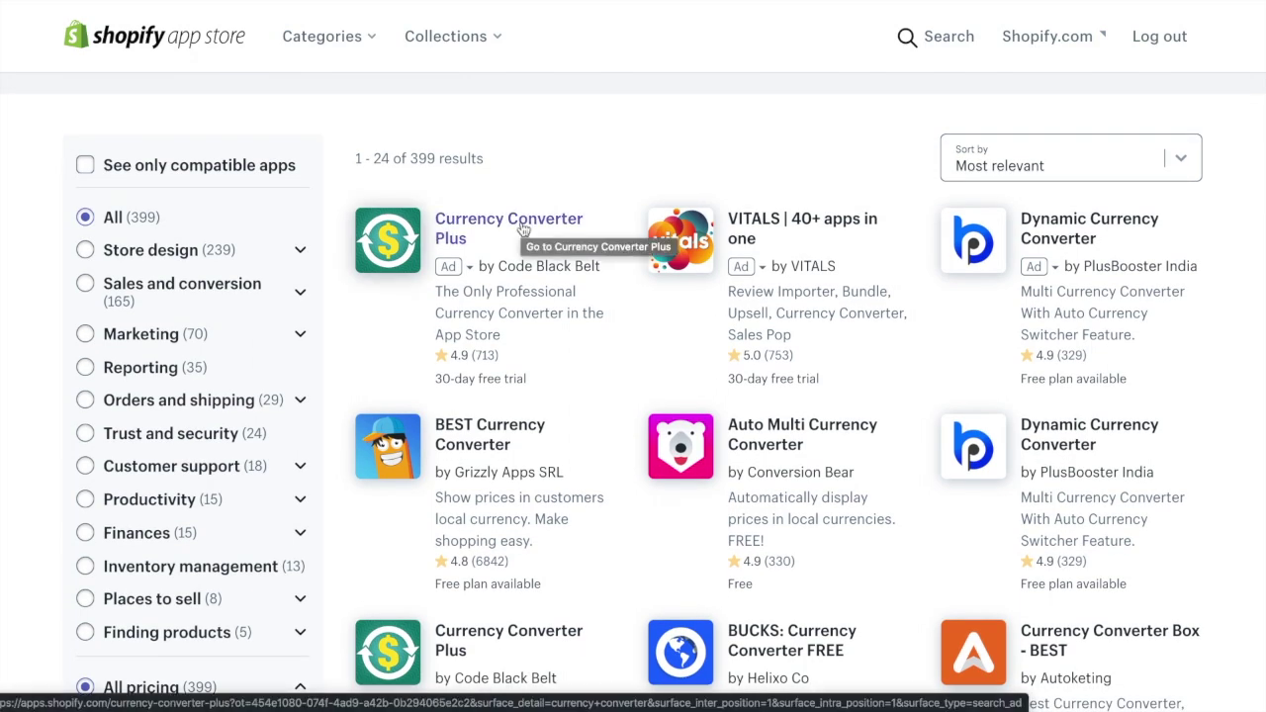
scroll(701, 119, up, 1)
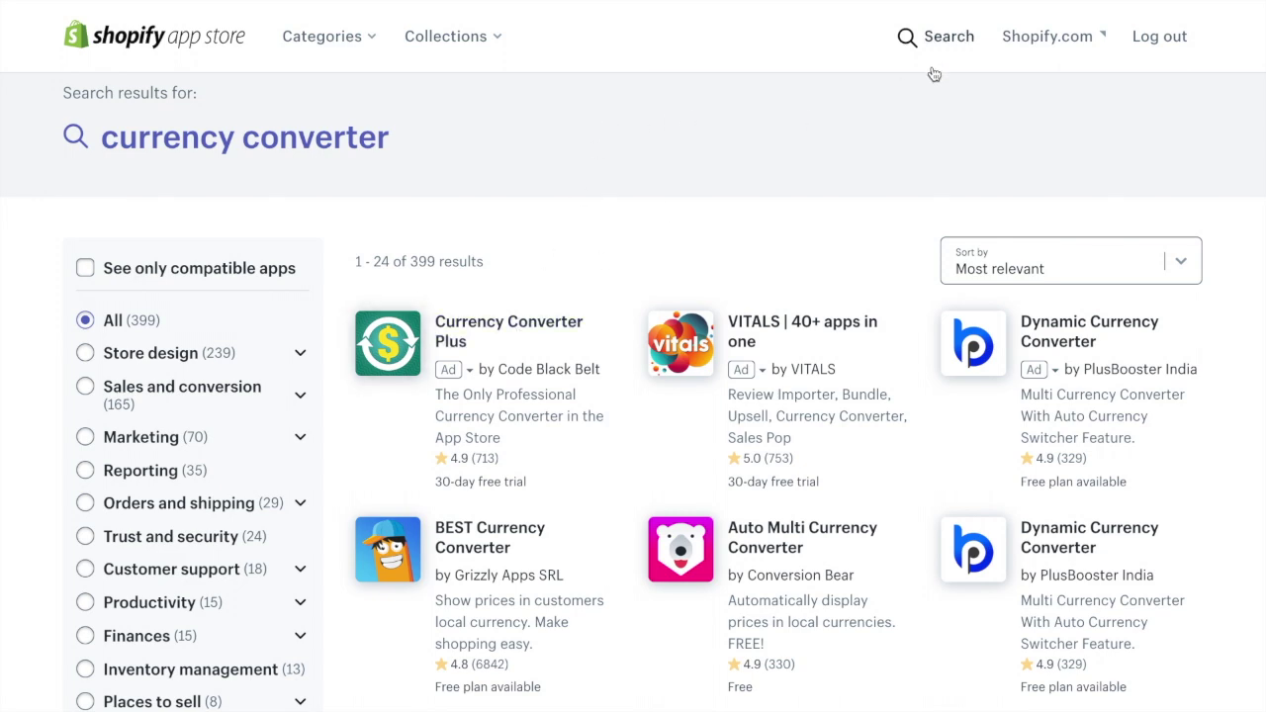
Search the app store for "abandoment protector" and look through the abandoned-cart apps.
click(935, 37)
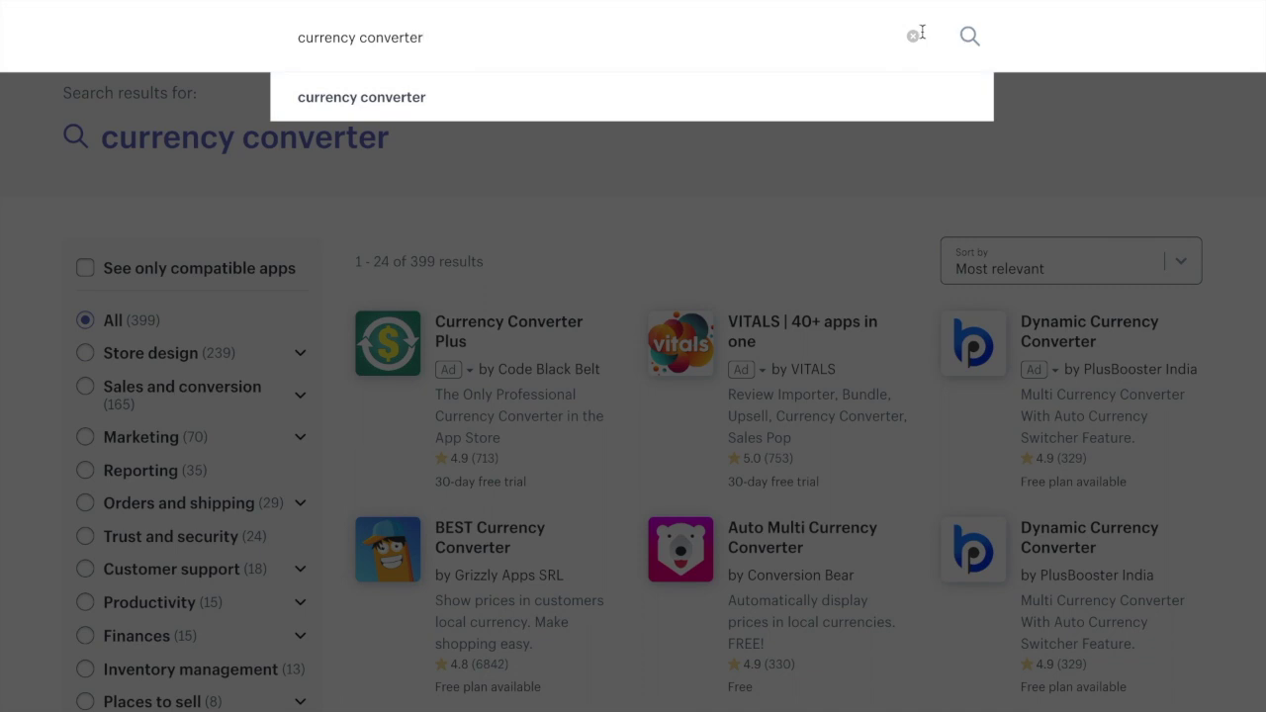
click(913, 36)
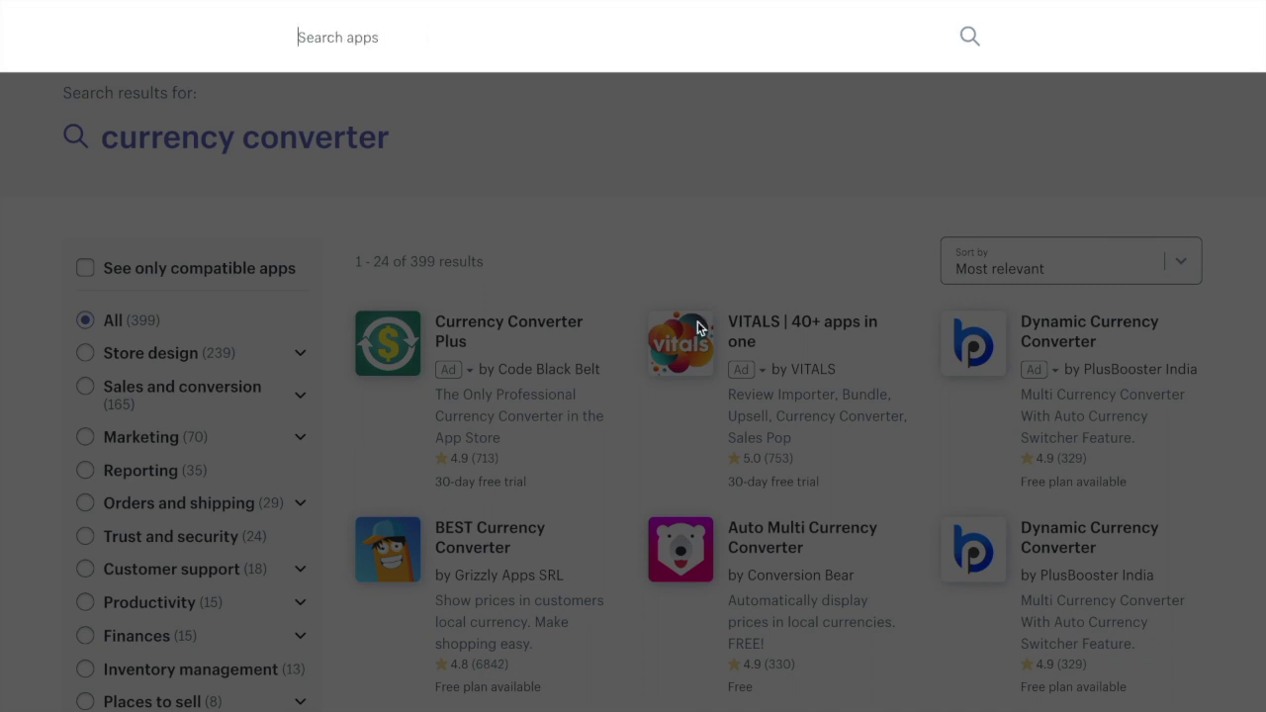
text(abandome)
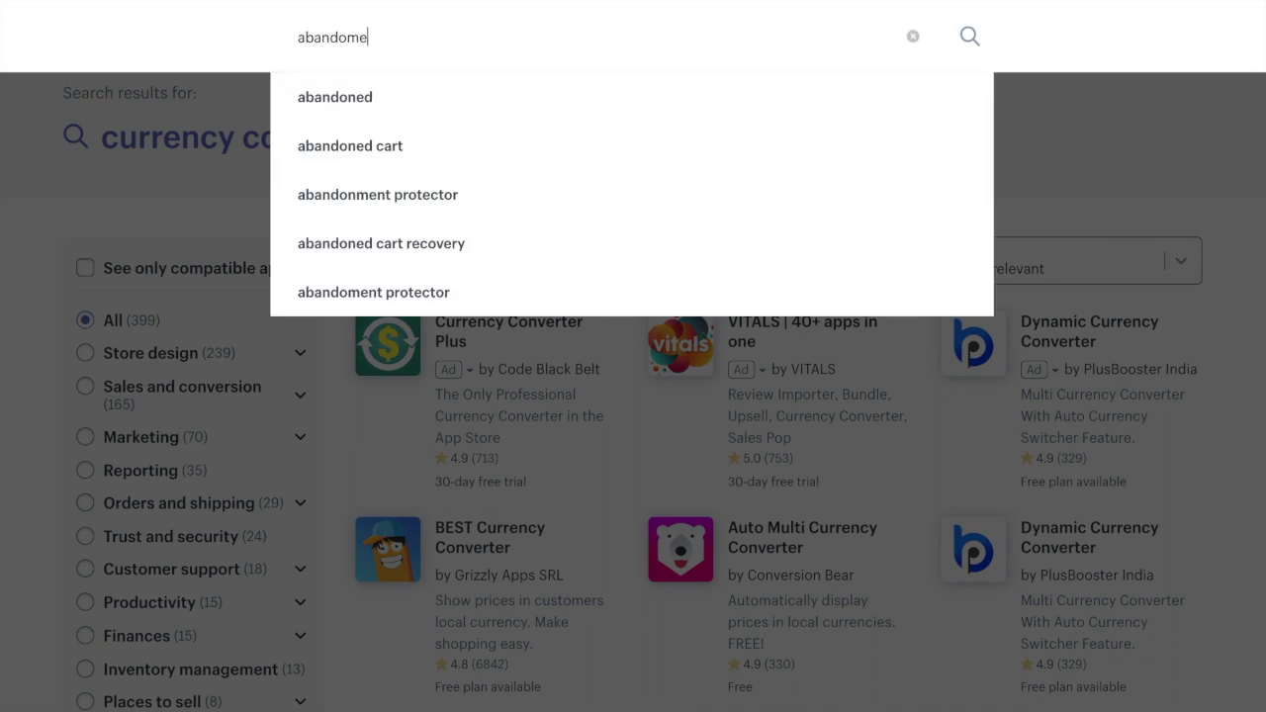
click(454, 111)
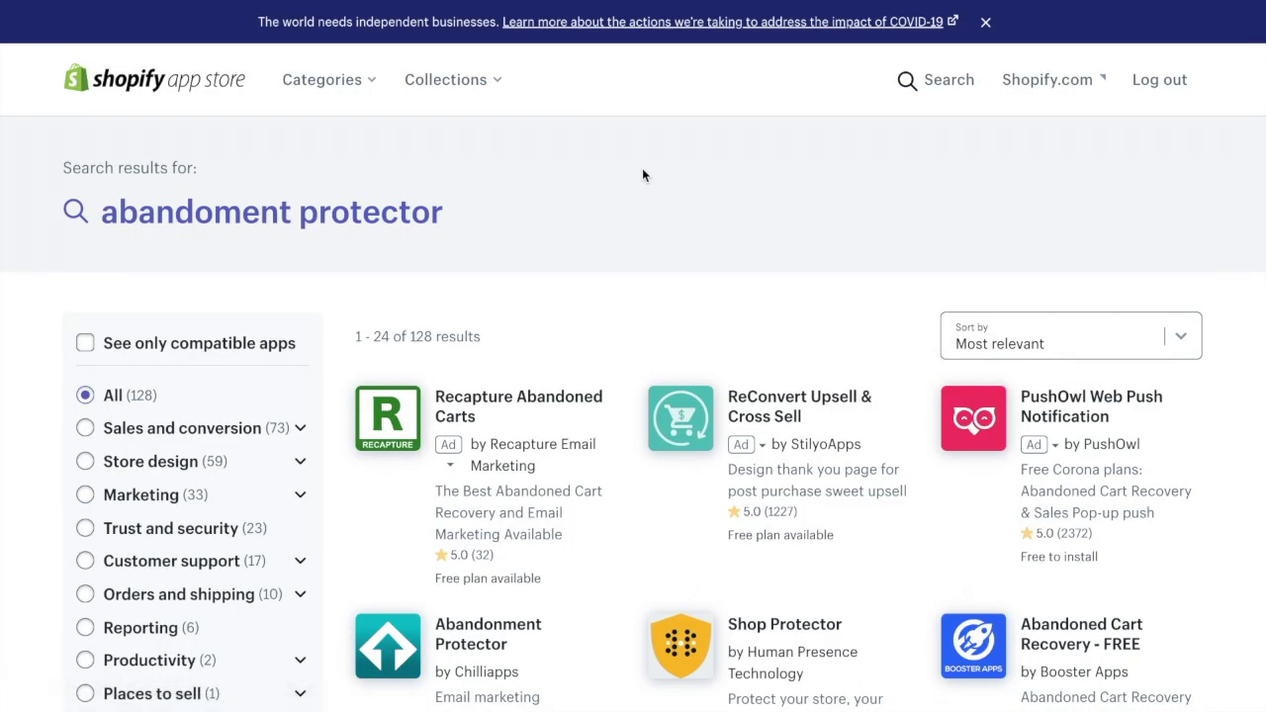
scroll(642, 175, down, 3)
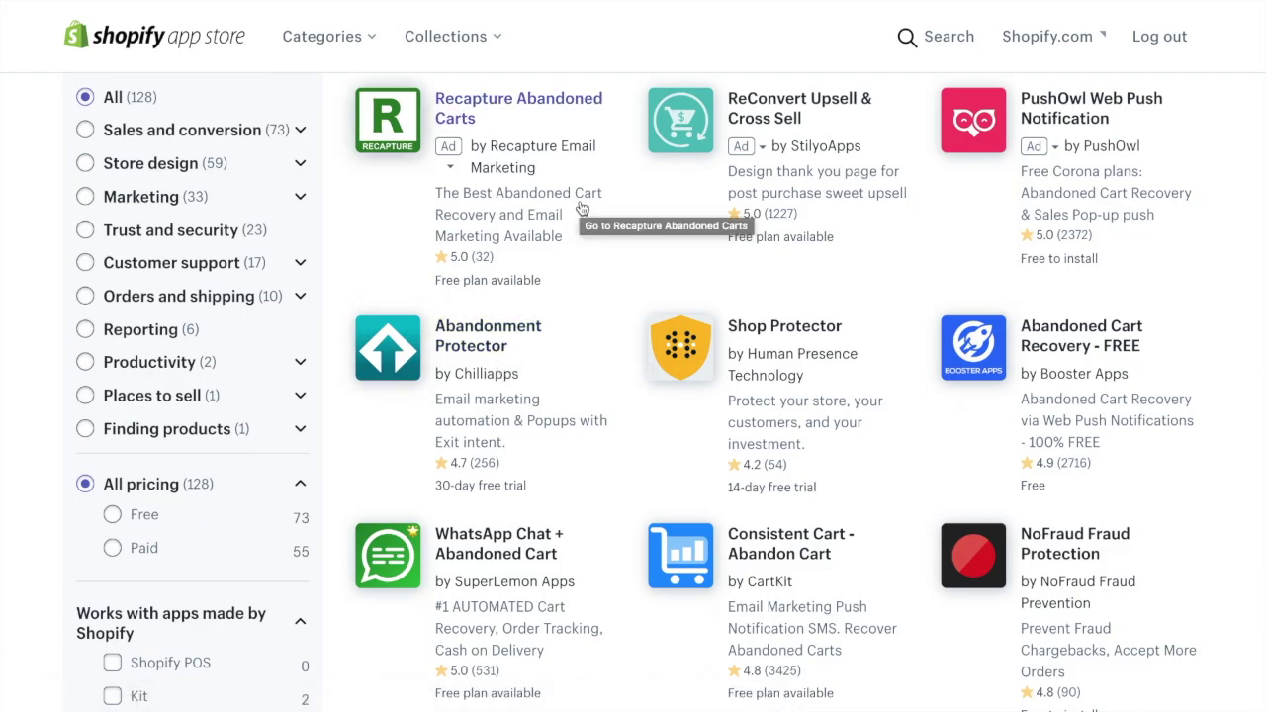
scroll(582, 207, up, 5)
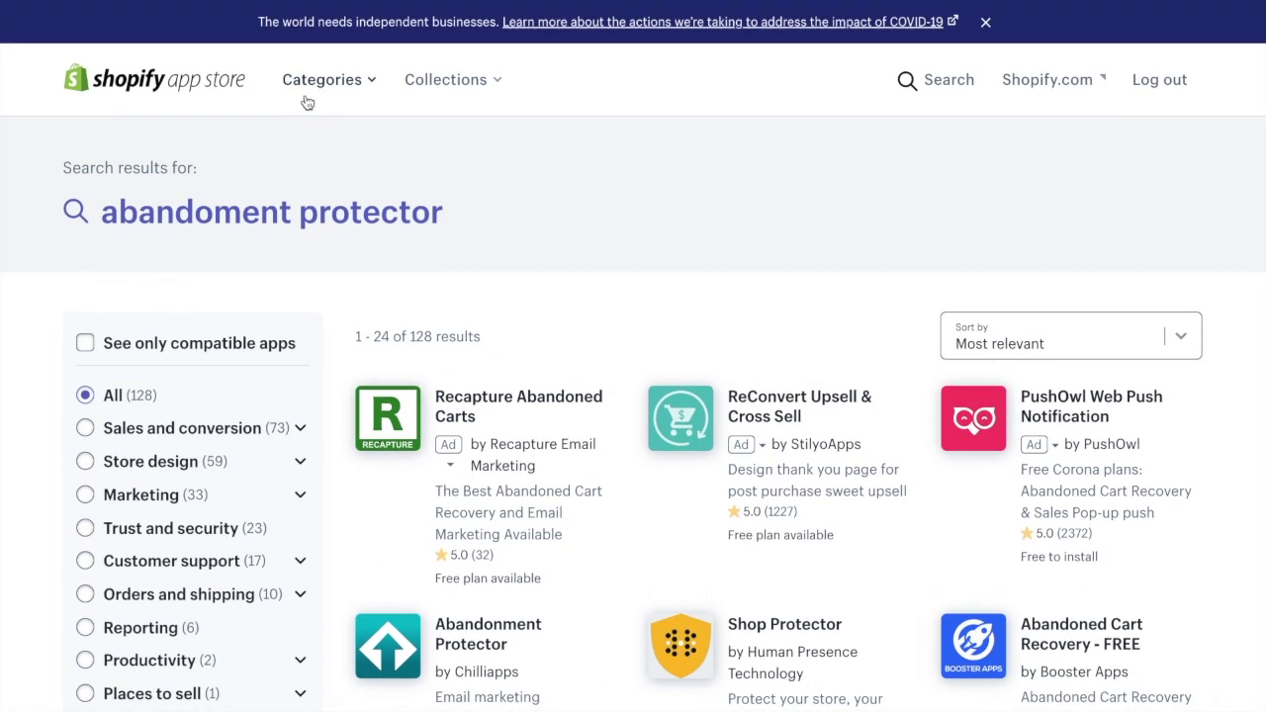
Search the app store for "upsellkit" and look through the listed upsell apps.
click(956, 94)
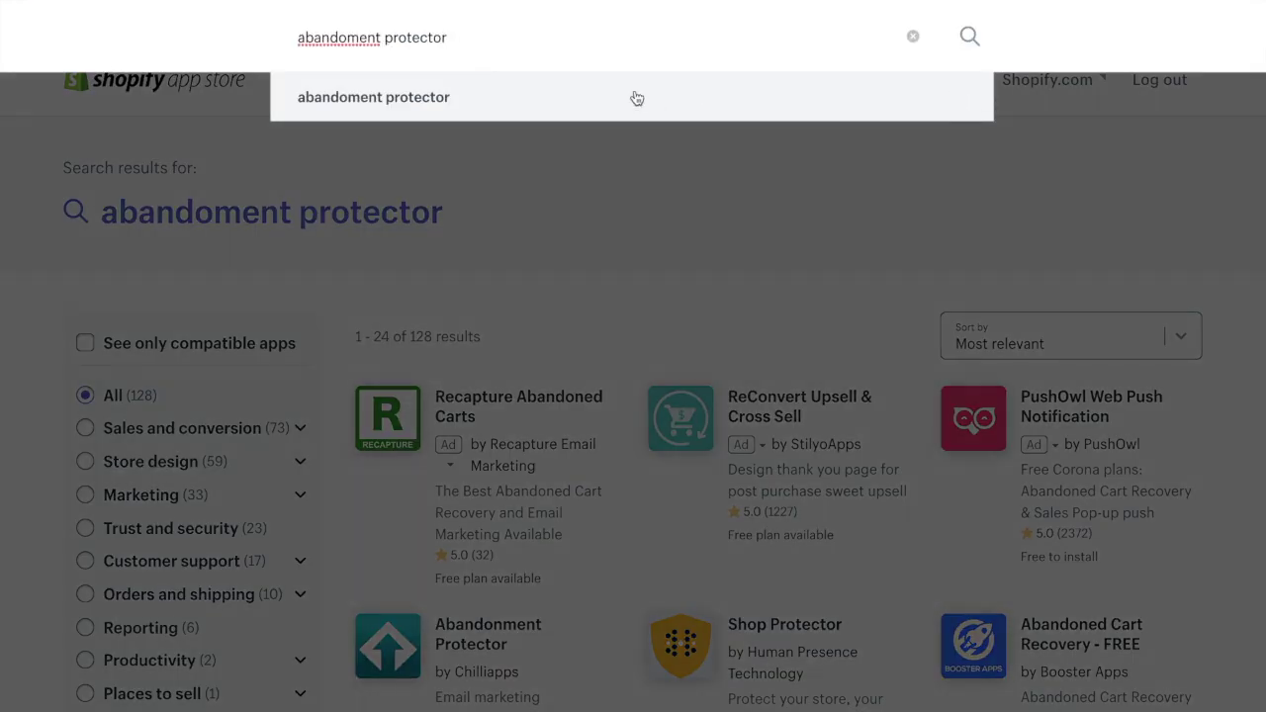
click(913, 37)
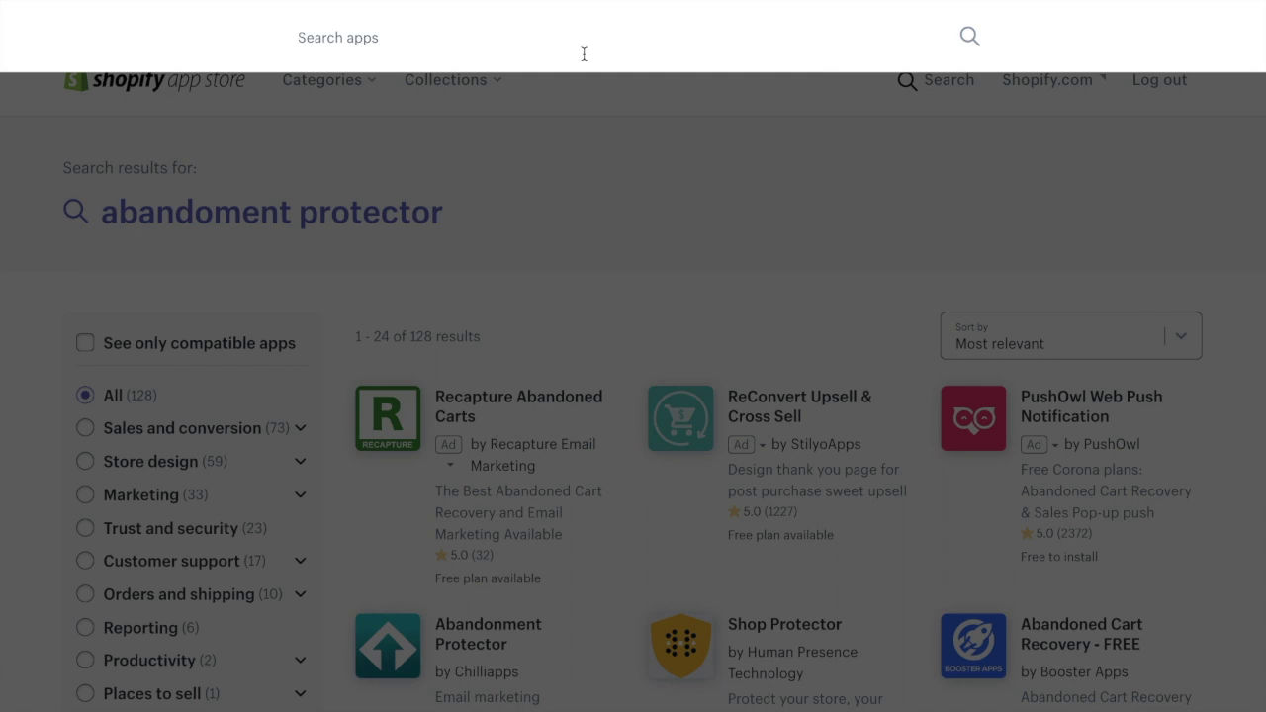
text(up)
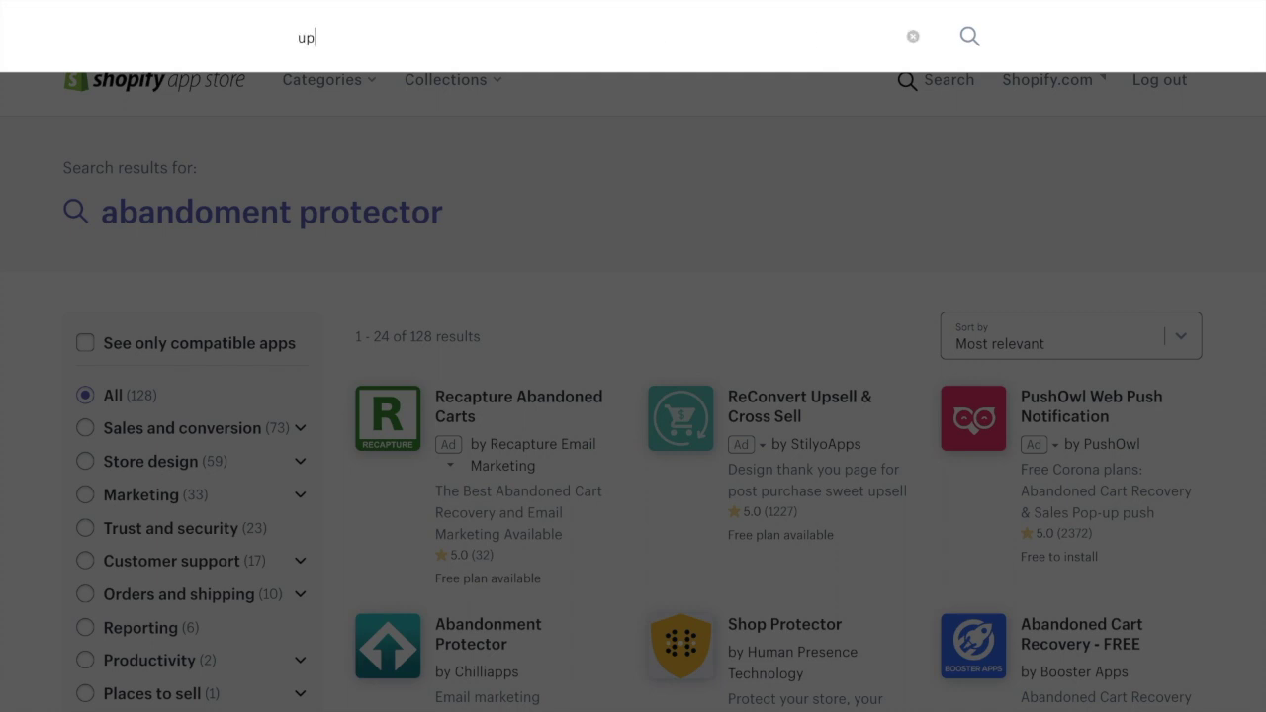
text(sellkit)
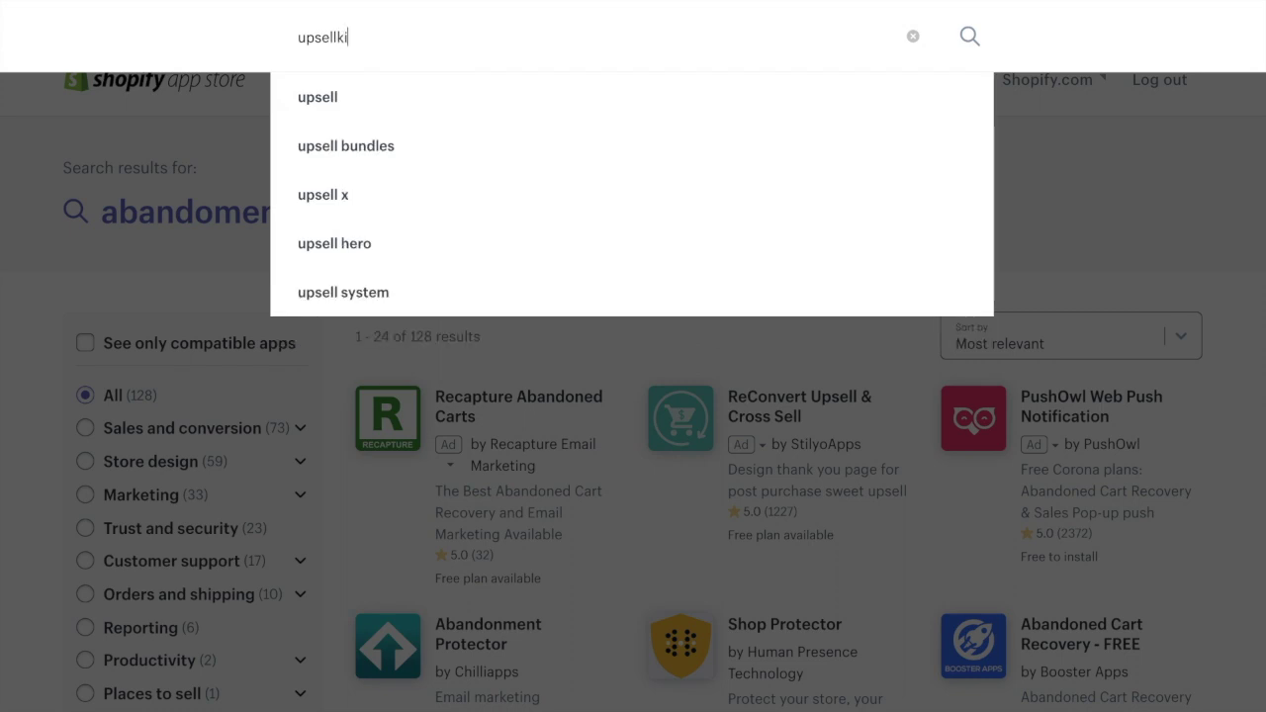
key(Return)
scroll(616, 281, down, 3)
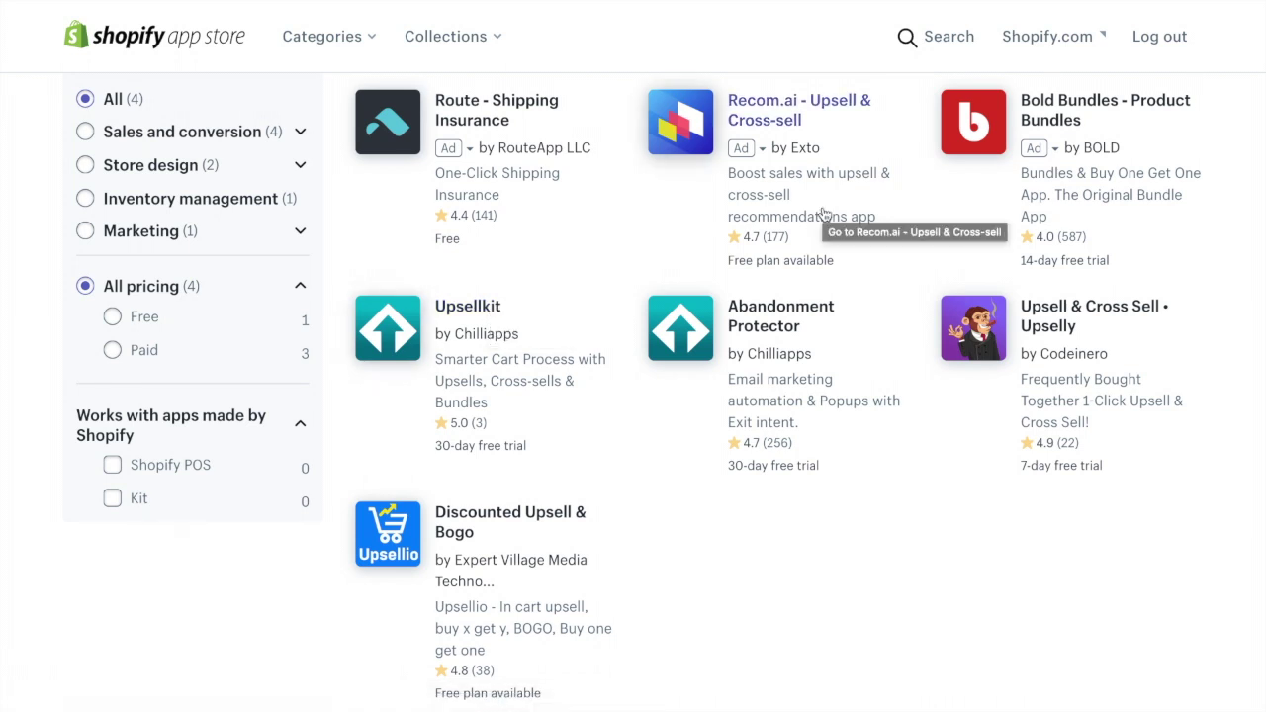
scroll(481, 226, up, 3)
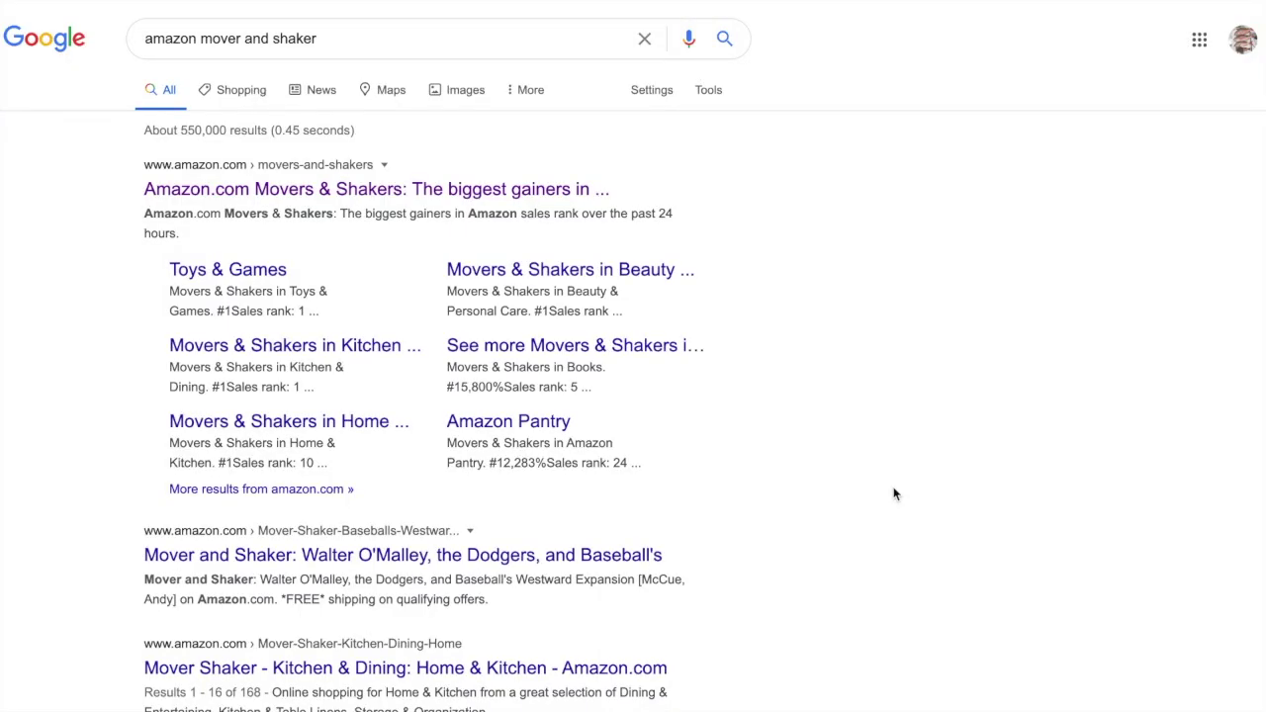
Open Amazon Movers & Shakers from the Google results and look through the Sports & Outdoors products.
click(421, 196)
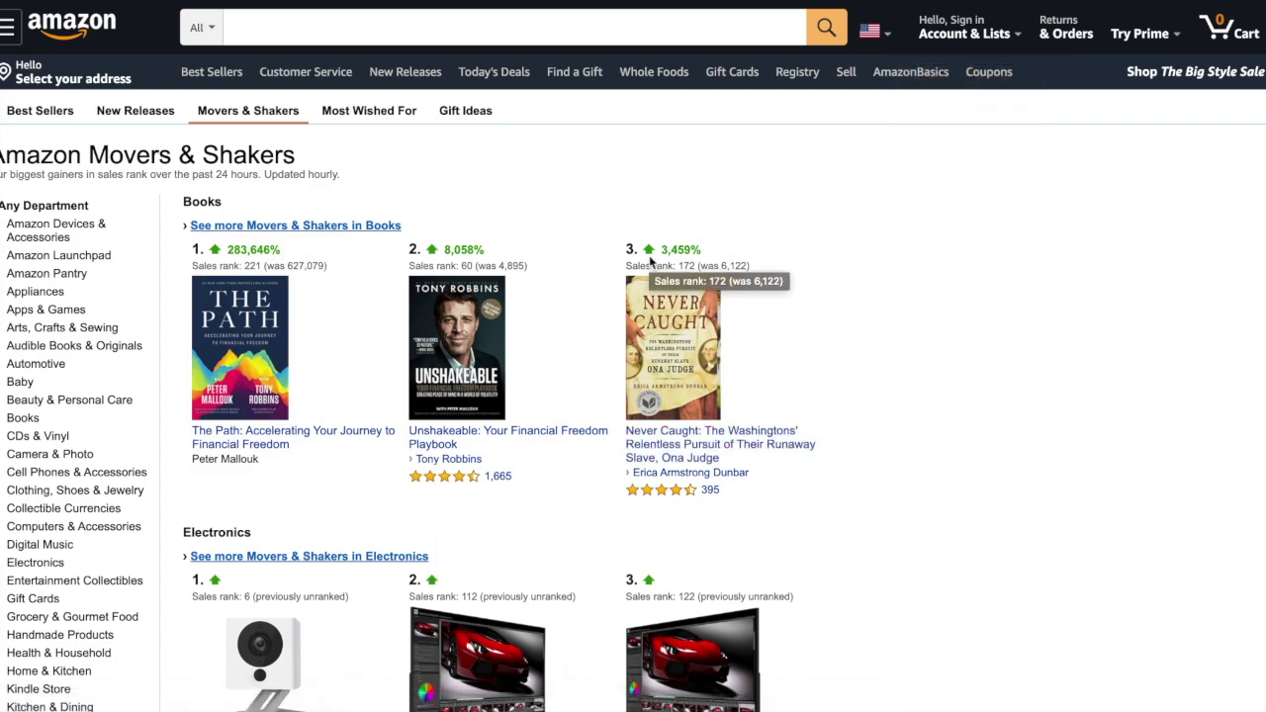
scroll(67, 399, down, 1)
scroll(68, 400, down, 3)
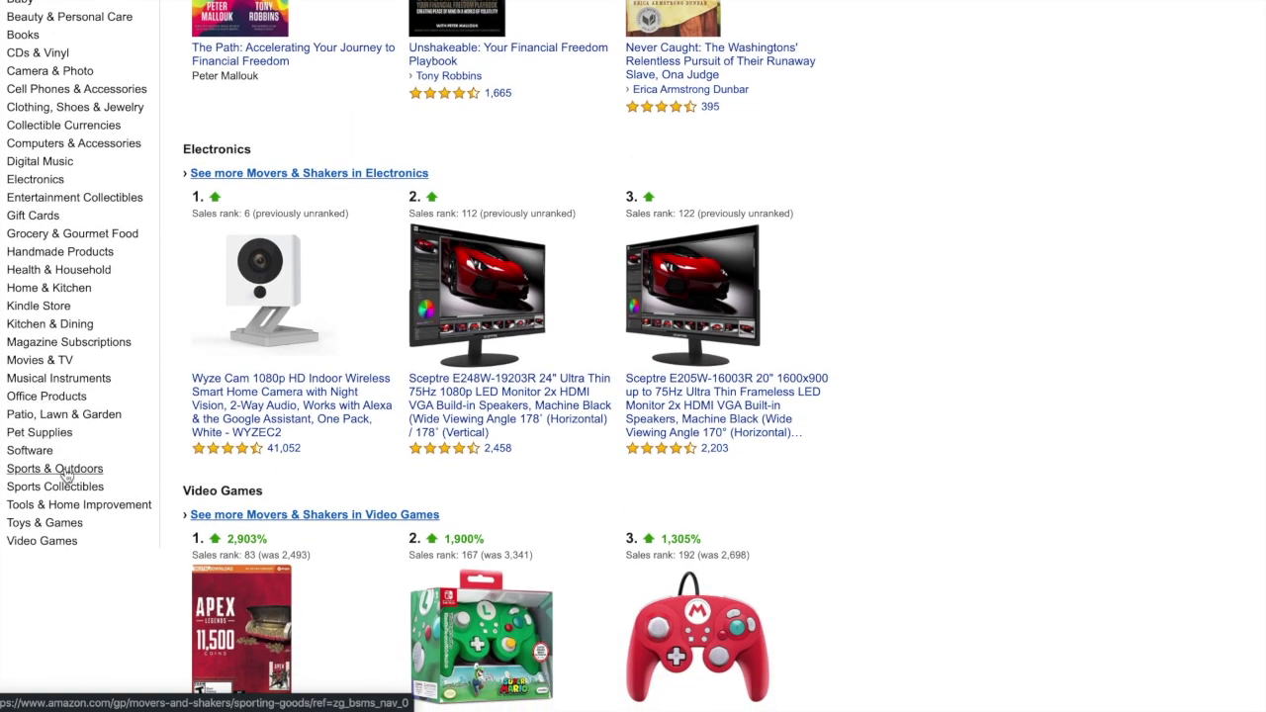
click(59, 469)
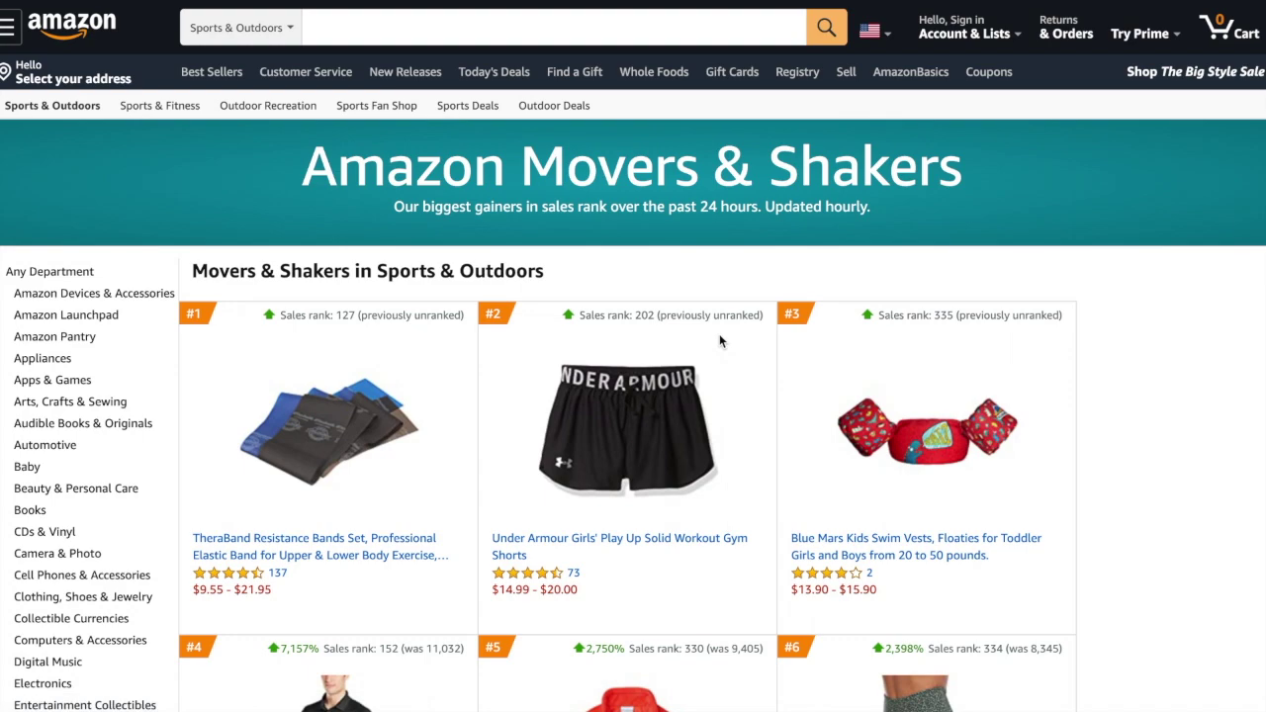
scroll(1079, 307, down, 5)
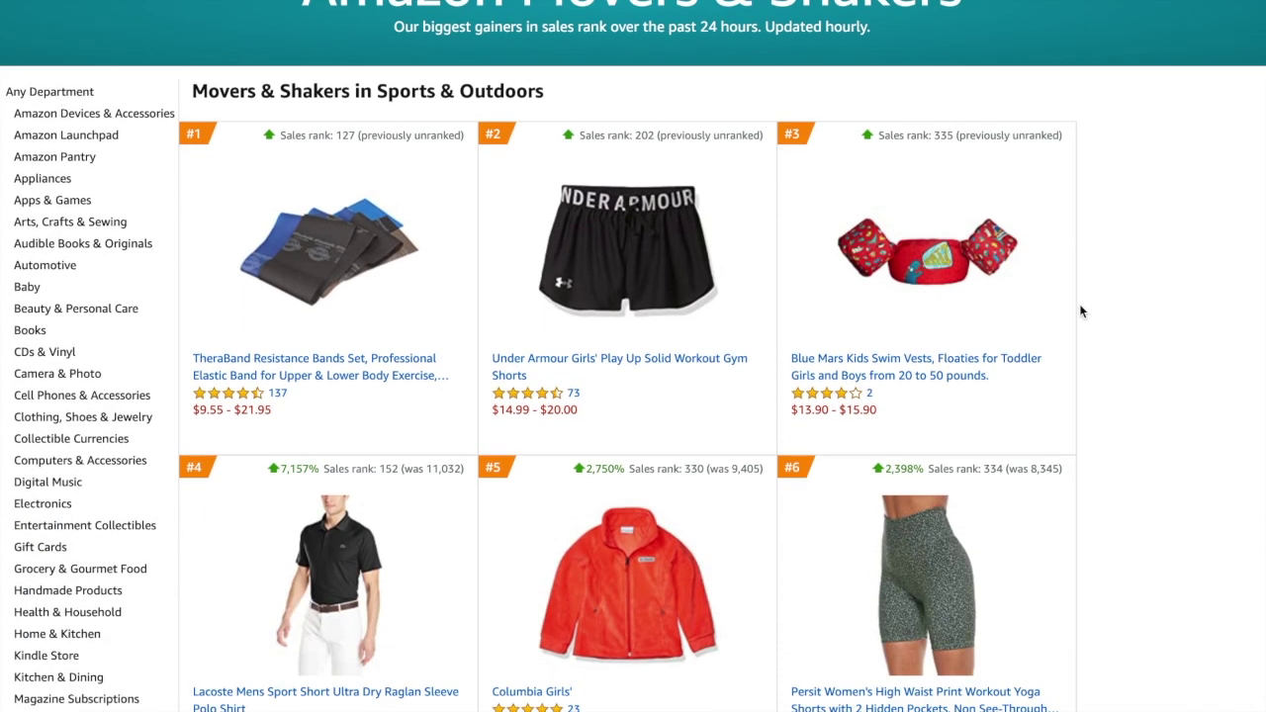
scroll(1080, 311, down, 7)
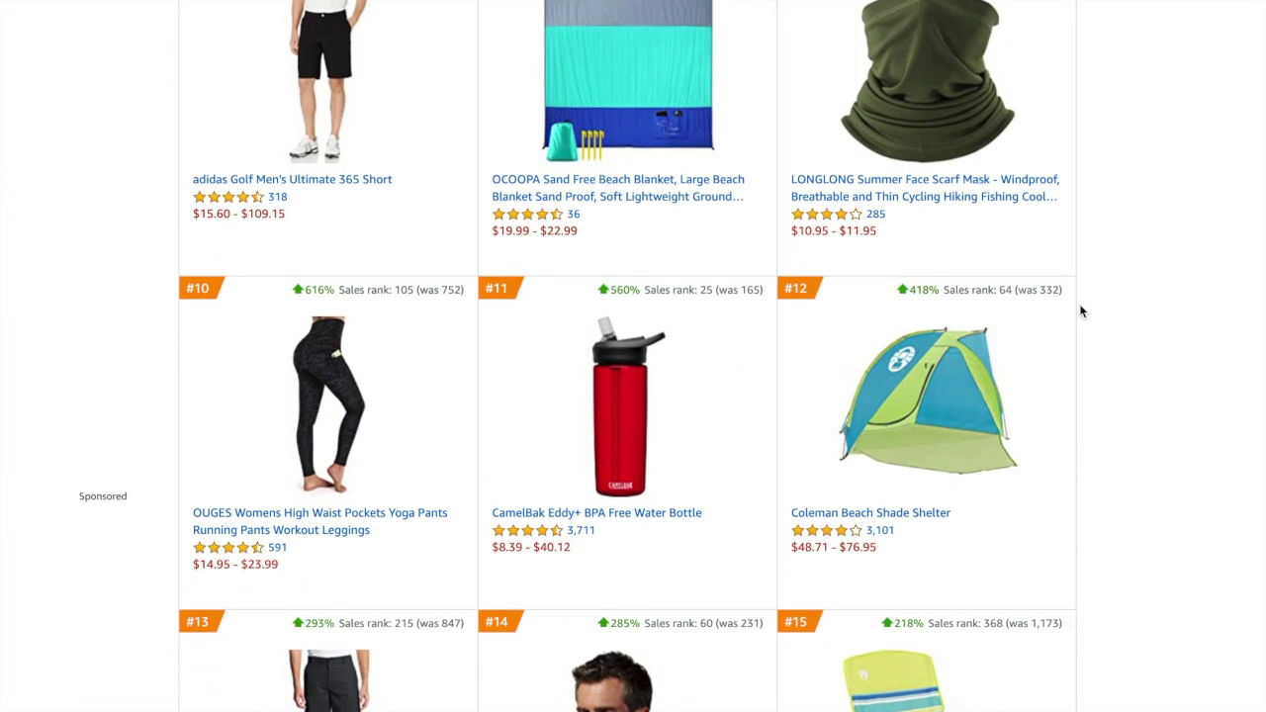
scroll(1082, 312, up, 7)
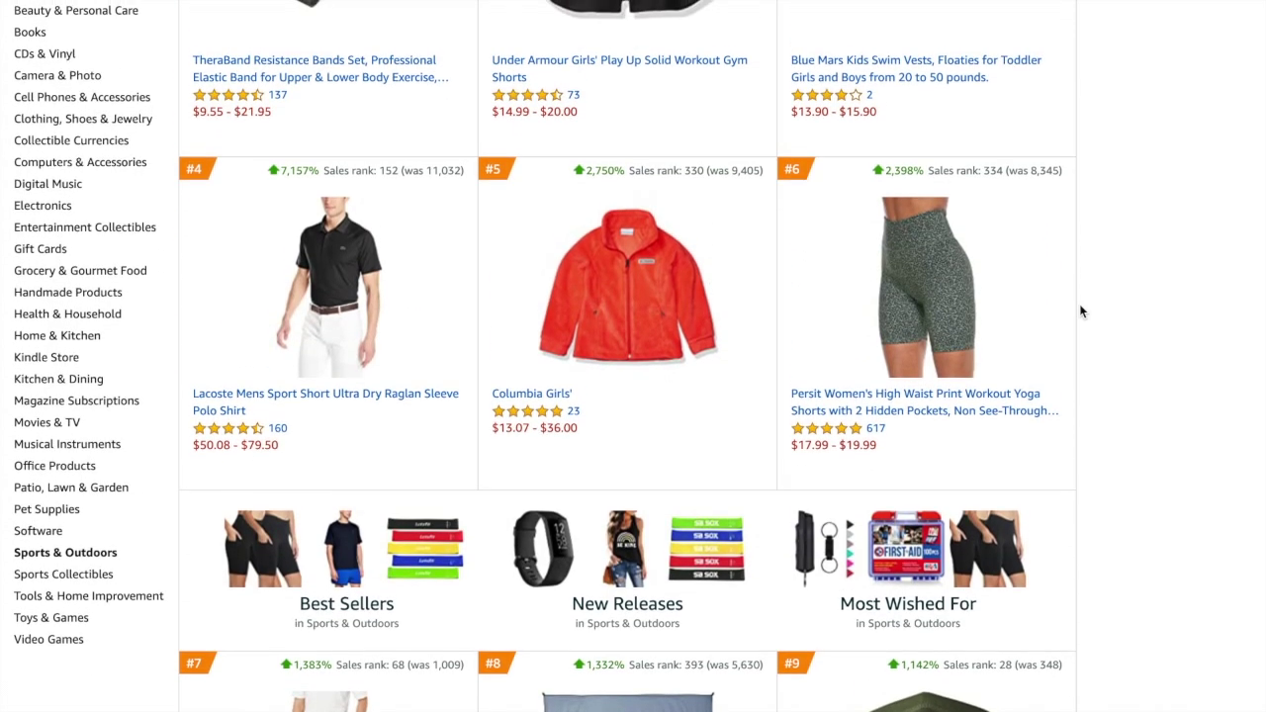
scroll(1081, 312, up, 3)
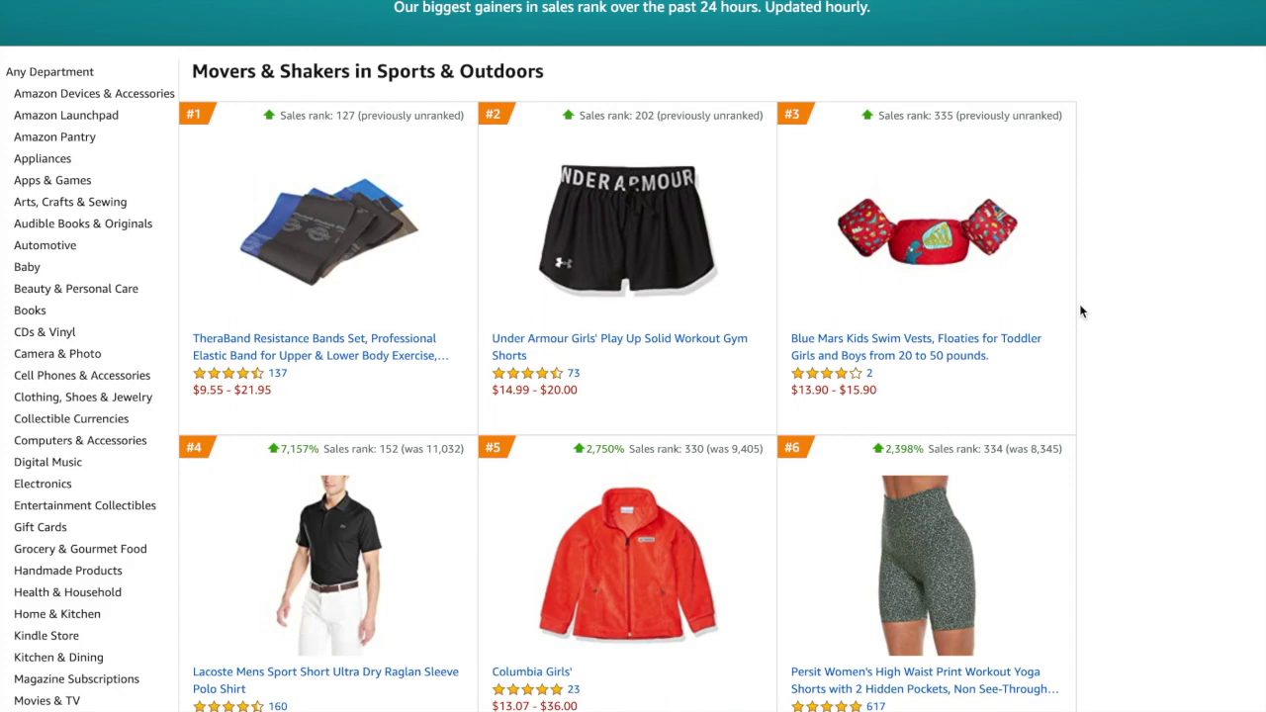
scroll(1081, 311, up, 2)
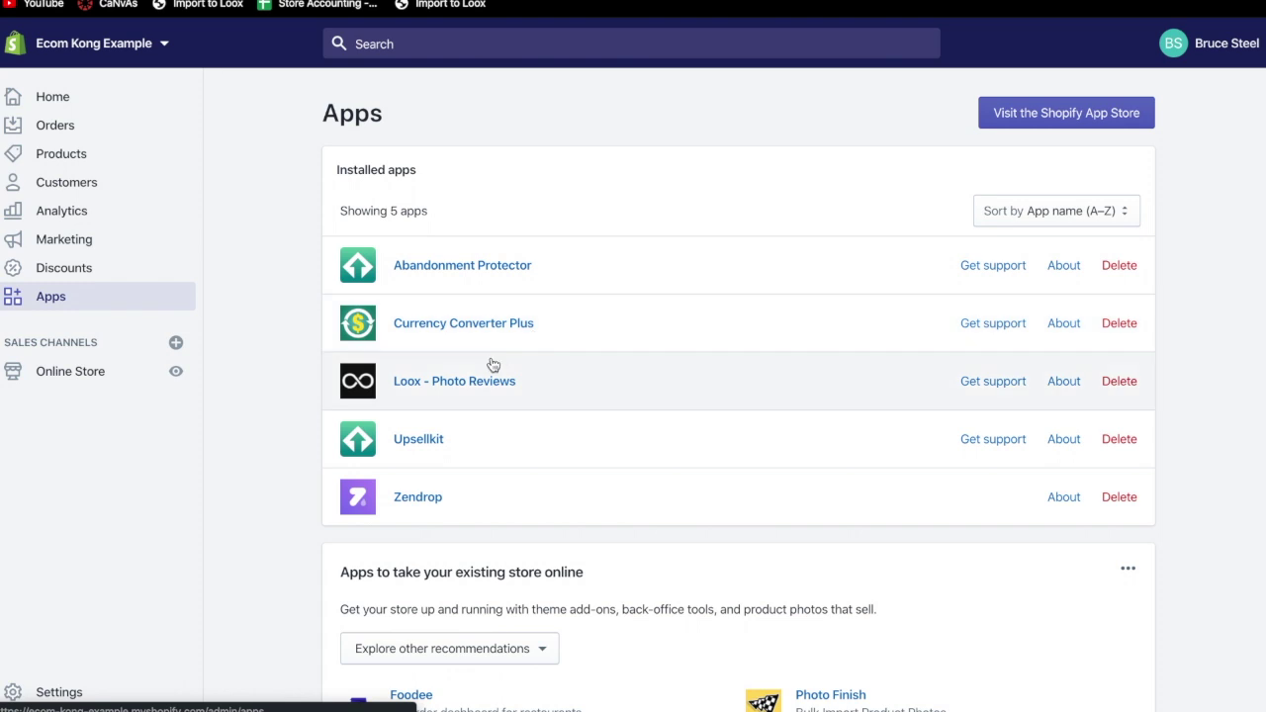
Open the Import Reviews page of the Loox app and try to add its Import to Loox button to the bookmarks bar.
click(473, 386)
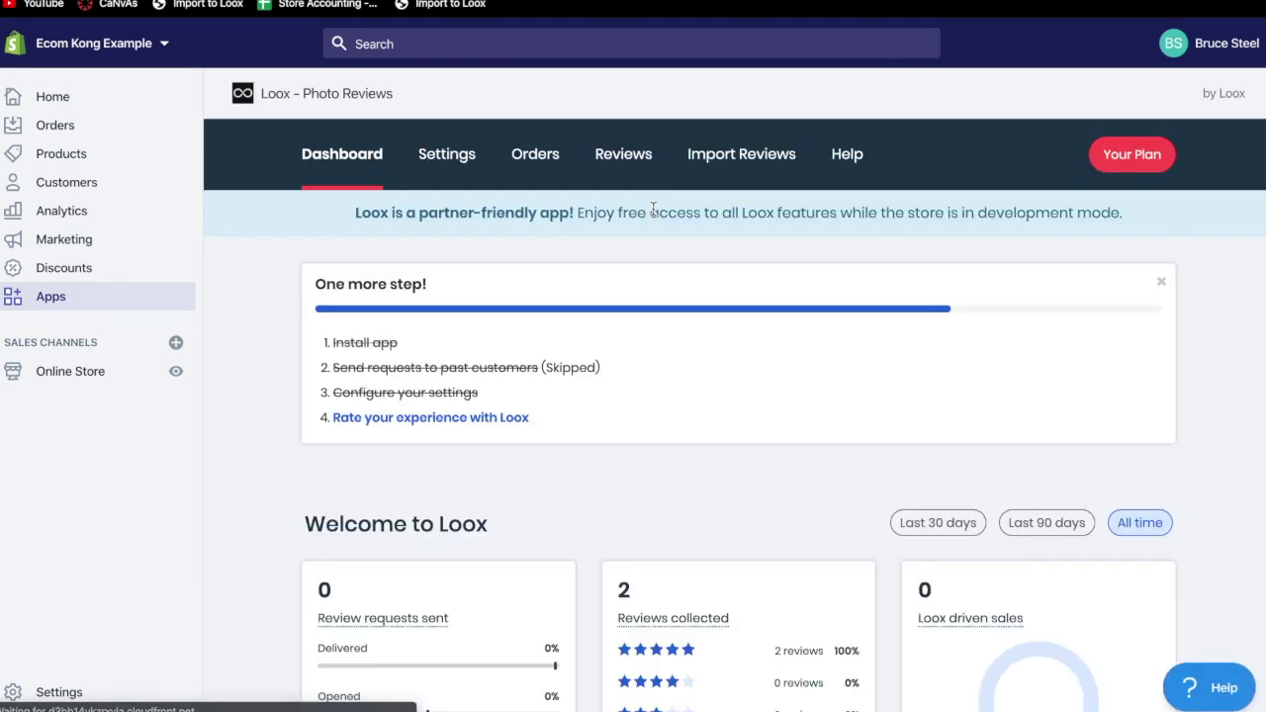
click(730, 166)
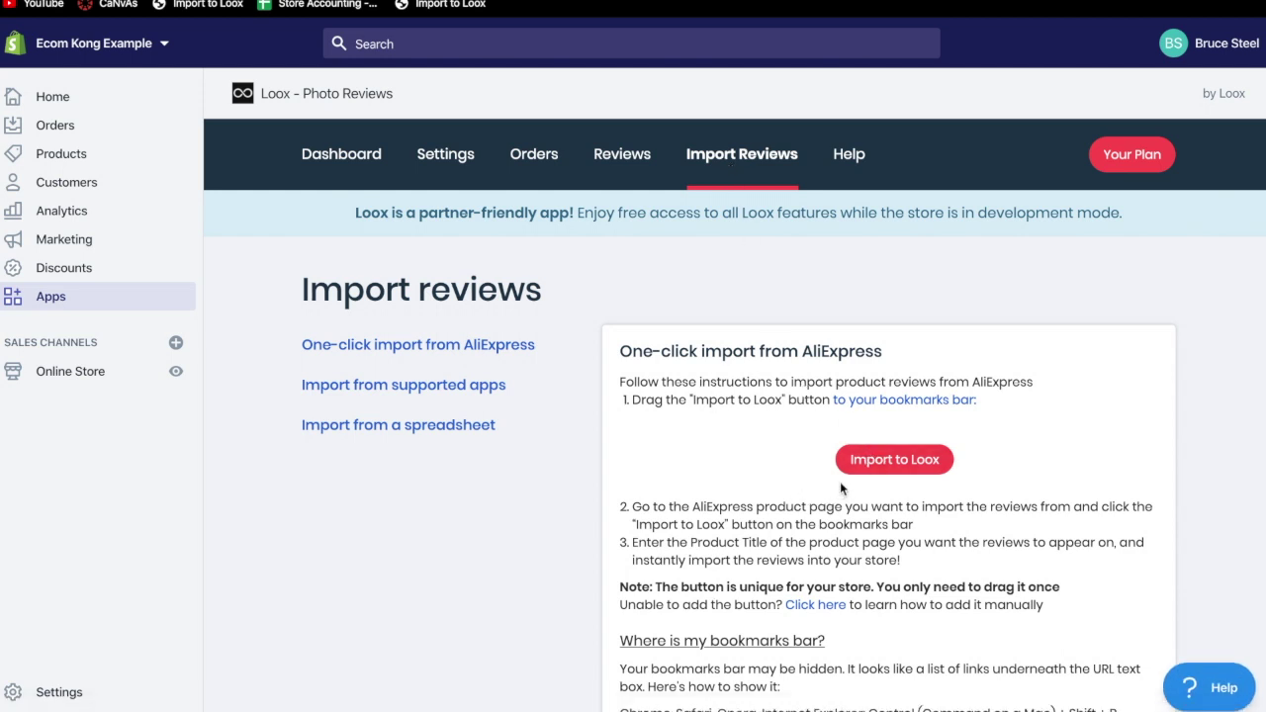
drag(863, 467, 550, 95)
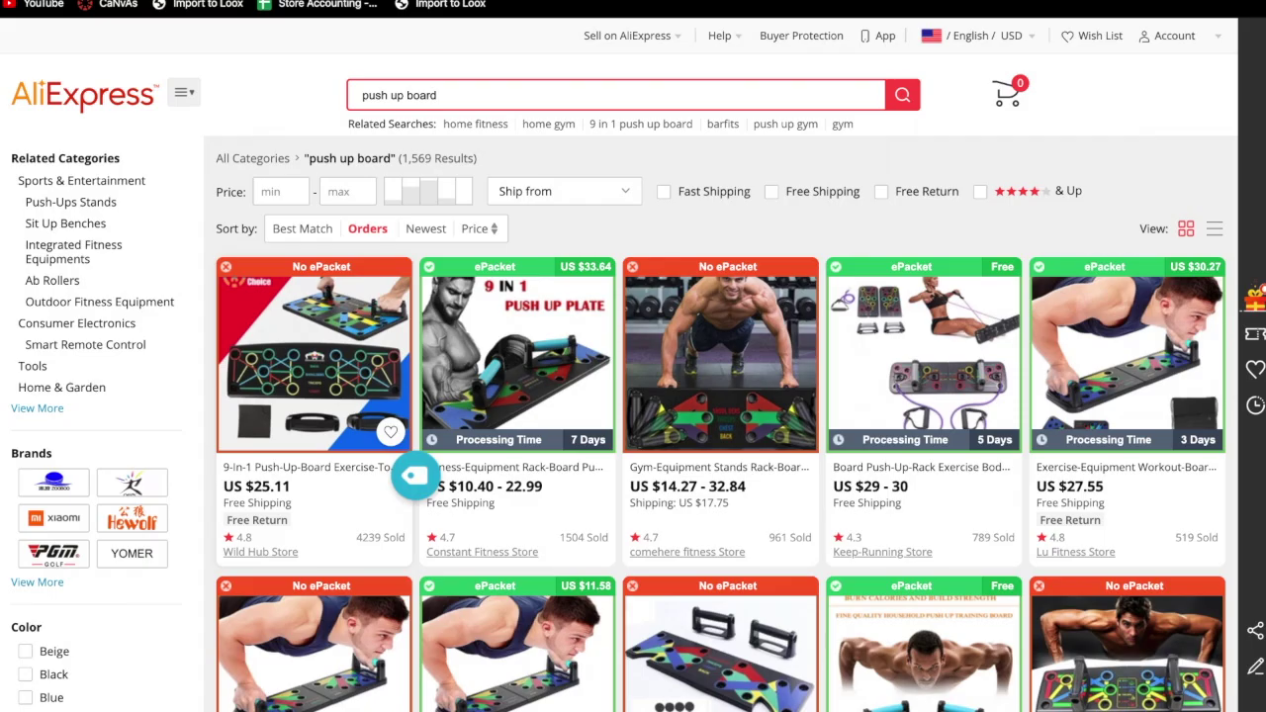
Start a Loox import from Wild Hub Store's push-up board page on AliExpress, with 9-in-1 Pushup Board as the target product.
click(374, 352)
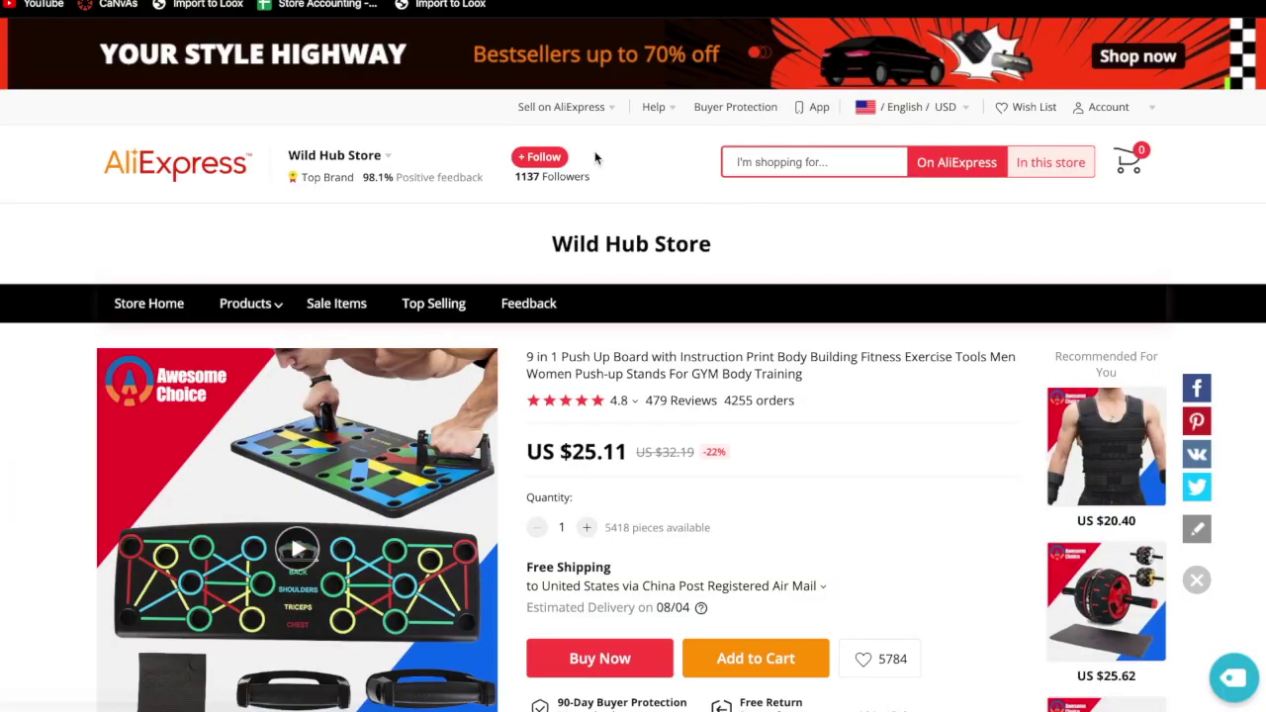
click(446, 5)
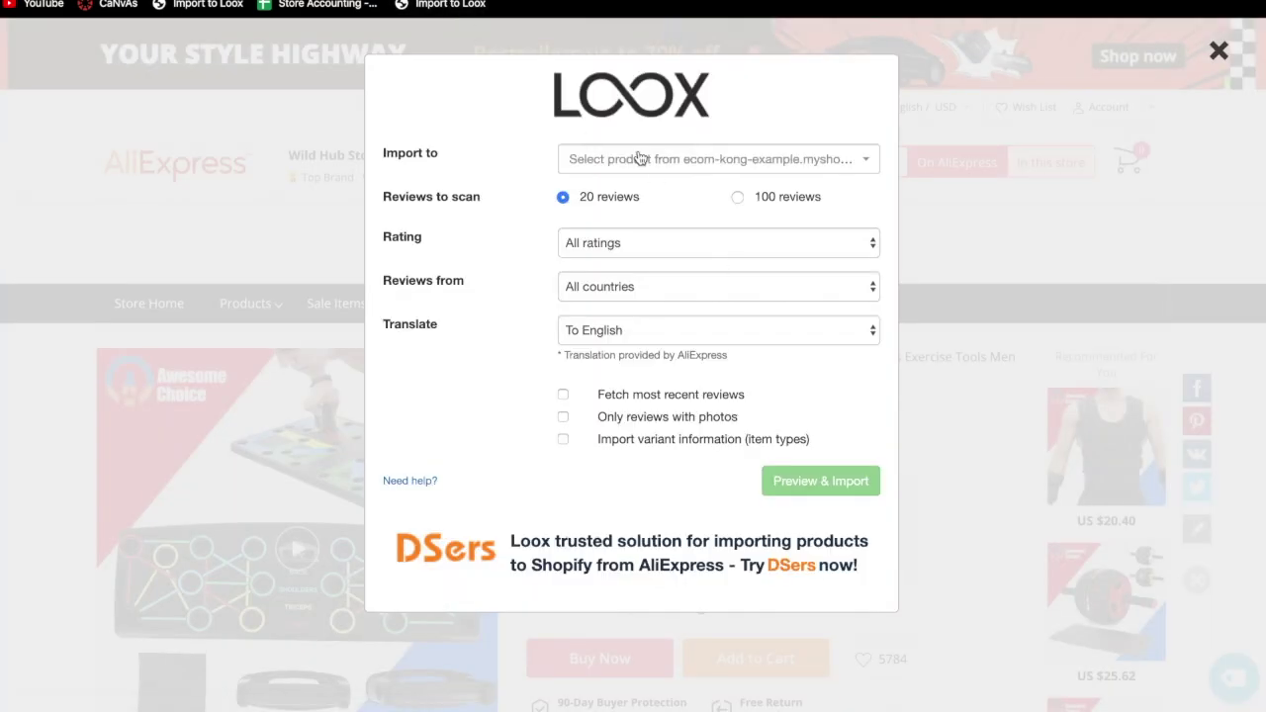
click(639, 161)
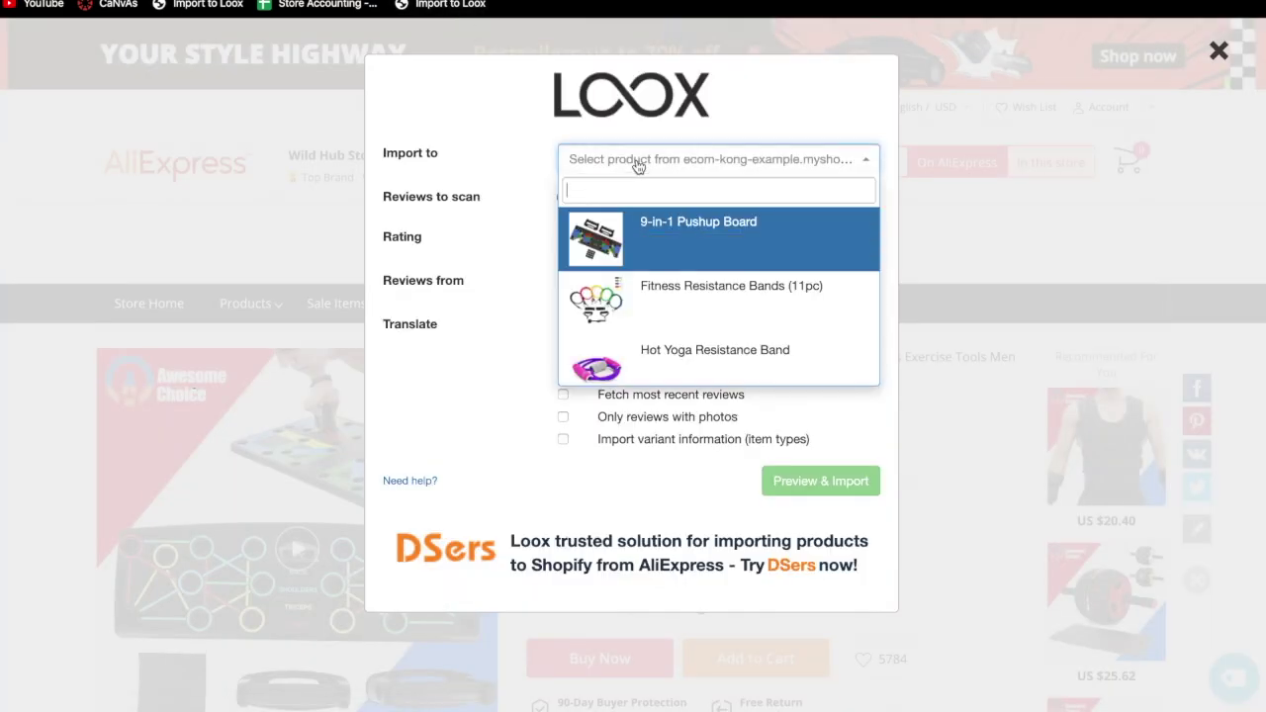
click(664, 243)
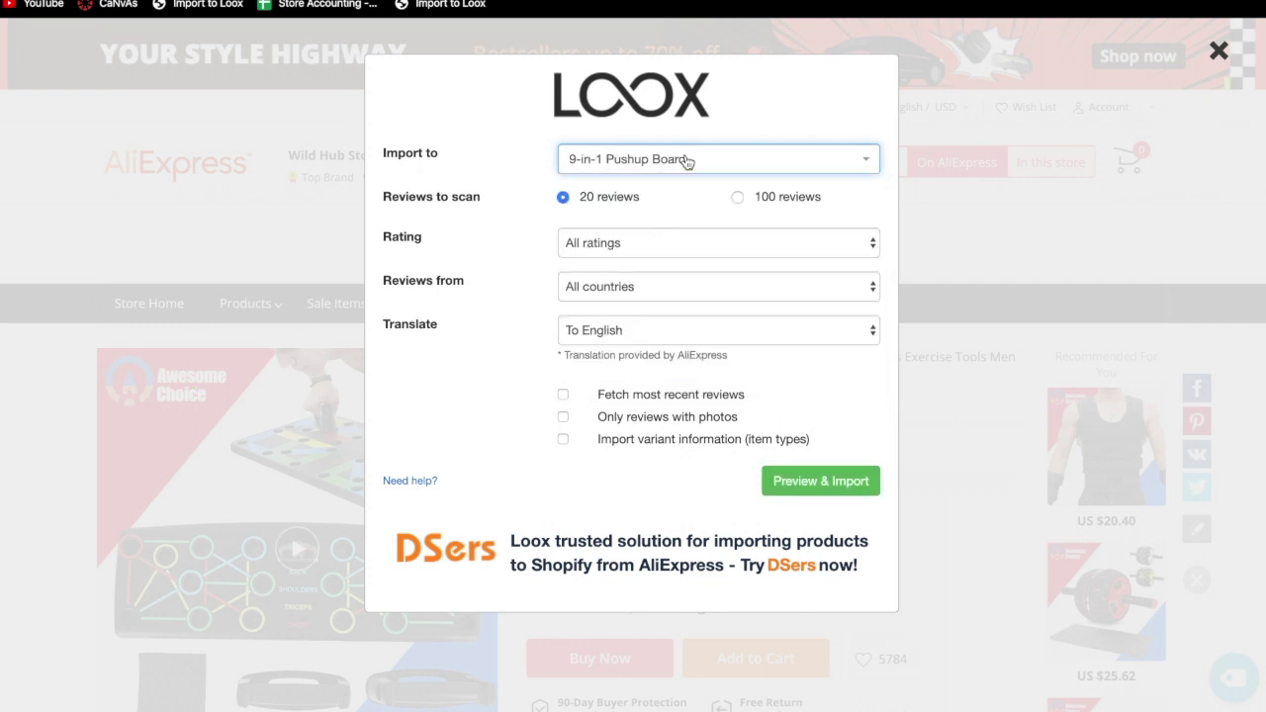
Set the import to scan 20 reviews, 5 stars only and only with photos, and preview the reviews.
click(785, 206)
click(784, 201)
click(608, 199)
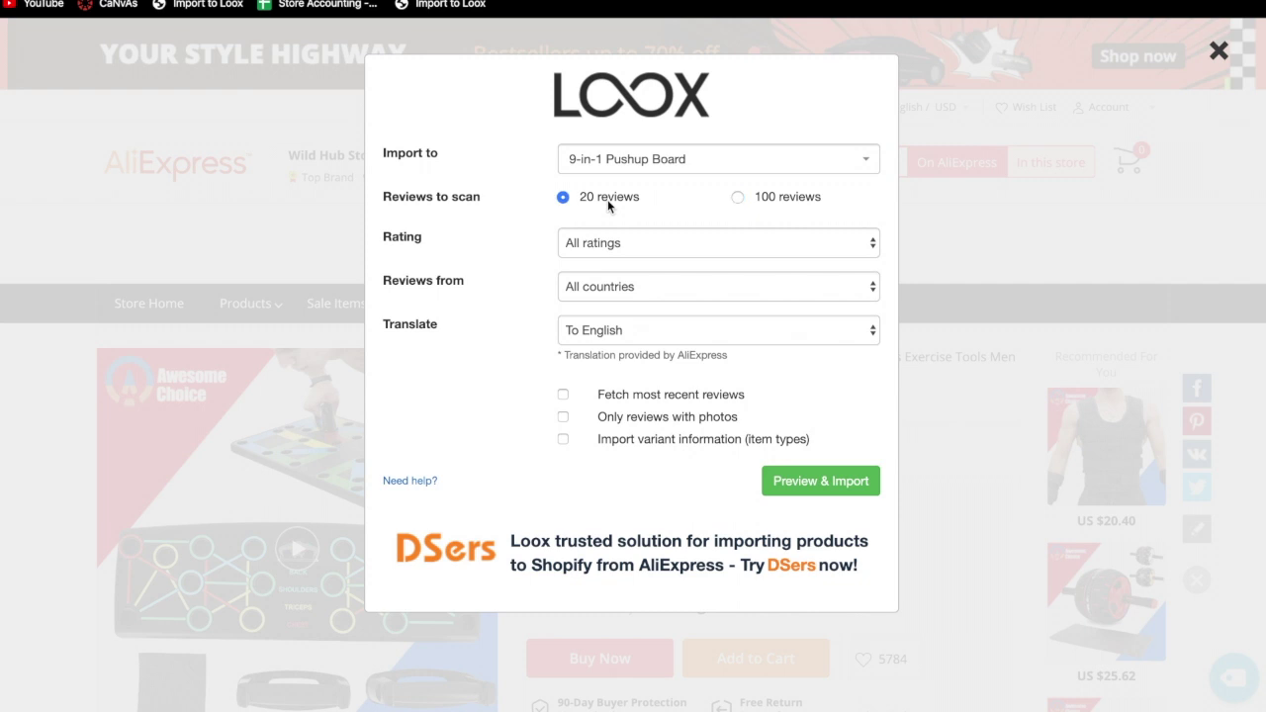
click(629, 247)
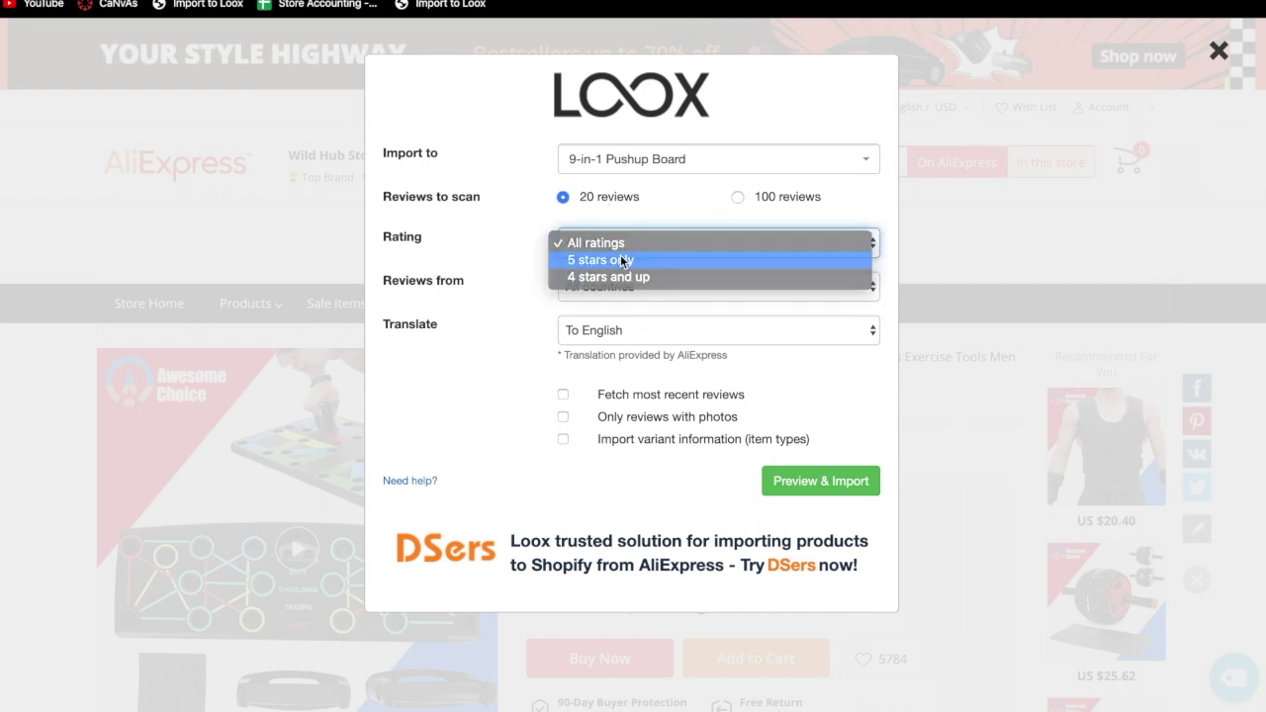
click(620, 256)
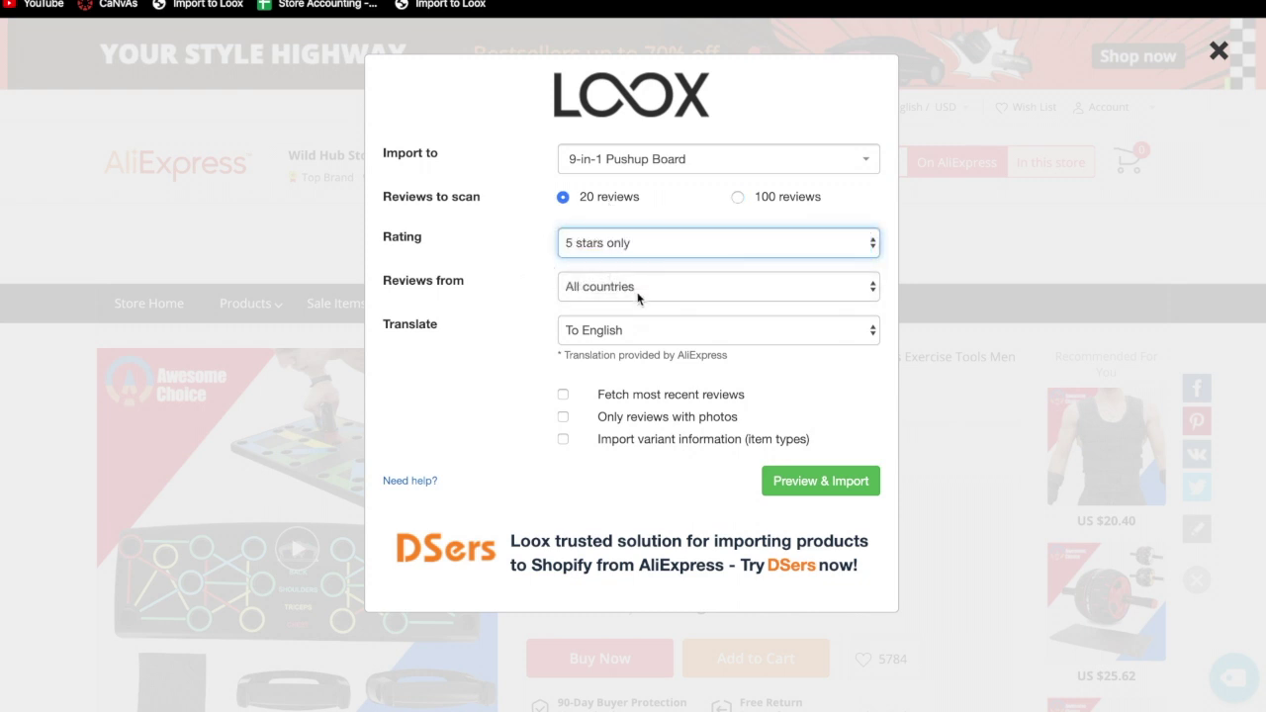
click(656, 417)
click(820, 481)
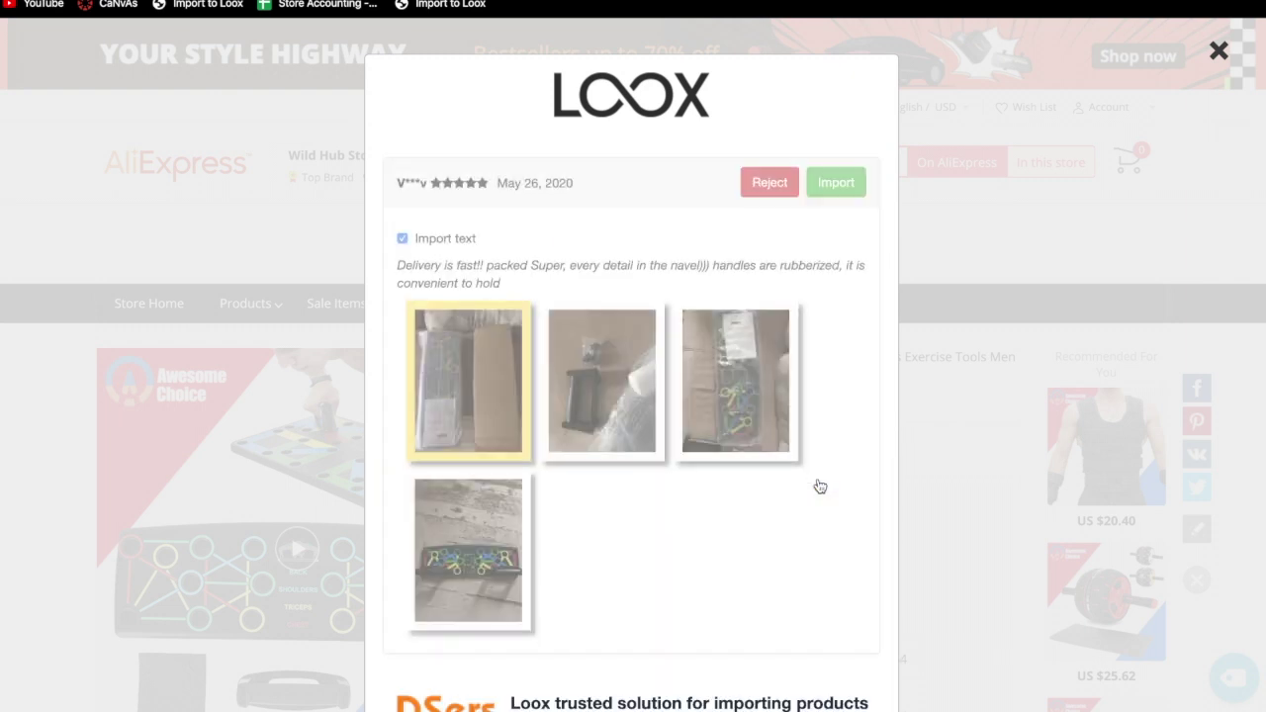
Import the May 26, 2020 and Mar 12, 2020 reviews with their fourth photos selected, leaving out the text of the March one.
click(492, 554)
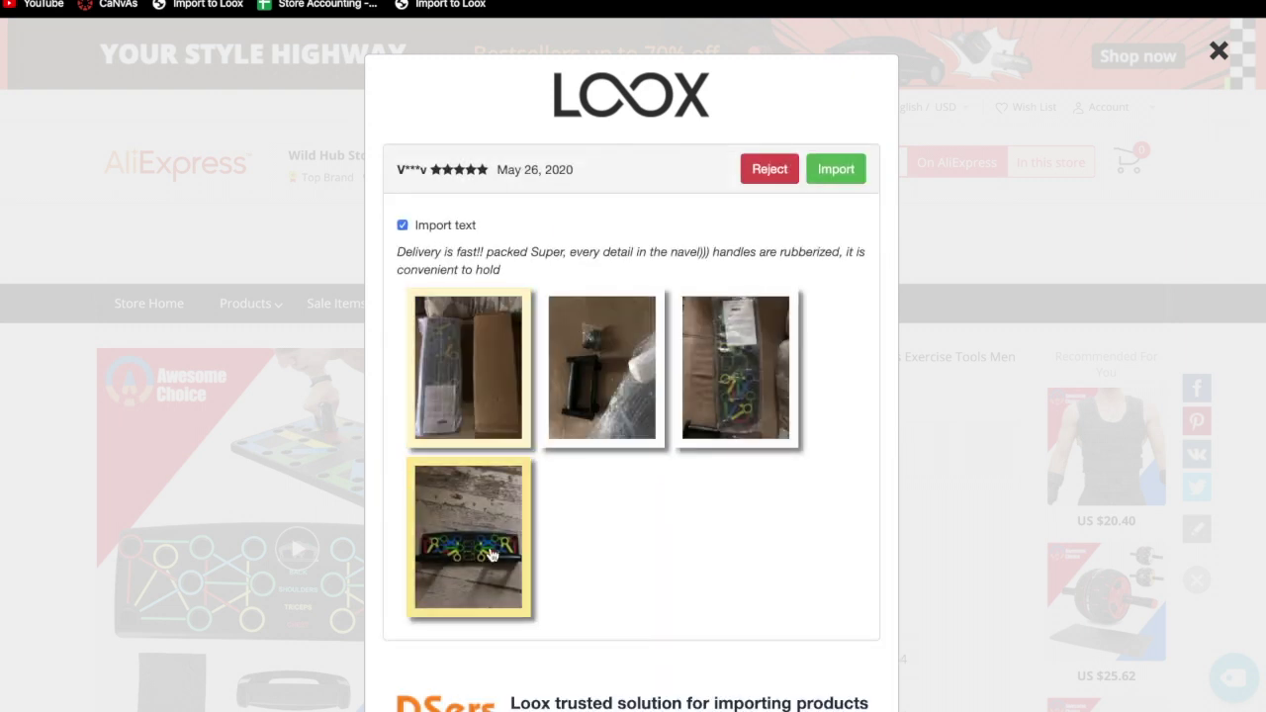
click(848, 169)
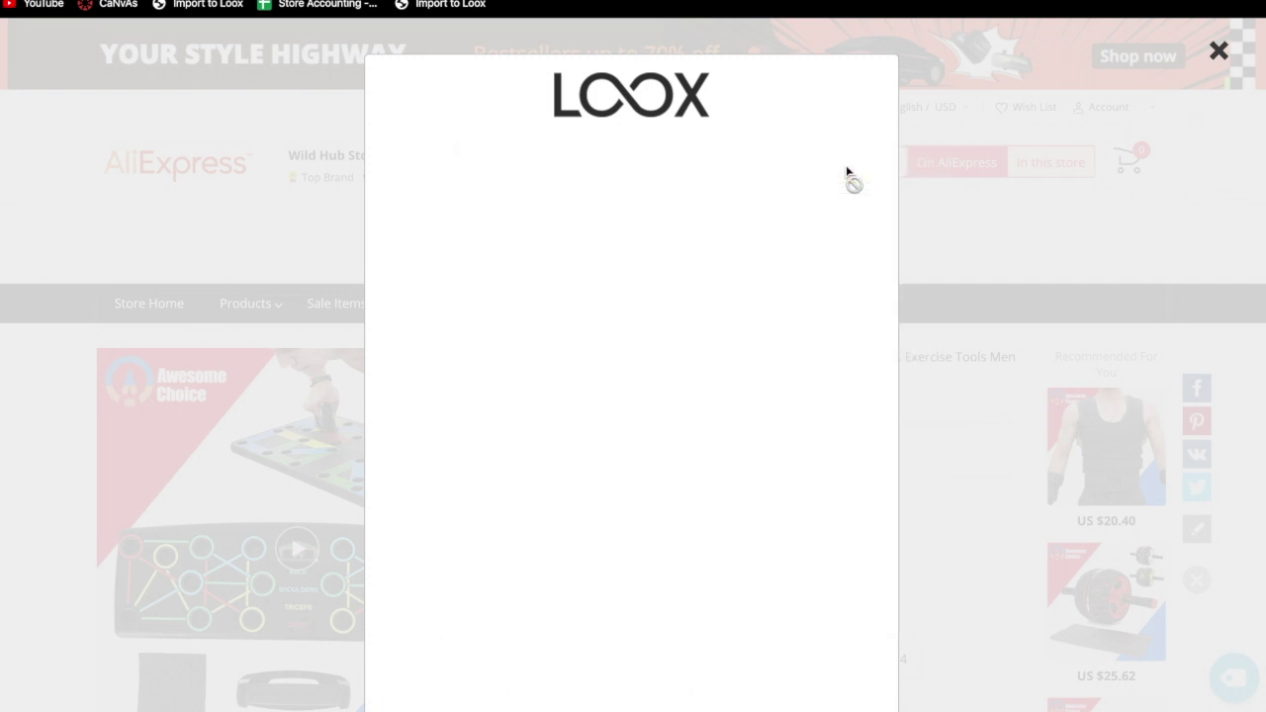
scroll(708, 302, down, 2)
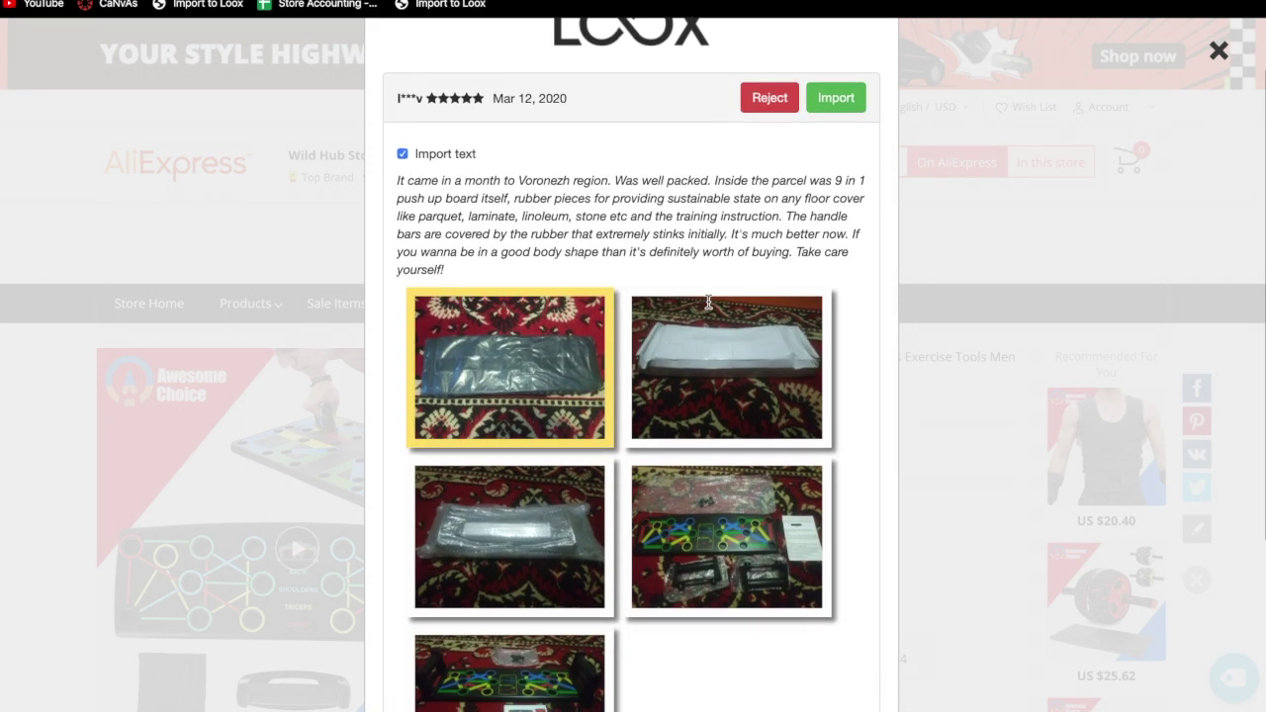
click(699, 493)
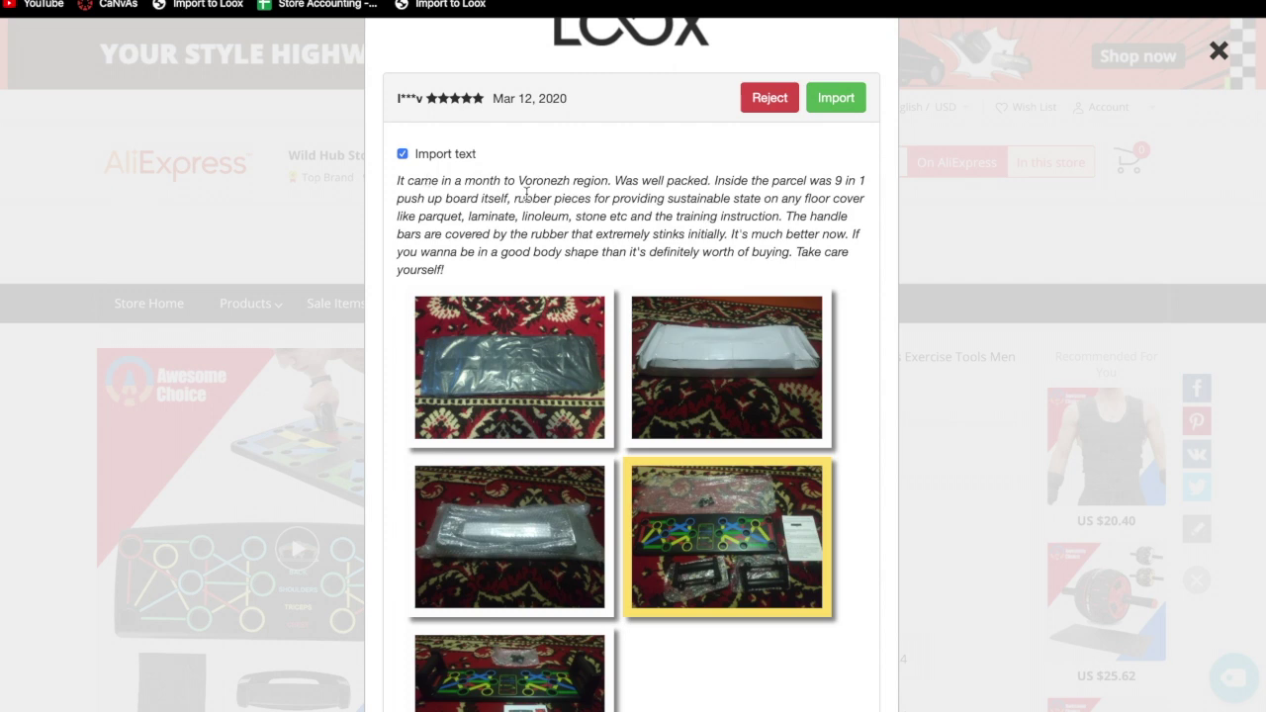
click(402, 153)
click(829, 102)
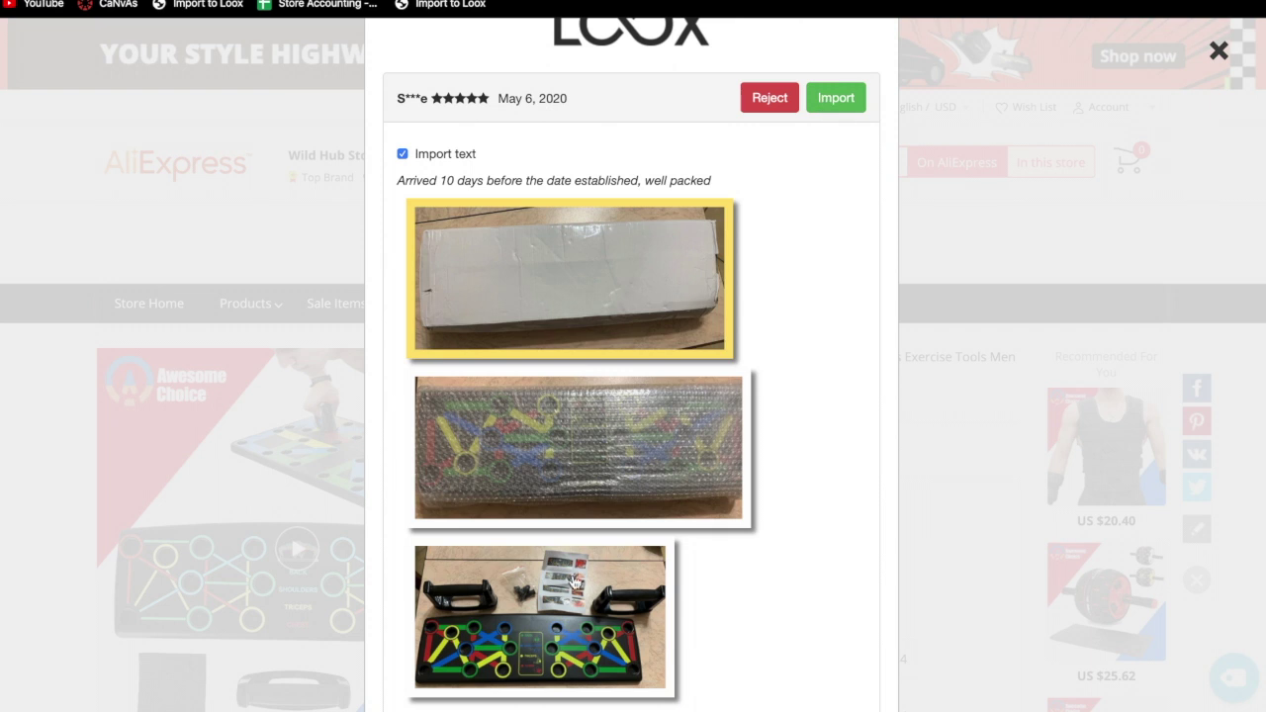
Import the May 6, May 8 and Feb 8, 2020 reviews, using the third photo for May 8, and close the Loox import.
click(825, 105)
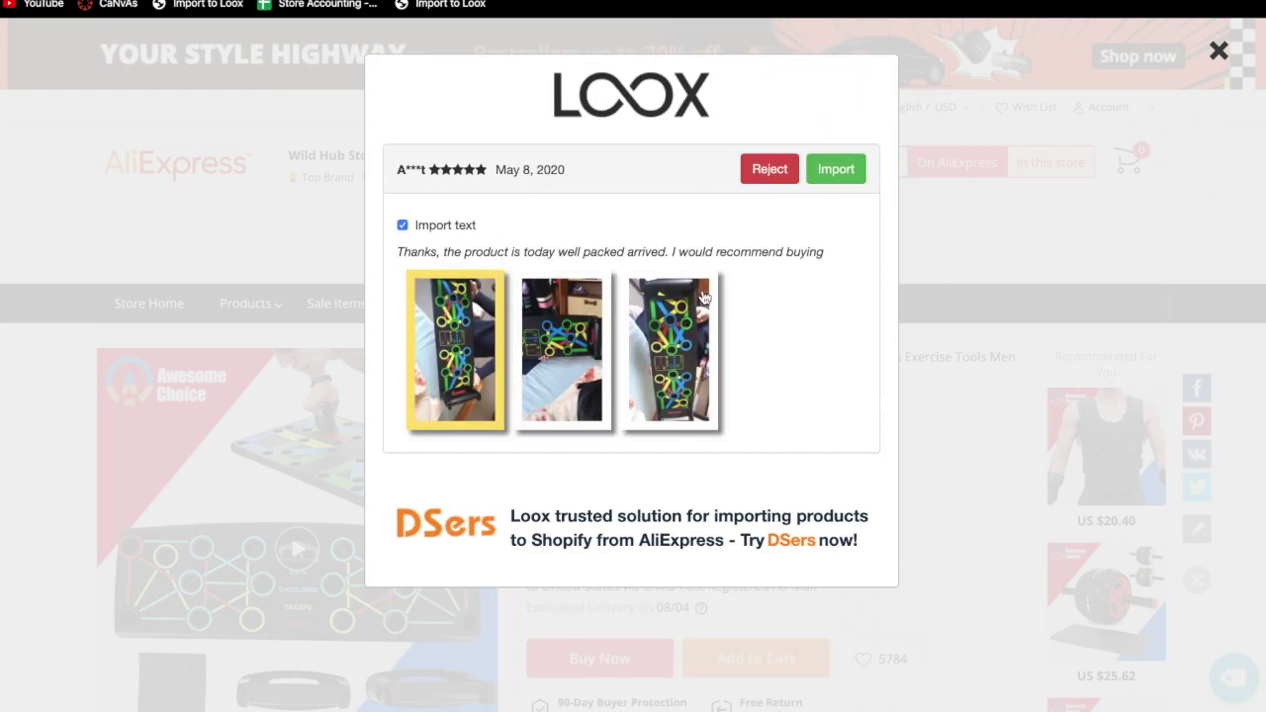
click(674, 317)
click(840, 169)
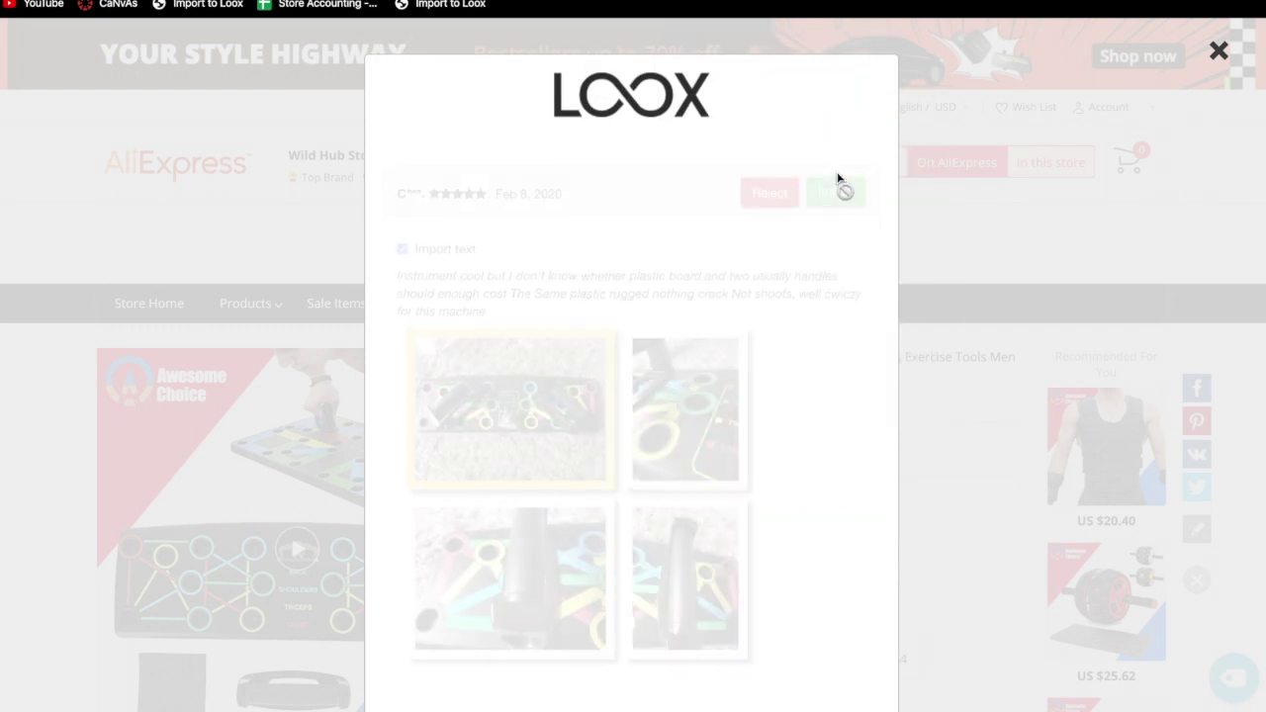
click(816, 178)
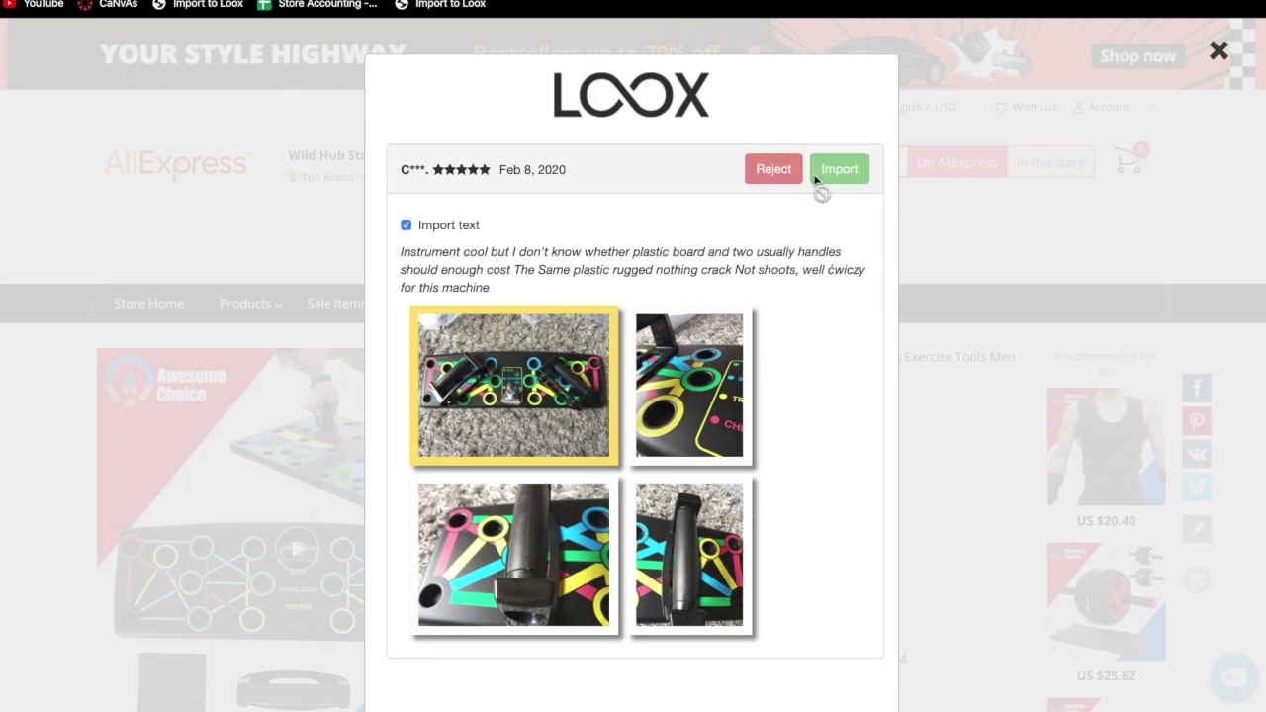
click(836, 180)
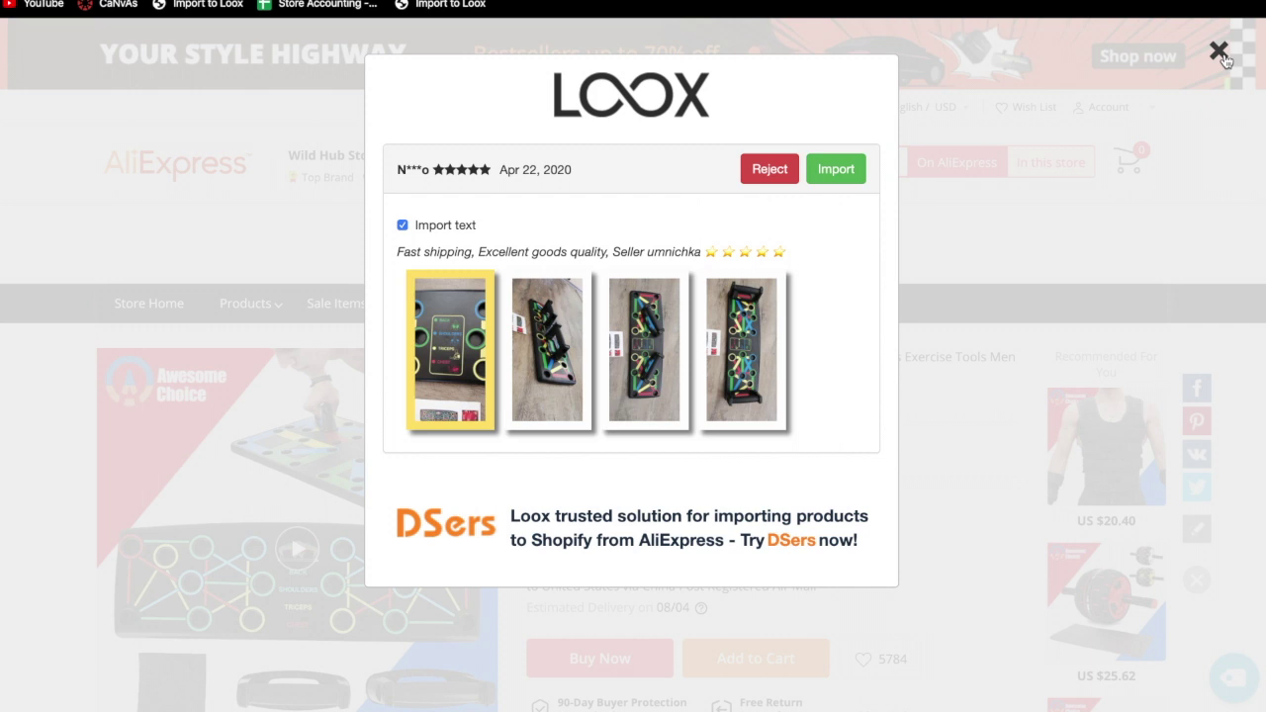
click(1222, 56)
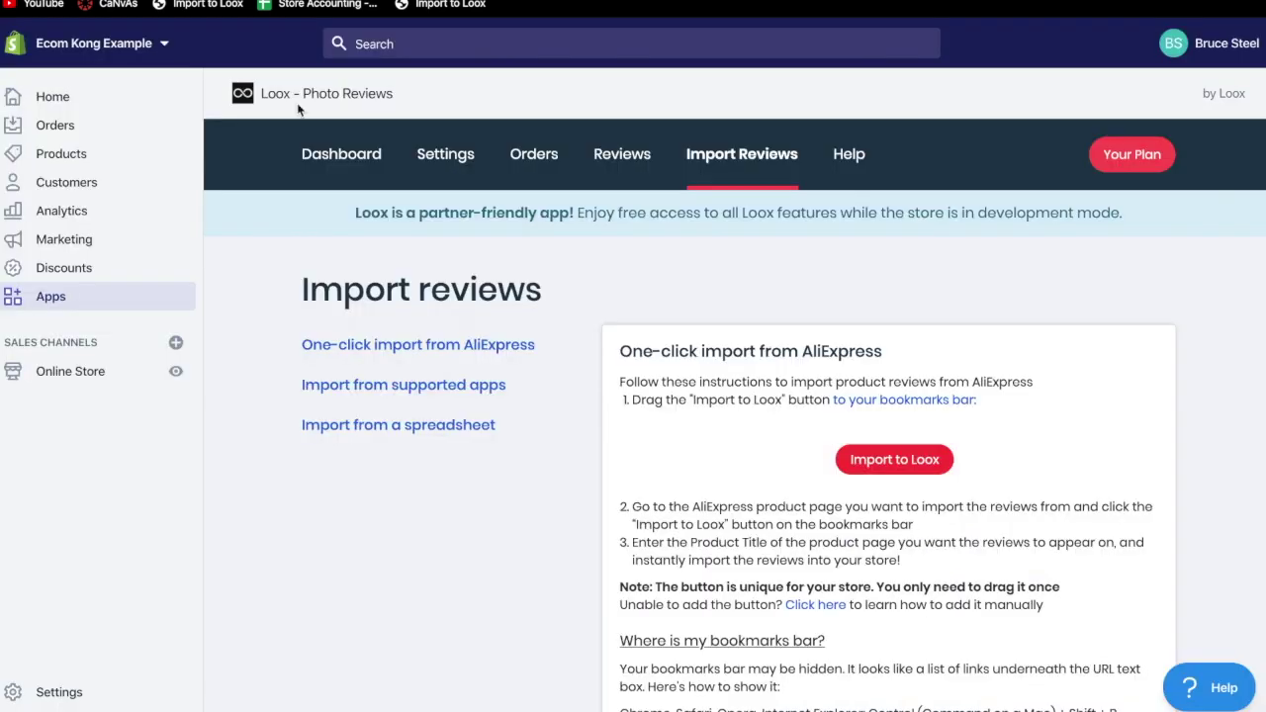
Open the Upsellkit app from the installed apps, expand its Upselling feature and enter 9 in the offer search.
click(164, 309)
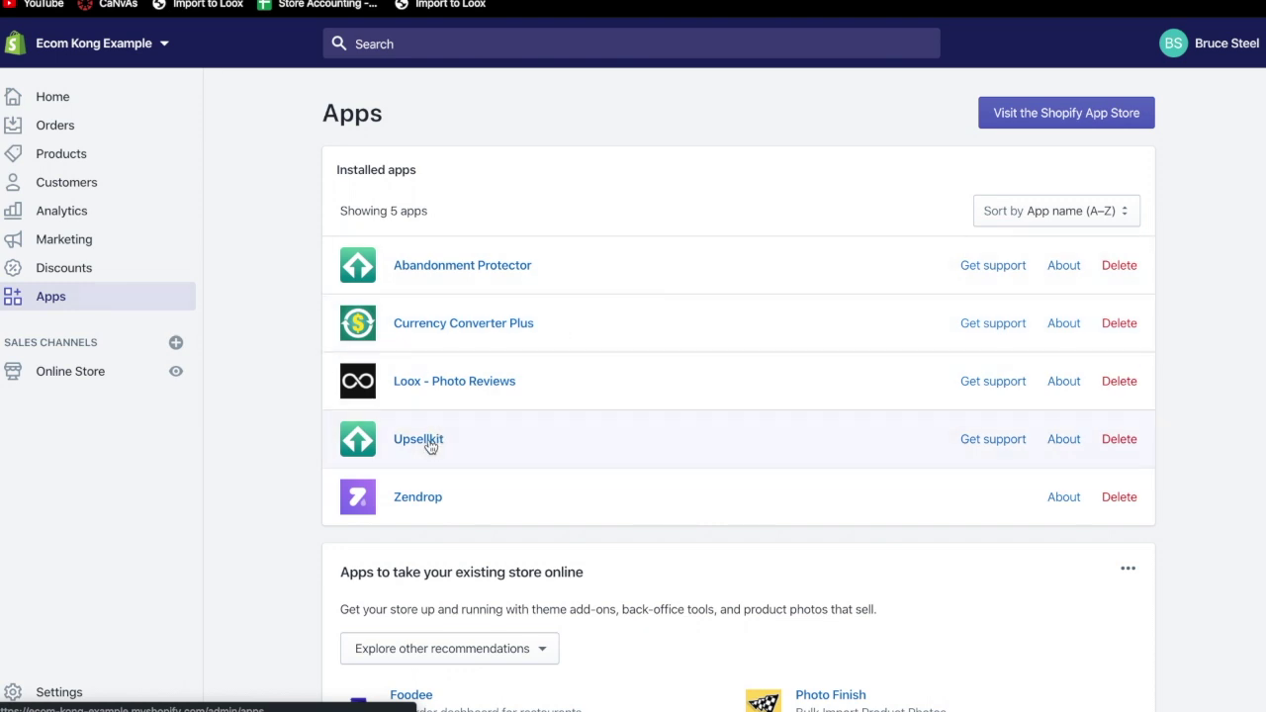
click(430, 440)
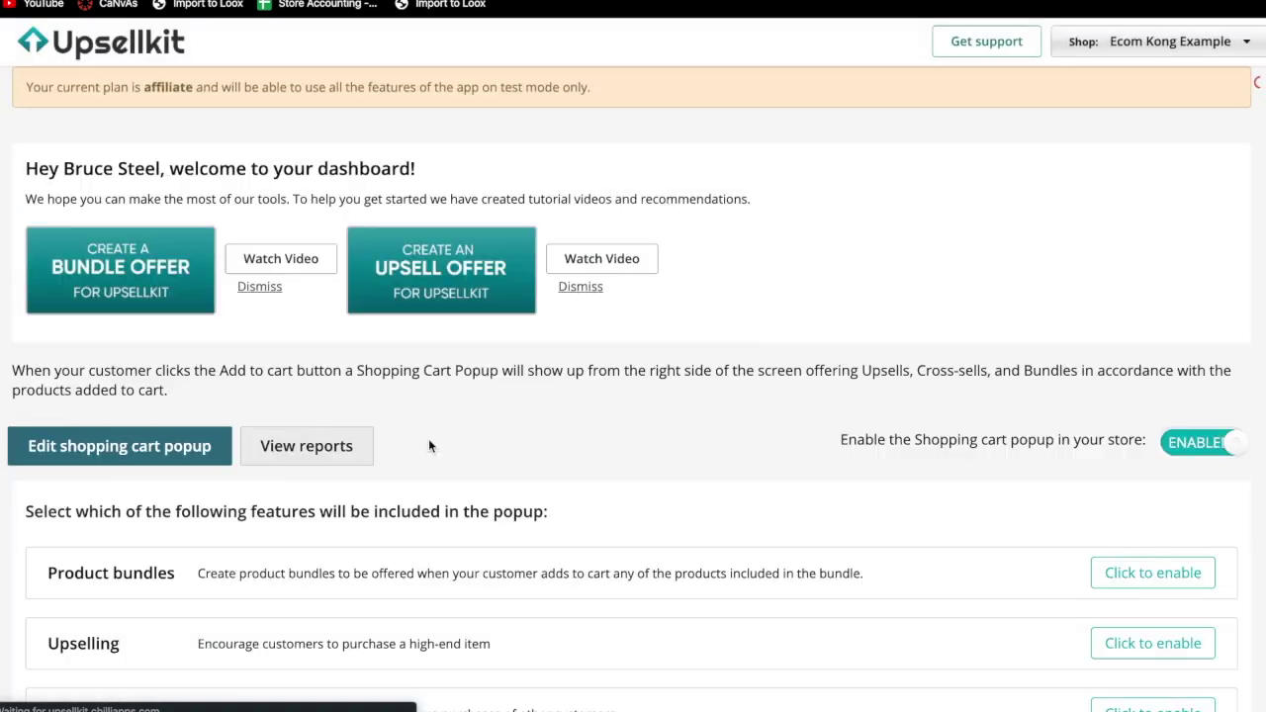
scroll(428, 438, down, 2)
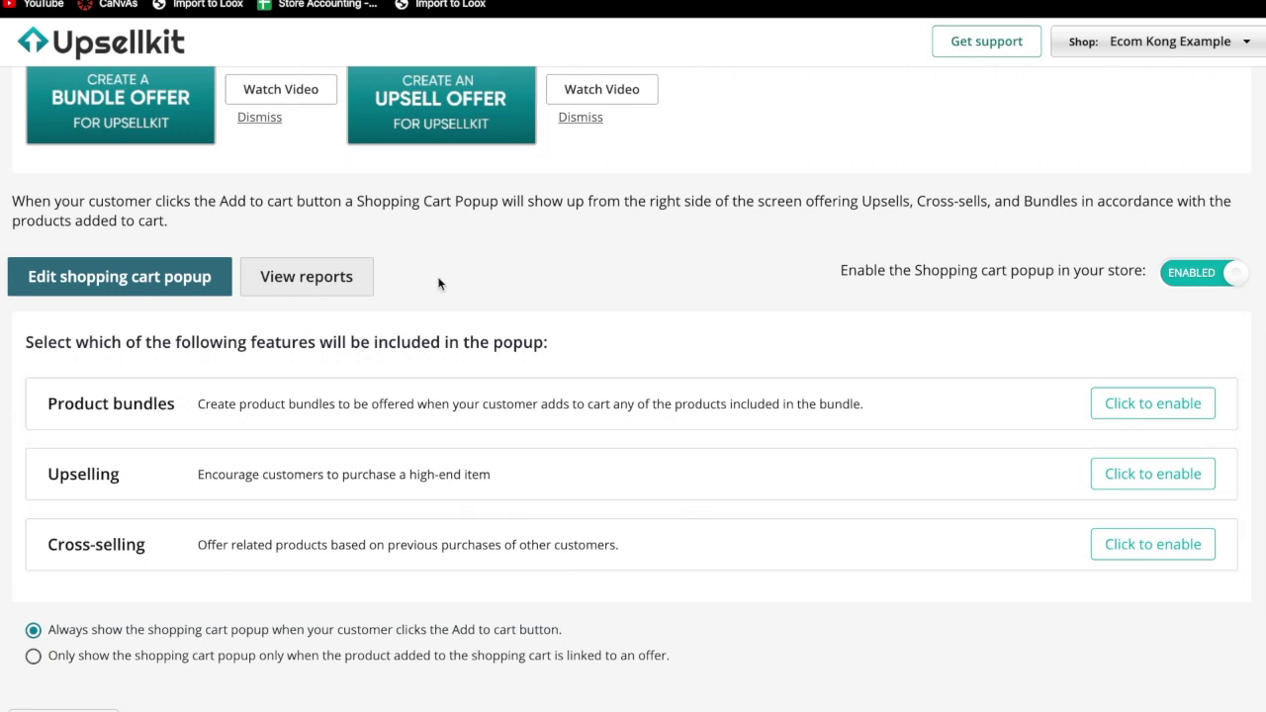
click(1120, 479)
click(315, 385)
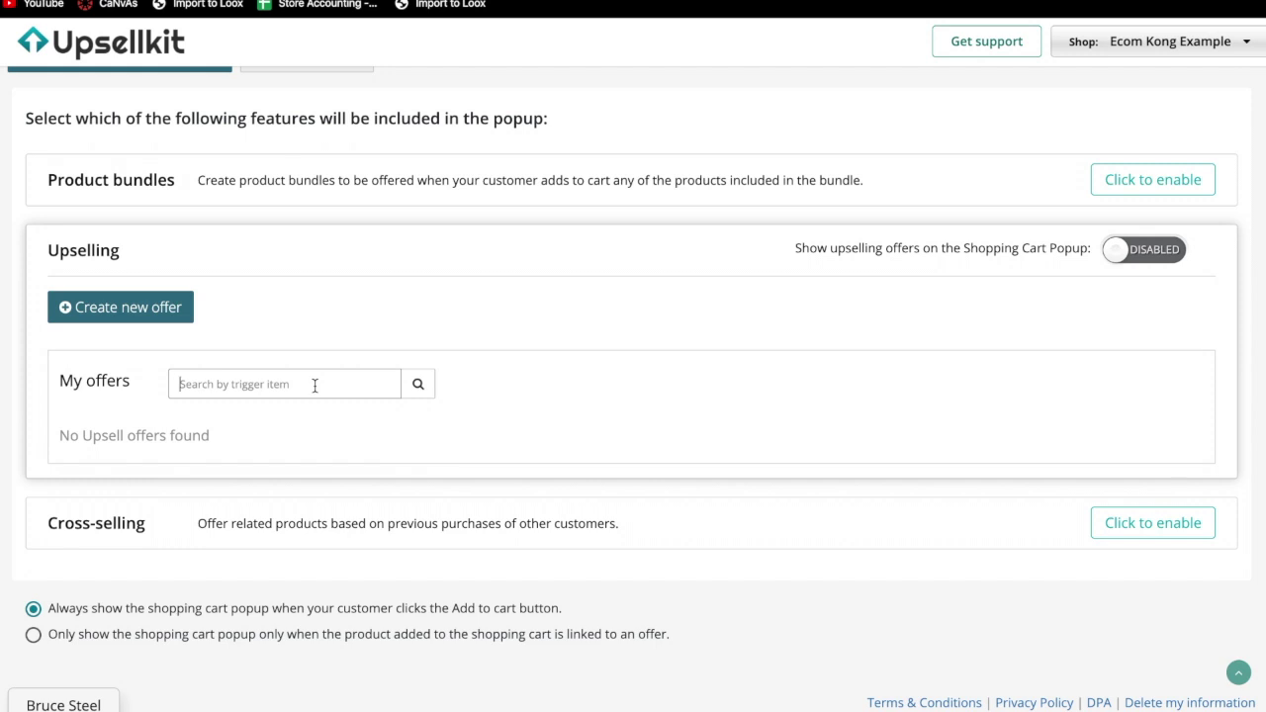
text(9)
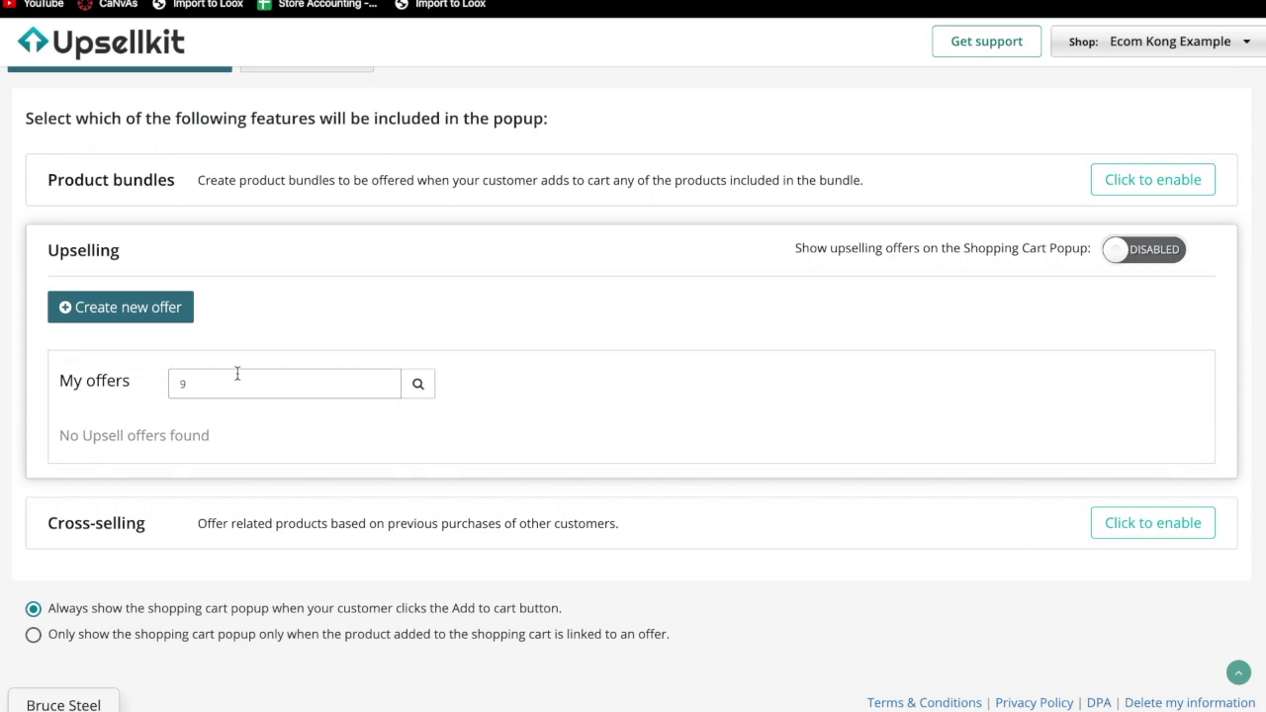
Start a new upsell offer and add 9-in-1 Pushup Board as its trigger item, searching the products for 9.
click(163, 316)
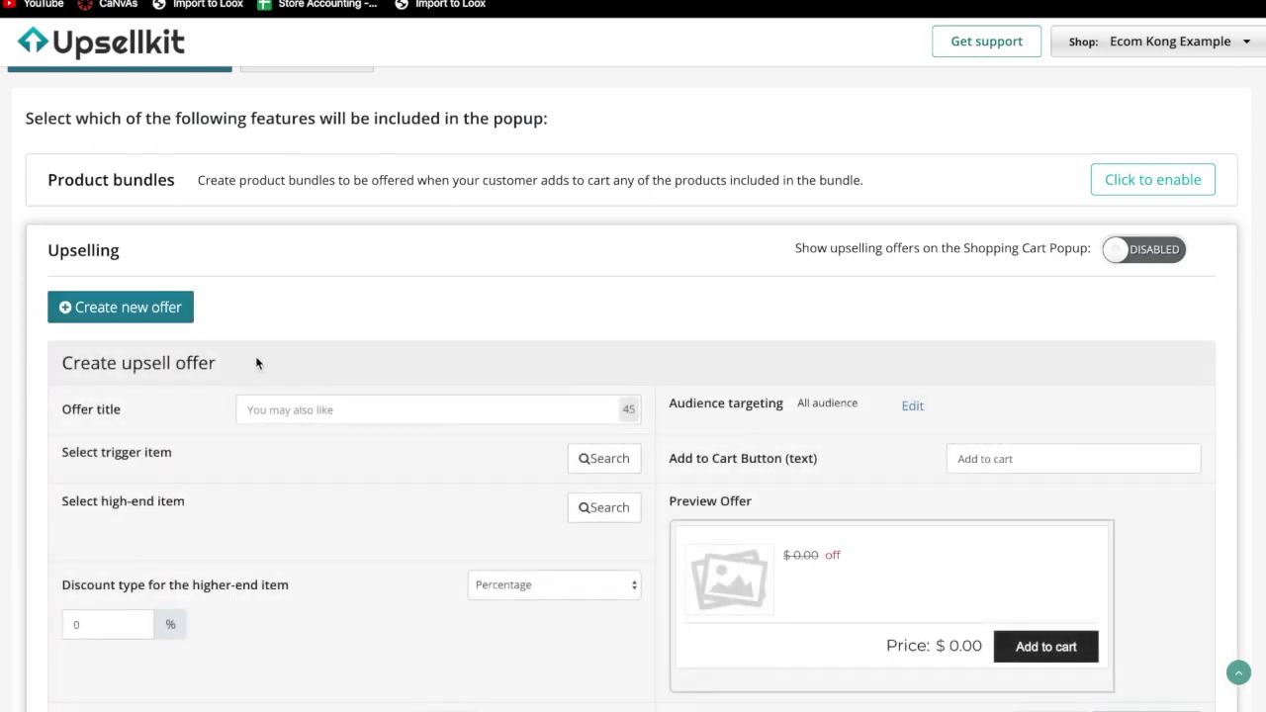
click(600, 458)
text(9)
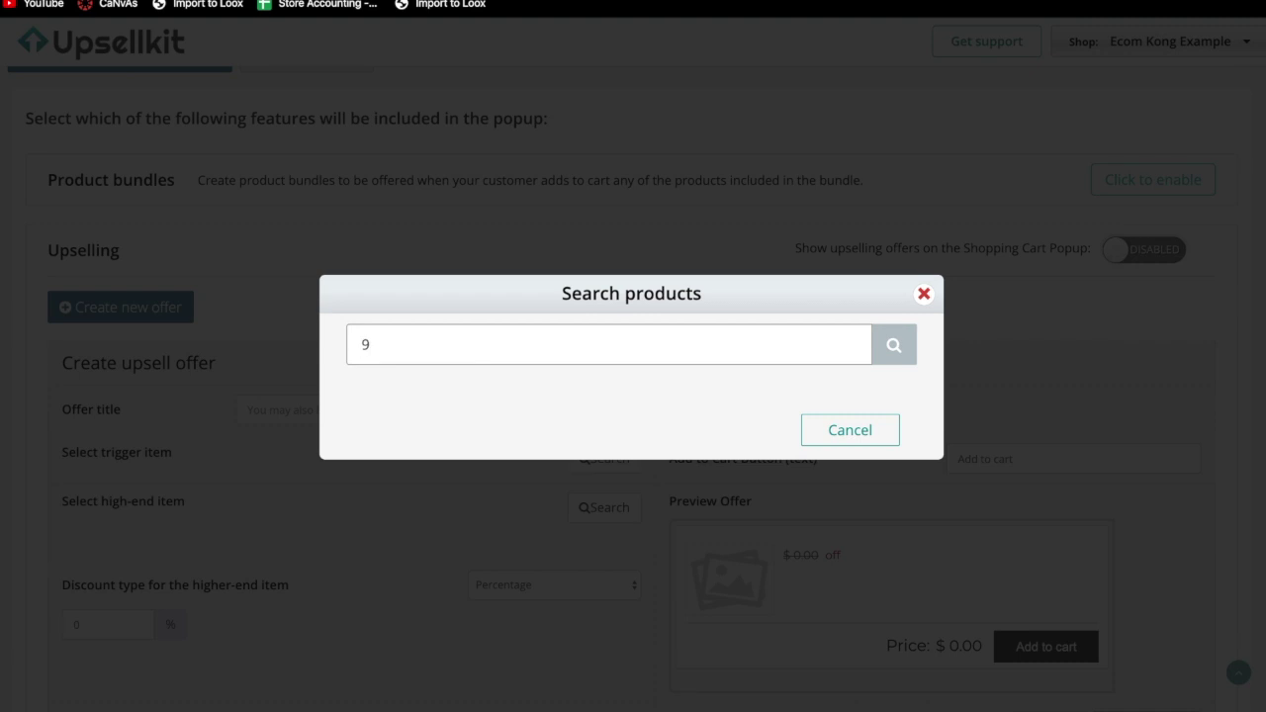
key(Return)
click(368, 385)
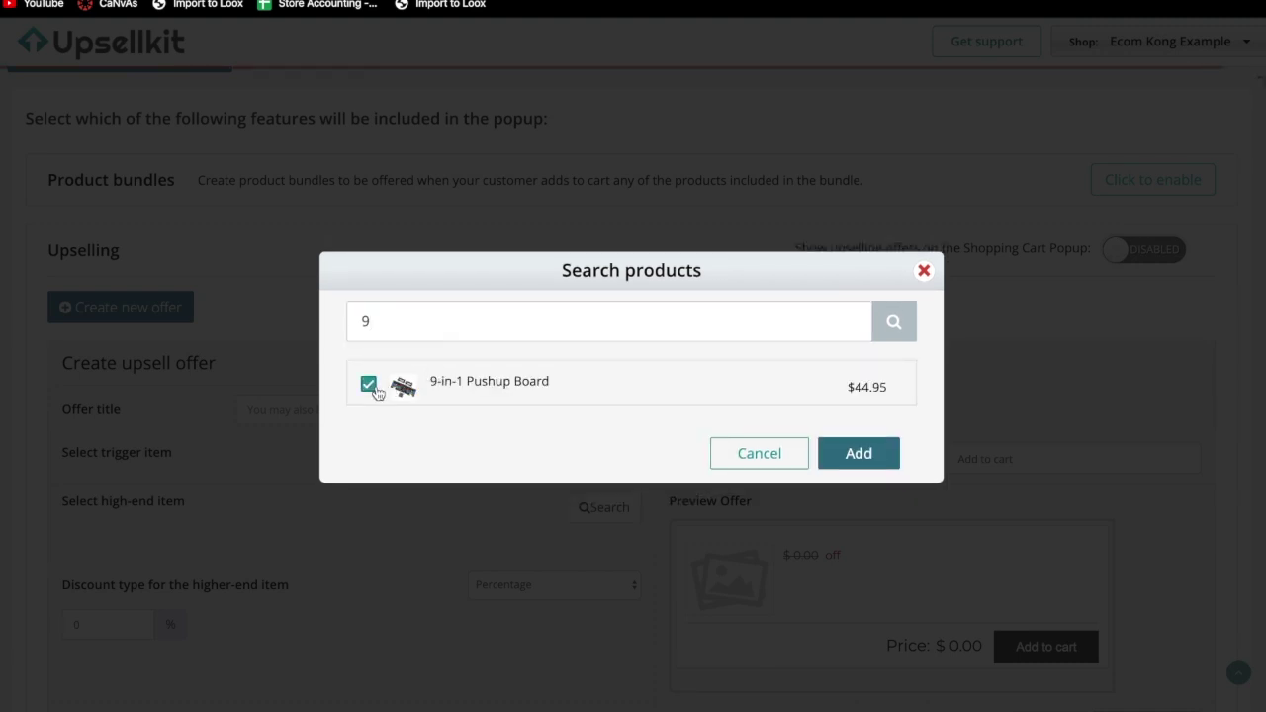
click(849, 465)
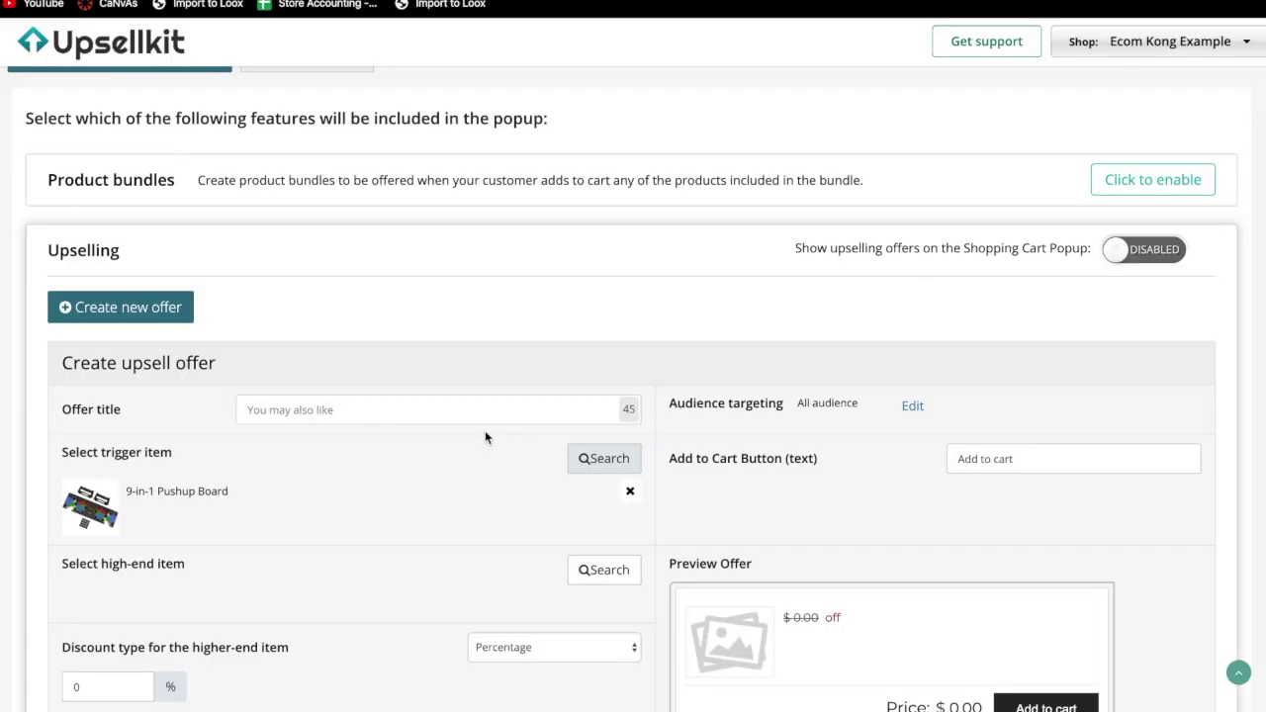
Search the products for fitness and add Fitness Resistance Bands (11pc) as the offer's high-end item.
scroll(485, 438, down, 2)
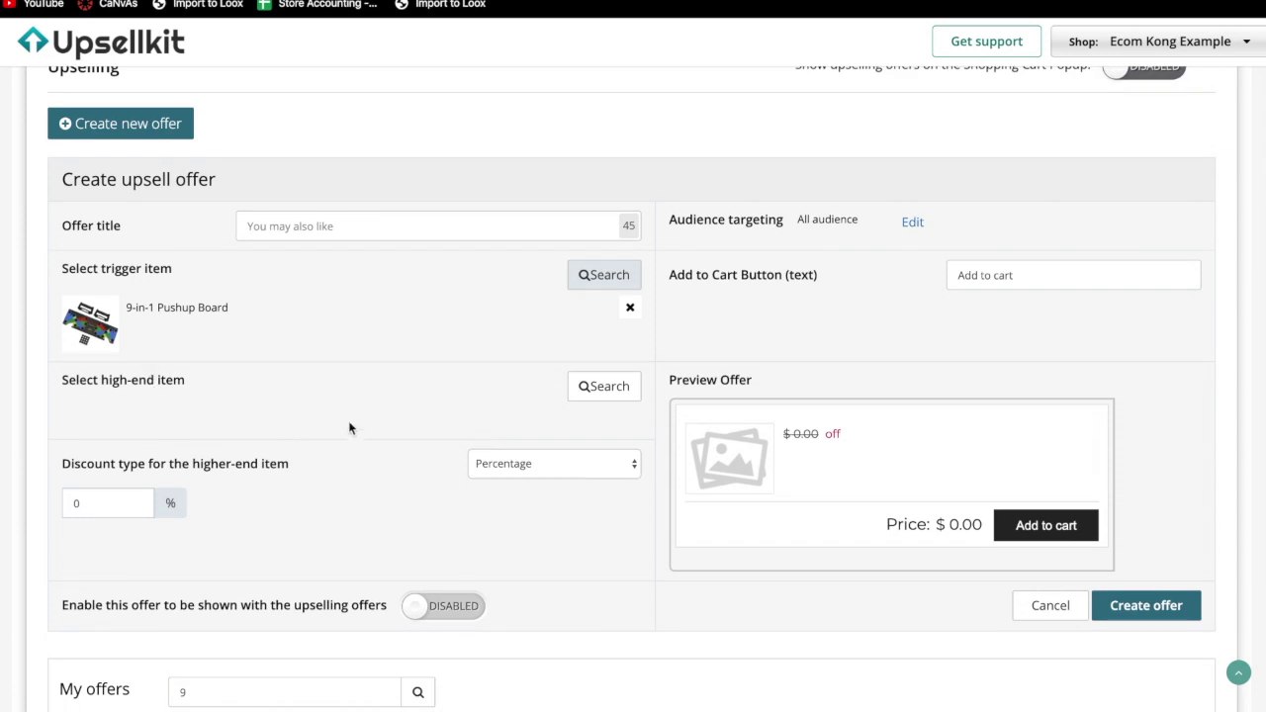
click(602, 386)
click(467, 353)
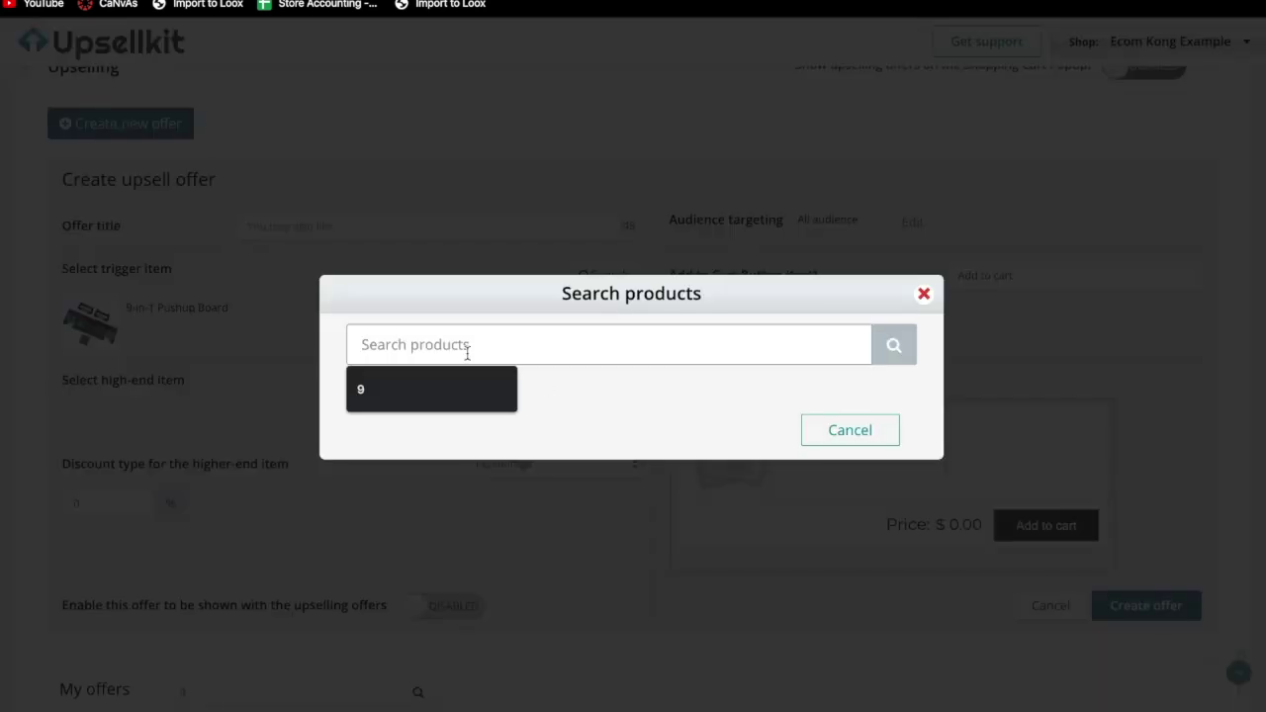
text(fitness)
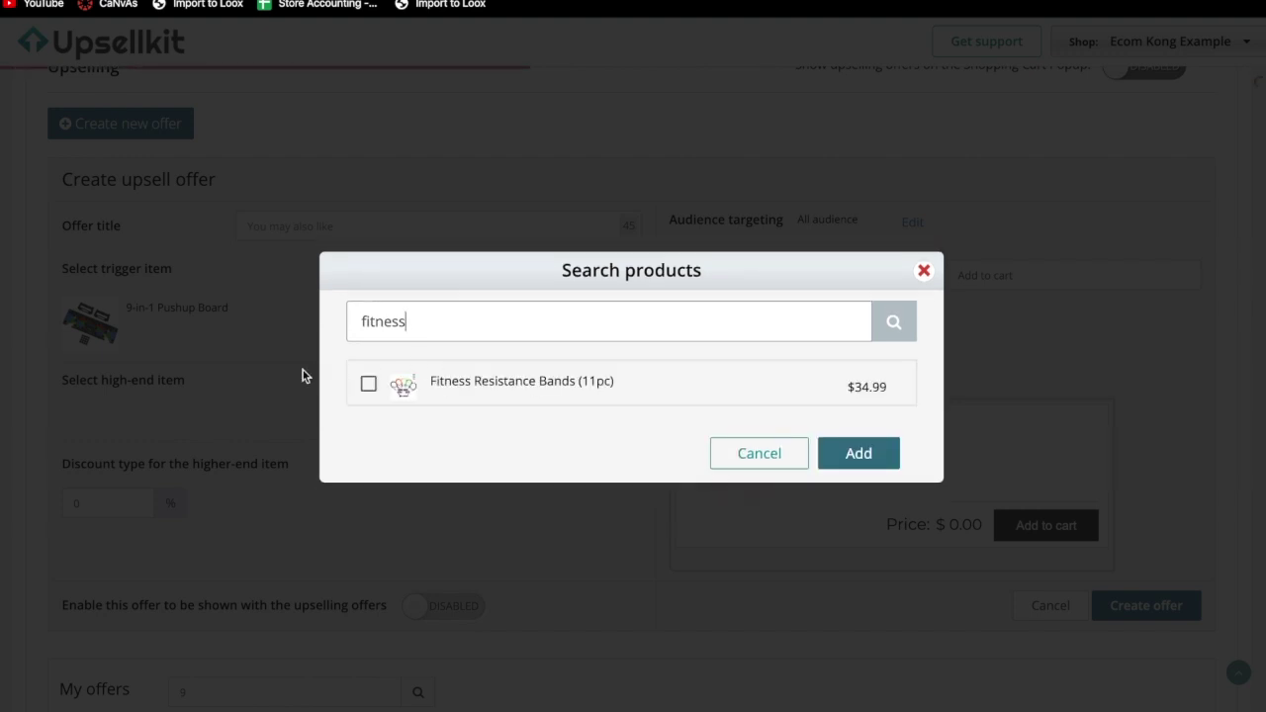
click(369, 384)
click(847, 458)
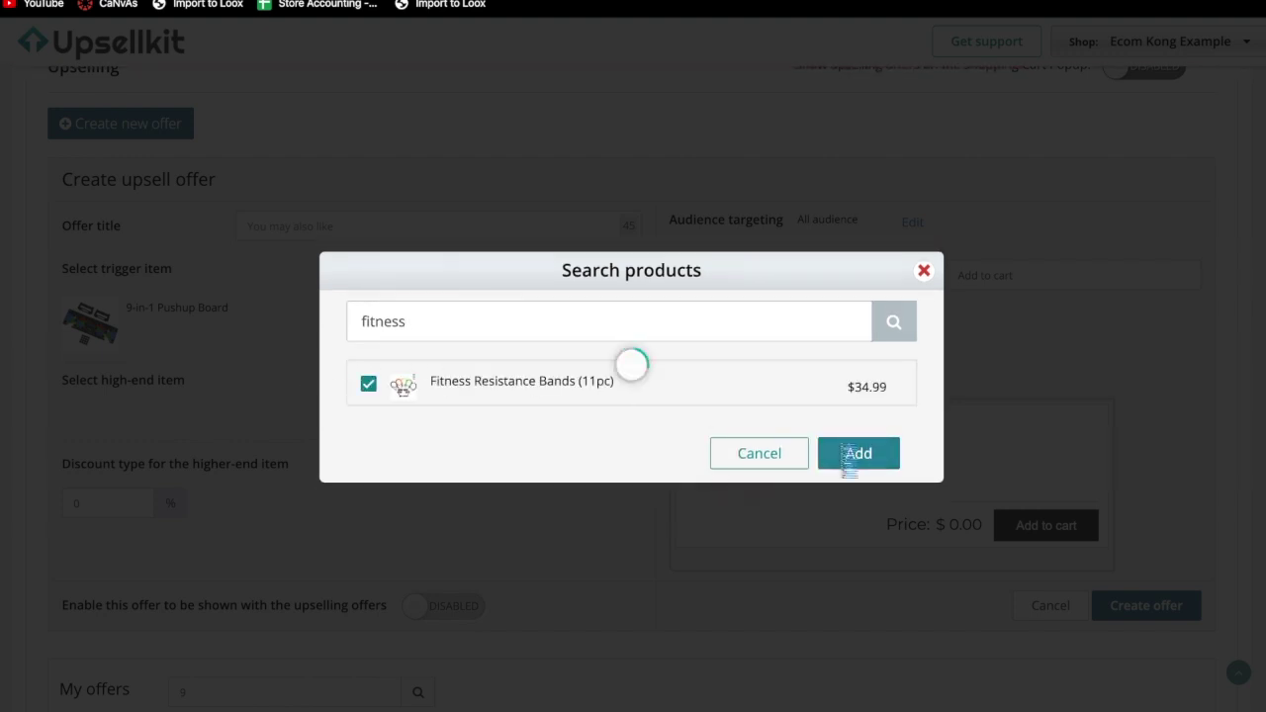
Set the offer's discount to 20 percent, enable it for display and title it "You may also like...".
click(123, 553)
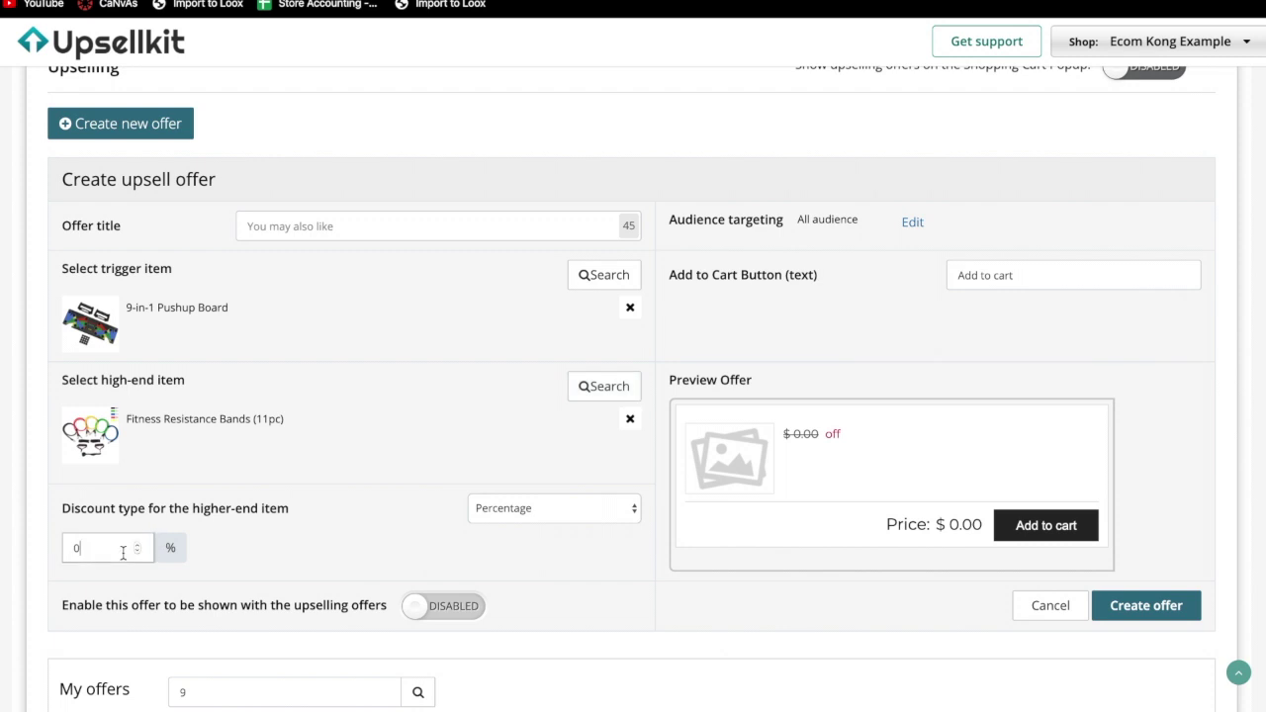
key(BackSpace)
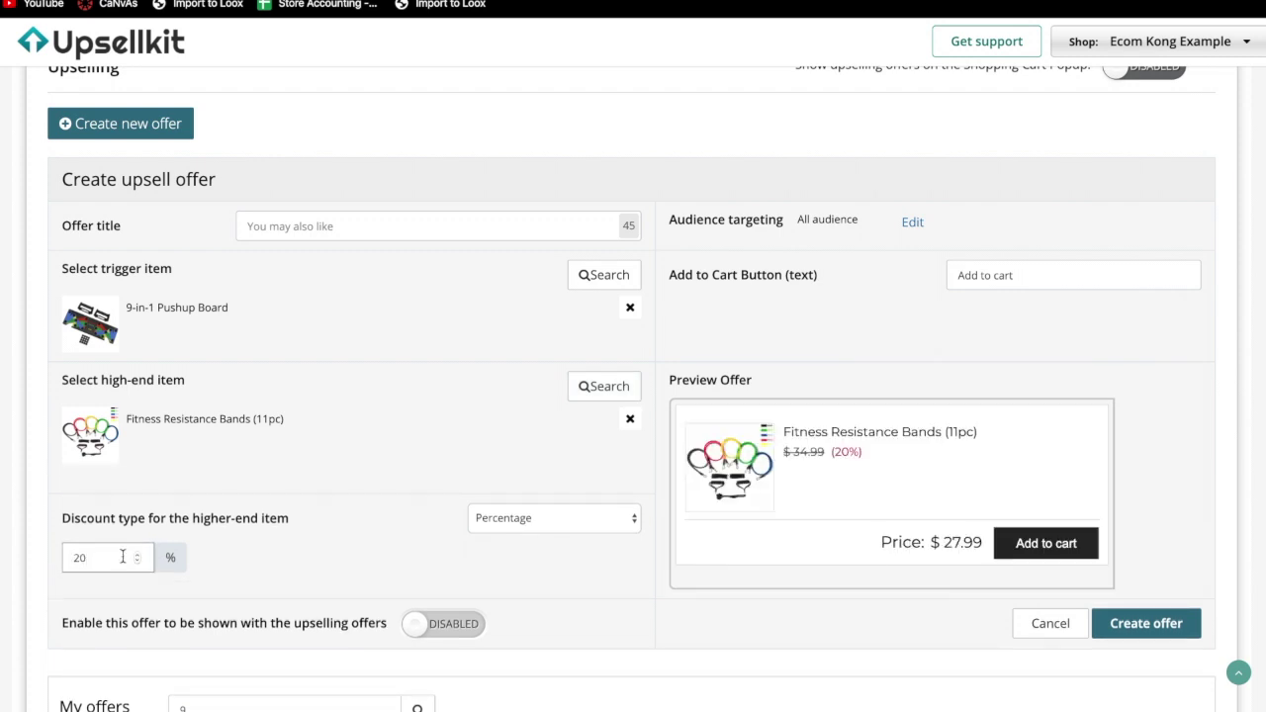
click(445, 625)
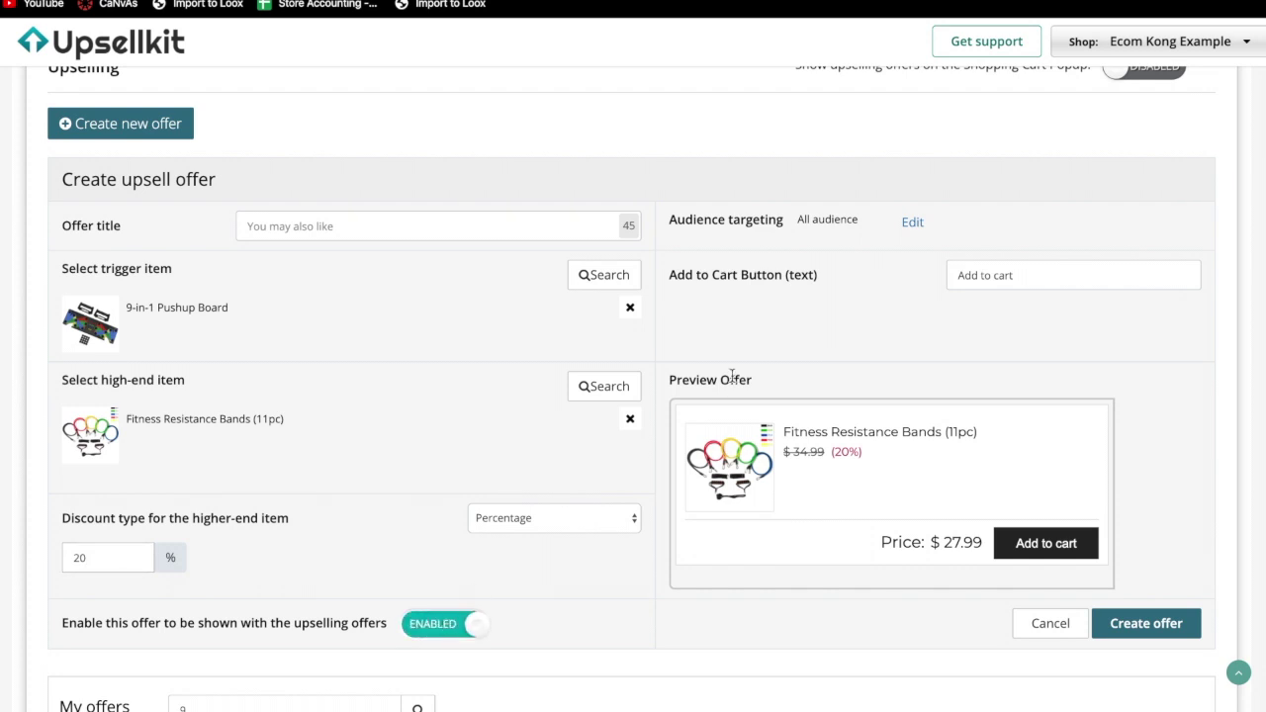
click(414, 229)
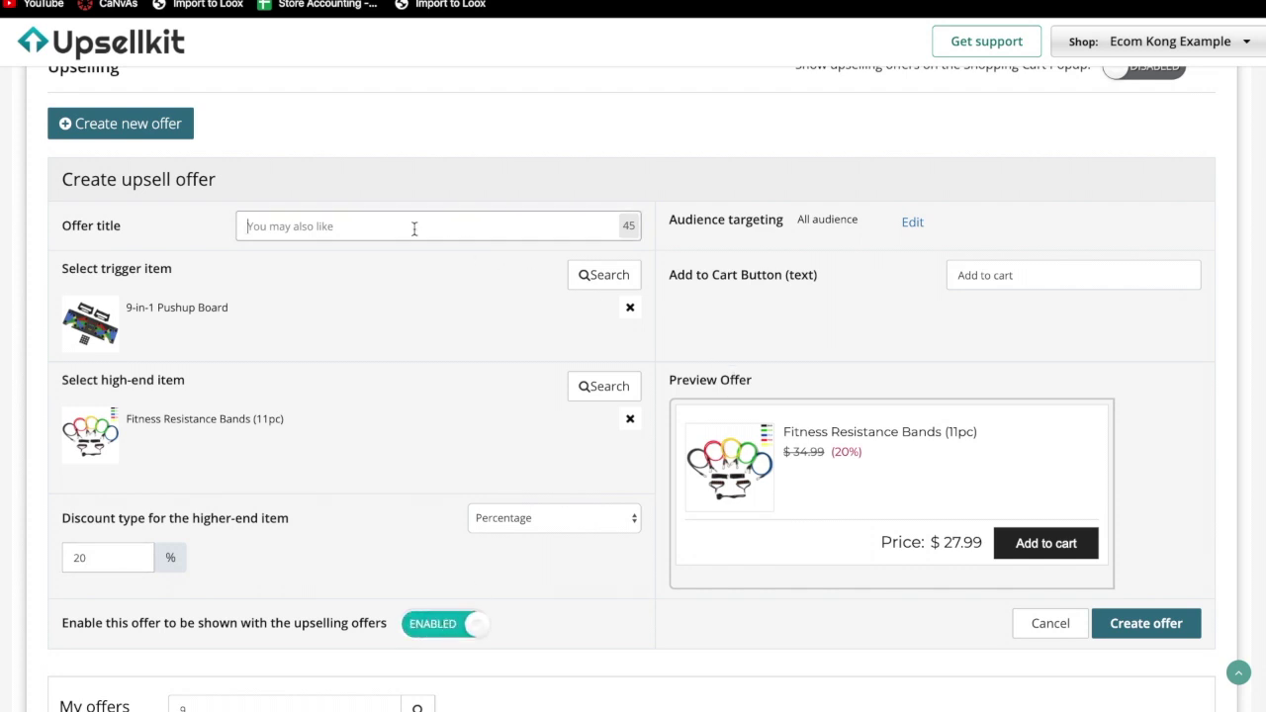
text(You may also like...)
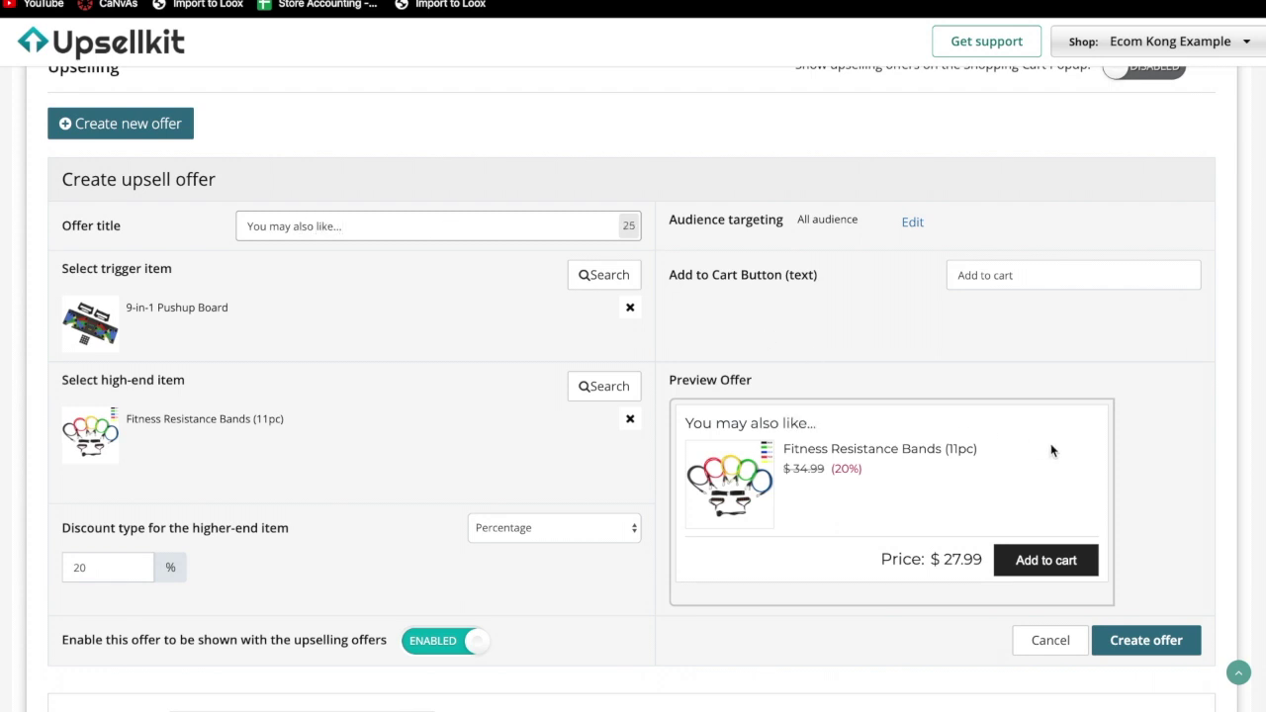
Create the upsell offer and enable the Upselling feature for the store's shopping cart popup.
click(1138, 641)
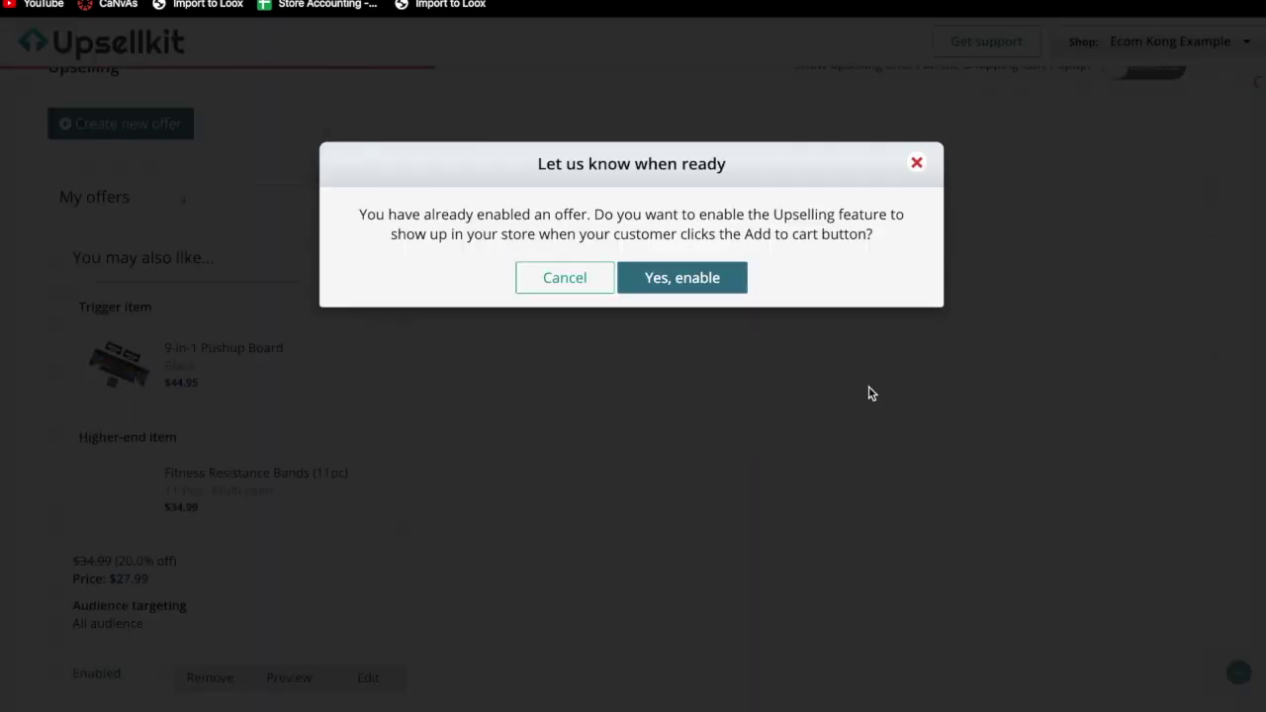
click(714, 285)
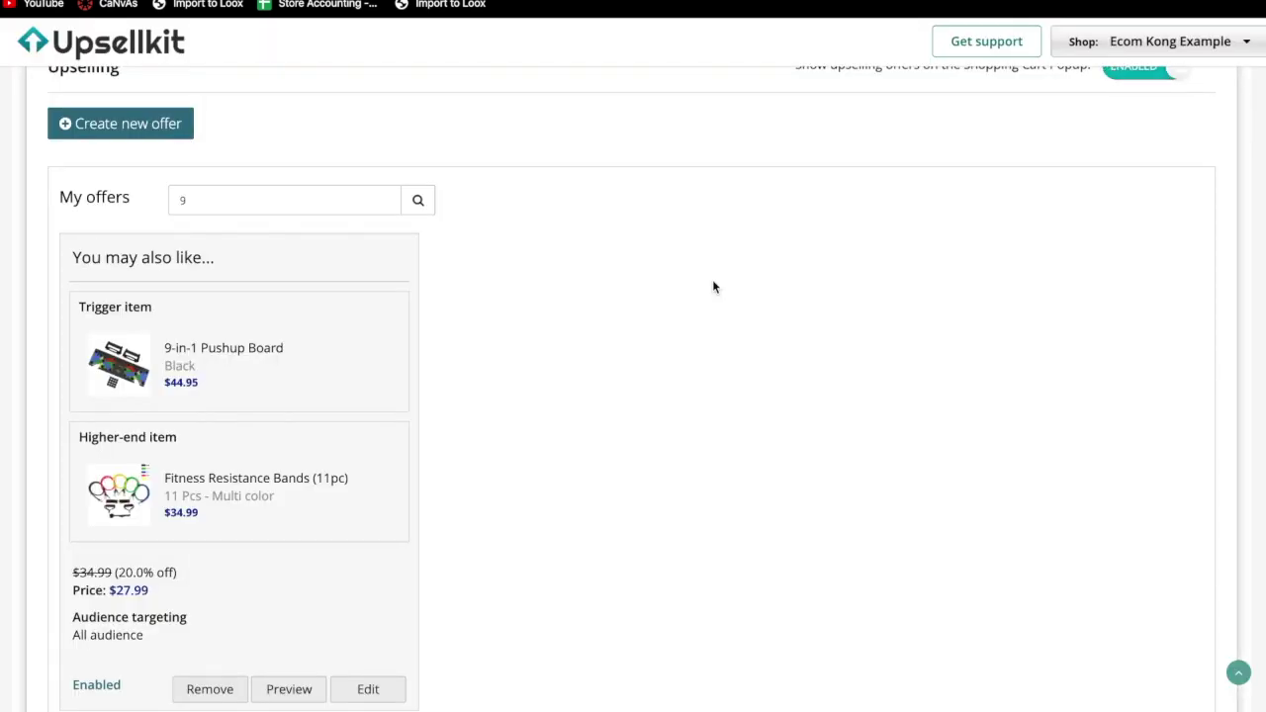
scroll(357, 415, down, 2)
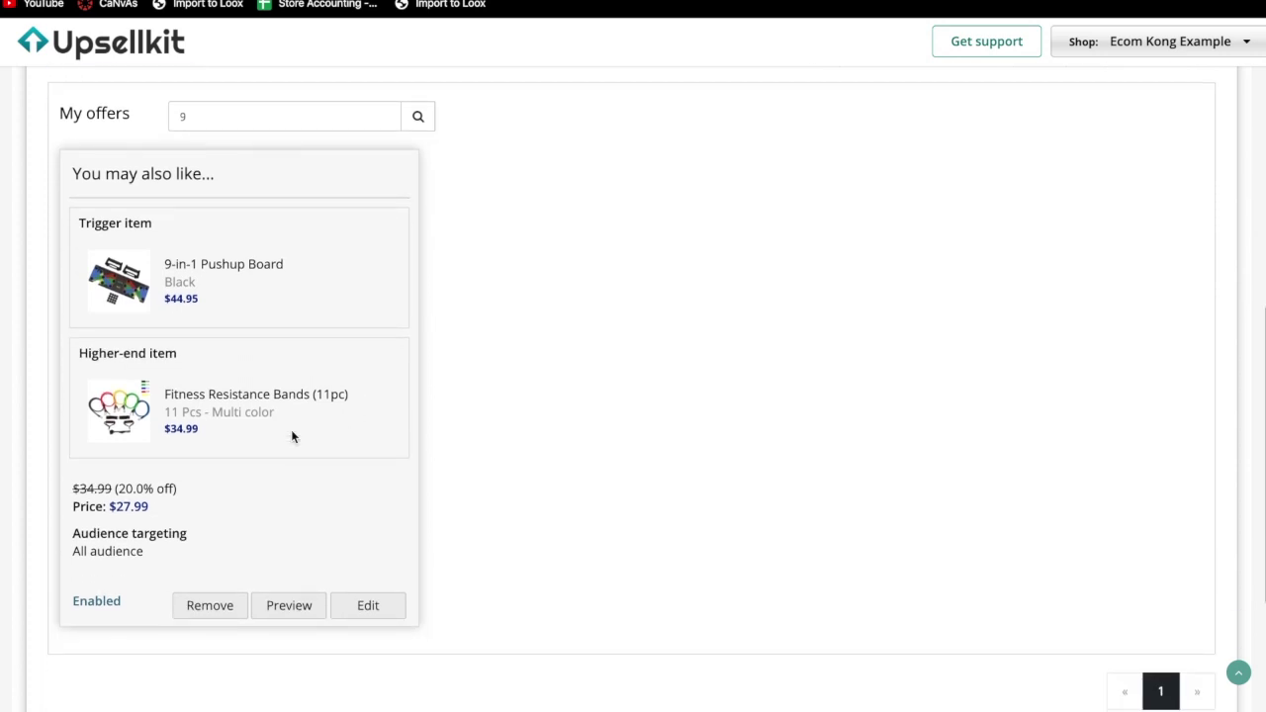
Switch to the storefront's Best Sellers collection, open the 9-in-1 Pushup Board page and look through its imported reviews.
click(350, 2)
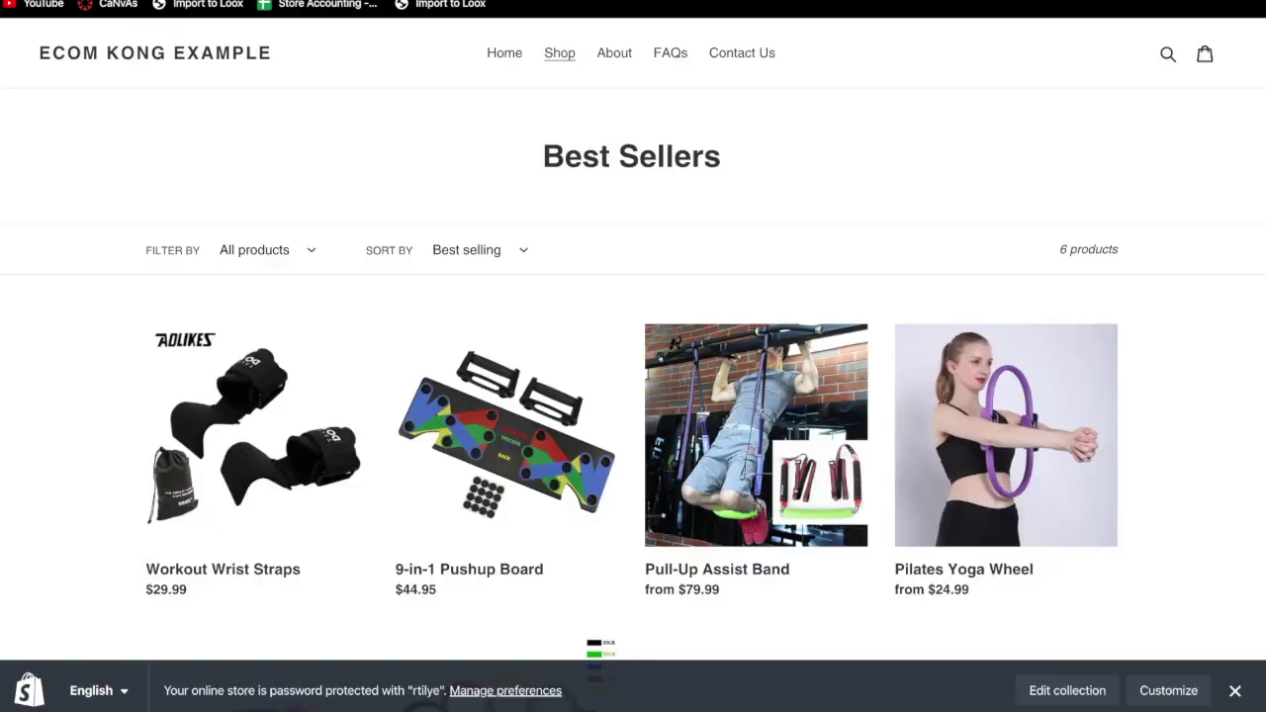
click(502, 424)
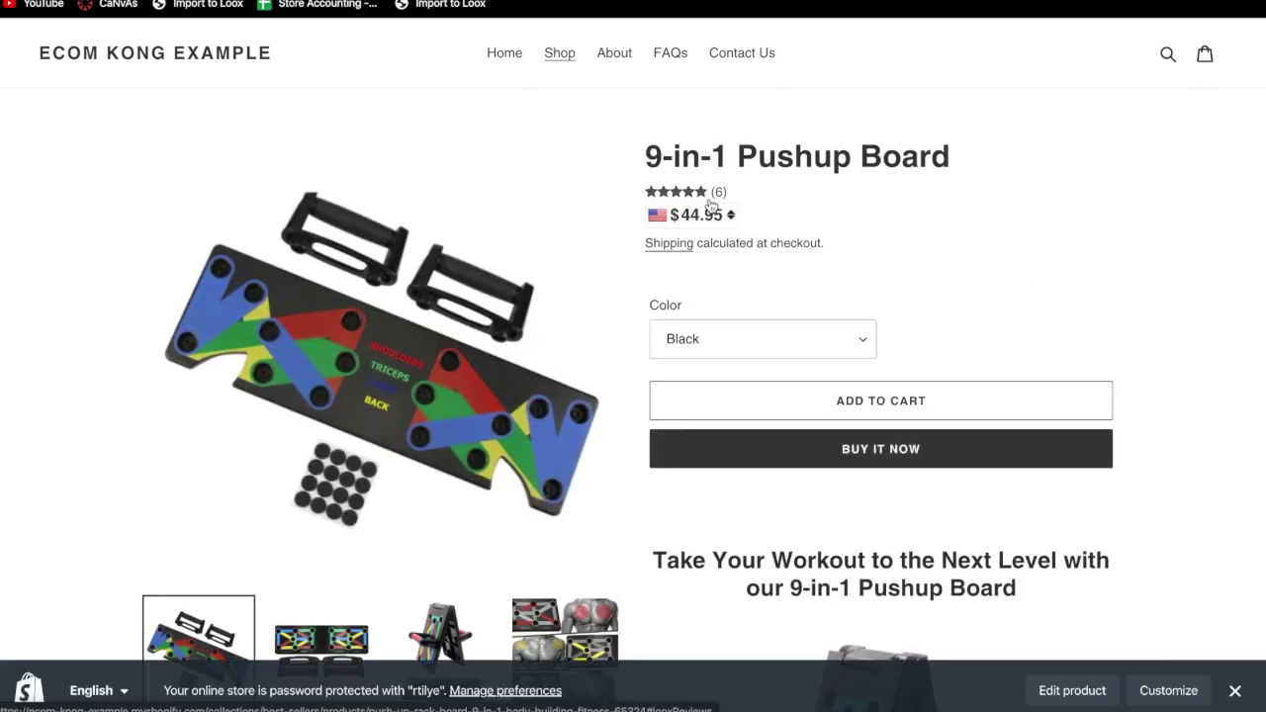
scroll(837, 247, down, 10)
scroll(837, 247, down, 15)
scroll(834, 248, up, 6)
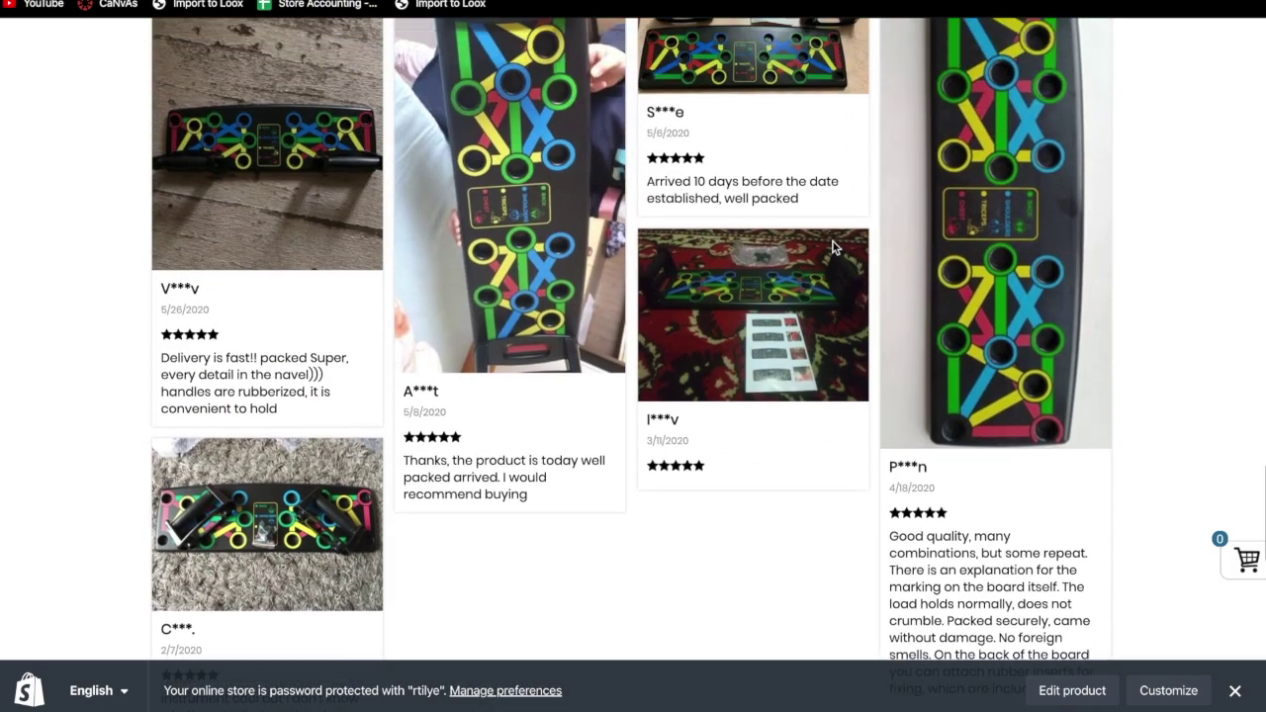
scroll(778, 255, up, 8)
scroll(778, 255, up, 10)
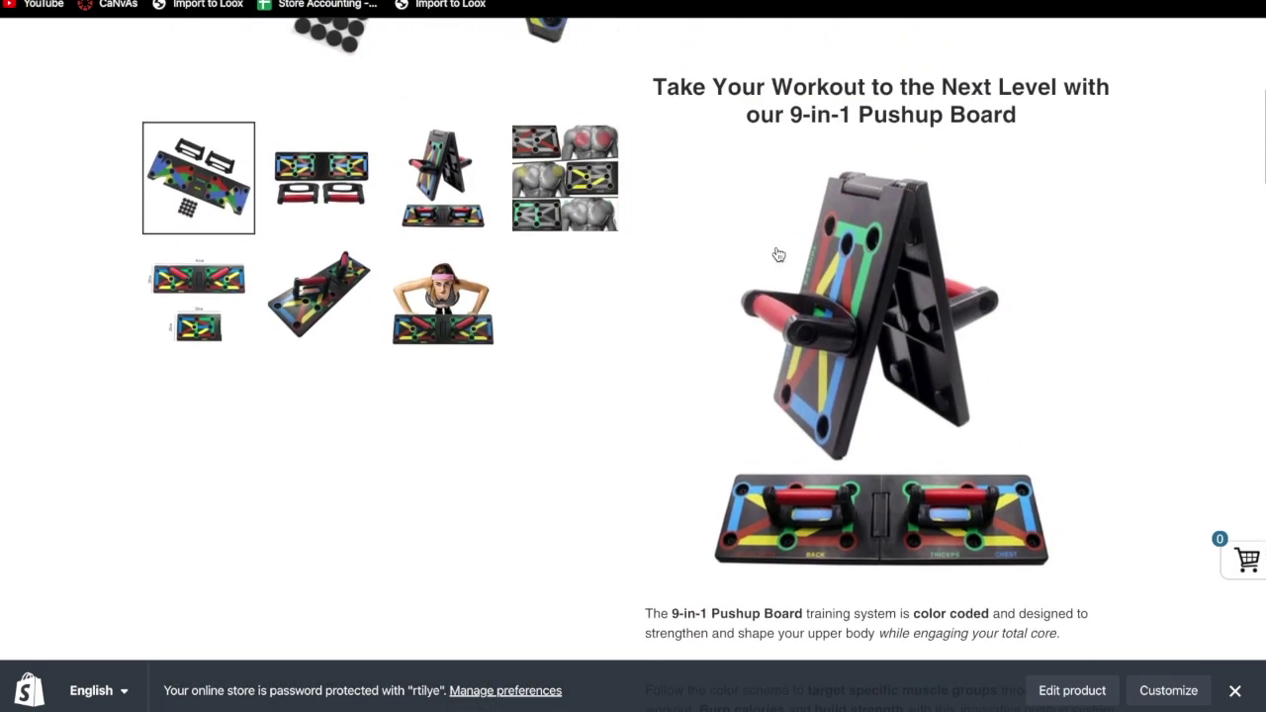
Add the 9-in-1 Pushup Board to the cart along with the discounted Fitness Resistance Bands upsell, and close the cart.
scroll(778, 255, up, 5)
click(753, 329)
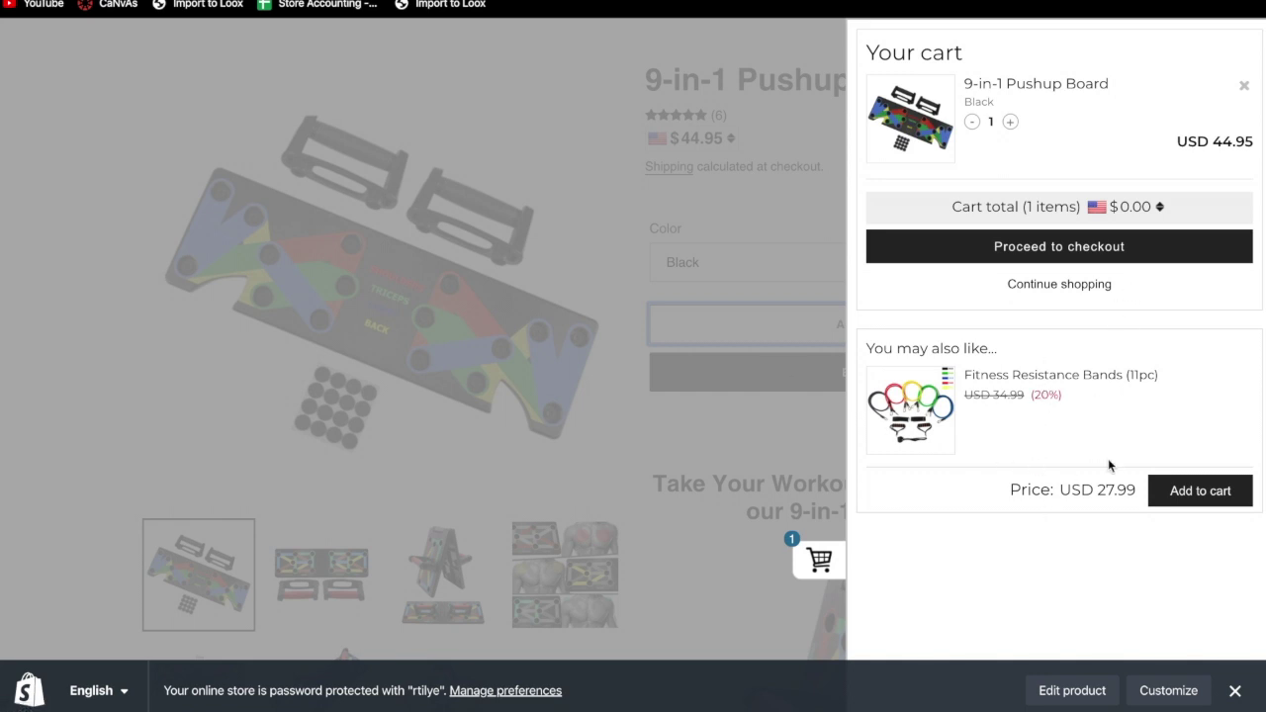
click(1199, 493)
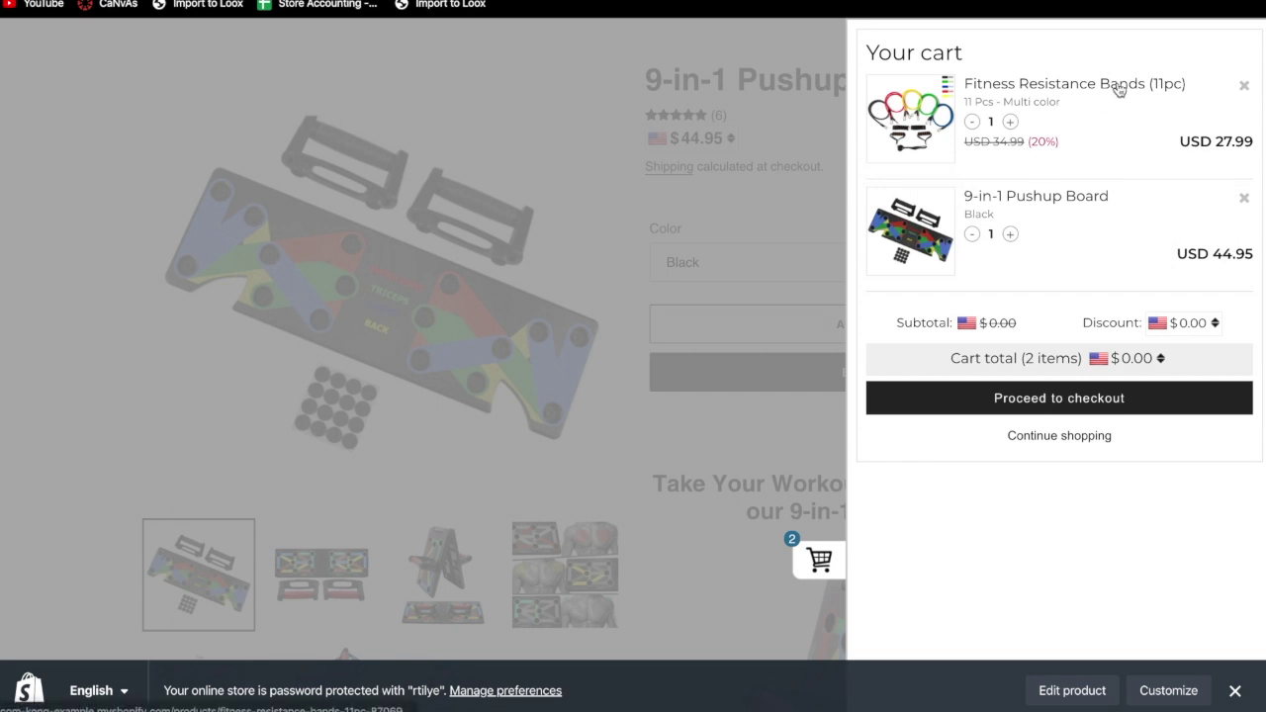
click(842, 79)
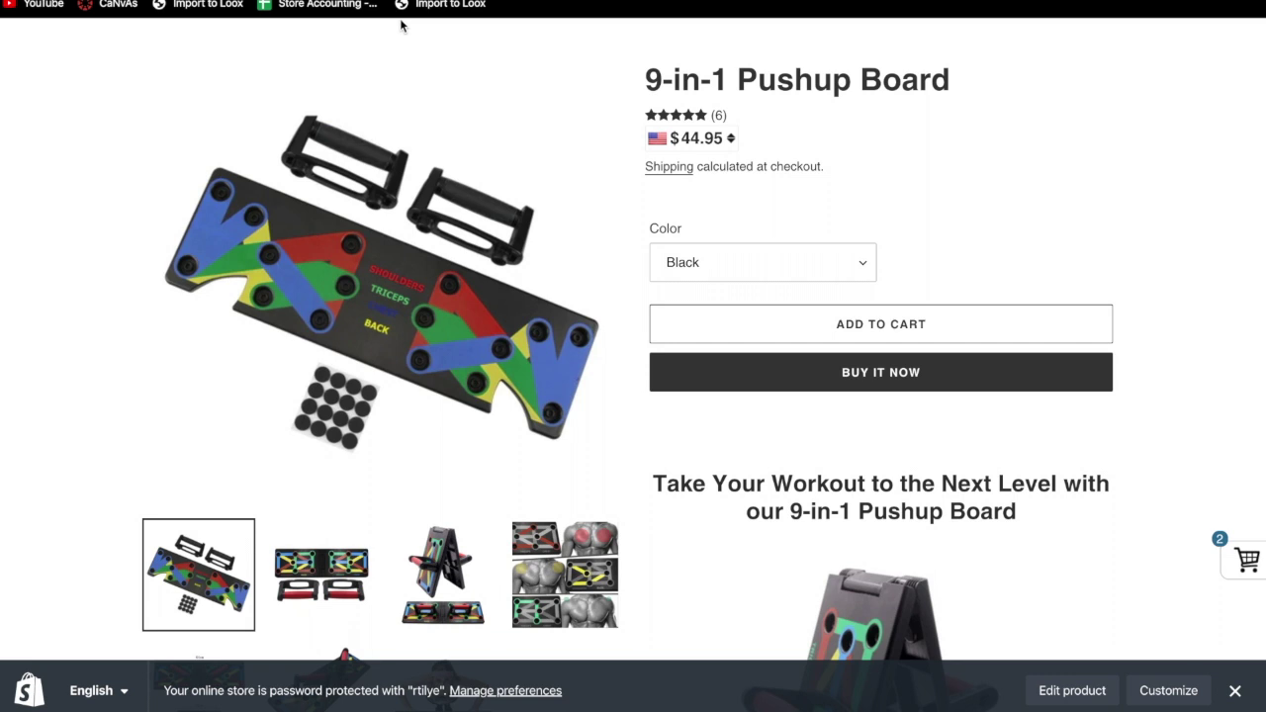
Return to the Shopify admin's installed apps, open Currency Converter Plus and review its activation, price display and currency chooser preferences.
key(ctrl+Tab)
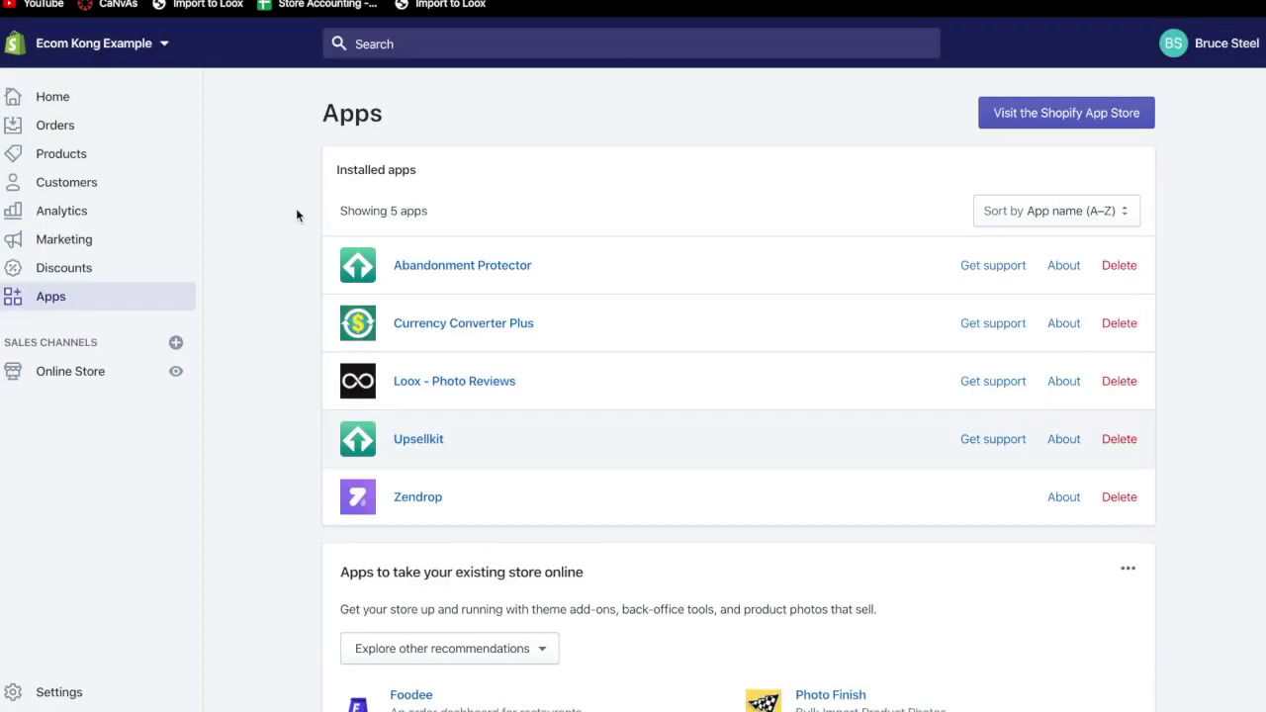
click(480, 334)
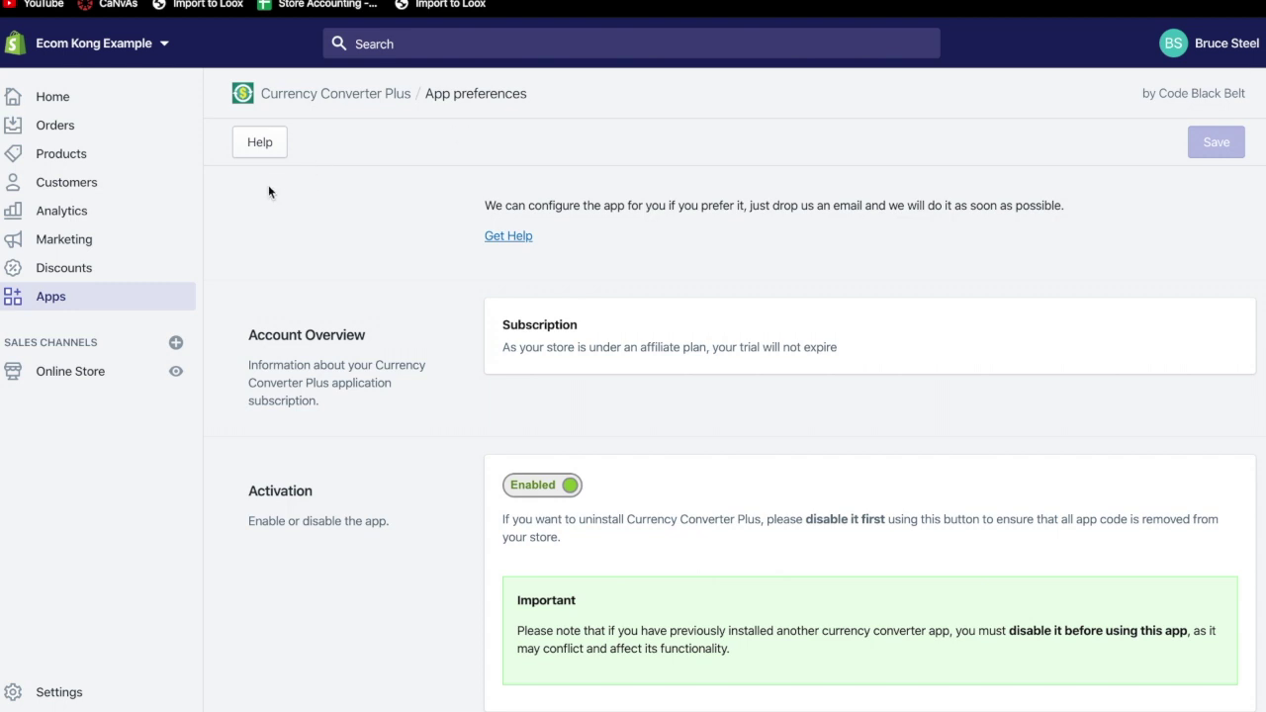
scroll(270, 191, down, 3)
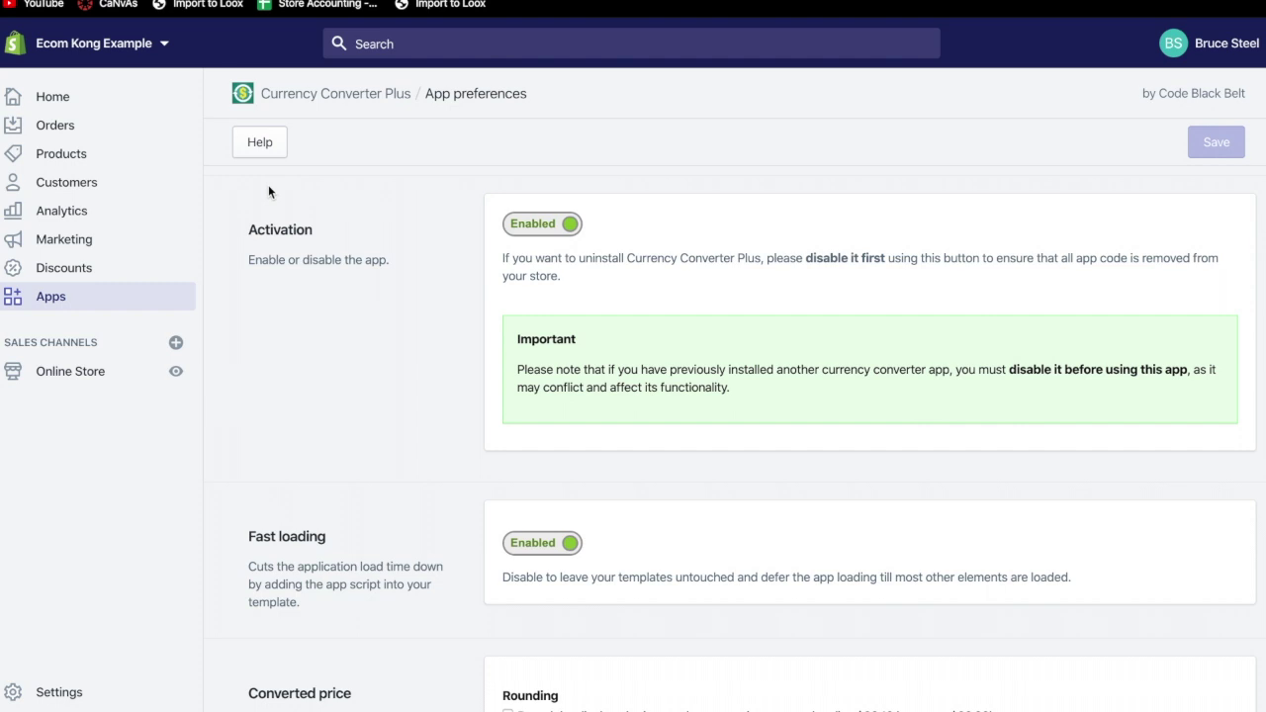
scroll(390, 291, down, 4)
scroll(390, 291, down, 5)
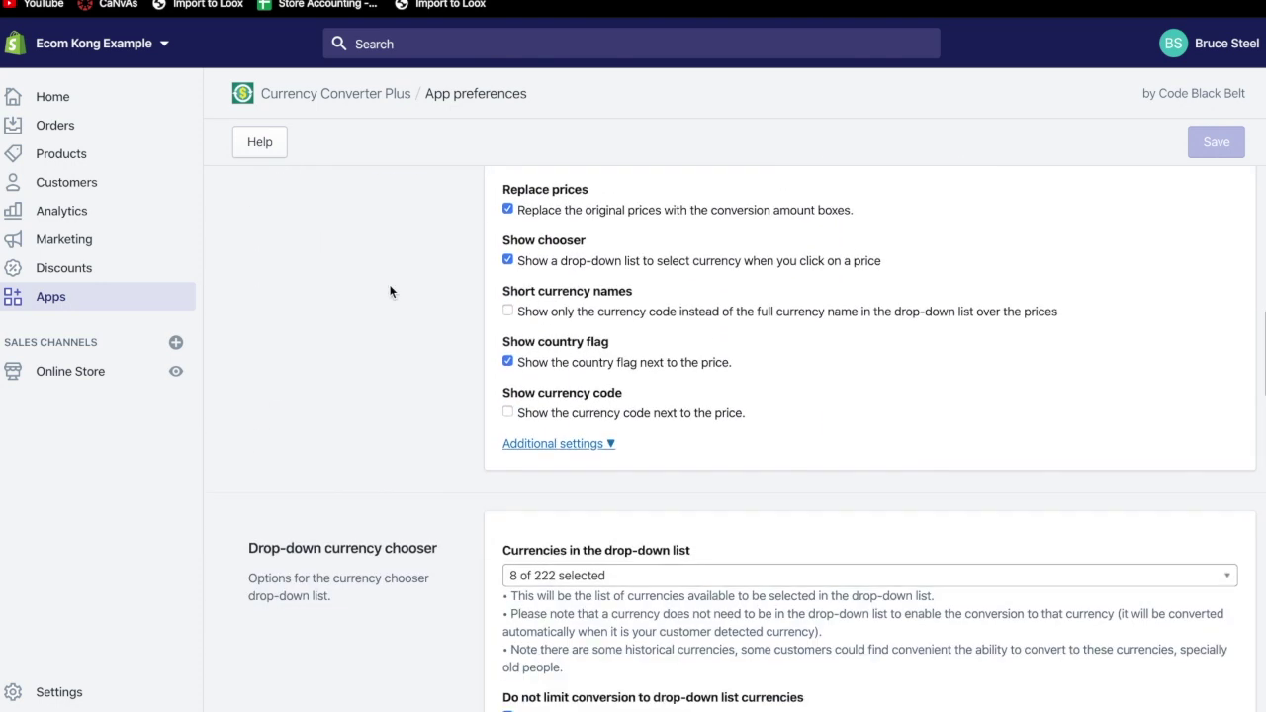
scroll(390, 291, up, 10)
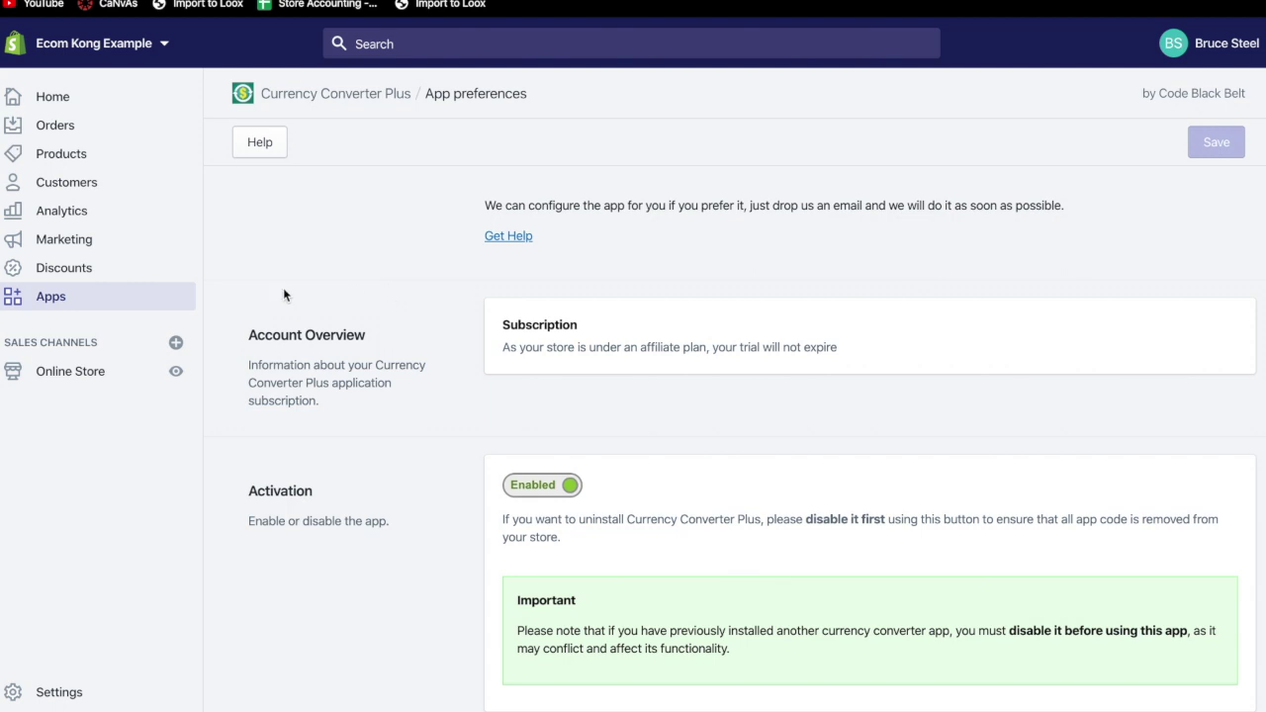
Return to the installed apps and open the Abandonment Protector dashboard.
click(101, 298)
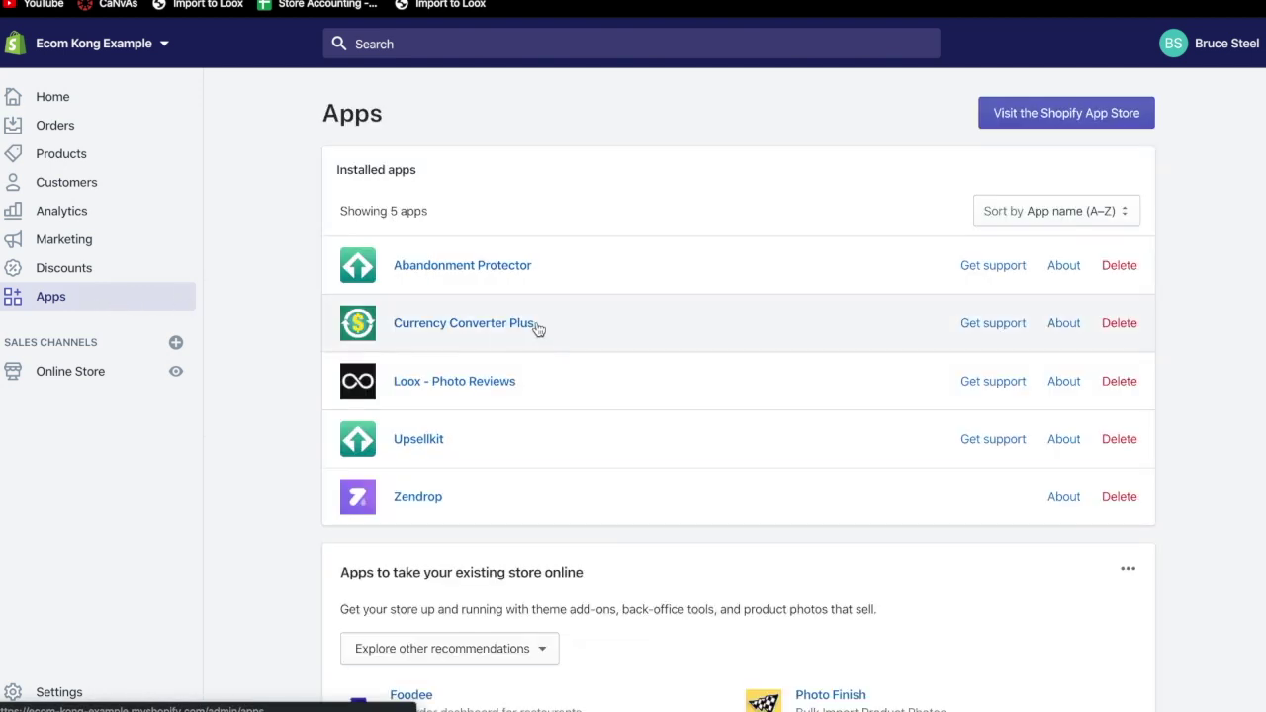
click(488, 274)
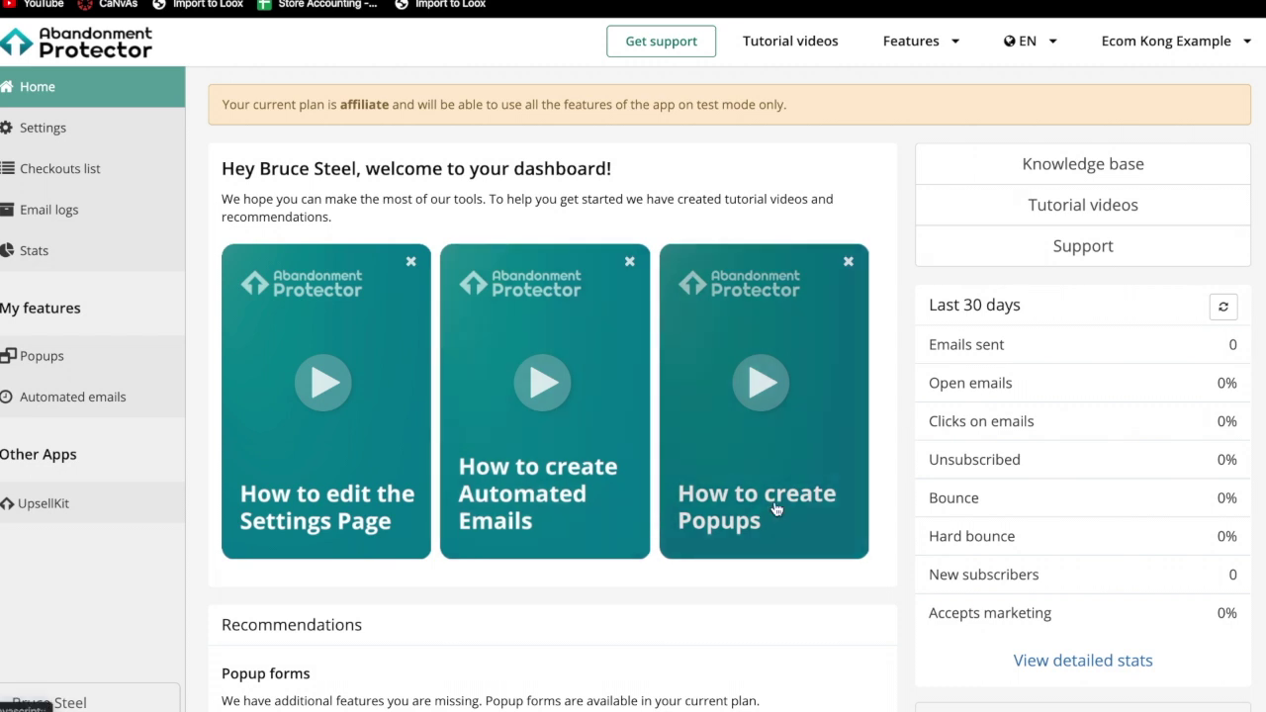
Open the automated Abandoned checkouts workflow and start editing the general campaign's email templates.
scroll(461, 542, down, 5)
scroll(462, 539, down, 2)
click(103, 400)
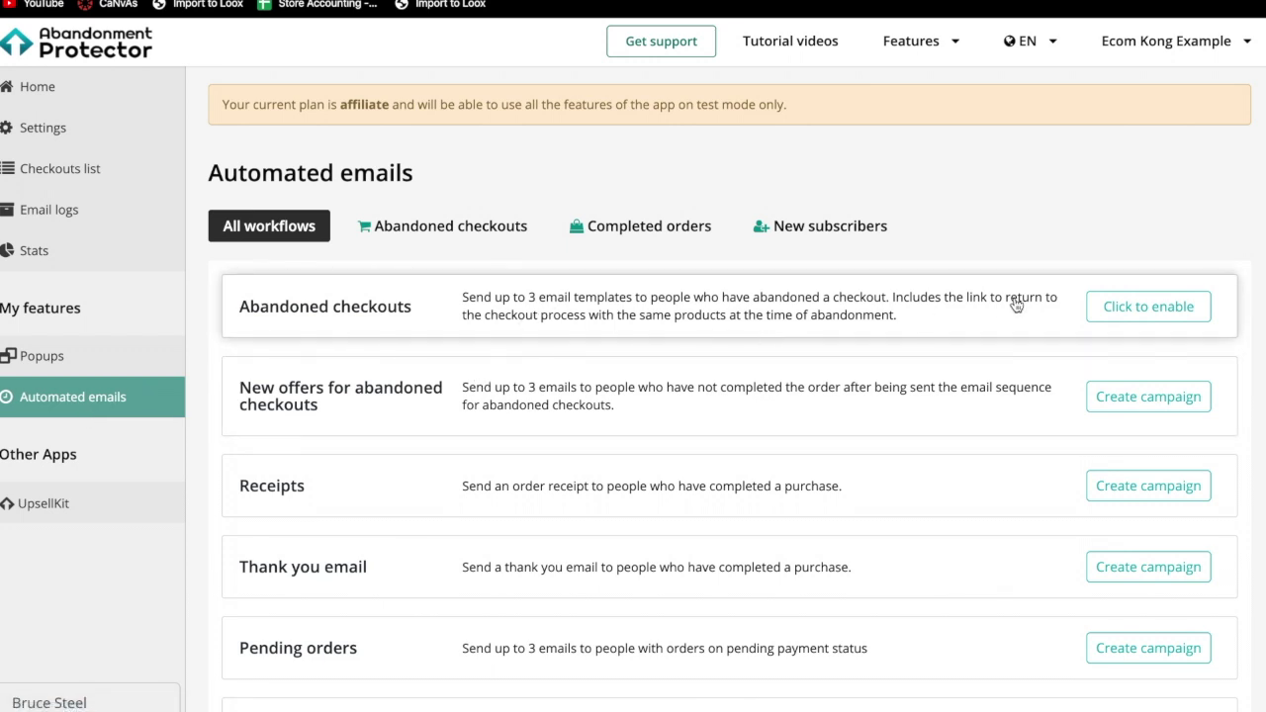
click(1098, 312)
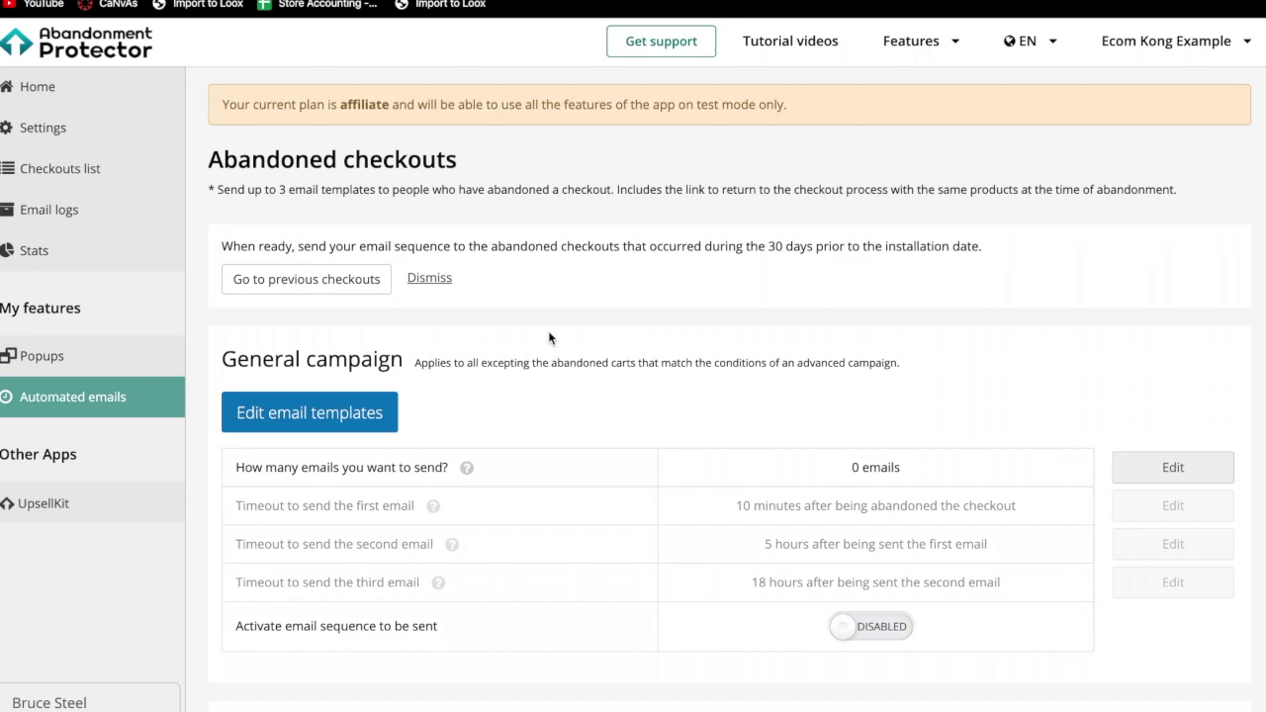
click(381, 411)
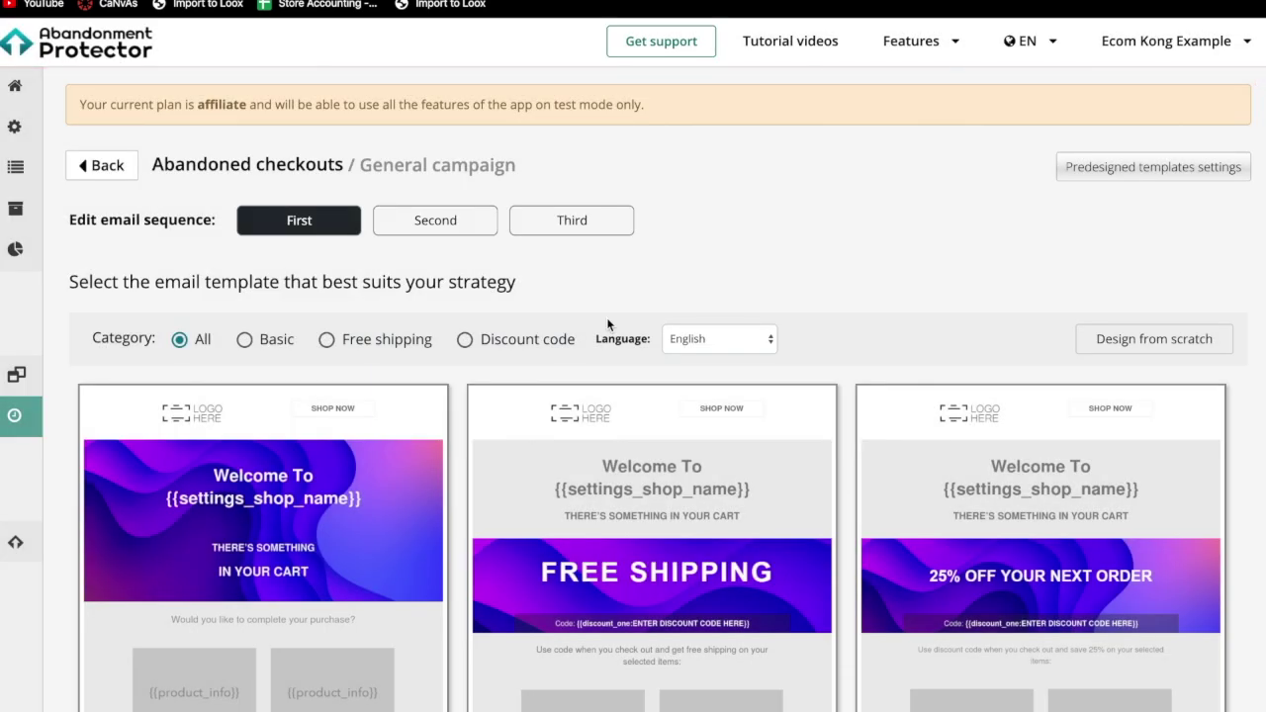
Preview the free shipping template "Where do you want to receive your purchase?" and read through its desktop layout.
scroll(607, 323, down, 3)
scroll(608, 319, down, 15)
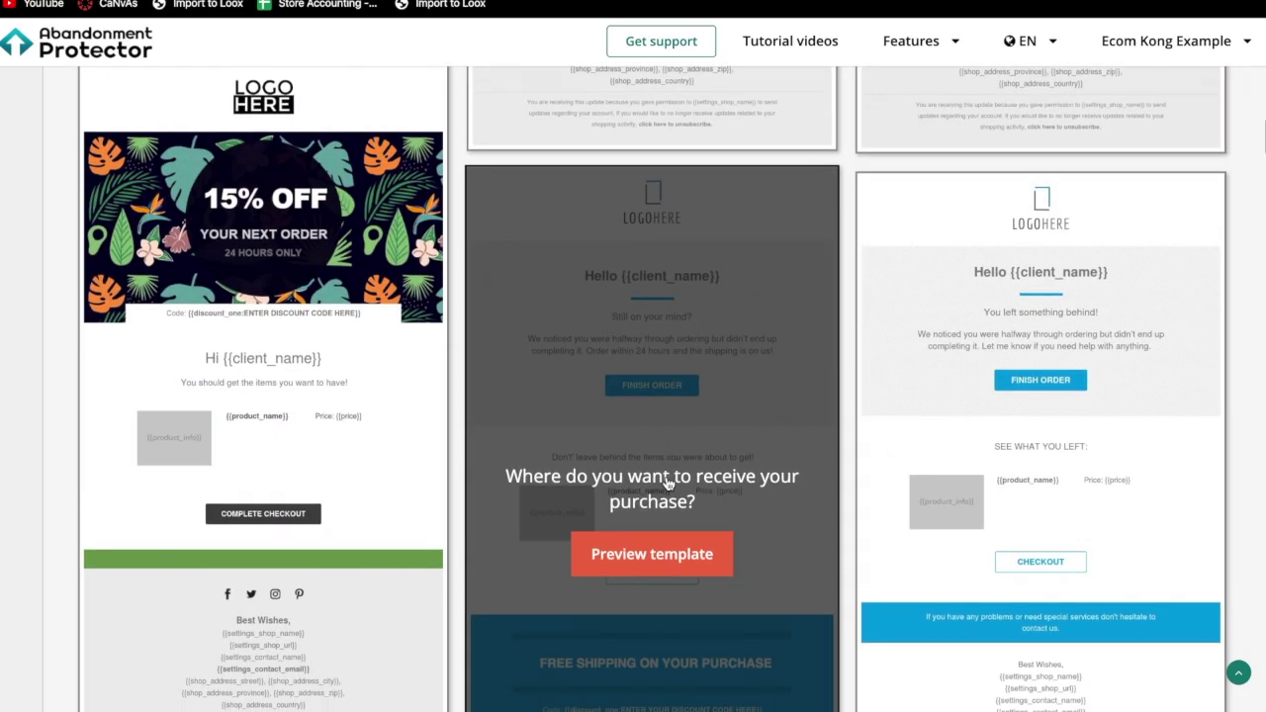
click(637, 554)
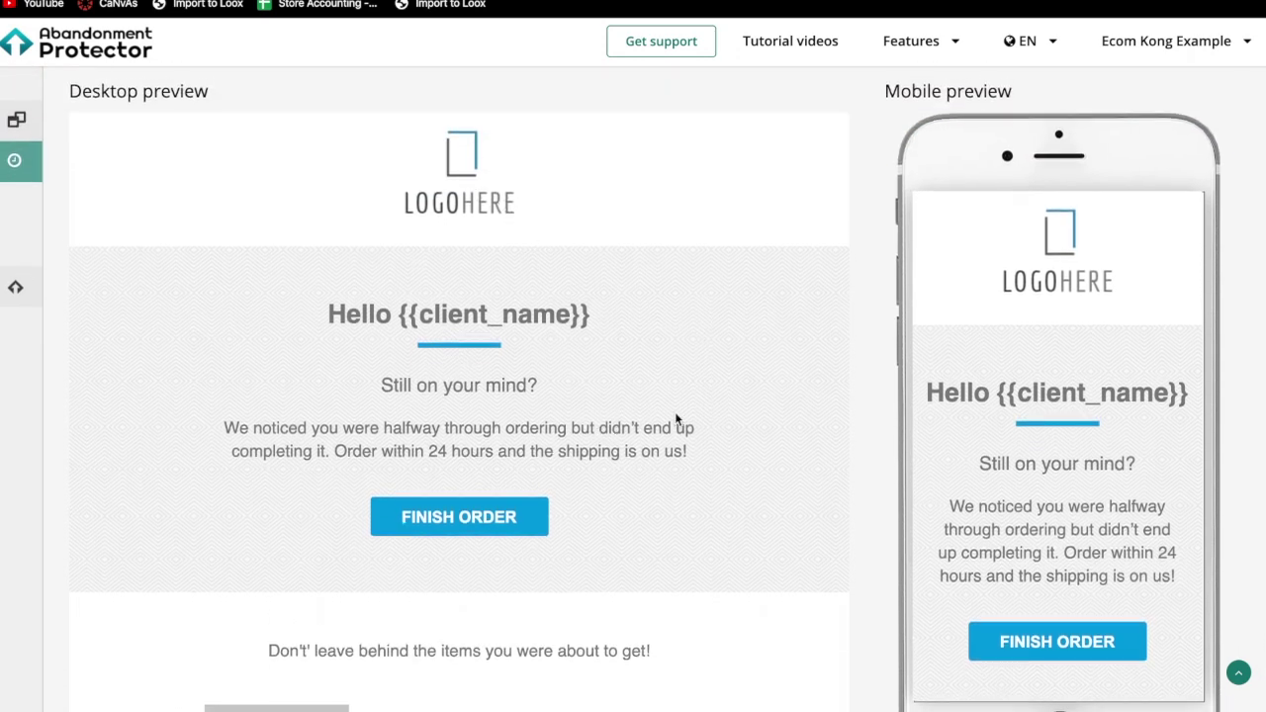
scroll(537, 417, down, 5)
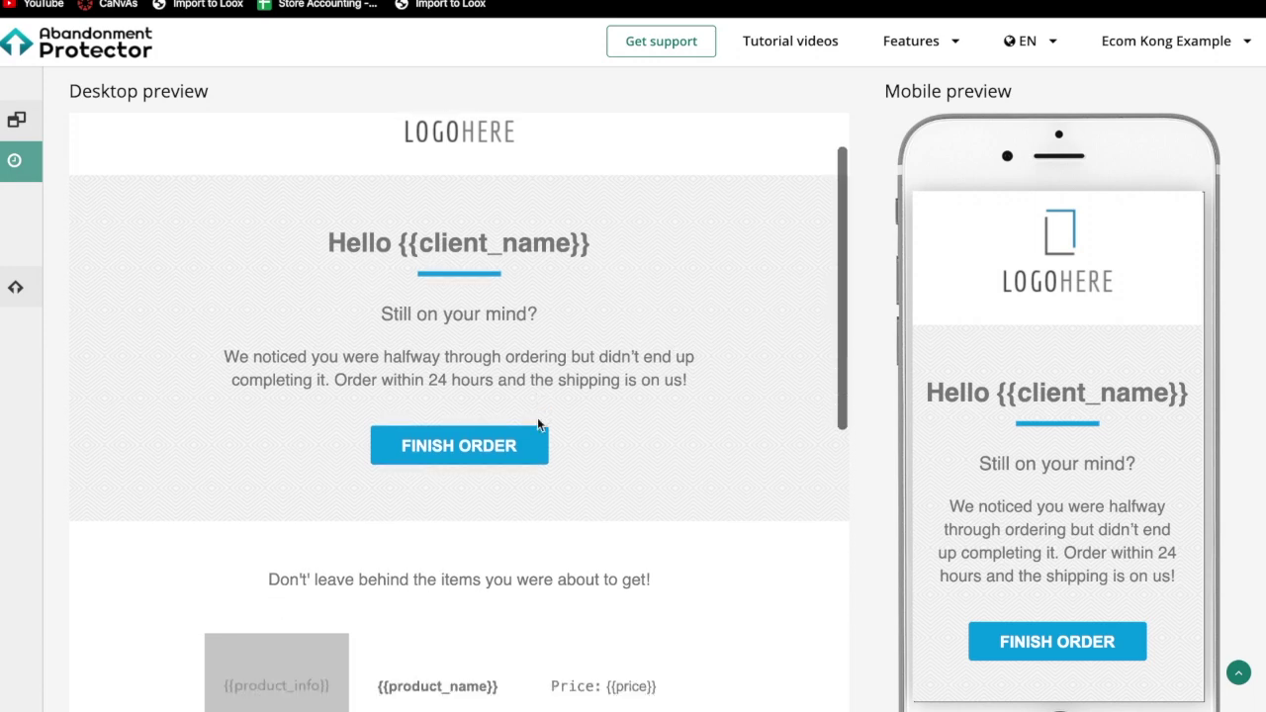
scroll(513, 602, down, 1)
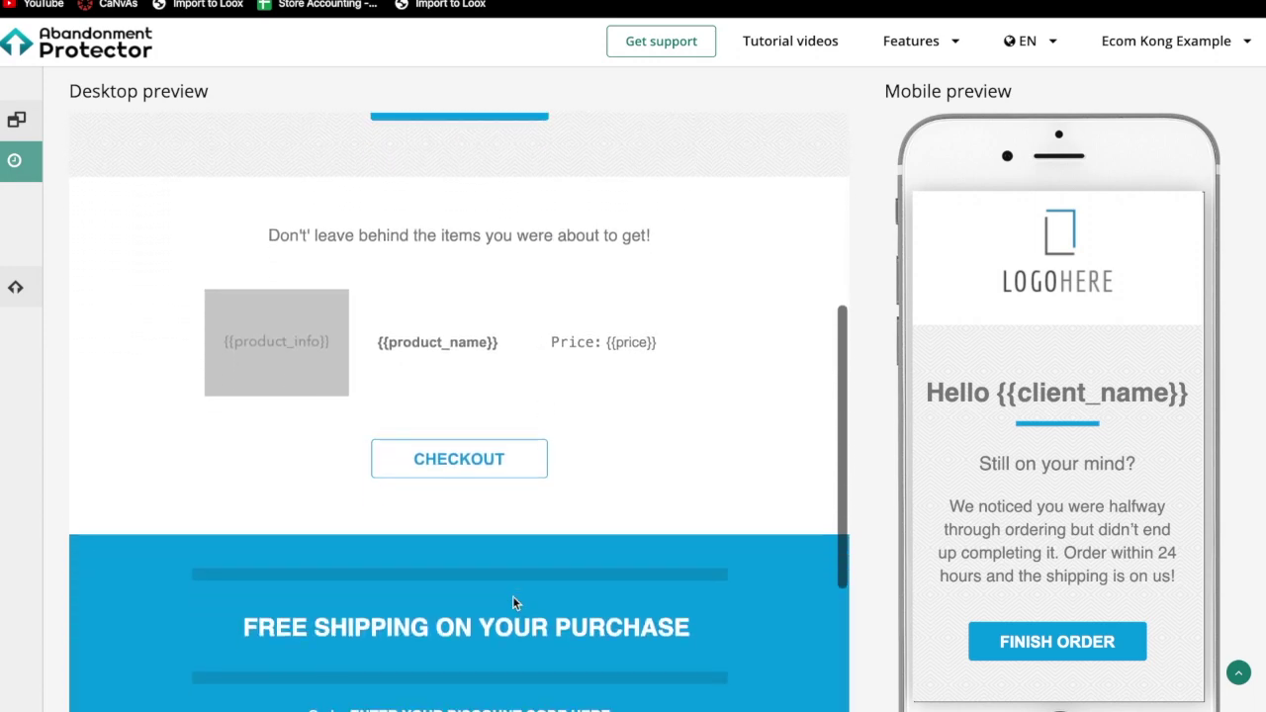
scroll(513, 602, up, 2)
scroll(513, 602, up, 1)
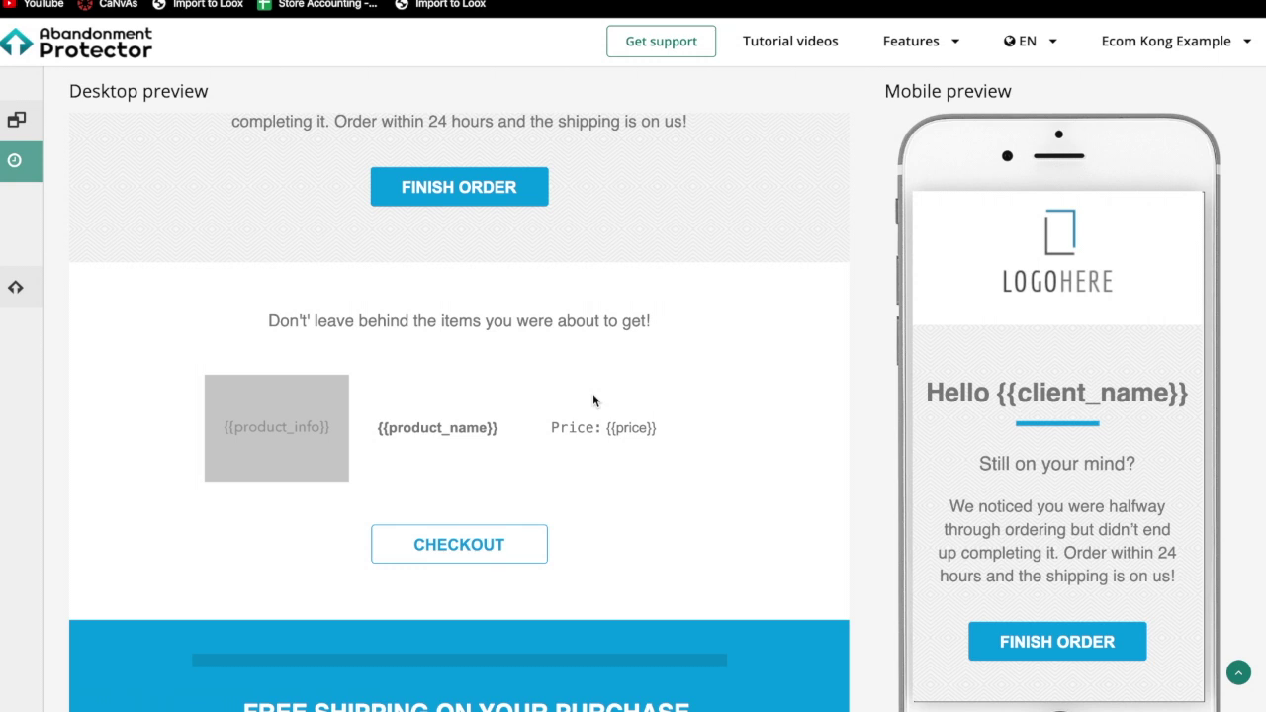
scroll(593, 399, up, 5)
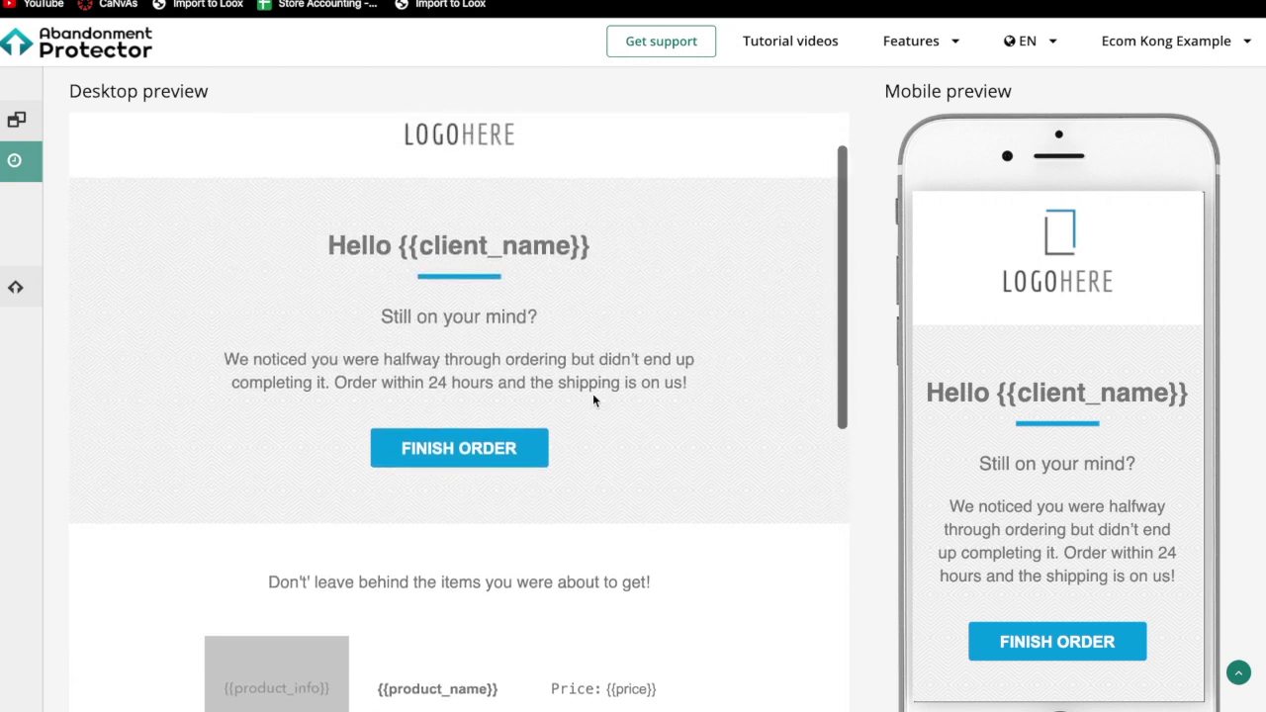
scroll(594, 400, up, 3)
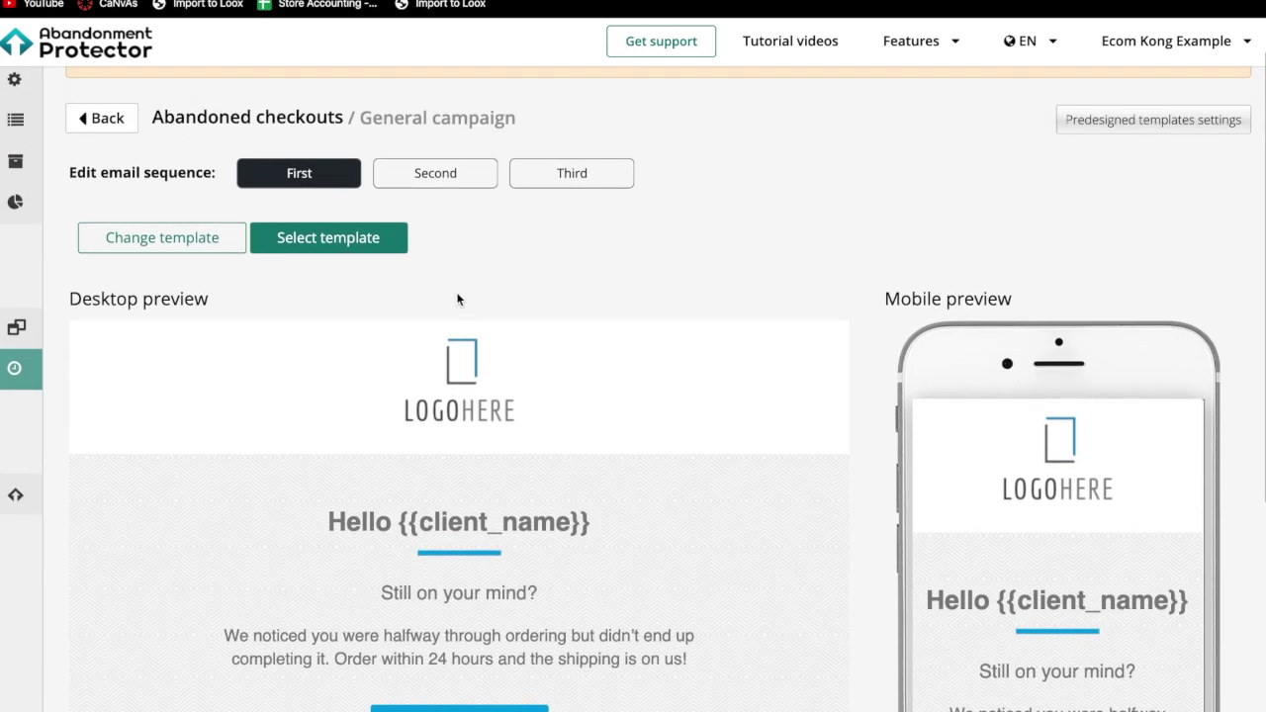
Select the previewed template for the first abandoned checkout email and look through its content blocks and send settings.
click(376, 242)
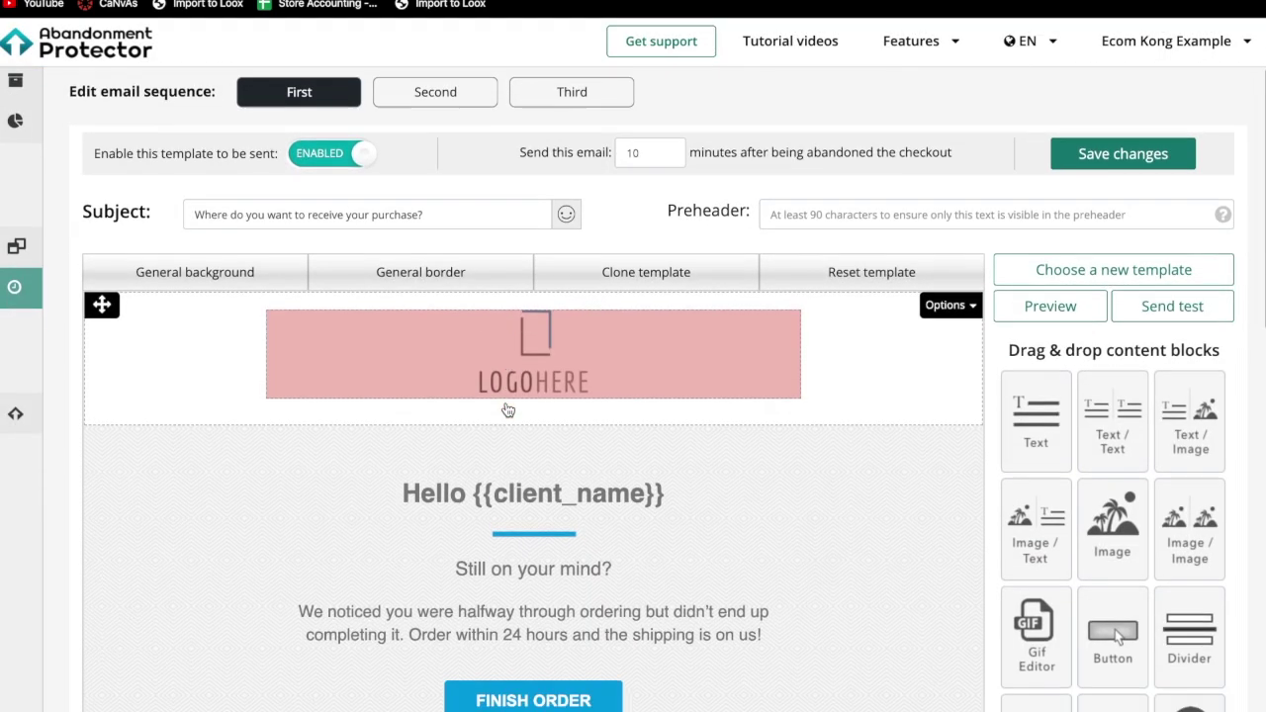
scroll(506, 401, down, 3)
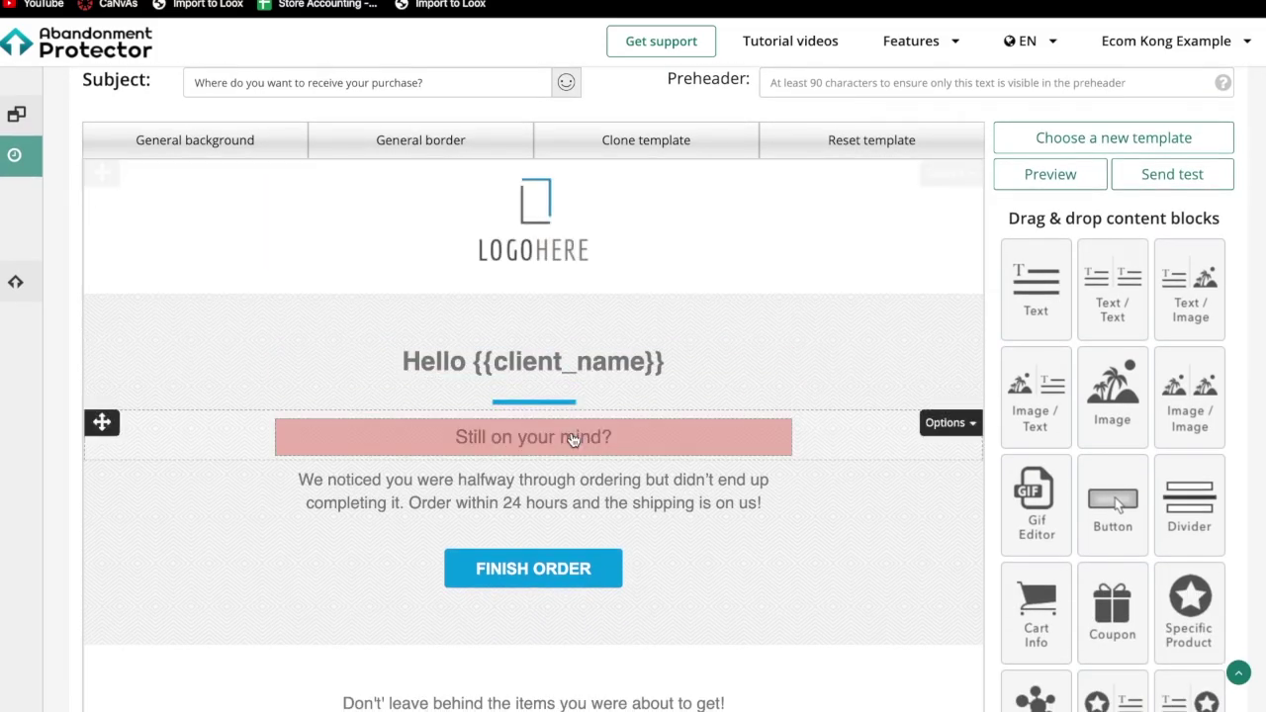
scroll(574, 438, down, 5)
scroll(573, 441, down, 3)
scroll(574, 435, up, 12)
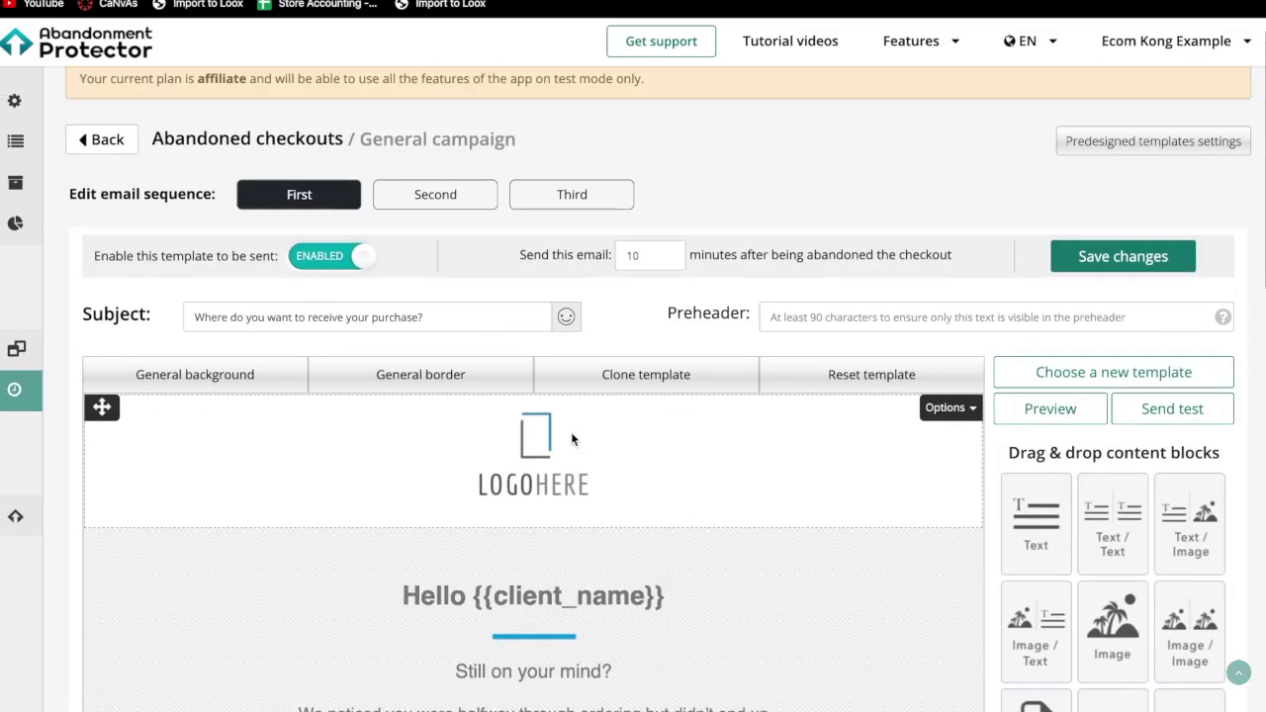
scroll(475, 408, down, 1)
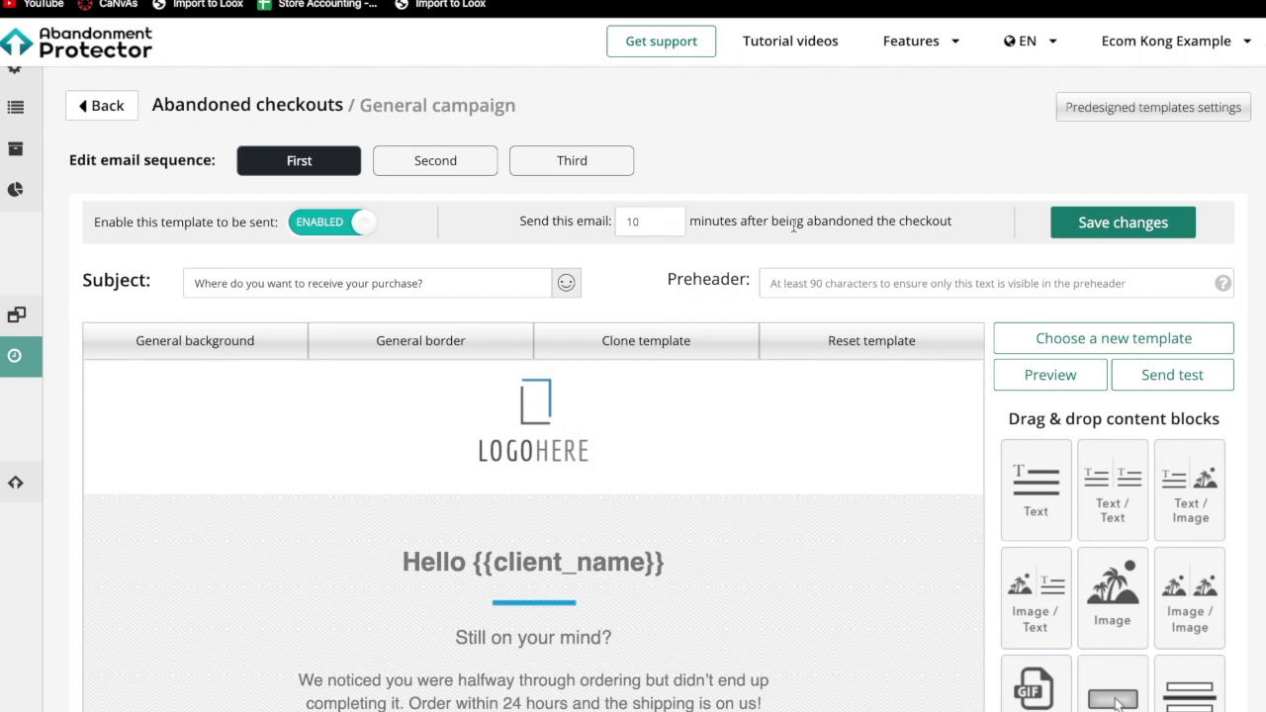
Check the second and third emails of the sequence, then return to the first email.
click(440, 160)
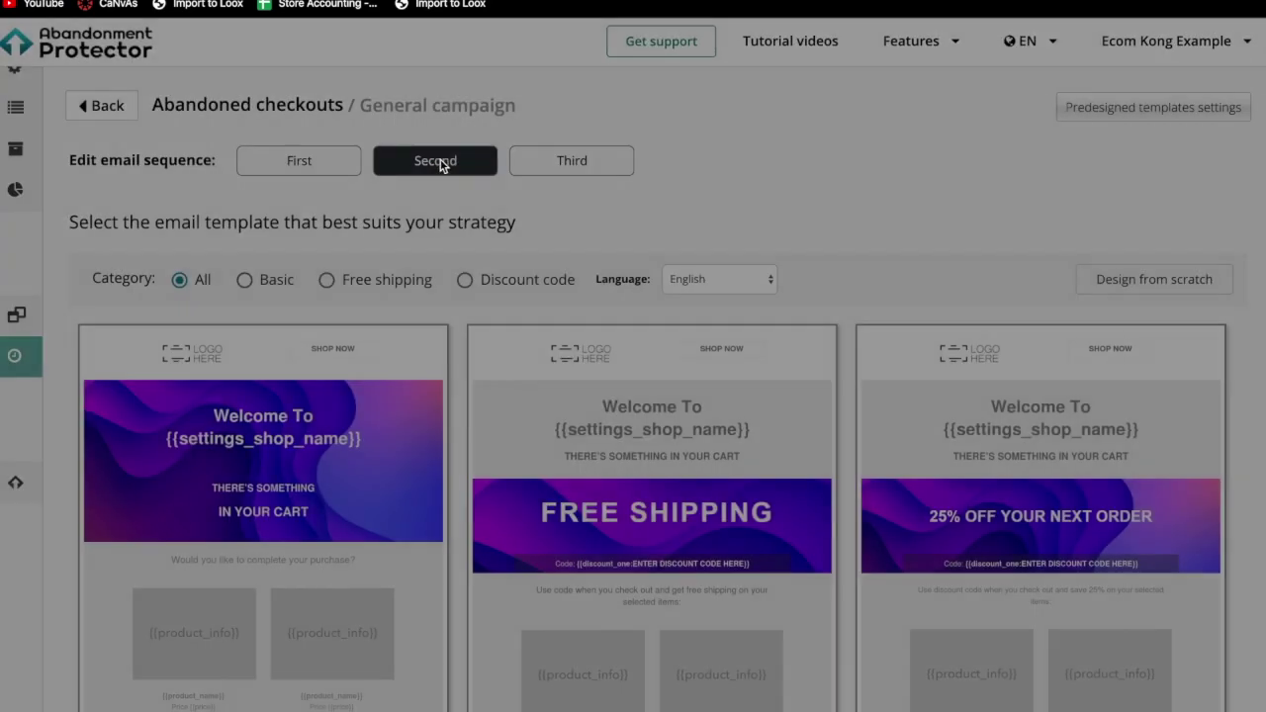
click(579, 161)
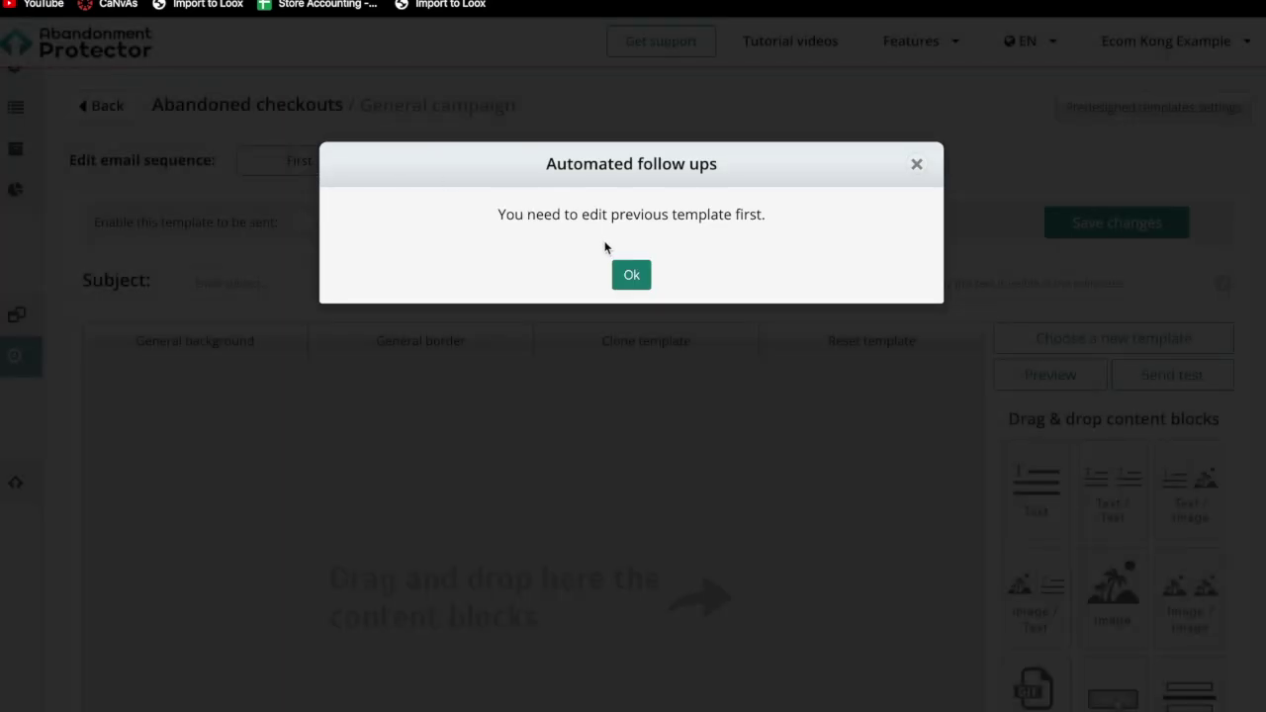
click(631, 274)
click(315, 164)
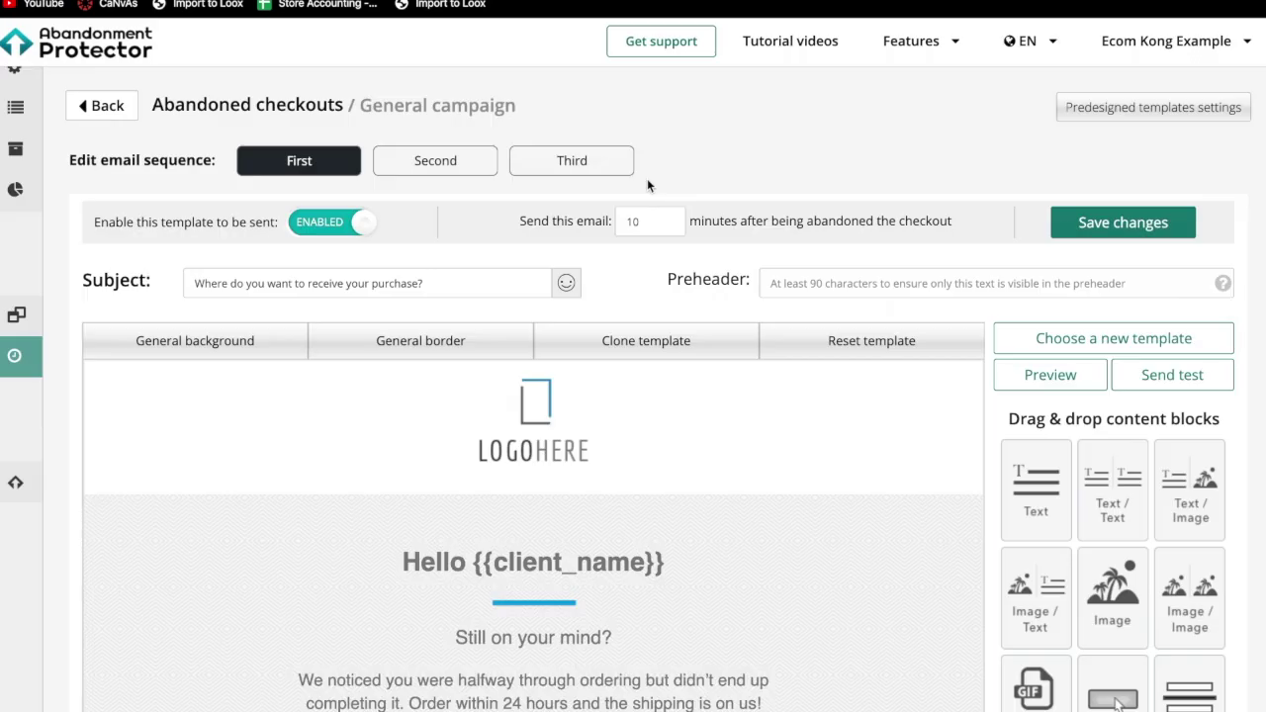
Review the first email's template once more and save it as enabled, sent 10 minutes after checkout abandonment.
scroll(819, 216, down, 1)
scroll(820, 216, down, 2)
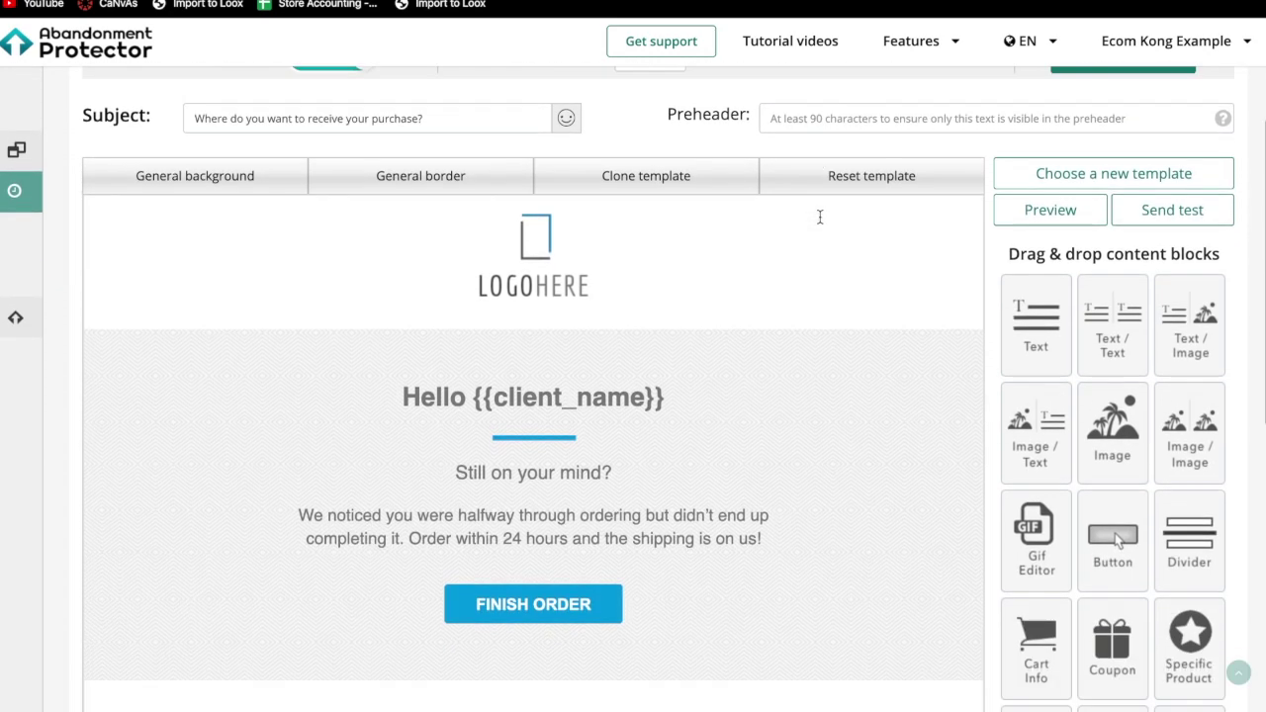
scroll(822, 213, up, 1)
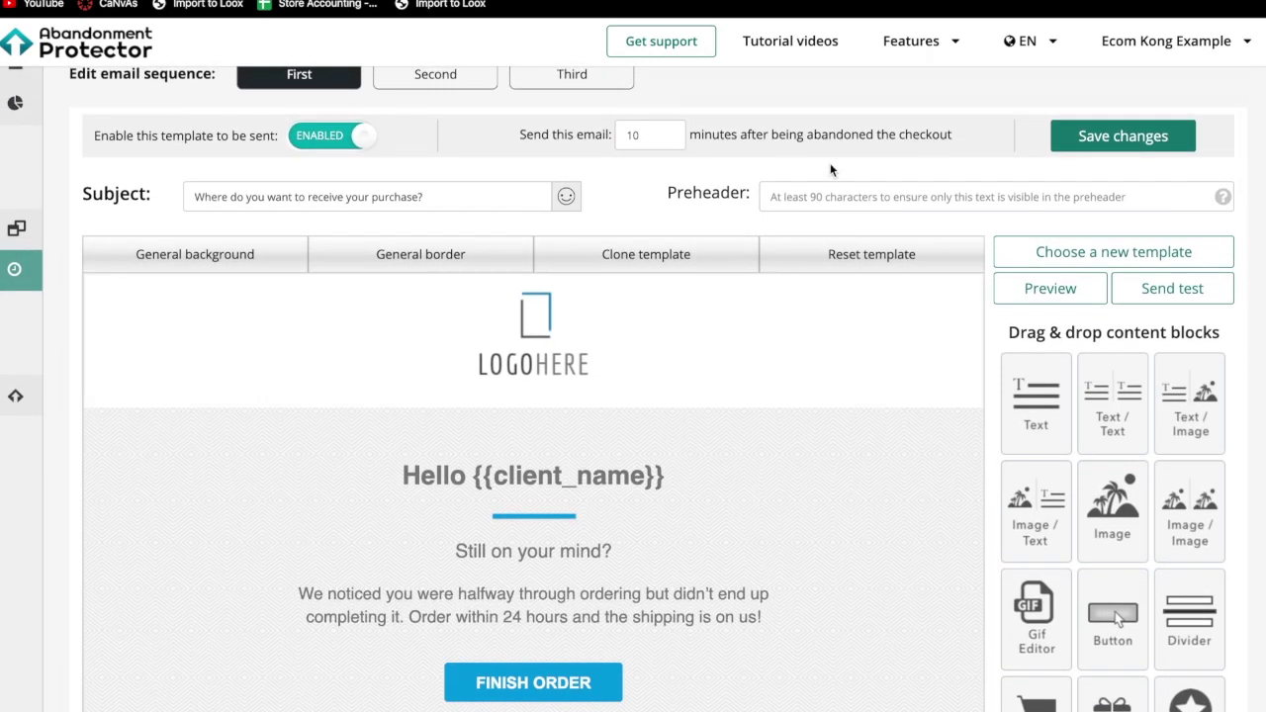
scroll(831, 170, up, 1)
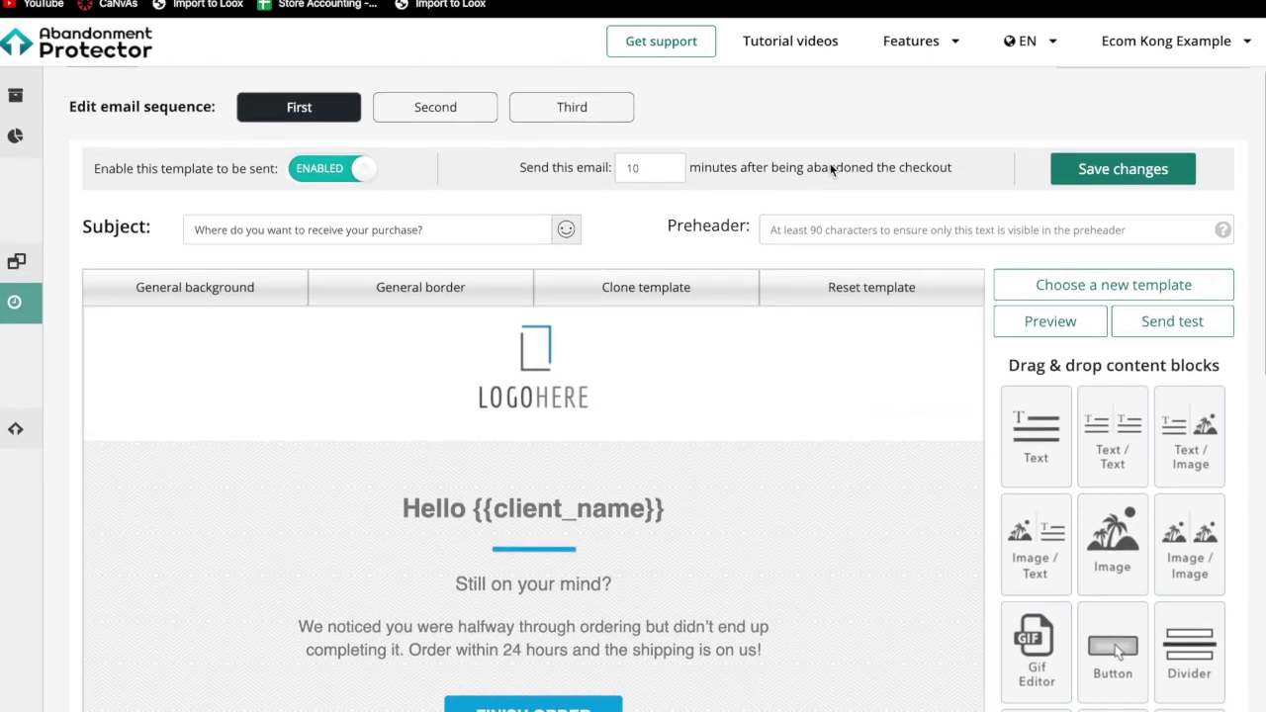
click(1087, 182)
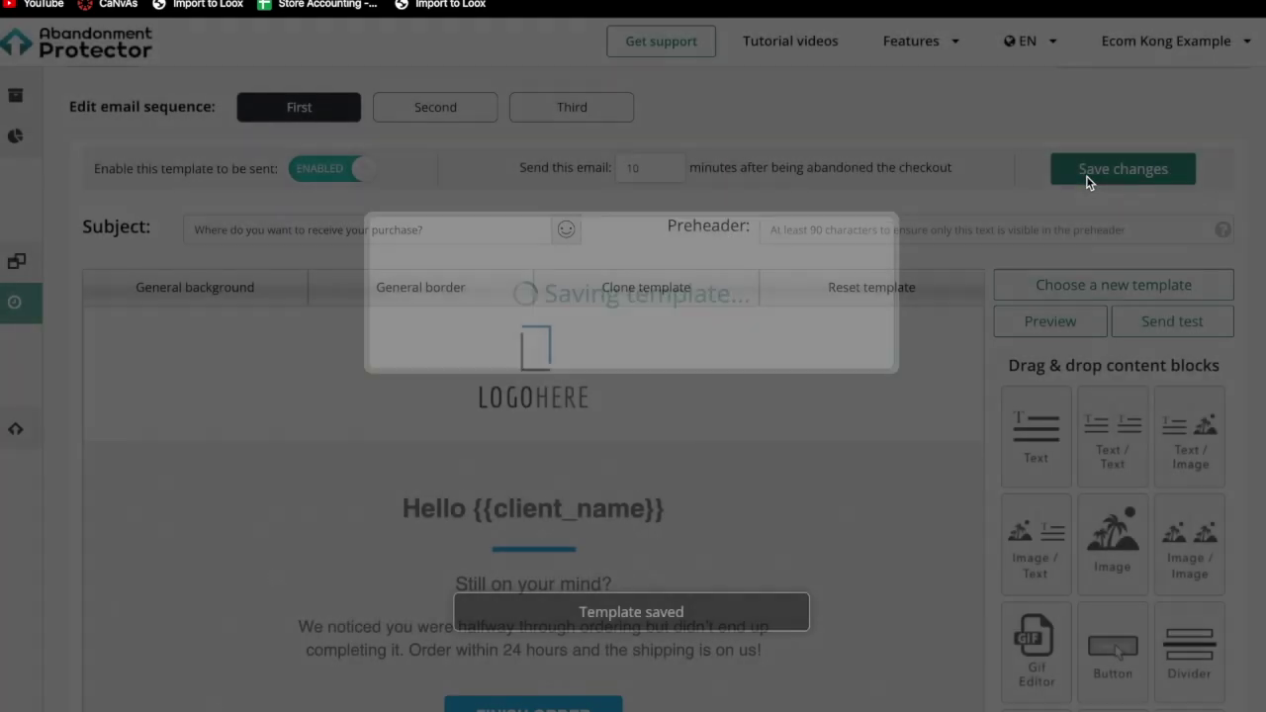